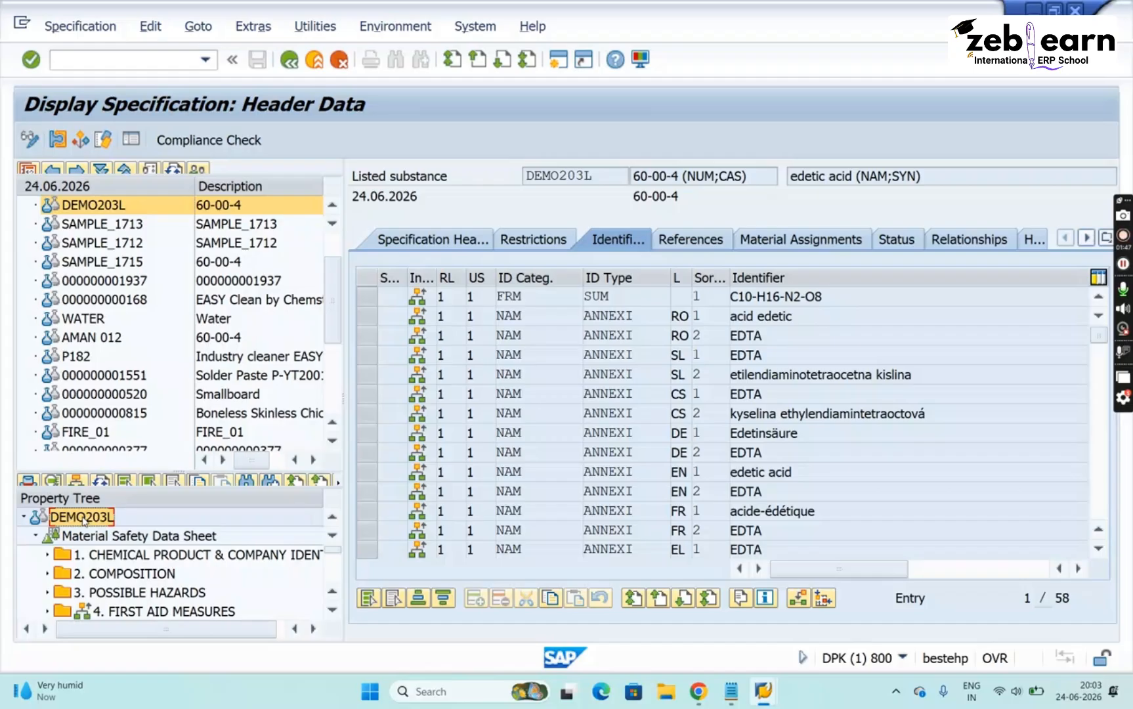
Select the Material Safety Data Sheet node and, in the Teams meeting, admit the guest waiting in the lobby before returning to SAP
click(102, 537)
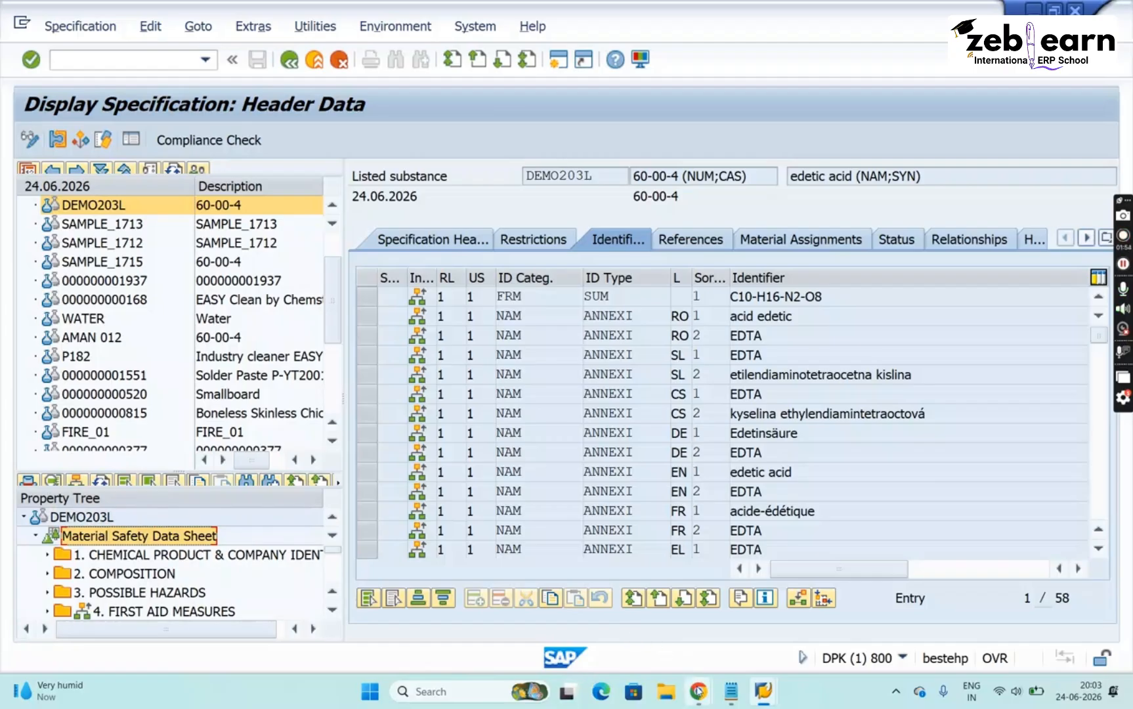
mouse_move(697, 691)
click(608, 562)
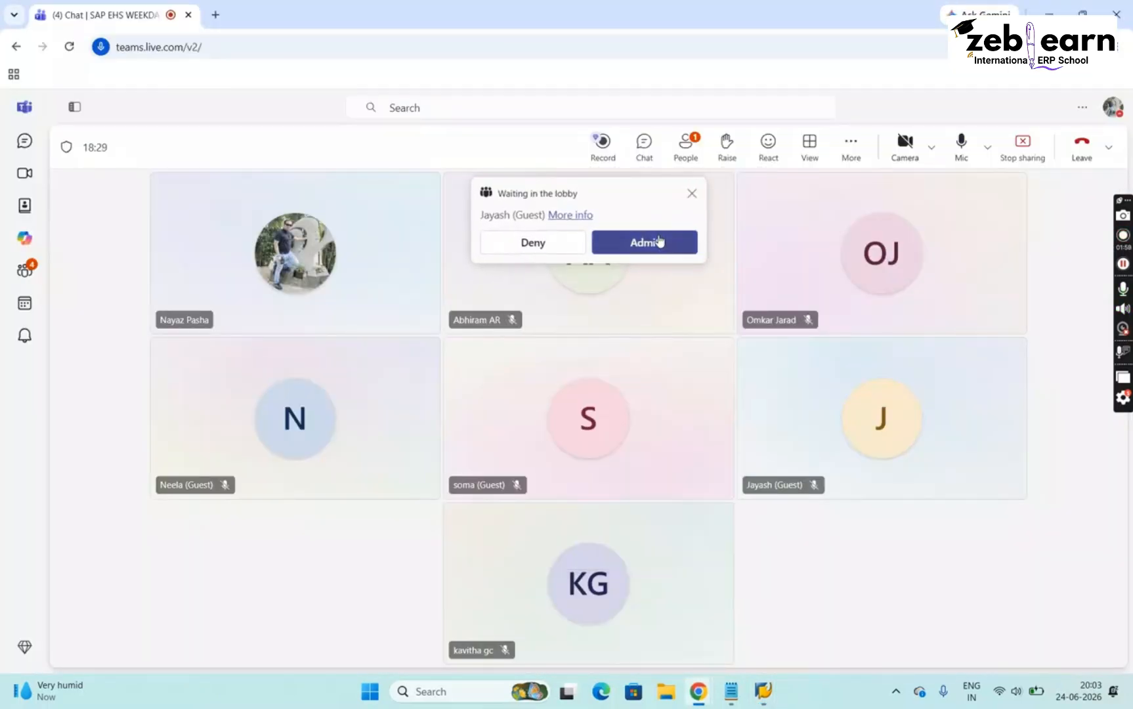
click(660, 240)
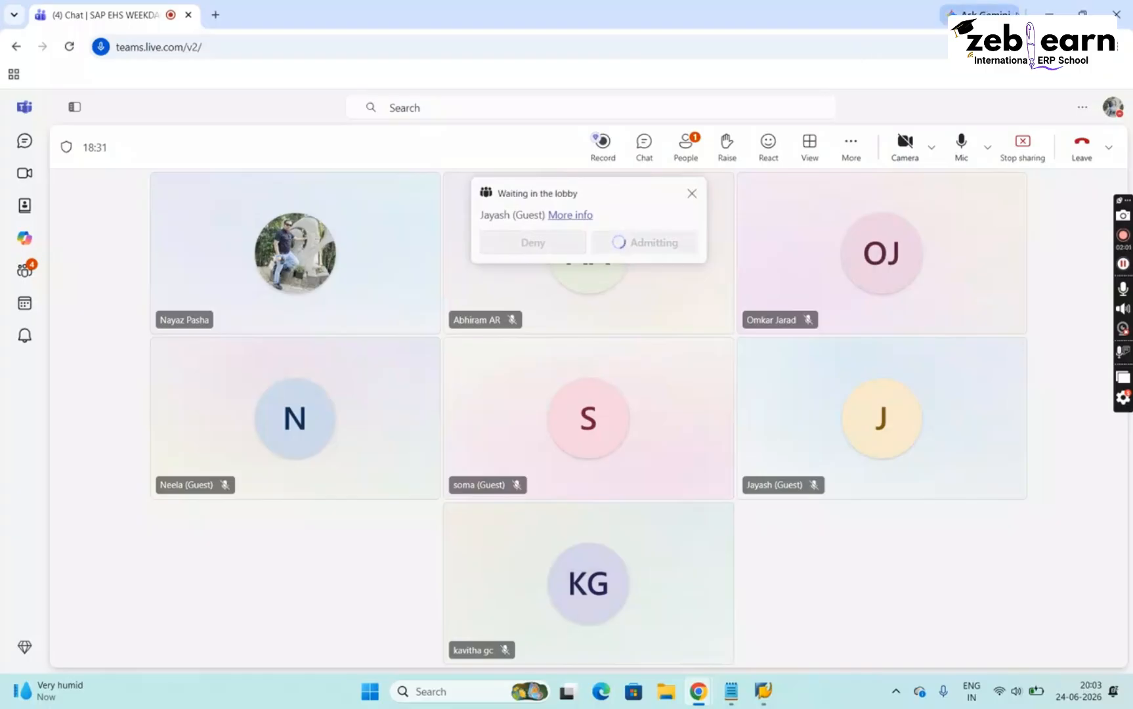
click(1048, 12)
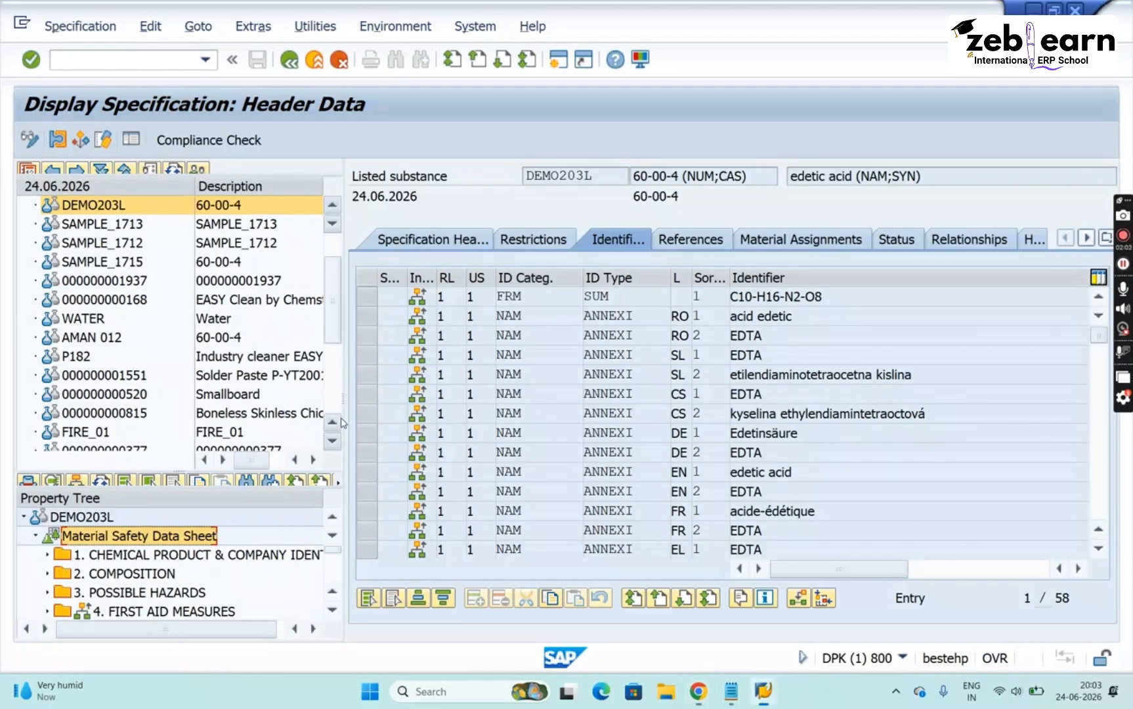
Examine sections 1 to 16 of the Material Safety Data Sheet in the property tree of DEMO203L
click(122, 558)
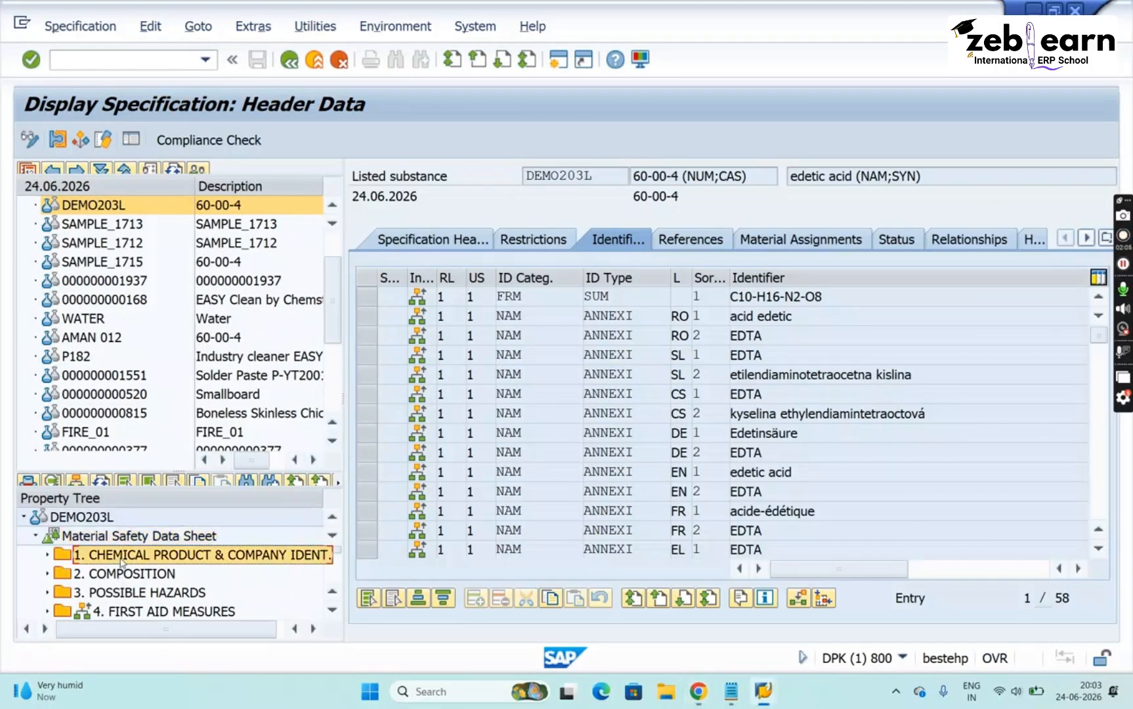
scroll(121, 563, down, 1)
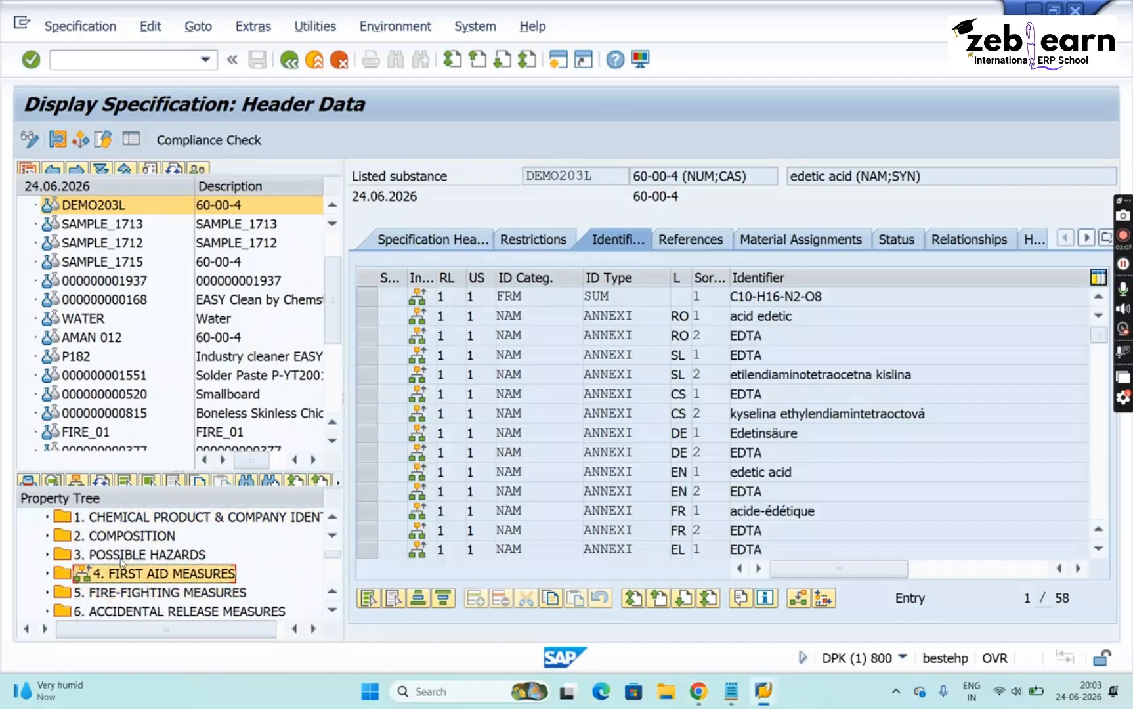
scroll(122, 562, up, 1)
key(Down)
key(Down)
key(Down)
key(Down)
key(Down)
key(Down)
key(Down)
key(Down)
key(Down)
key(Down)
key(Down)
key(Down)
key(Down)
key(Down)
key(Down)
key(Down)
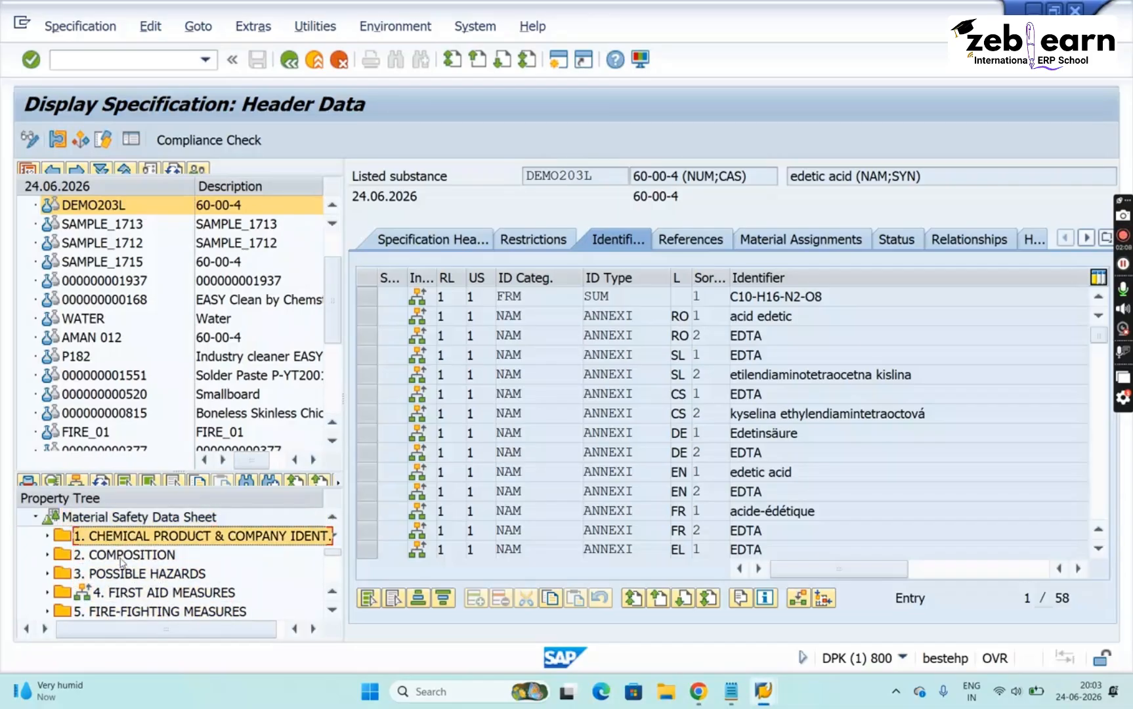
key(Up)
key(Up)
key(Up)
key(Up)
key(Up)
key(Up)
key(Up)
key(Up)
key(Up)
key(Up)
key(Up)
key(Up)
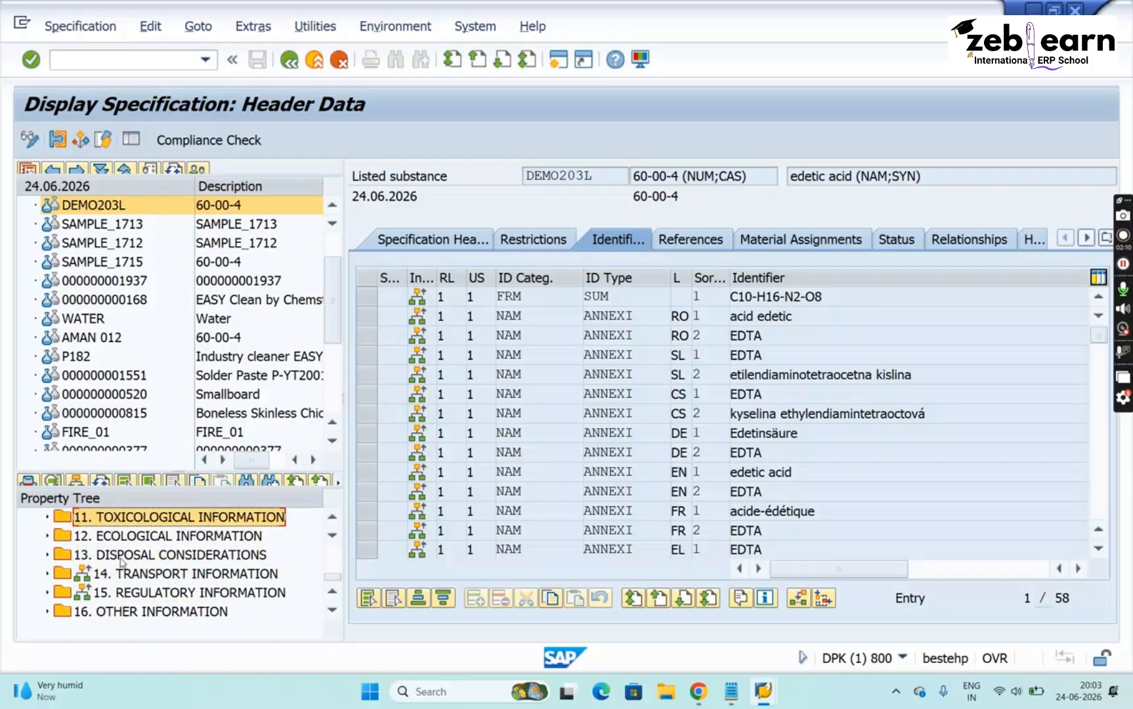
key(Up)
key(Up)
key(Up)
key(Up)
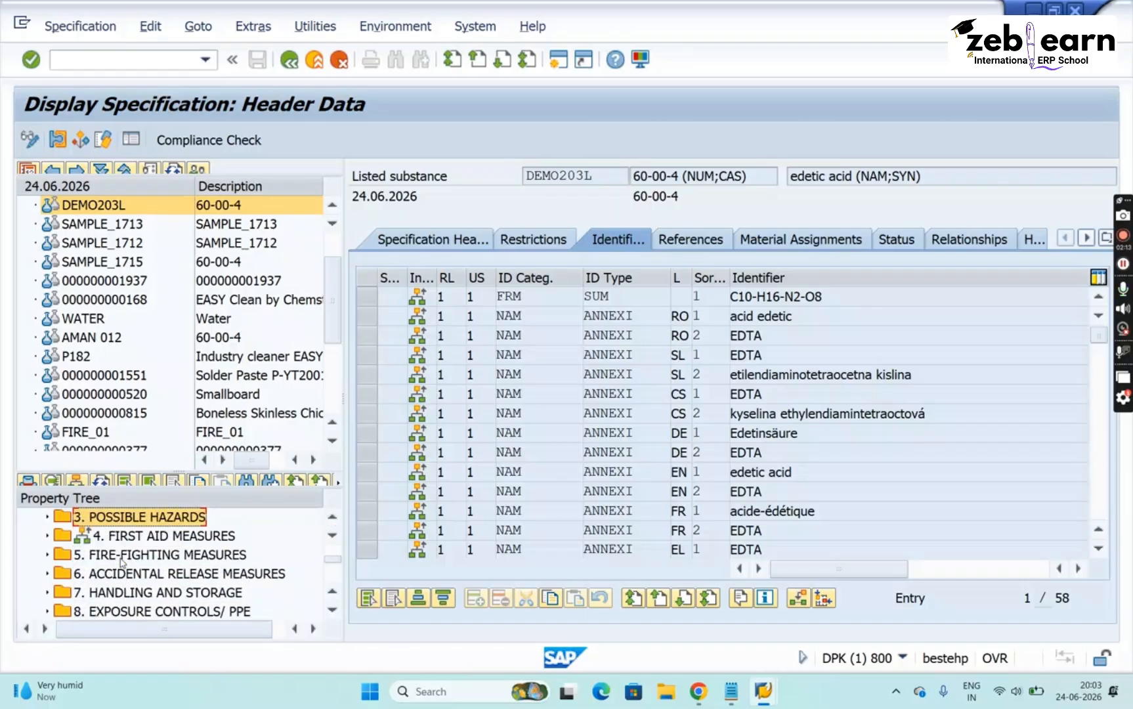
key(Down)
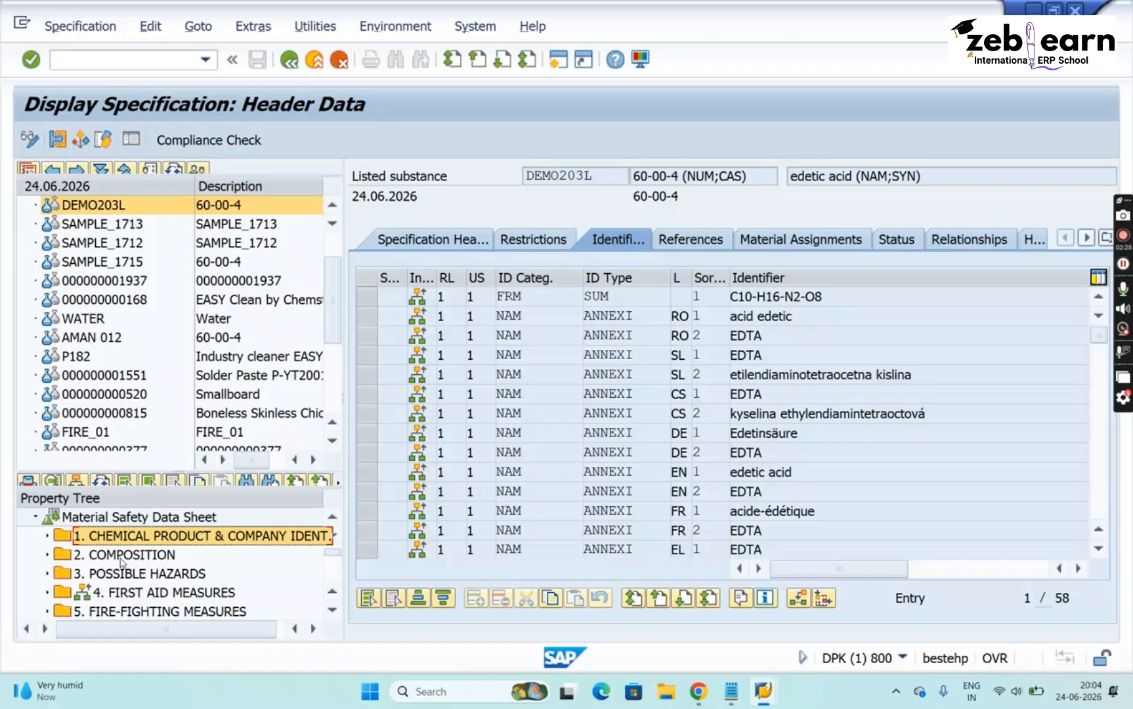
Expand the 4. FIRST AID MEASURES section under the Material Safety Data Sheet
key(Down)
key(Down)
key(Down)
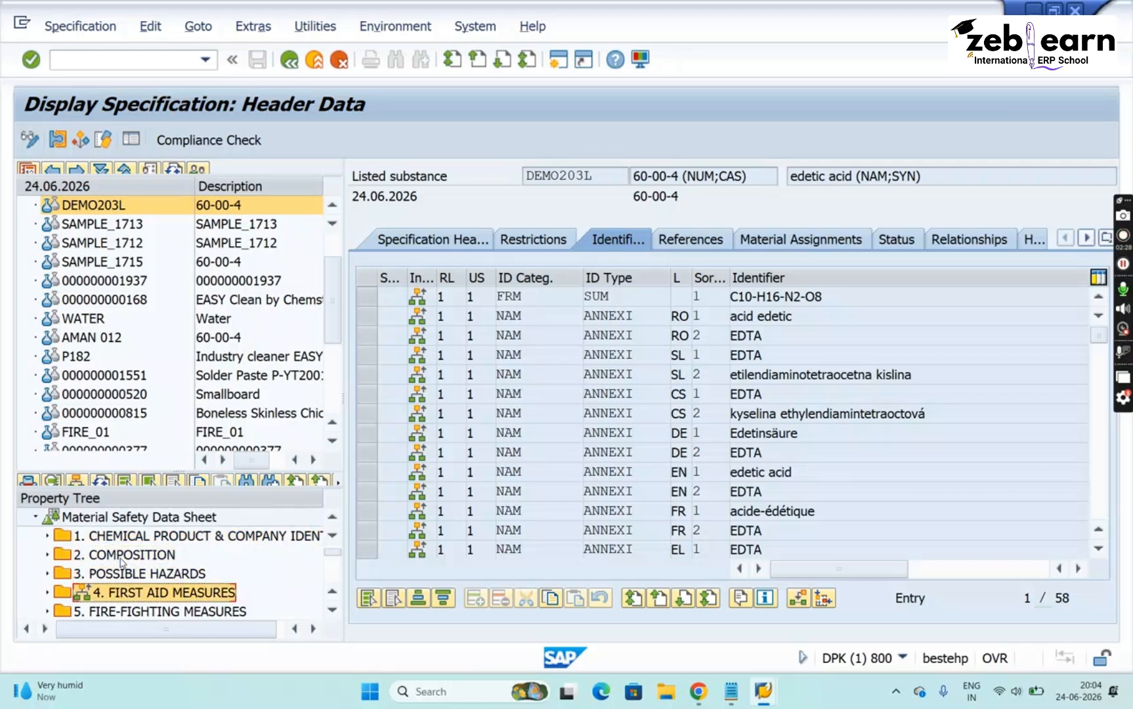
key(Right)
Examine the properties under 4. FIRST AID MEASURES, from infection hazards through first aid for ingestion and inhalation
key(Down)
key(Down)
key(Down)
key(Down)
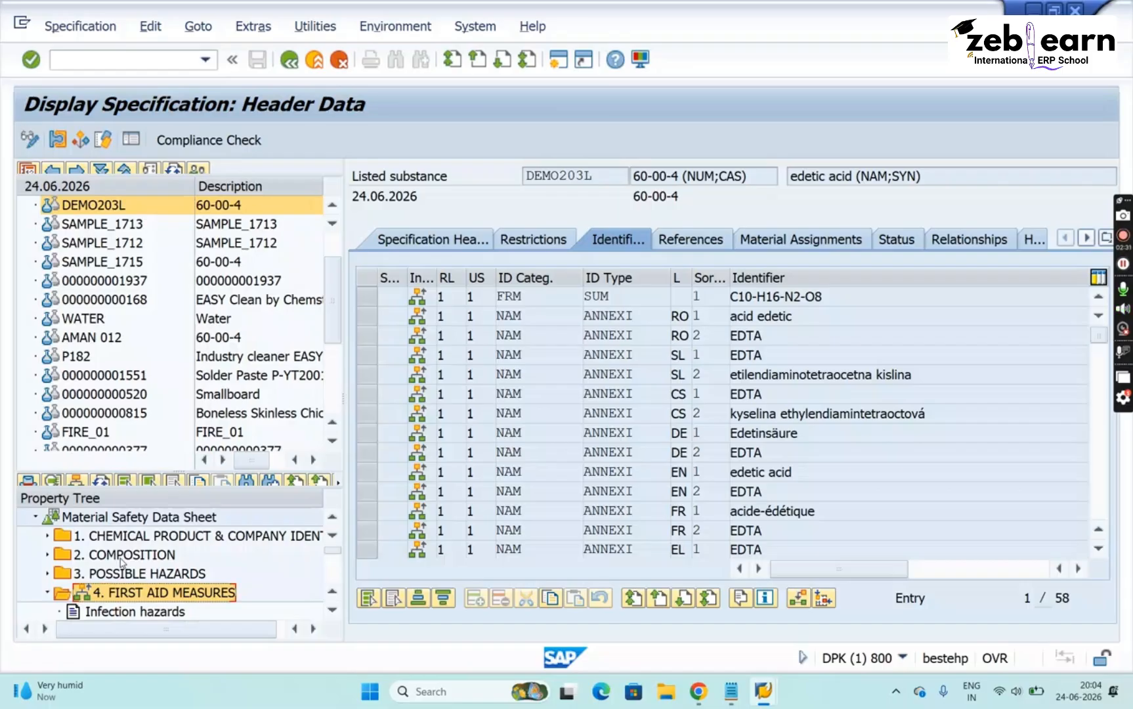
key(Up)
key(Up)
key(Up)
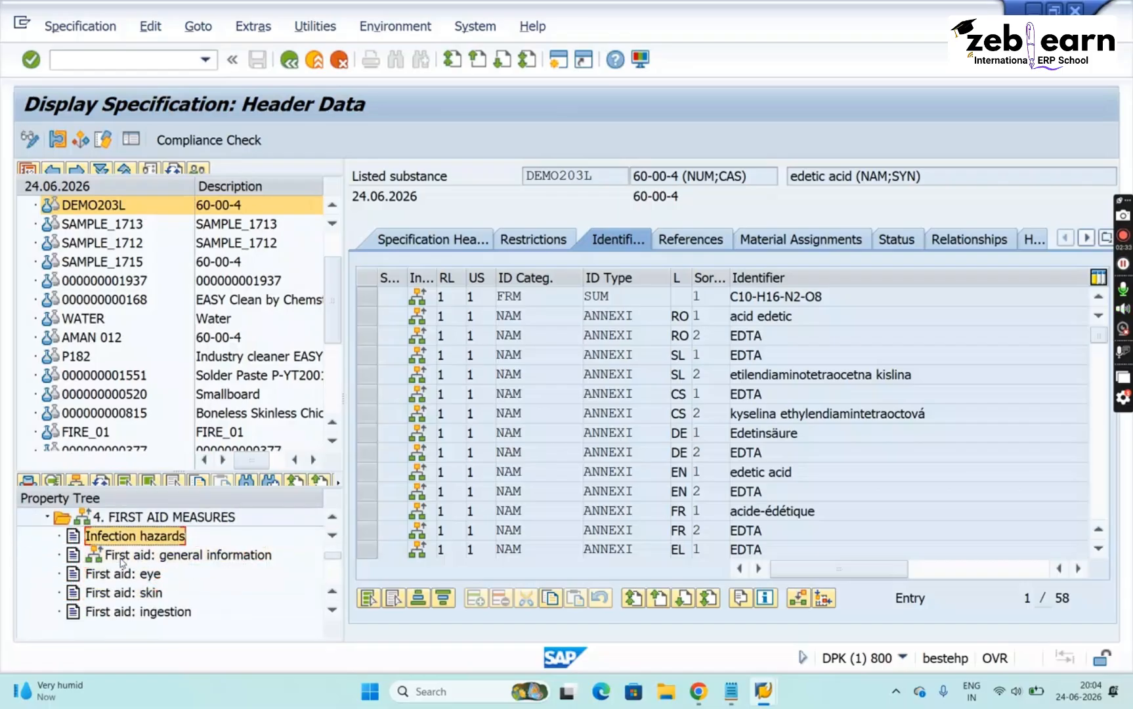
key(Down)
key(Down)
key(Up)
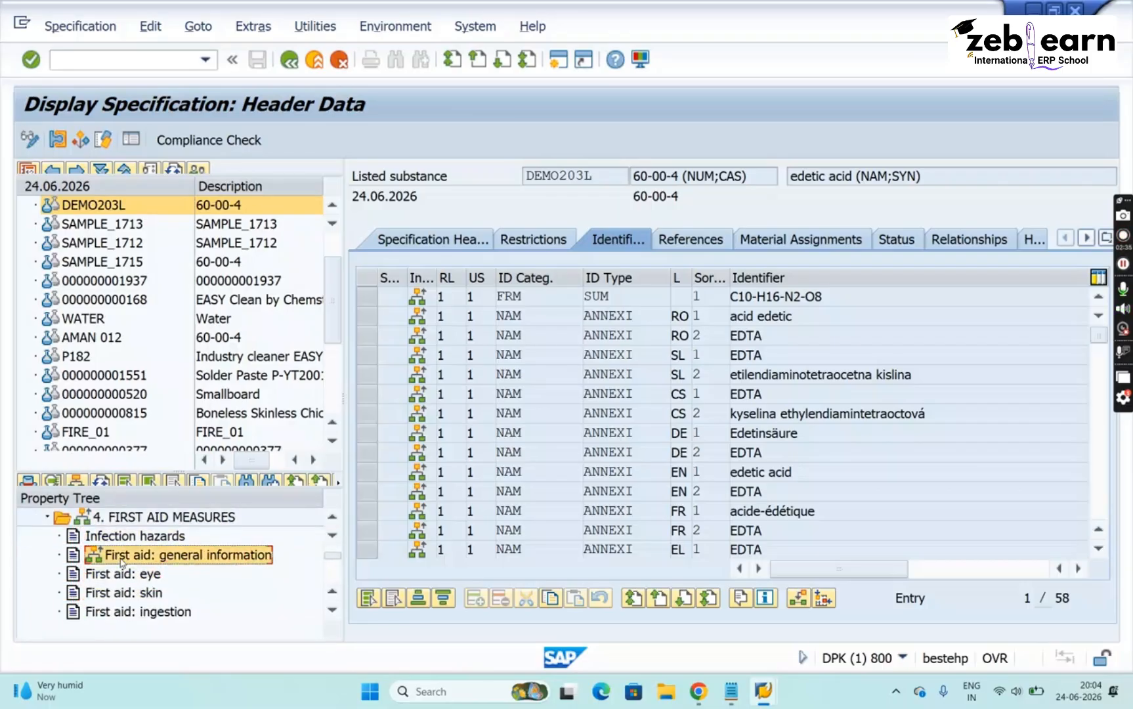
key(Down)
key(Down)
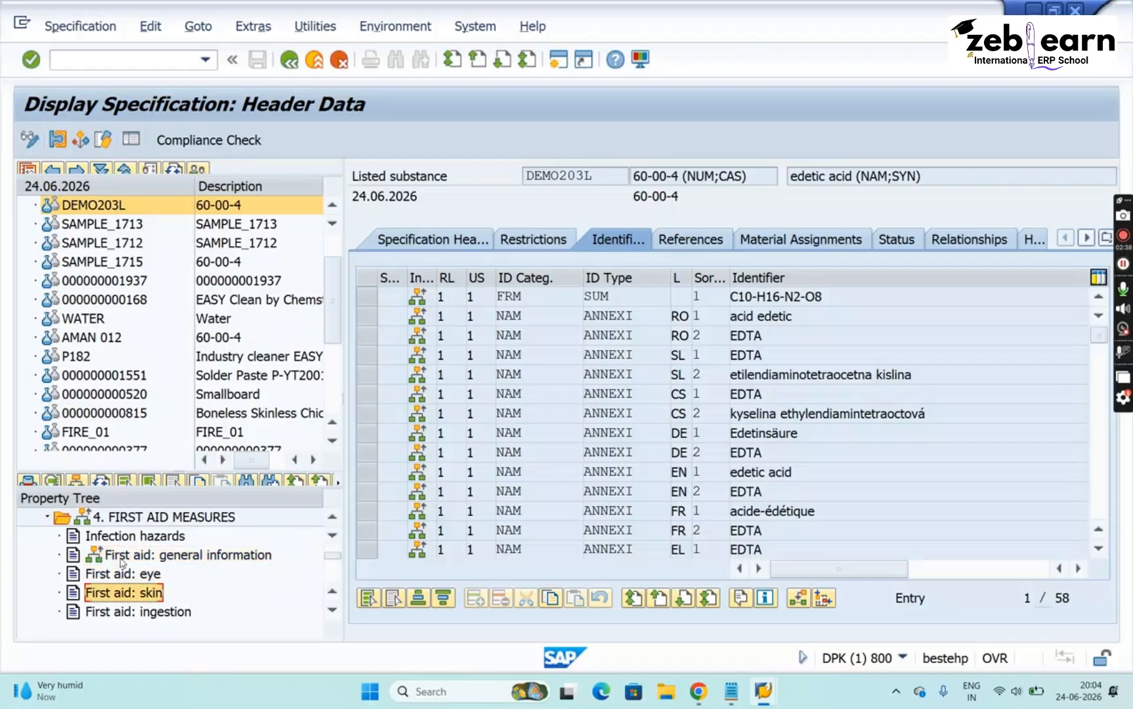
key(Up)
key(Up)
key(Up)
key(Down)
key(Down)
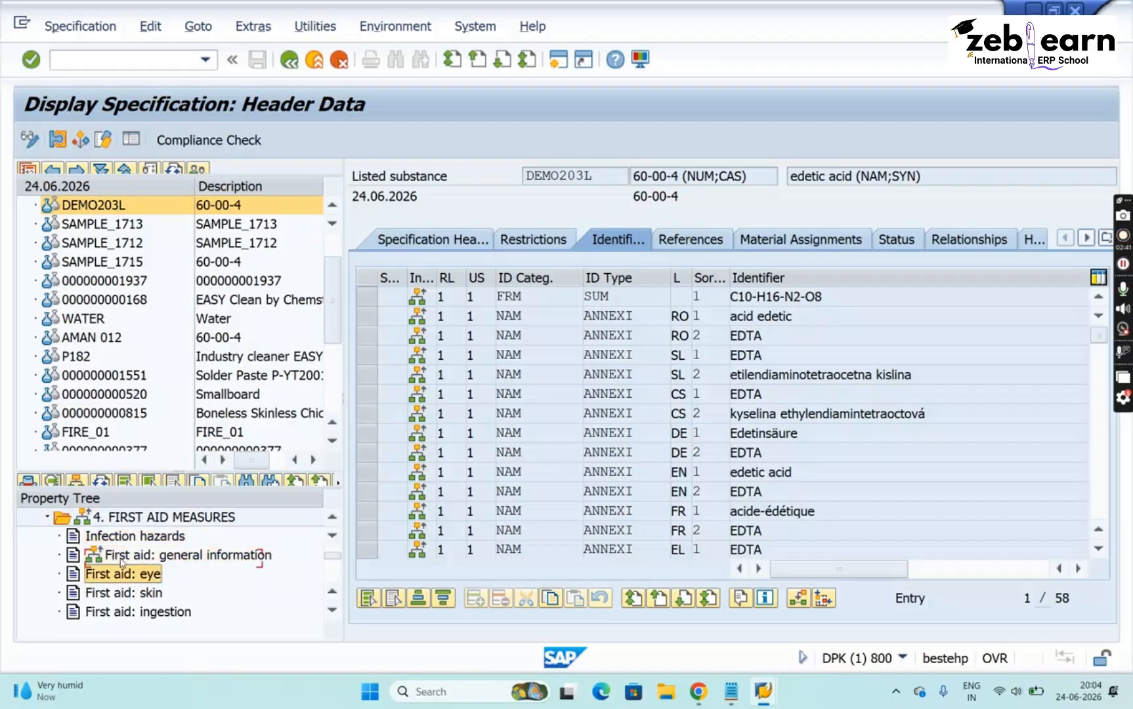
key(Down)
key(Down)
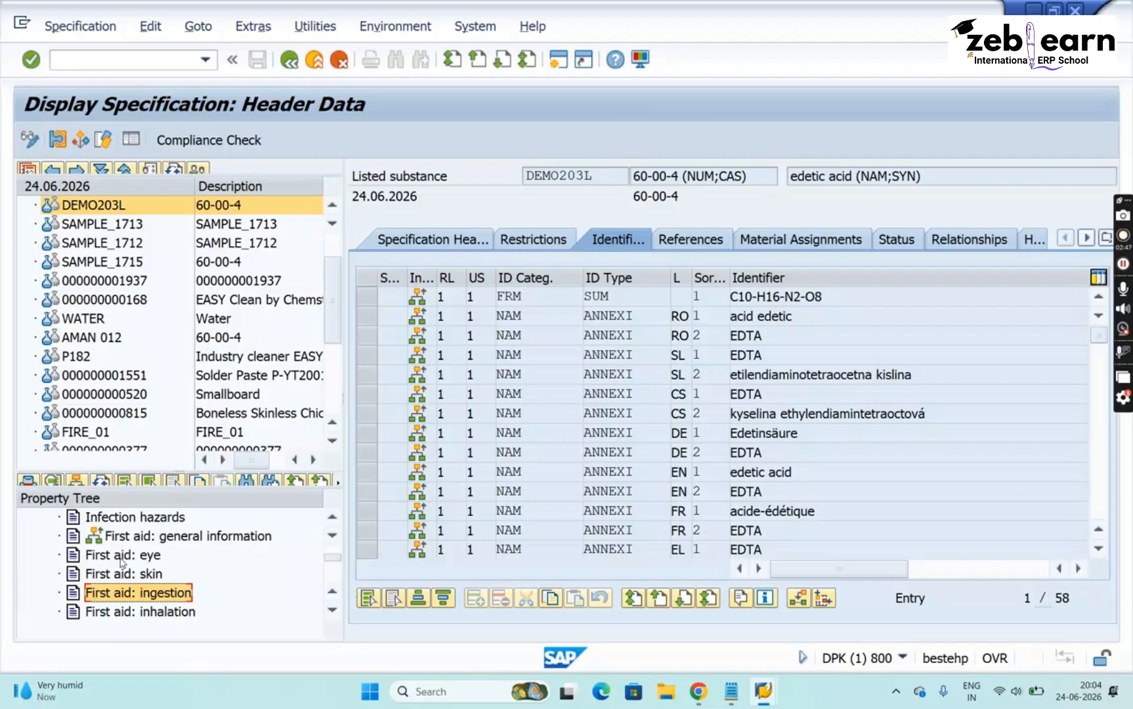
key(Up)
key(Up)
key(Up)
key(Up)
key(Up)
key(Up)
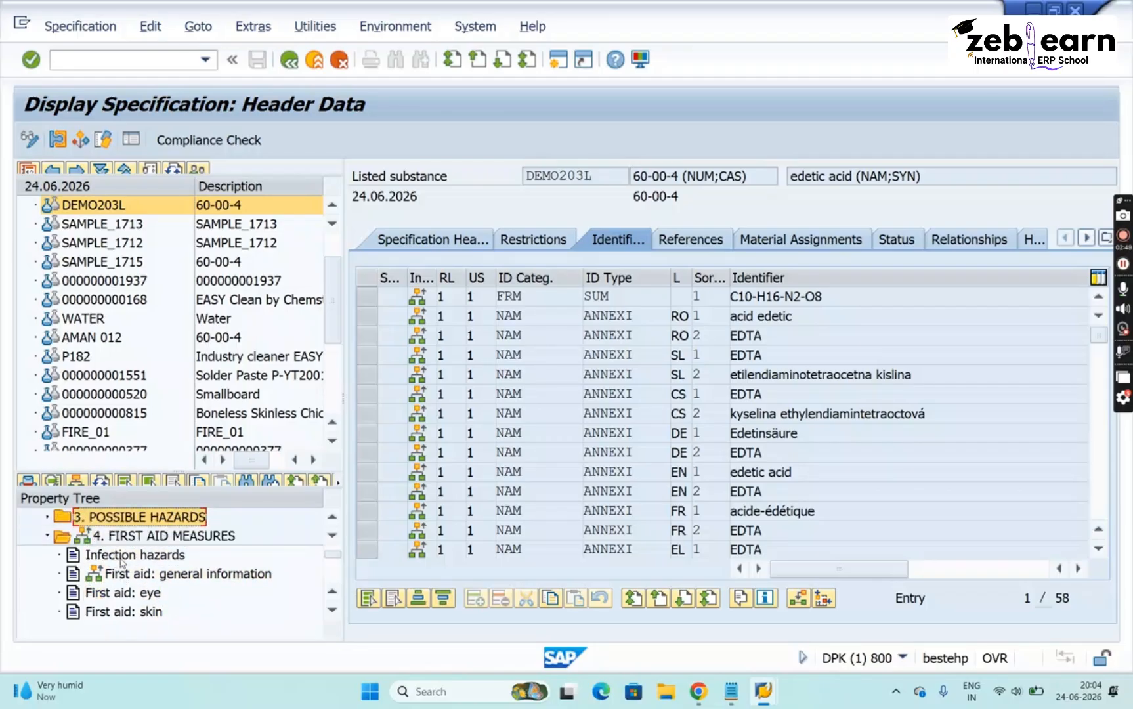
key(Down)
key(Down)
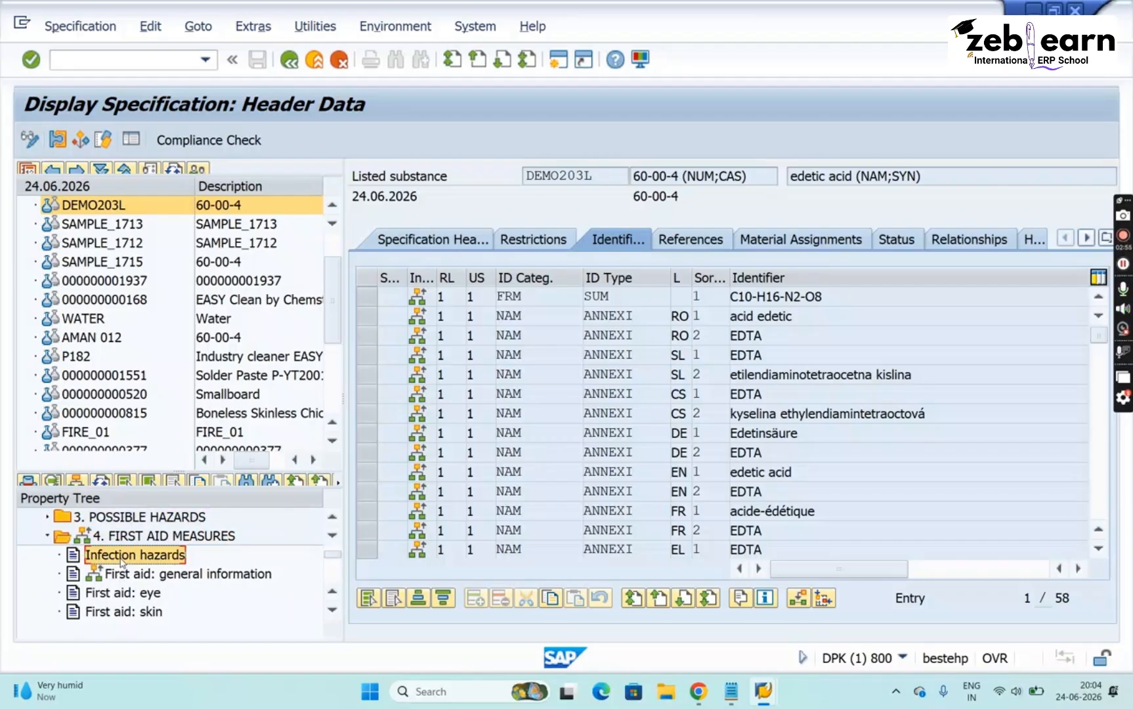
key(Up)
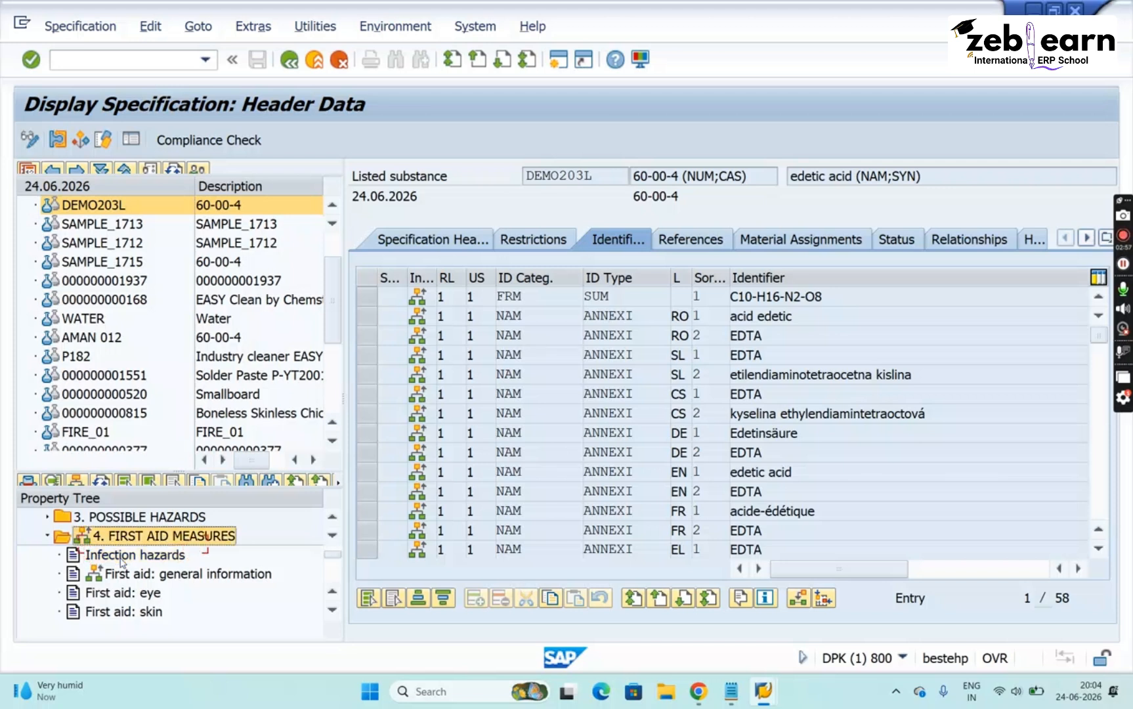
key(Down)
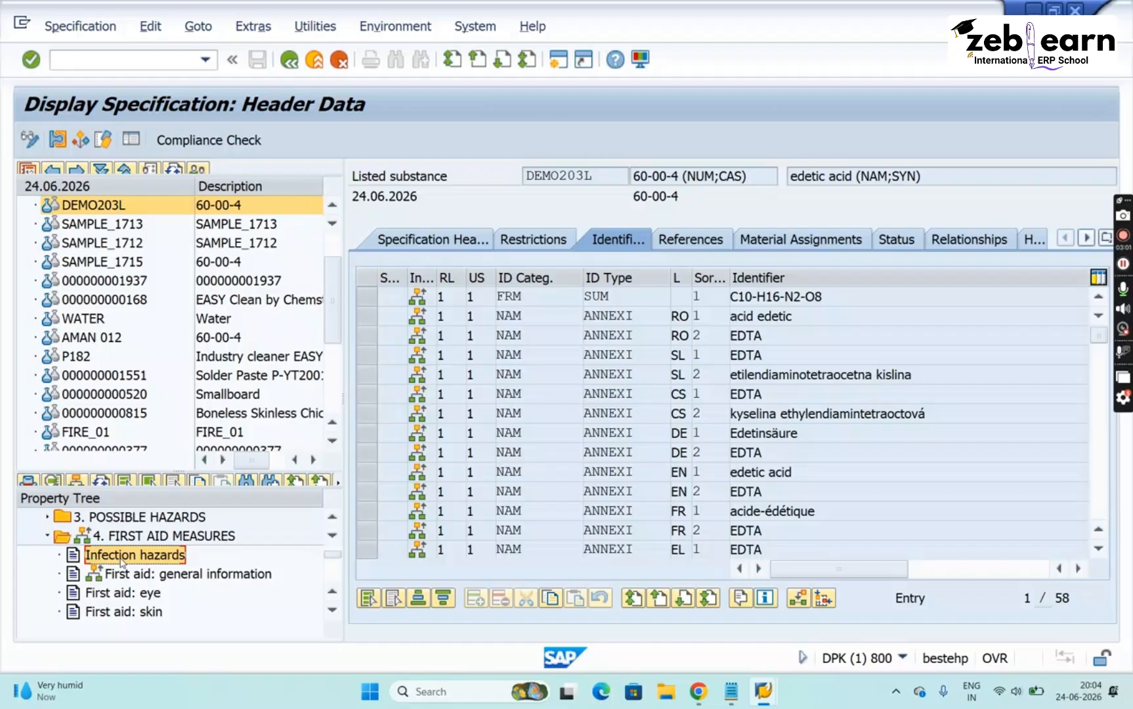
key(Down)
key(Down)
key(Down)
key(Up)
key(Up)
key(Up)
key(Up)
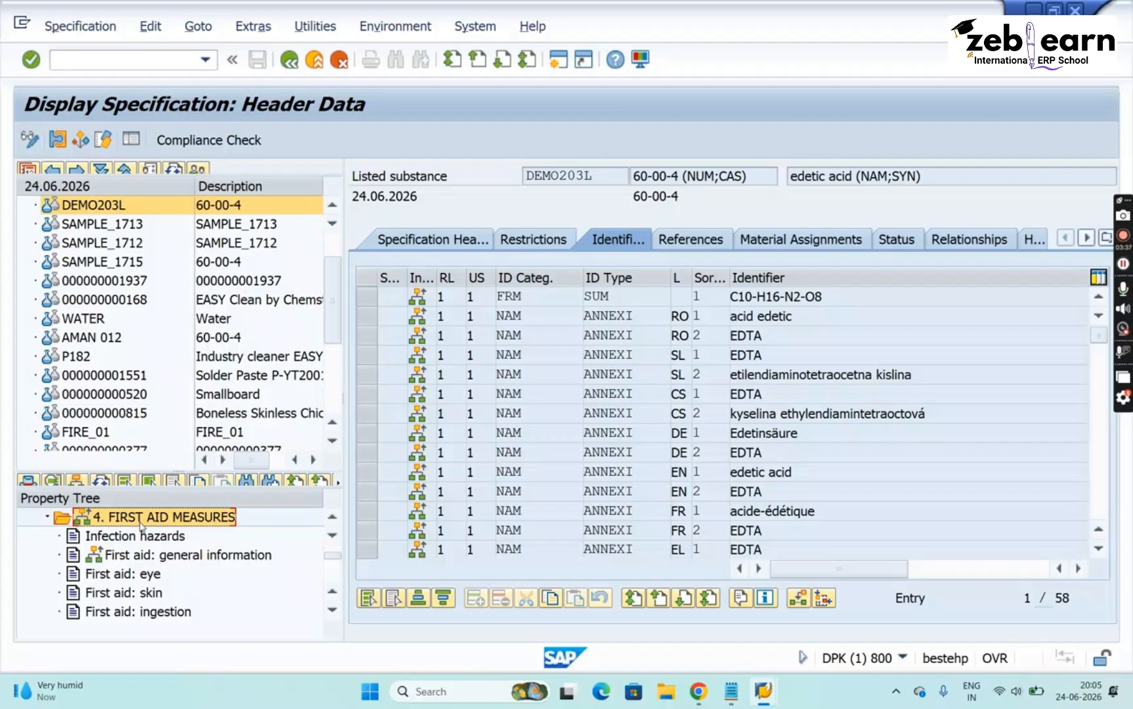
Open the value assignment of First aid: general information under the First Aid Measures section
click(123, 557)
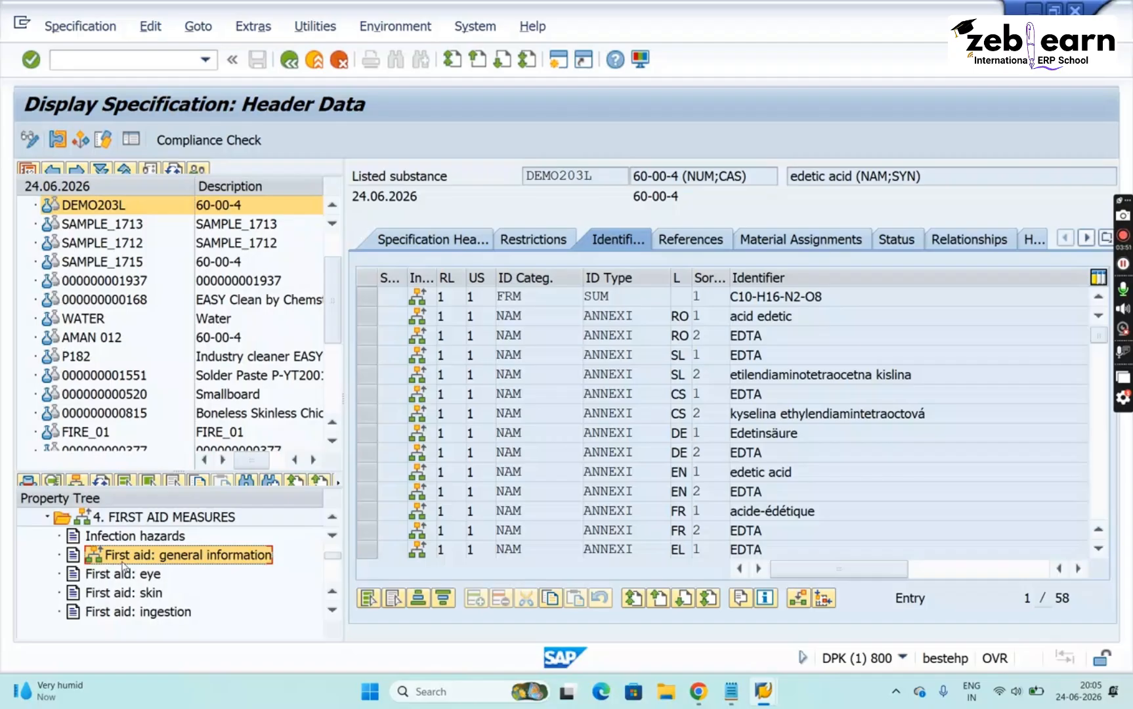
click(203, 516)
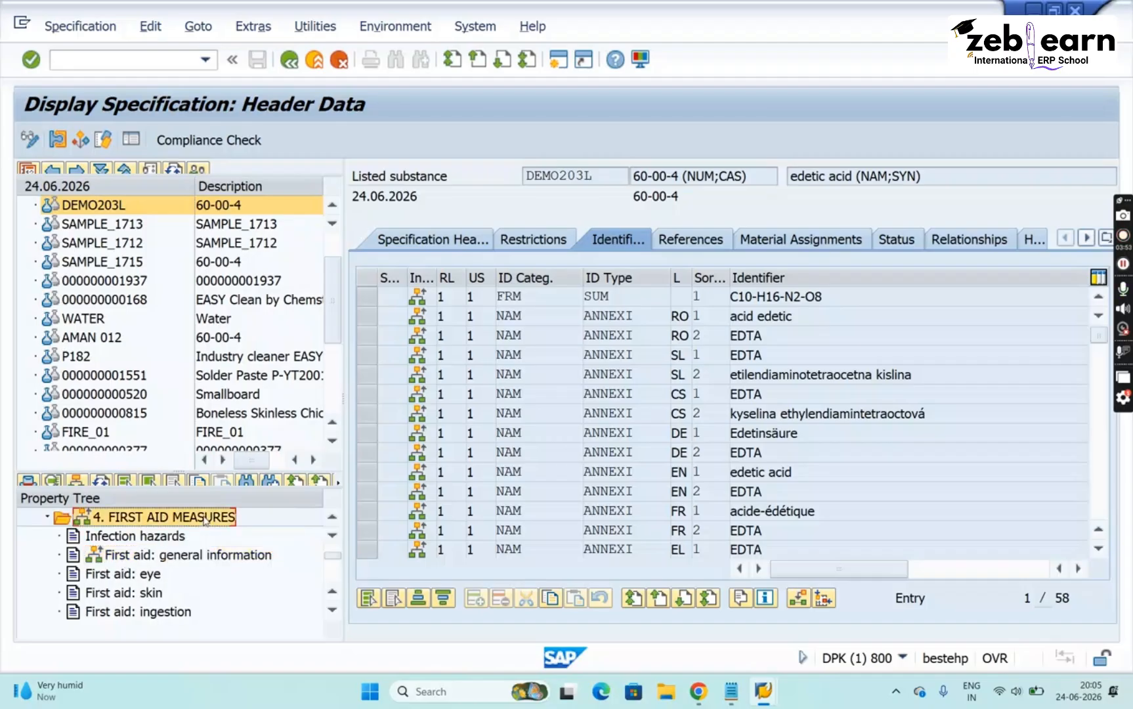
click(185, 556)
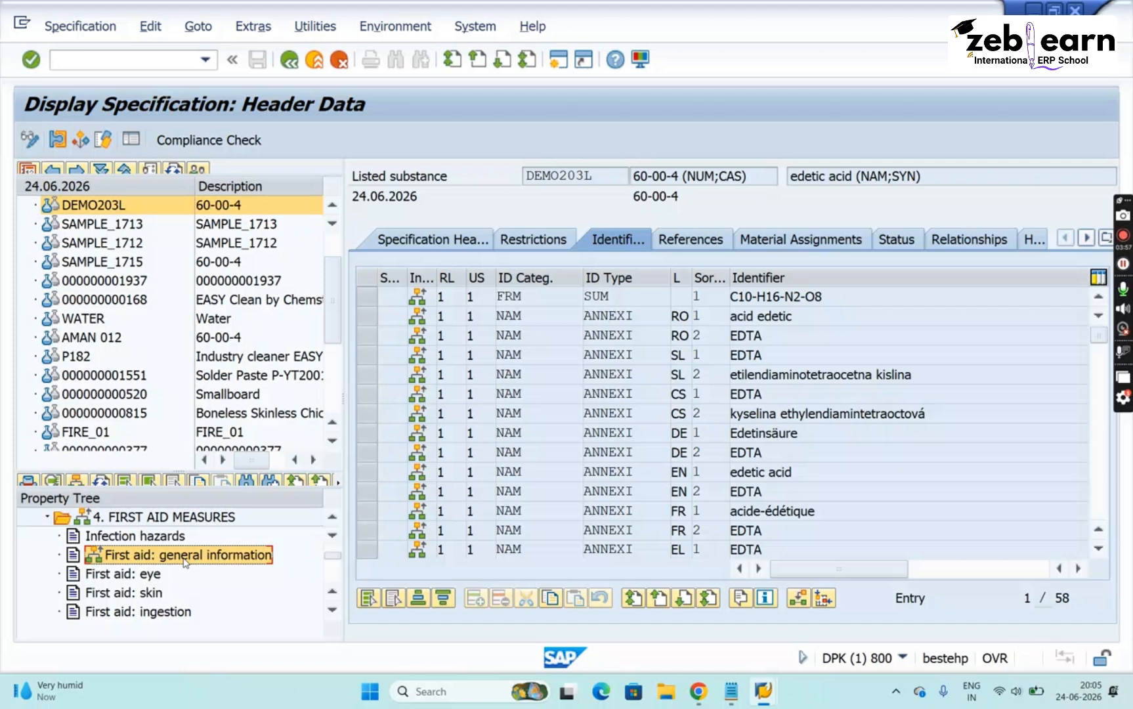
click(171, 520)
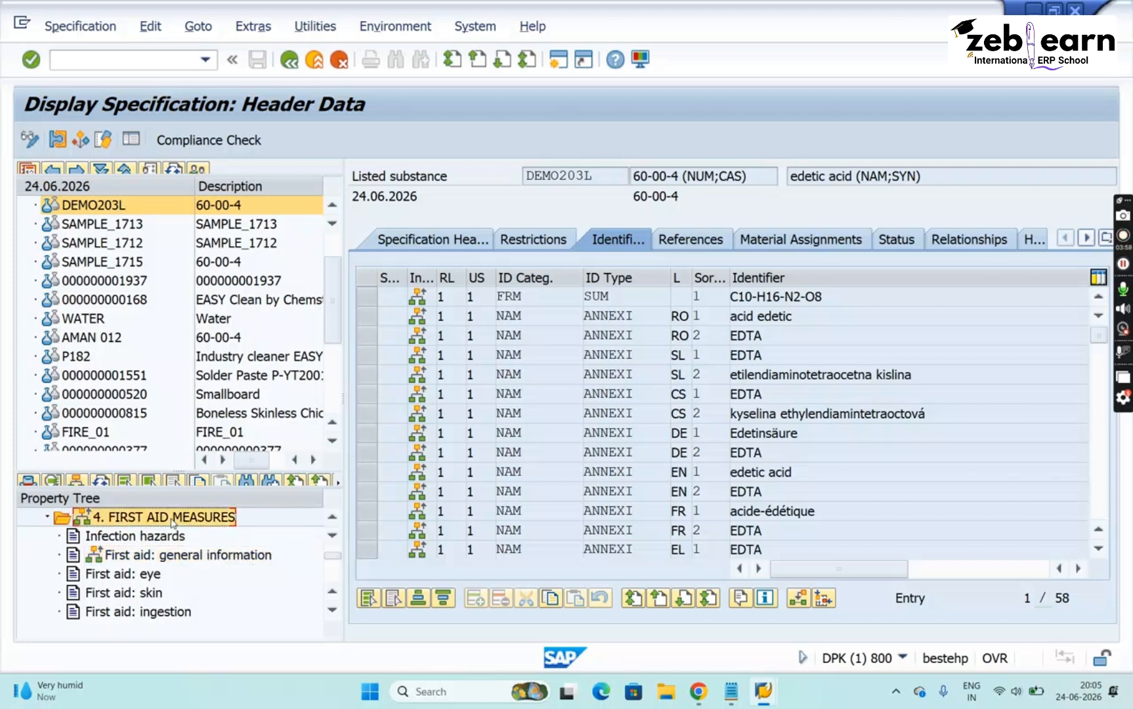
click(143, 560)
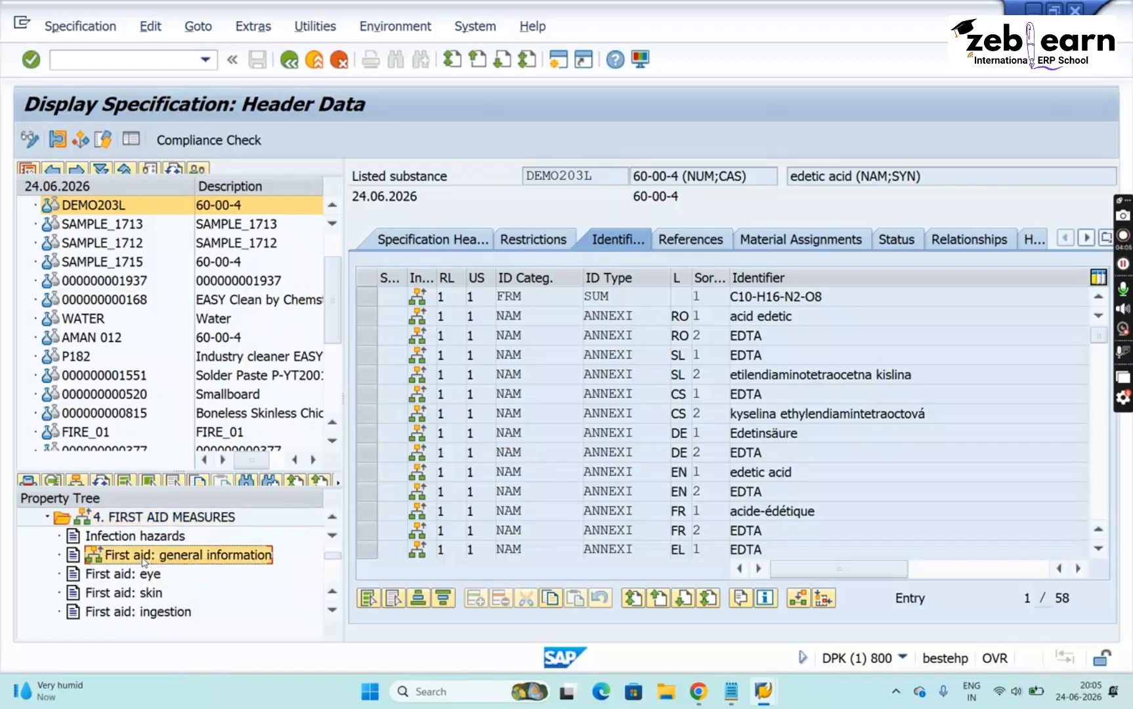
double_click(143, 559)
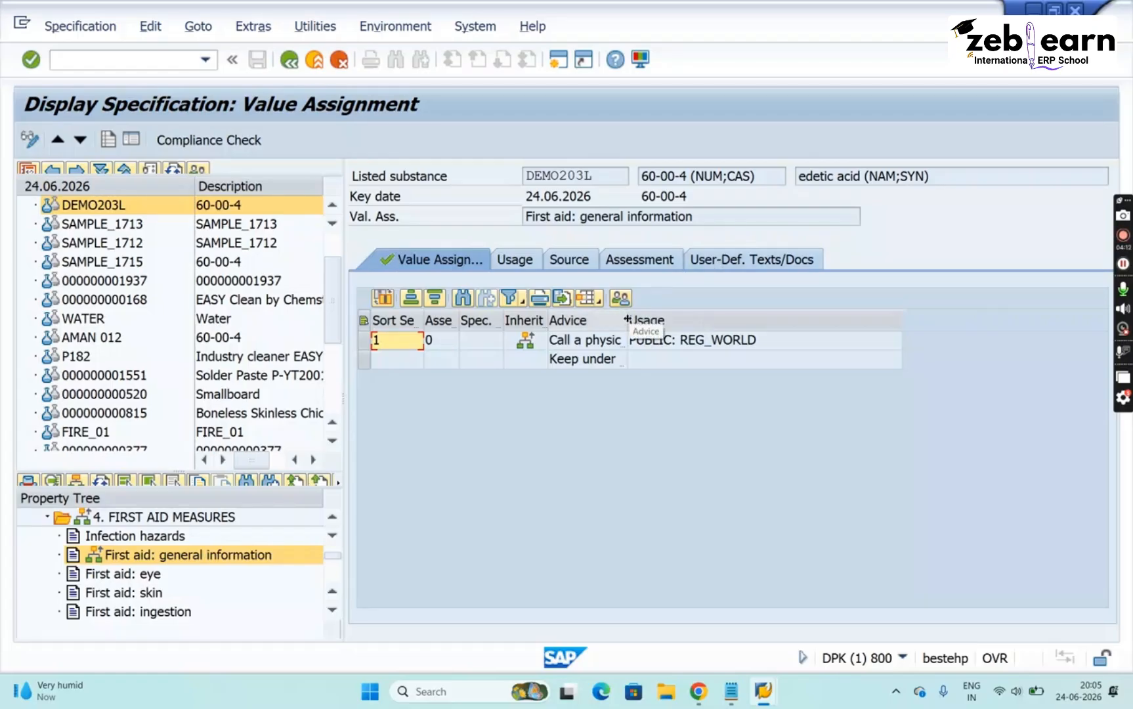
Widen the Advice column to fit its full phrases and review the general first aid advice entries
drag(625, 319, 872, 320)
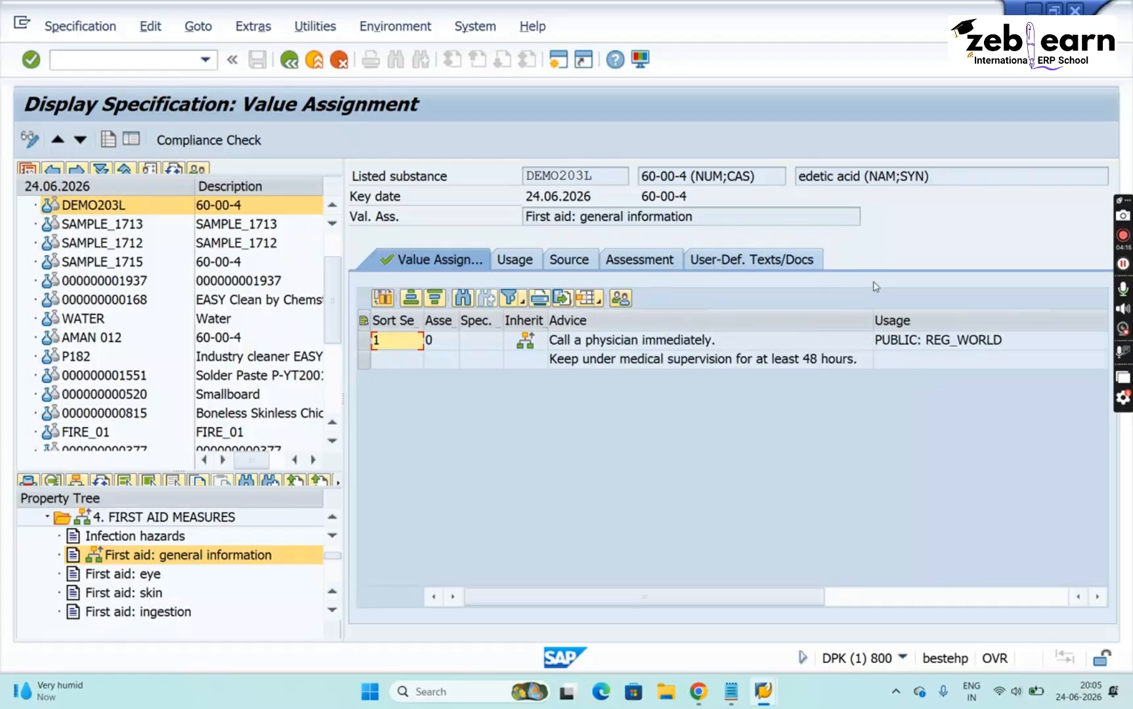
click(725, 340)
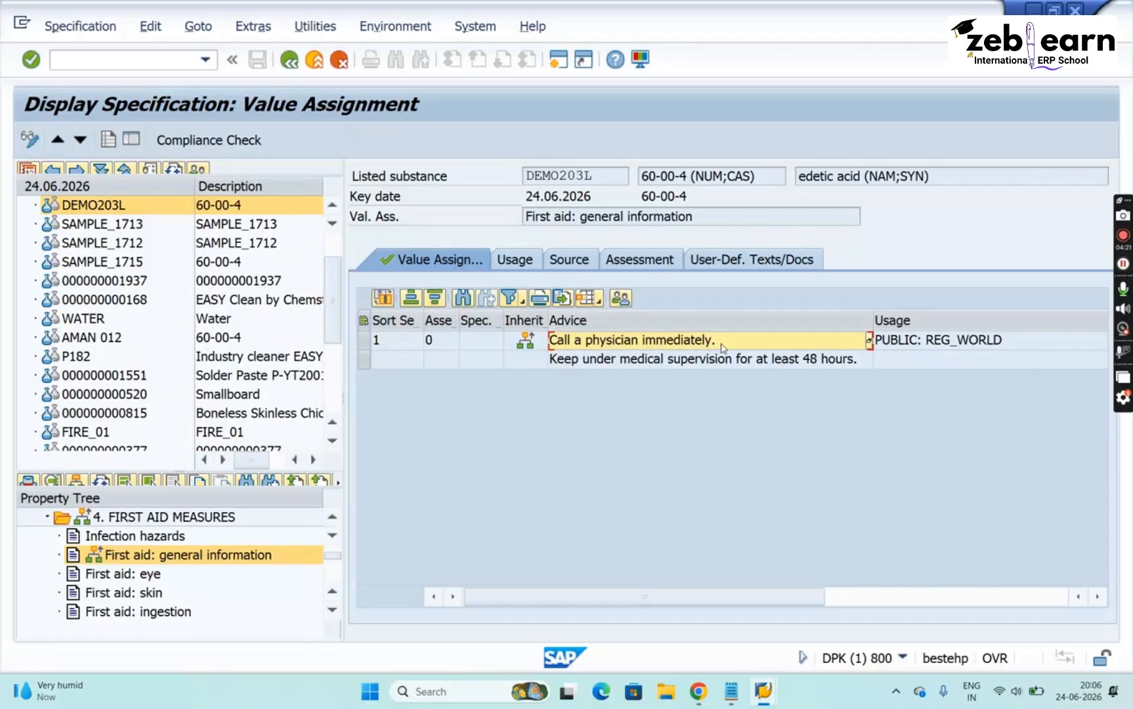
click(736, 365)
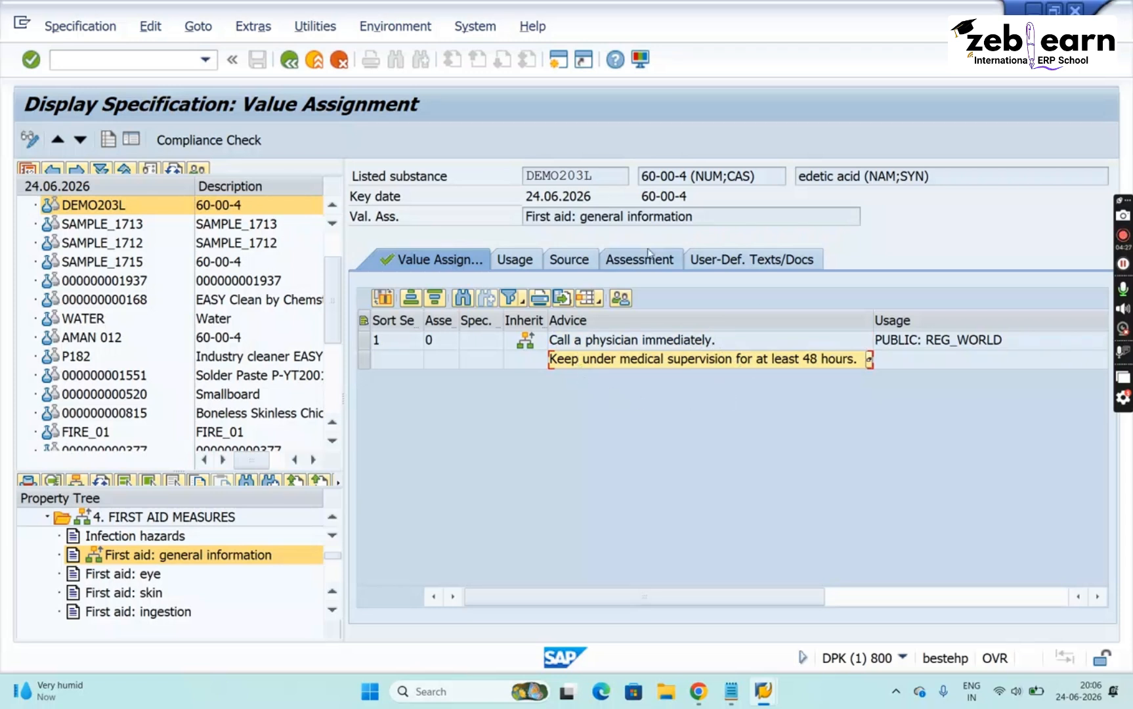
click(709, 222)
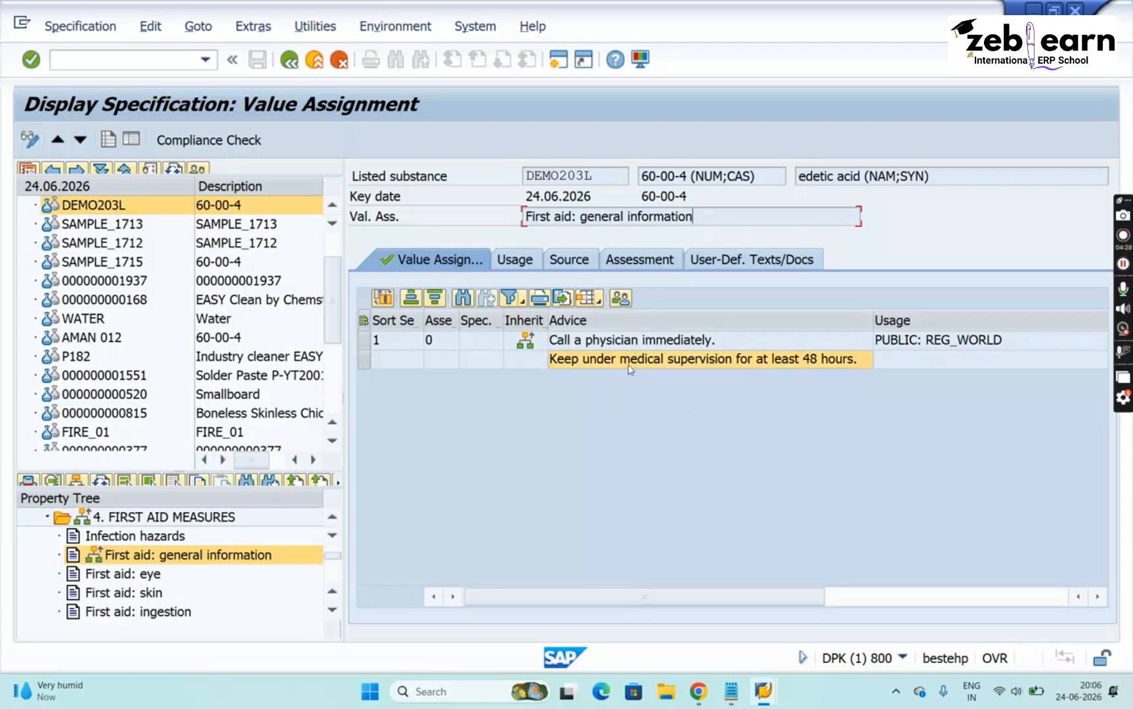
click(715, 343)
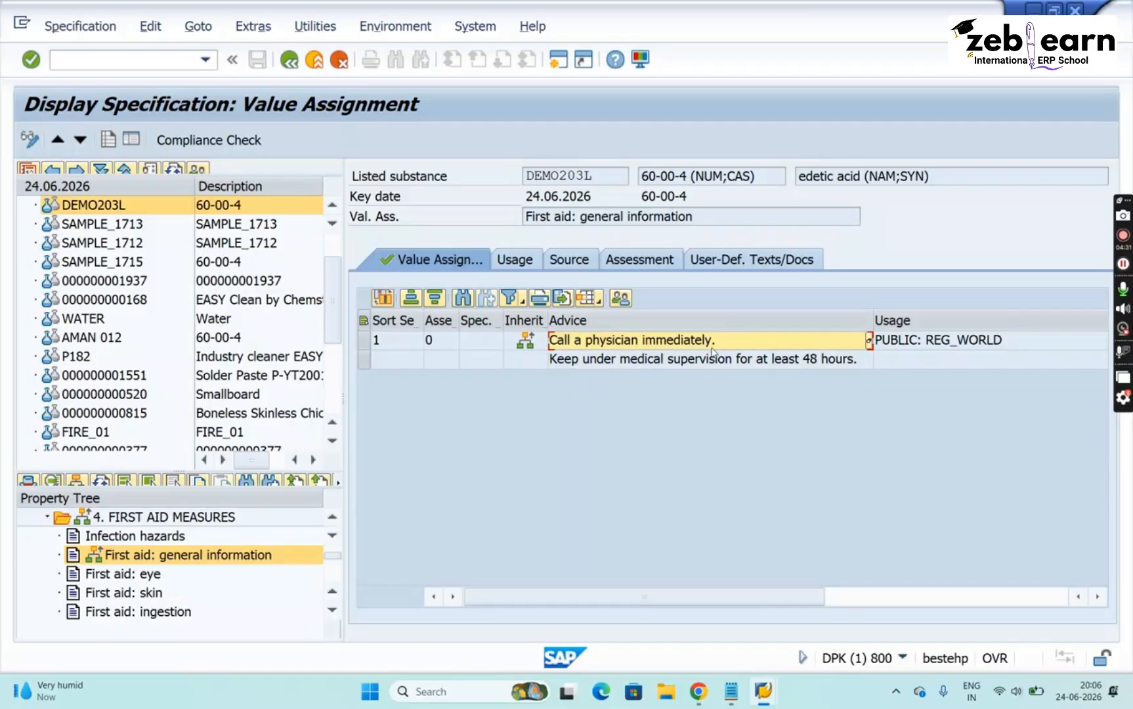
click(710, 359)
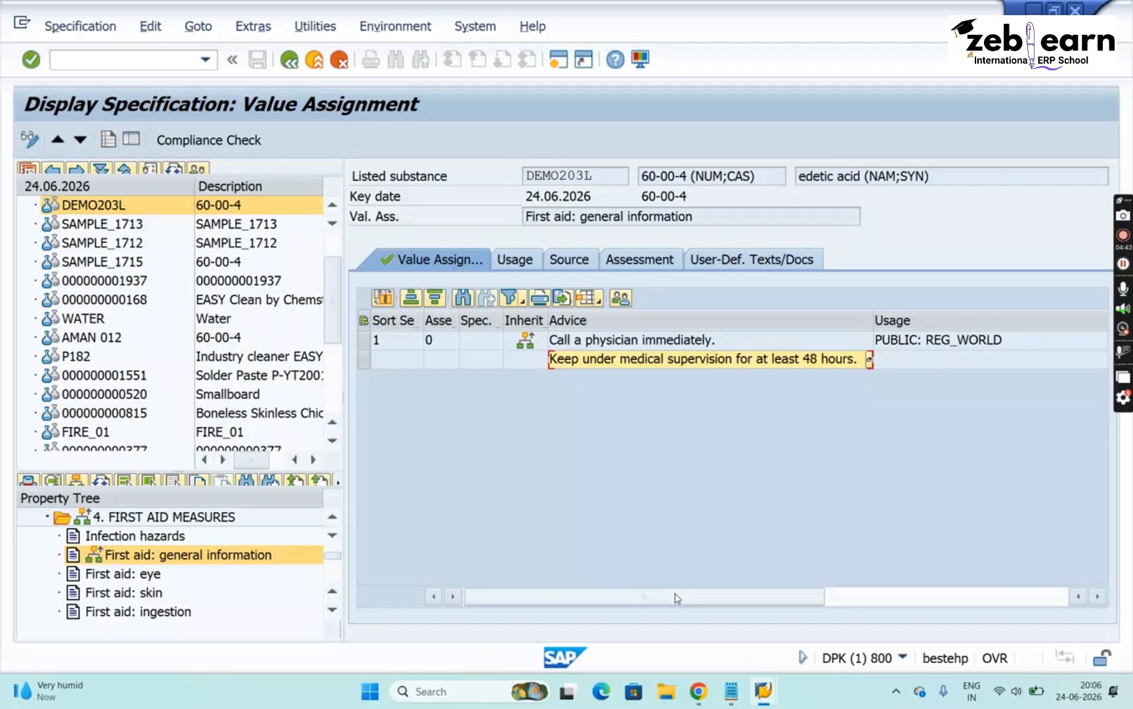
click(742, 317)
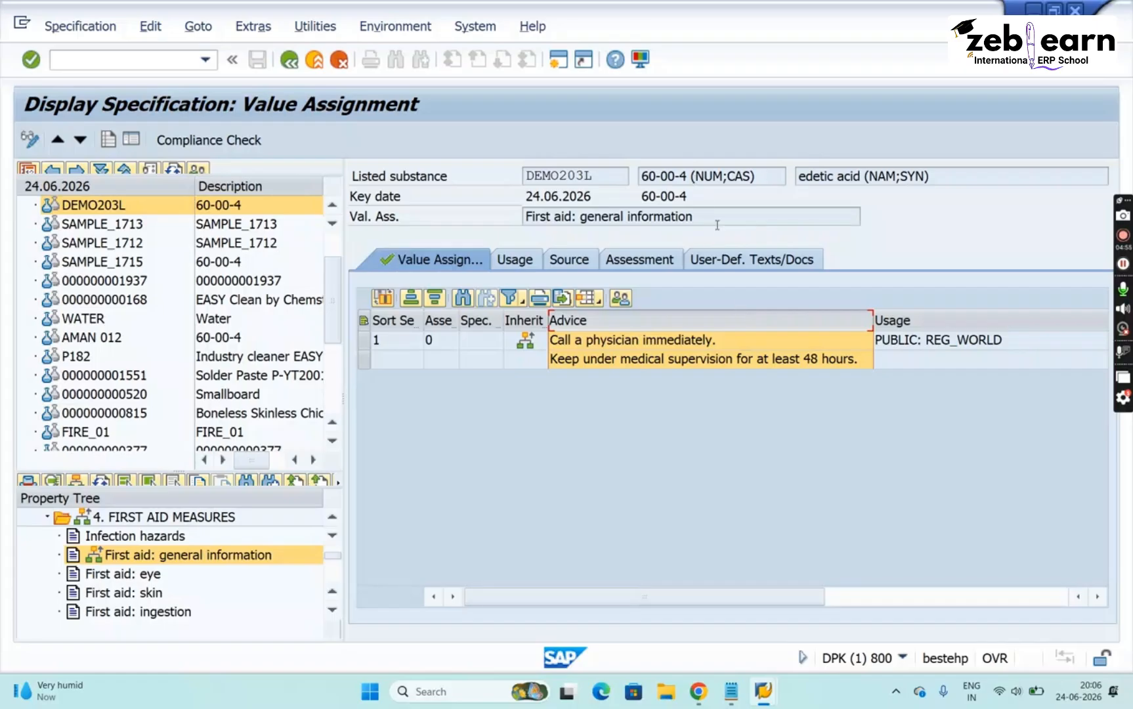
Examine the value assignment name and the Advice characteristic of First aid: general information
drag(693, 217, 511, 220)
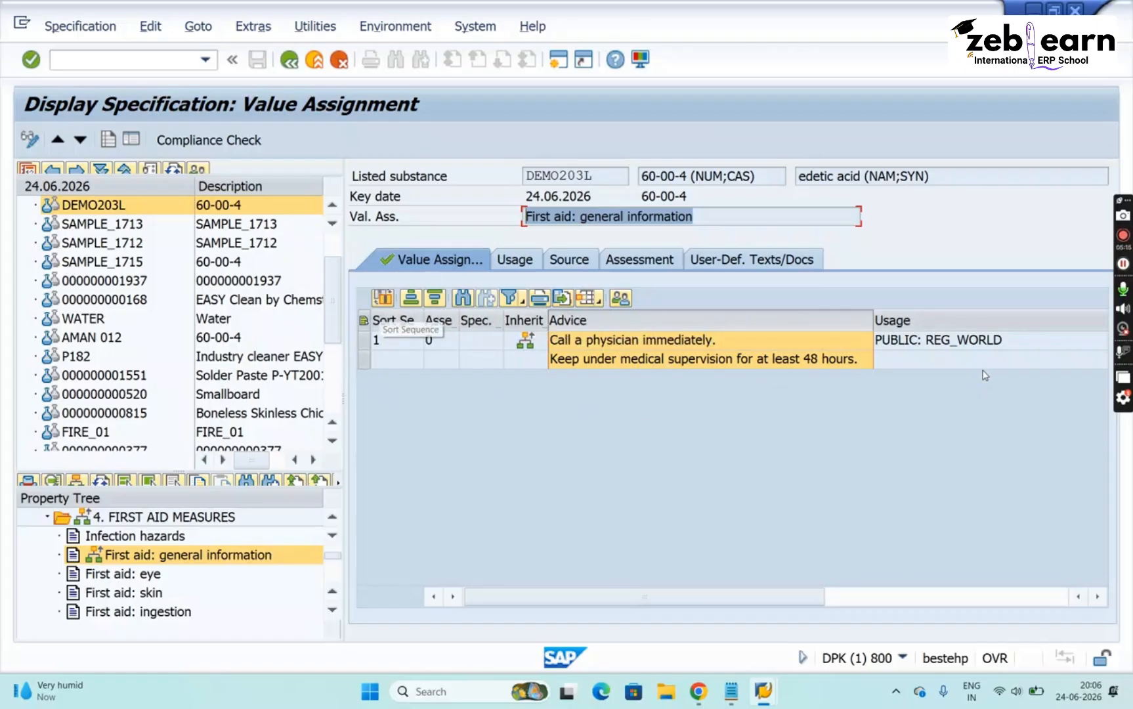
click(656, 323)
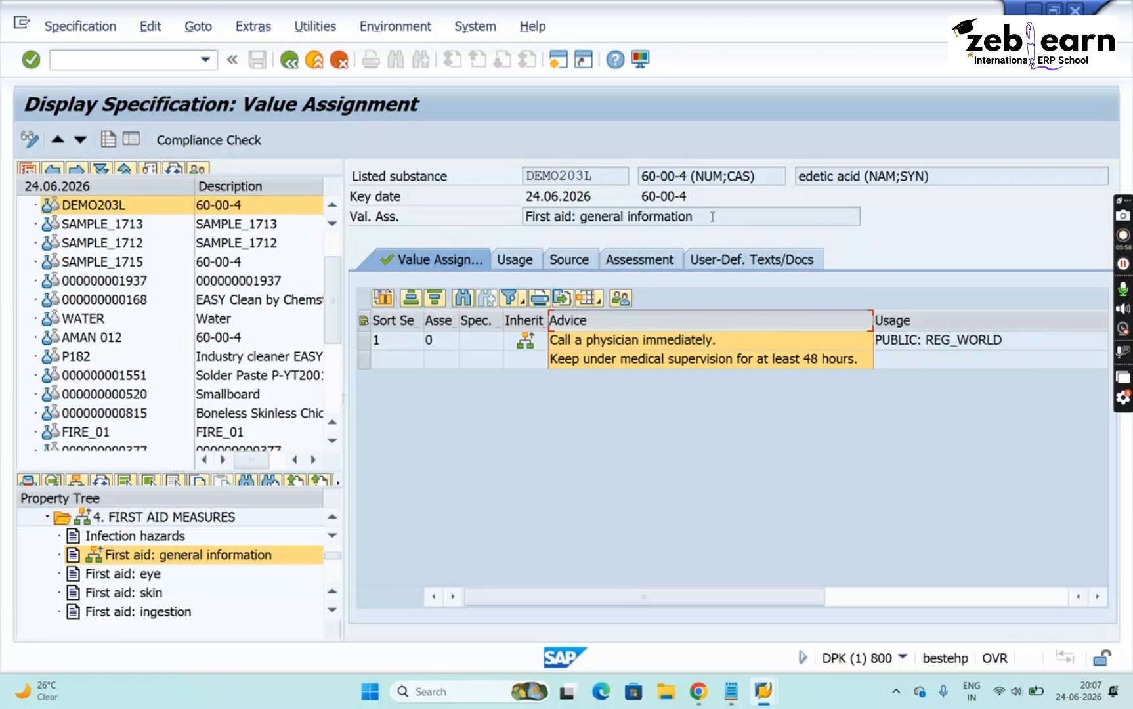
drag(712, 217, 462, 224)
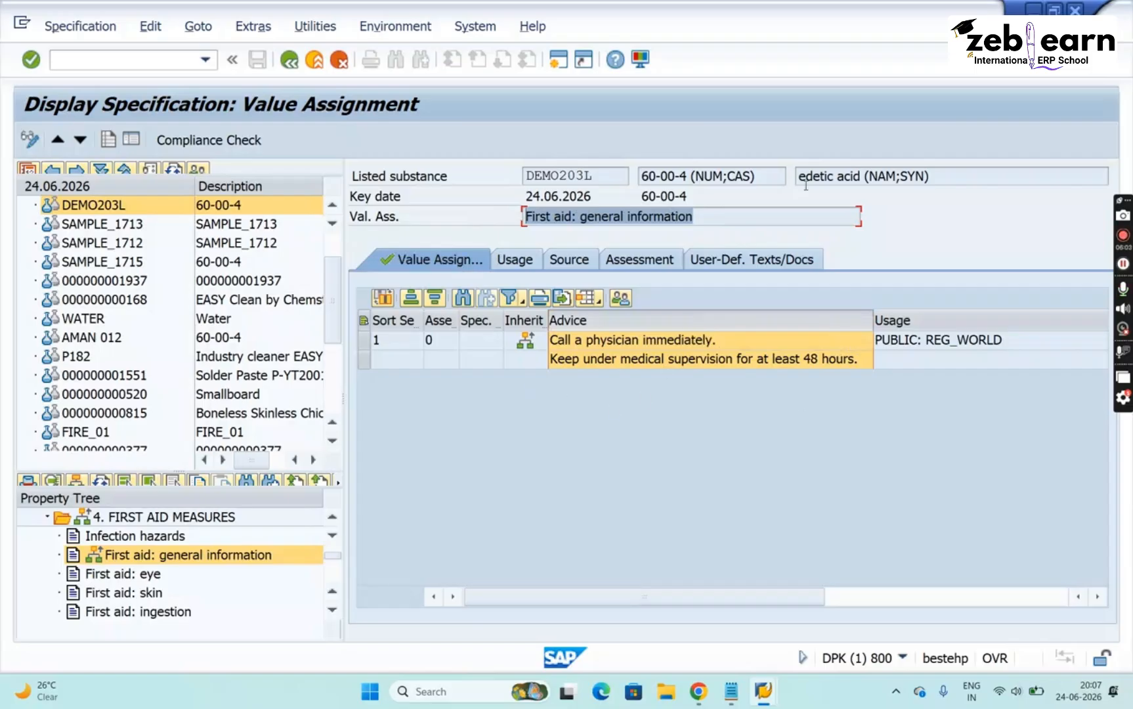
click(730, 210)
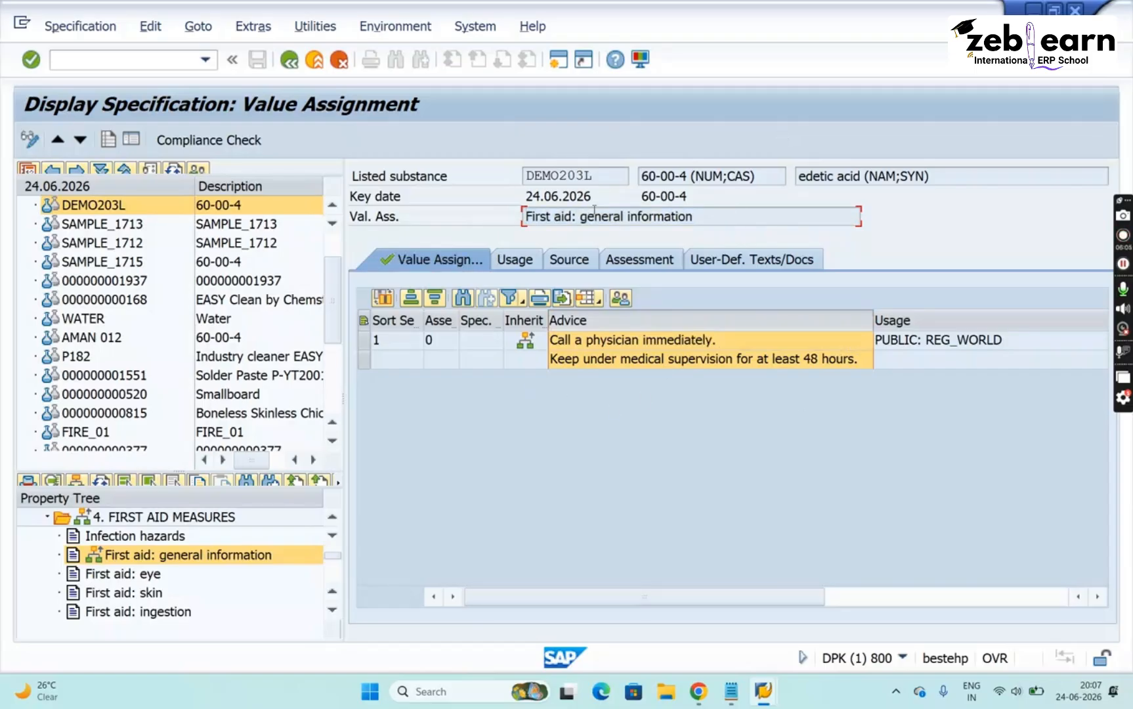
click(644, 321)
click(692, 217)
click(667, 325)
Collapse 4. FIRST AID MEASURES and expand 5. FIRE-FIGHTING MEASURES in the property tree
click(48, 520)
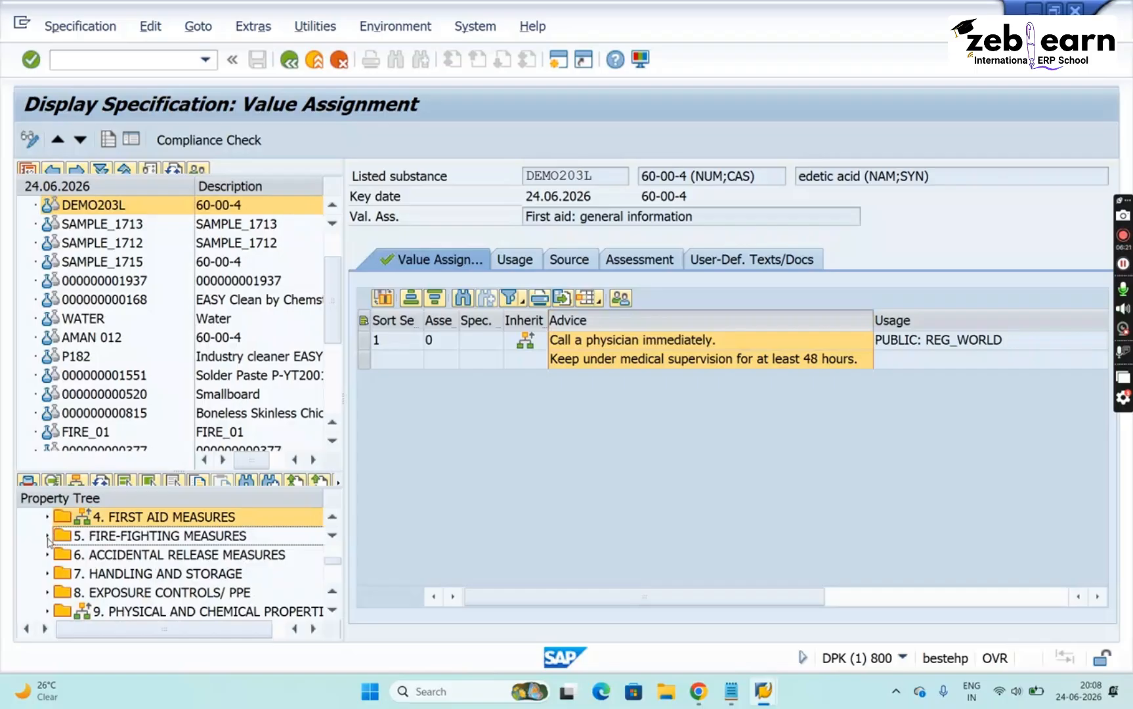
click(48, 536)
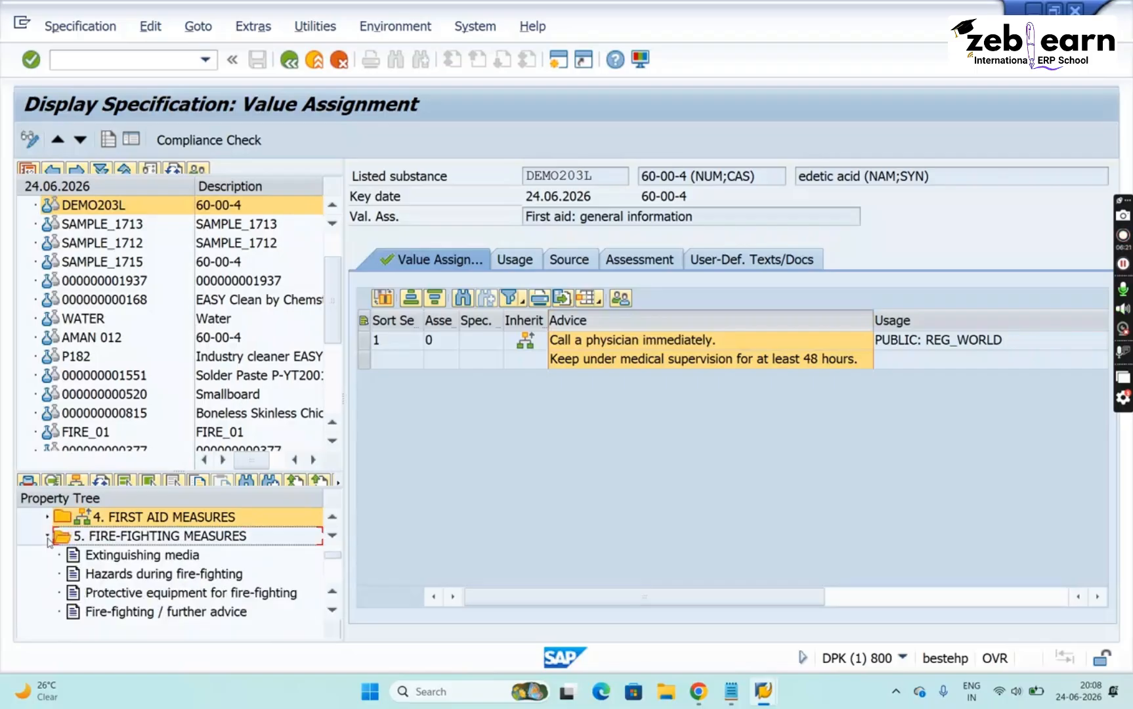
Switch the value assignment of DEMO203L from display to change mode and dismiss the faulty phrase messages
click(29, 139)
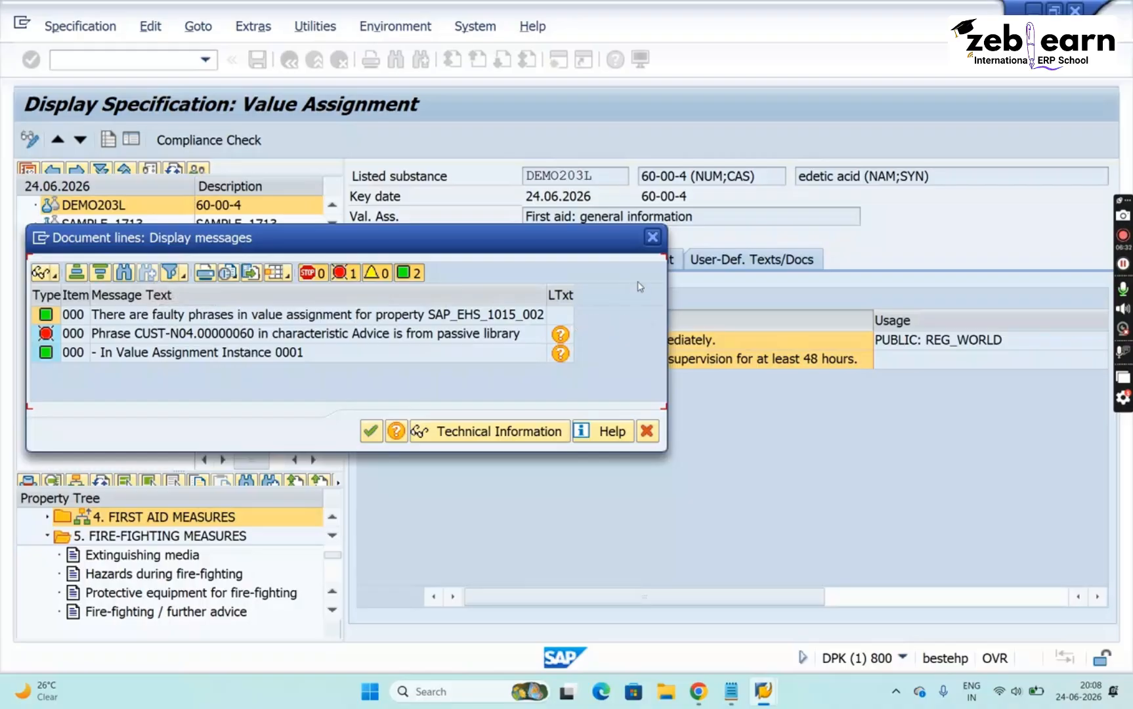
click(653, 239)
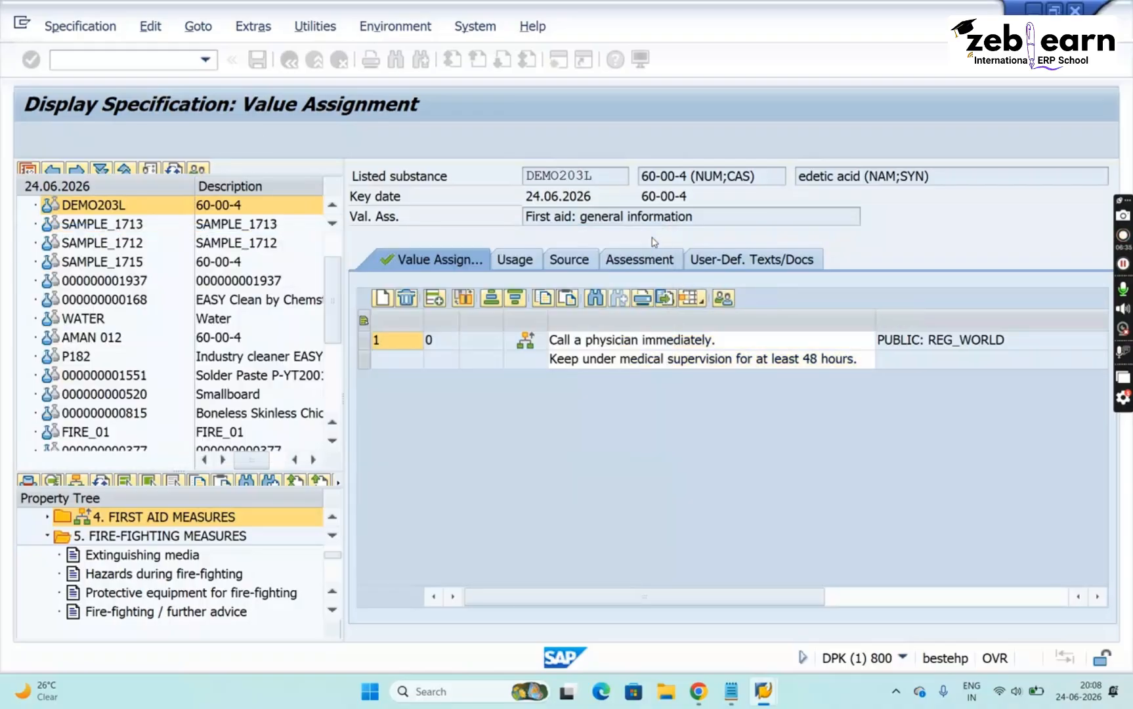
key(ctrl+F1)
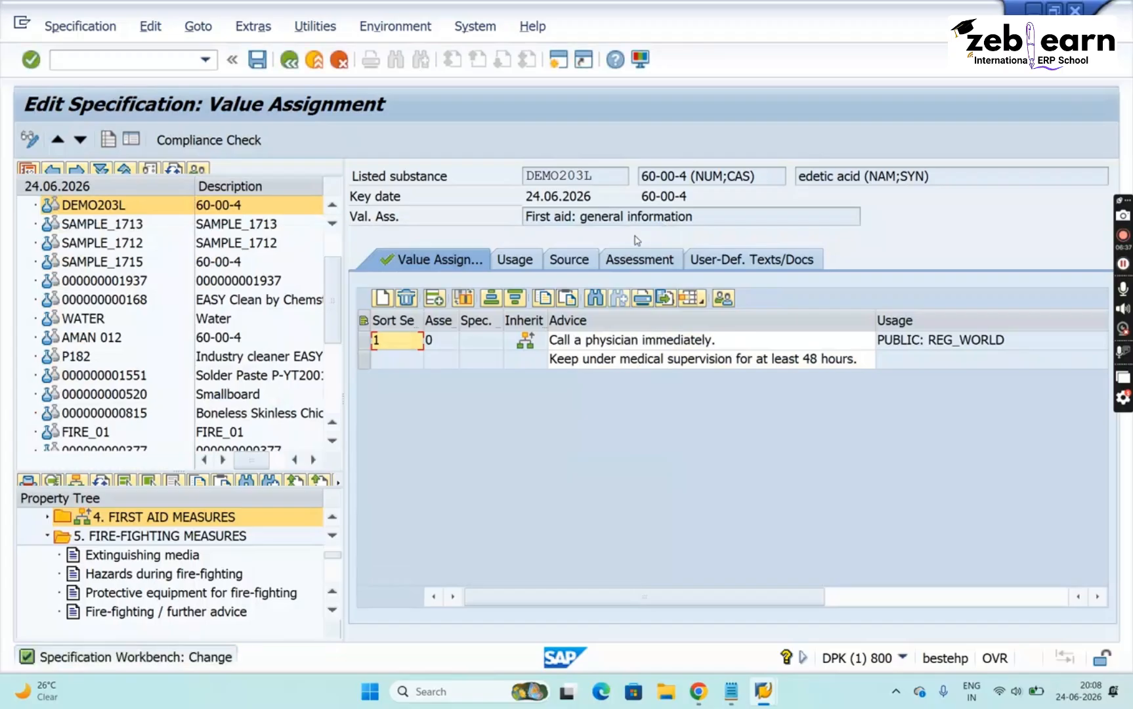
click(342, 64)
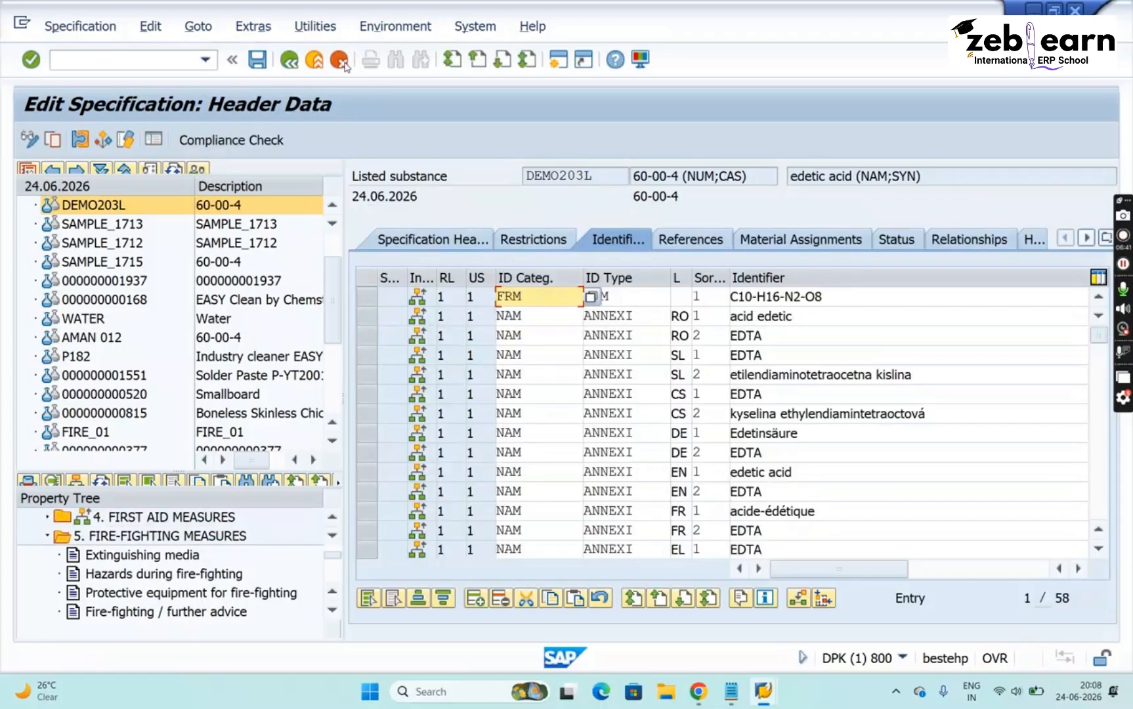
click(127, 303)
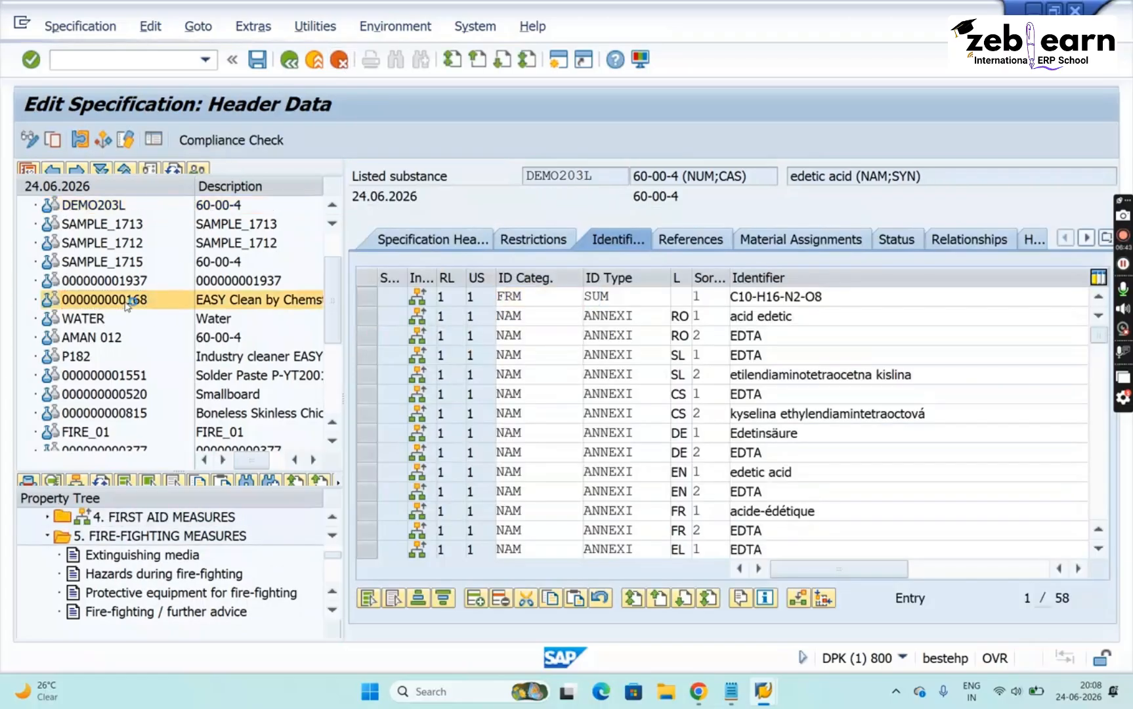
double_click(126, 301)
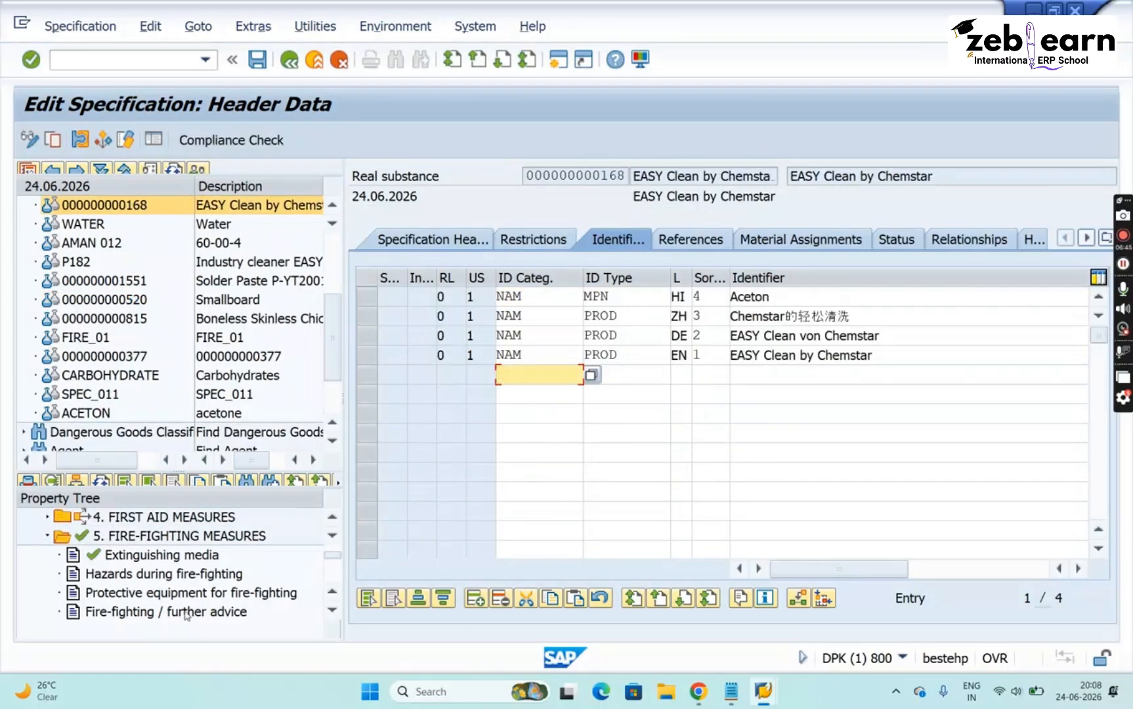
Open the Extinguishing media value assignment under 5. FIRE-FIGHTING MEASURES, dismiss the phrase messages and review the property
double_click(130, 560)
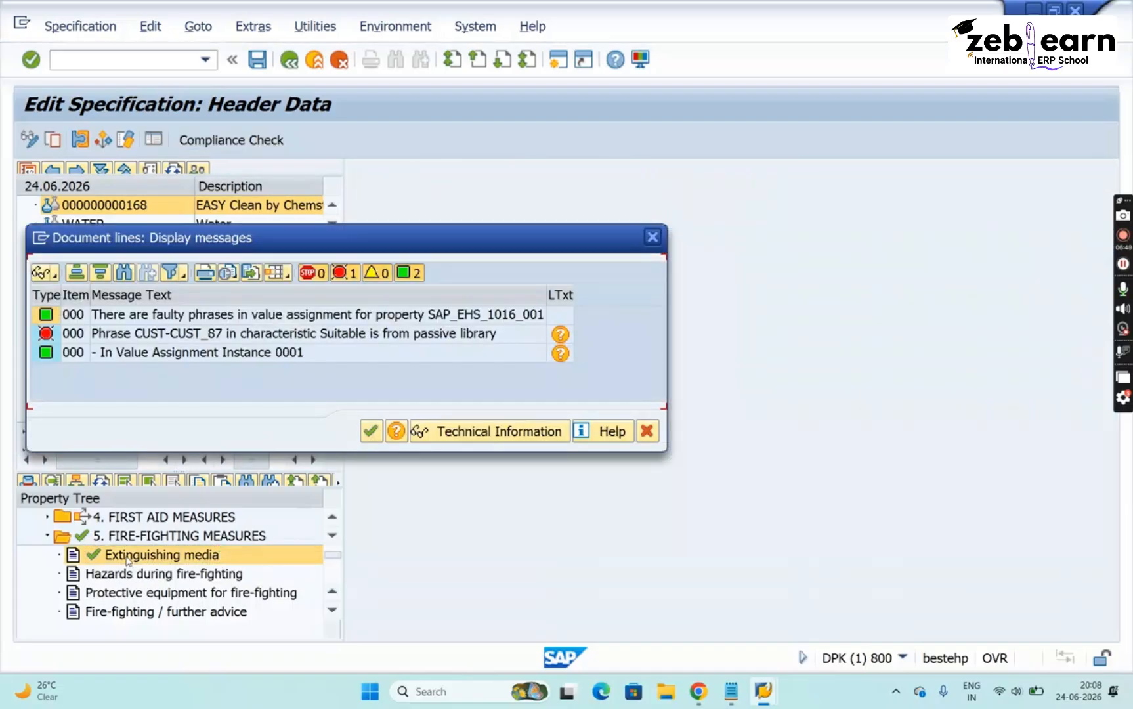
click(650, 239)
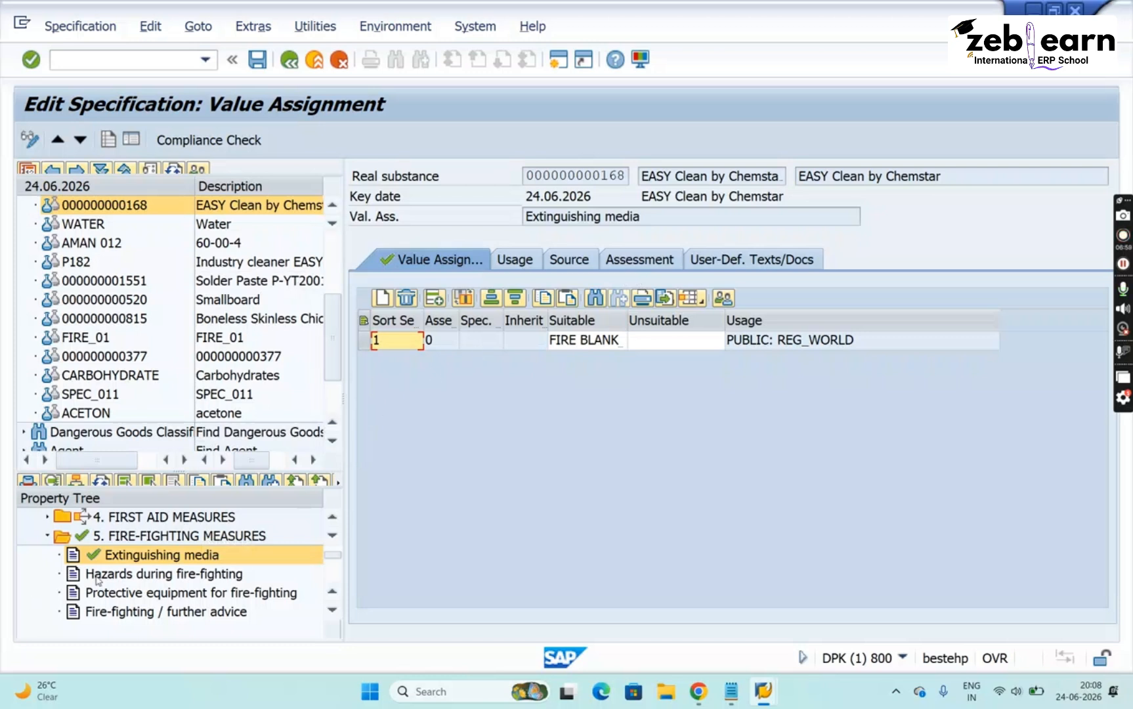
click(118, 560)
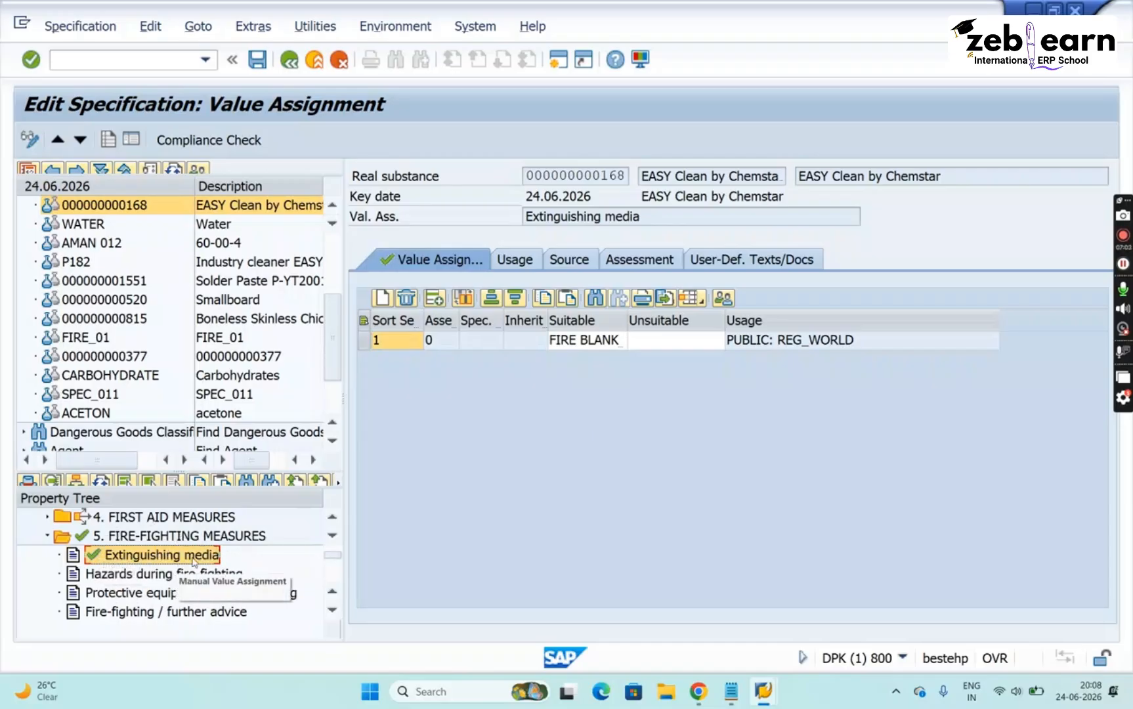
drag(663, 217, 430, 208)
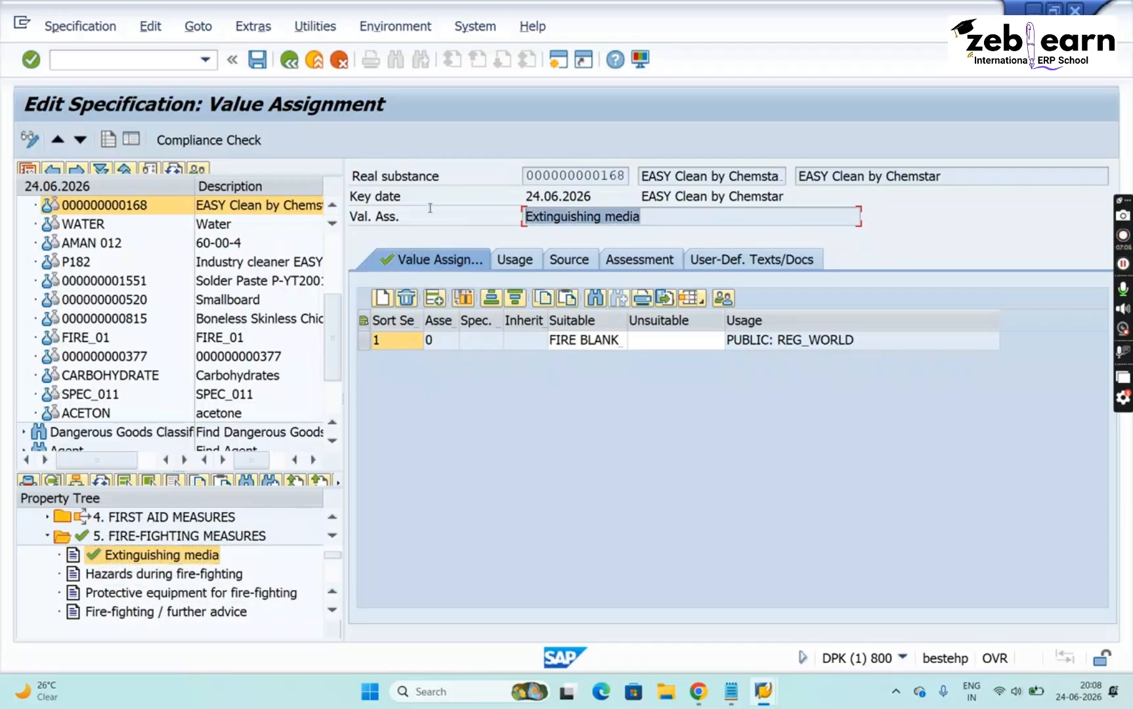
click(506, 457)
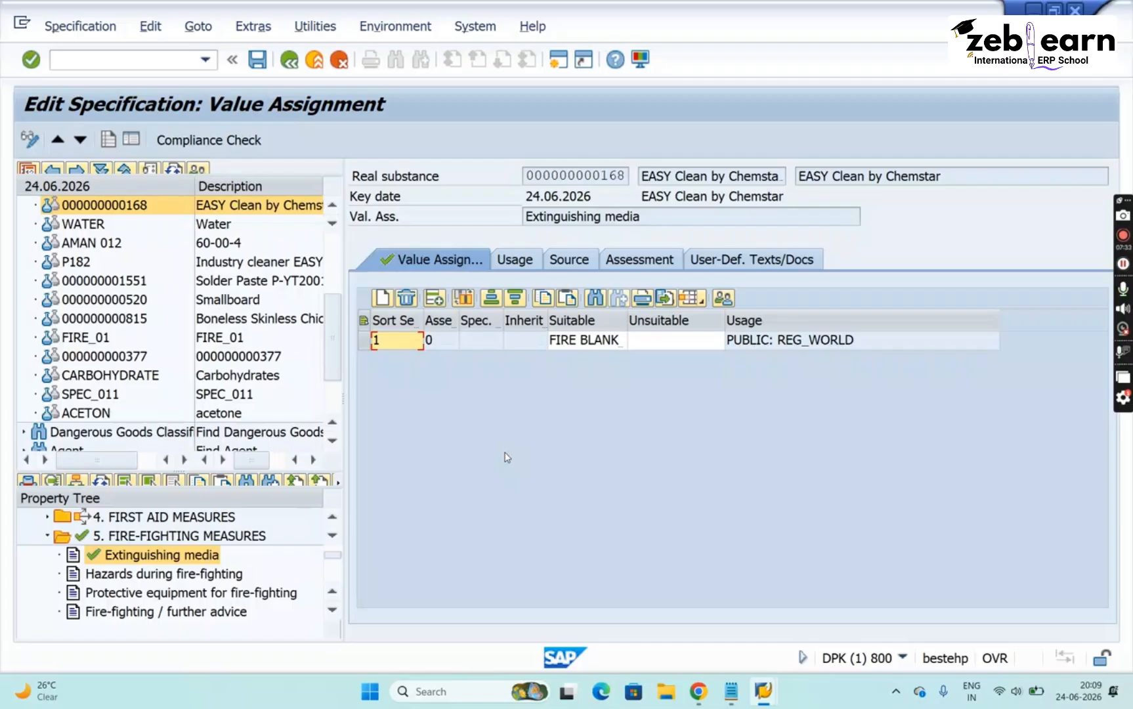
Add the phrase Water (CUST-N05.00116560) to the Suitable characteristic of Extinguishing media
click(643, 344)
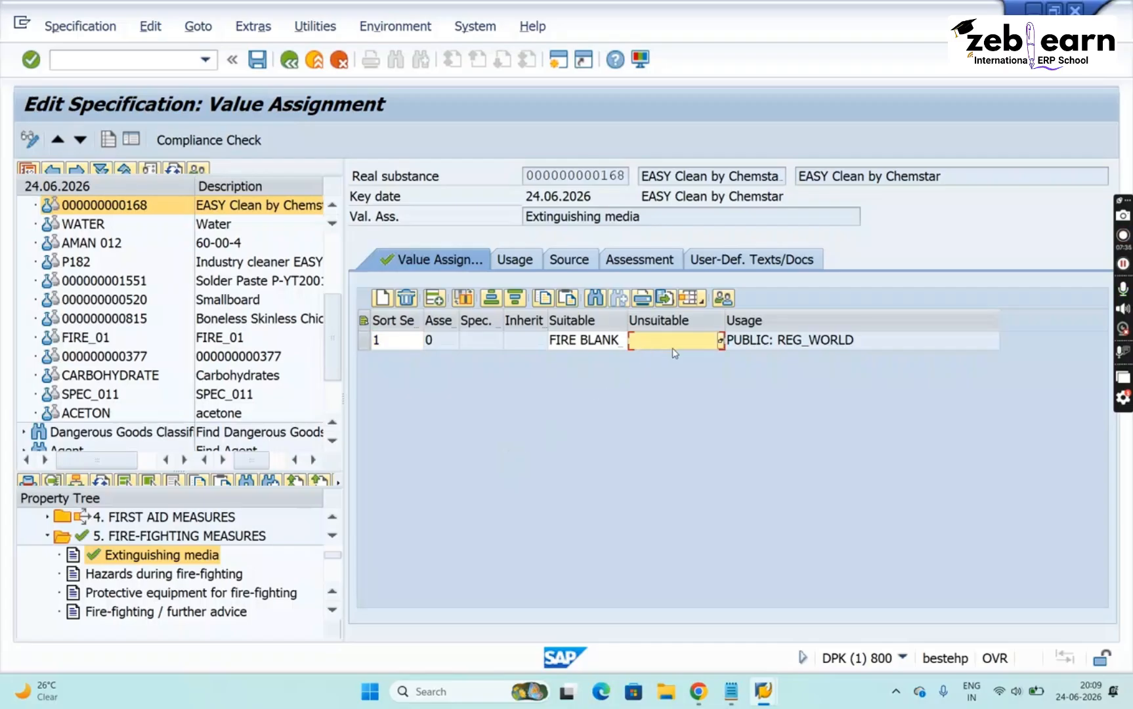
click(580, 348)
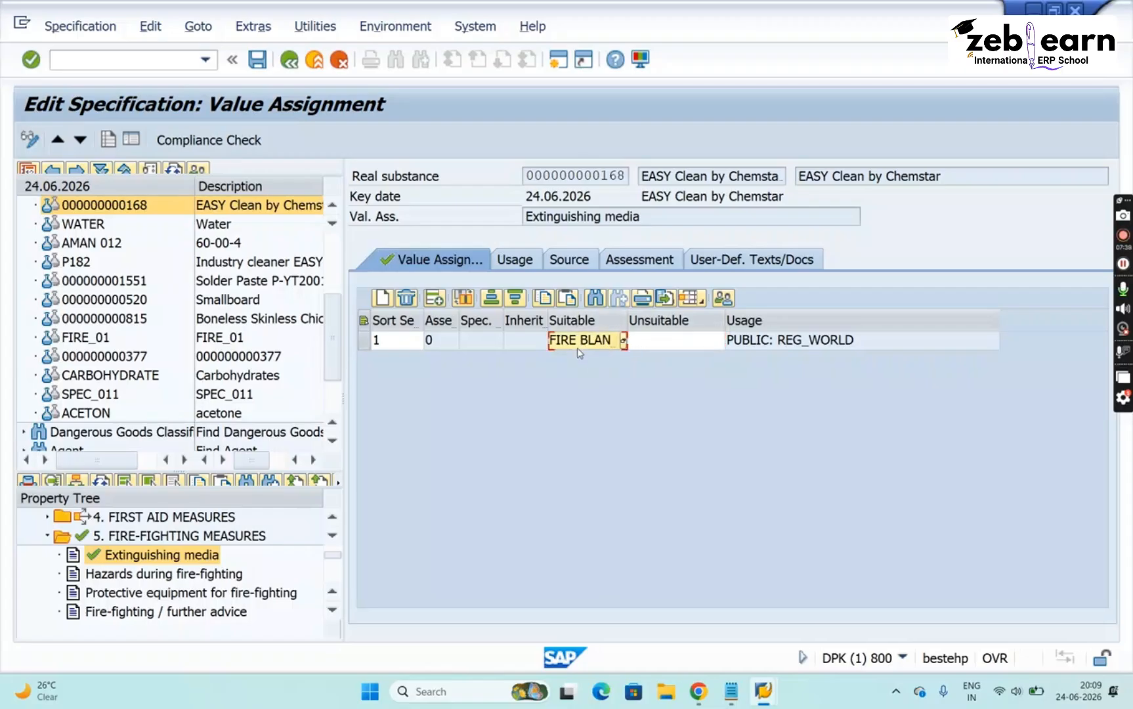
click(623, 342)
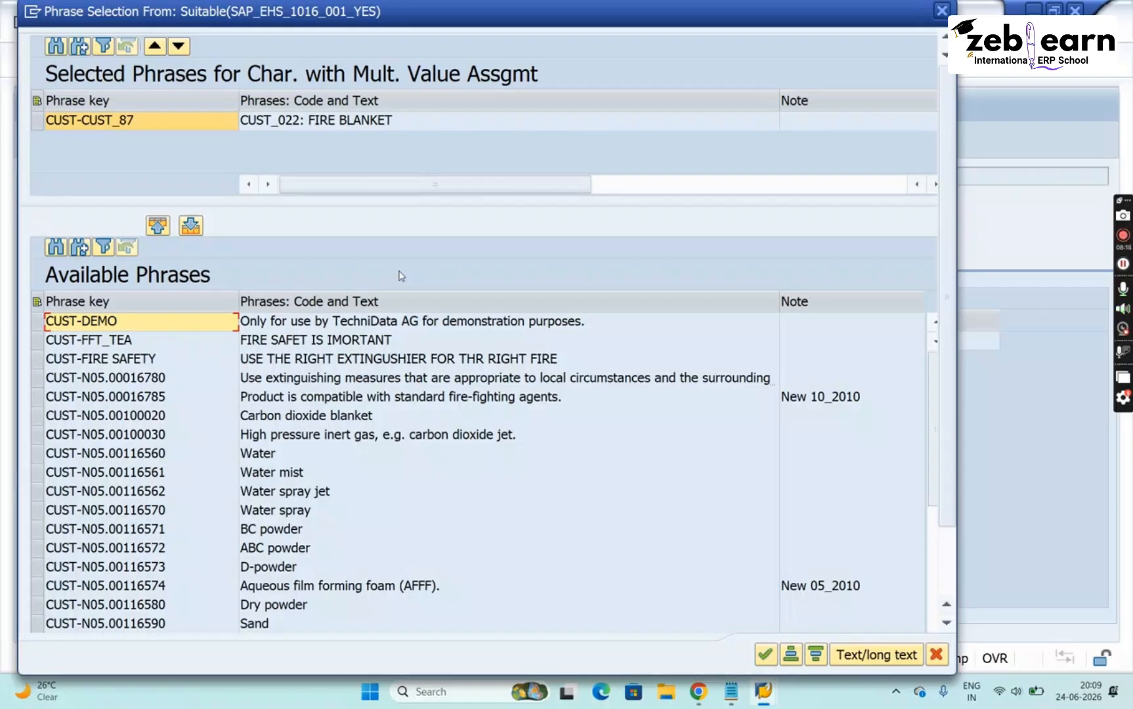
double_click(265, 458)
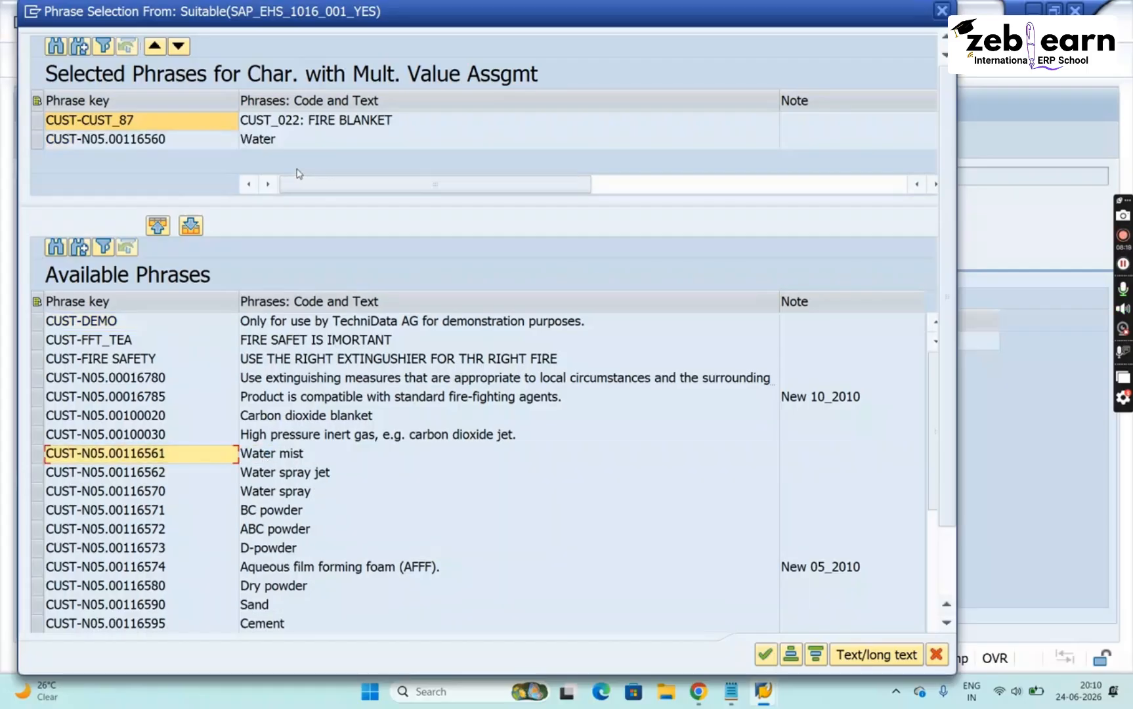
click(281, 147)
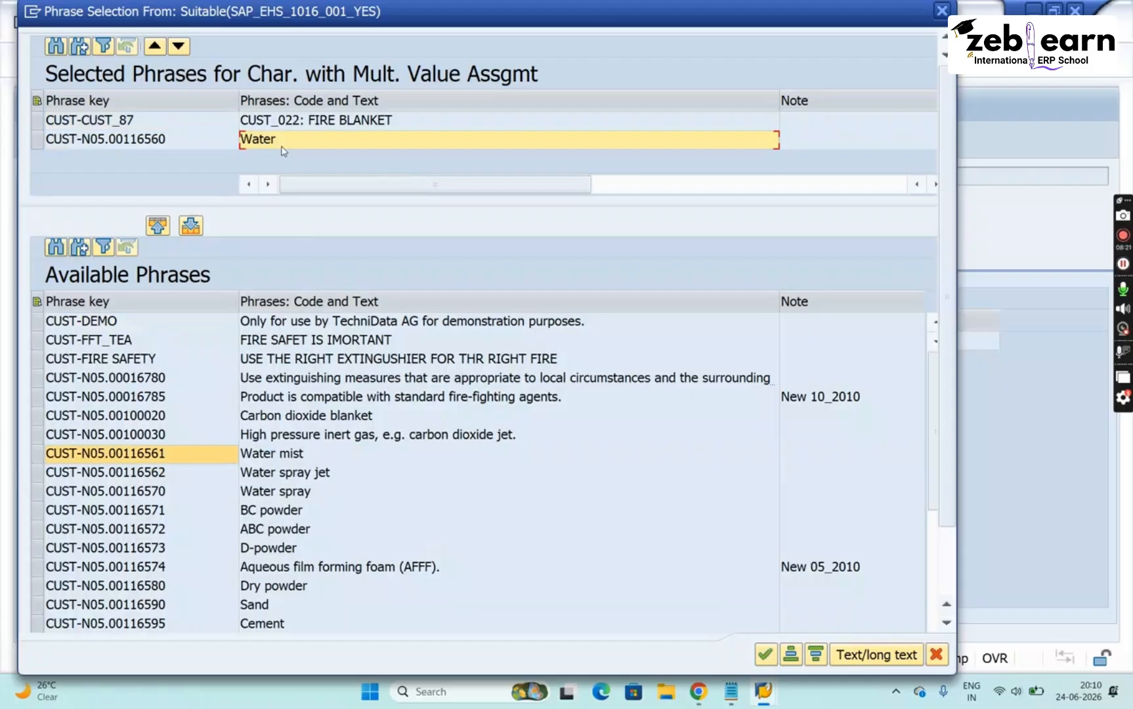
click(326, 126)
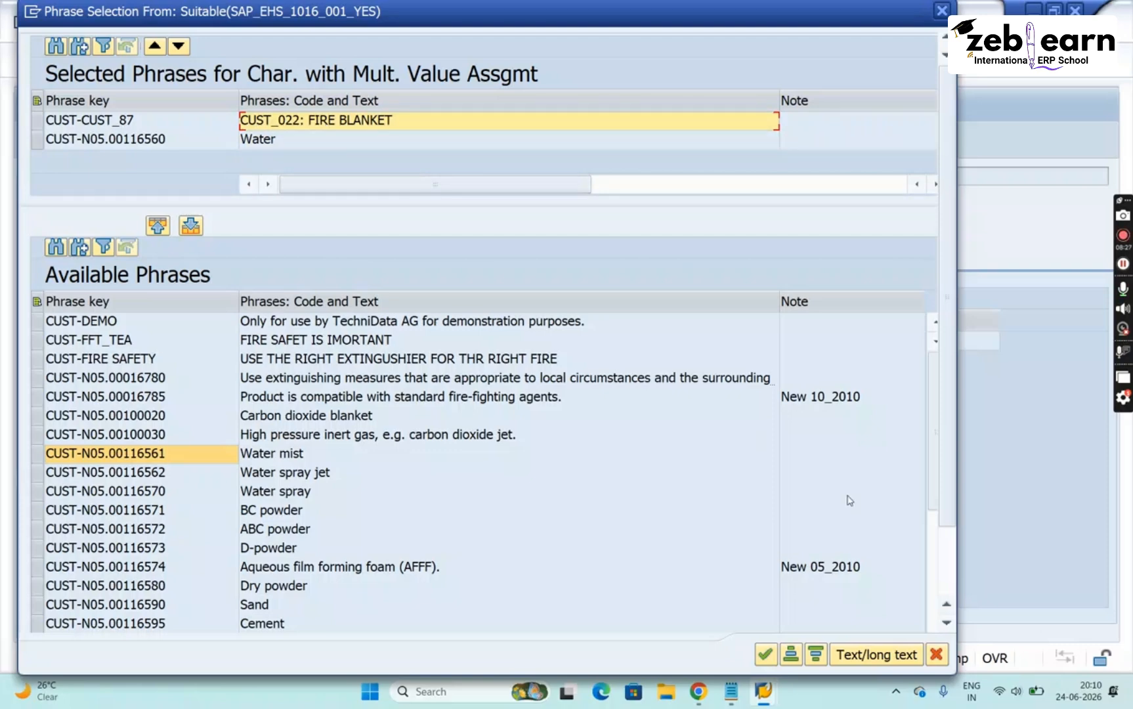
click(765, 654)
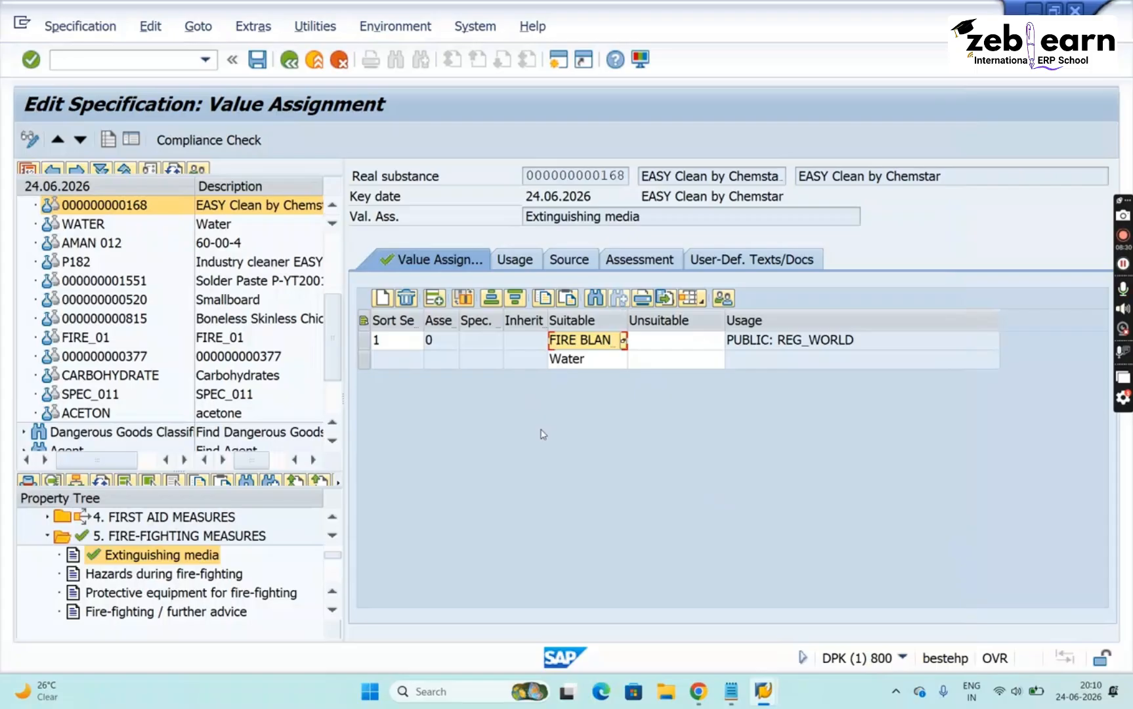
Remove the FIRE BLANKET phrase (CUST-CUST_87) from the Suitable extinguishing media, keeping Water
click(598, 365)
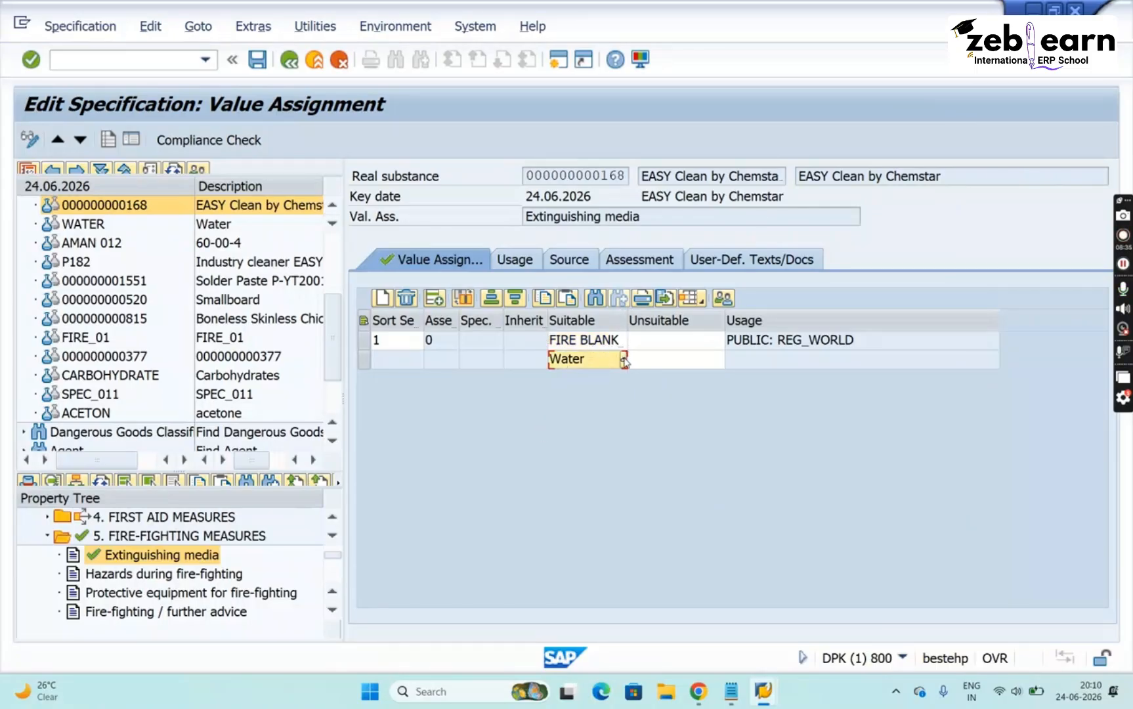
click(624, 360)
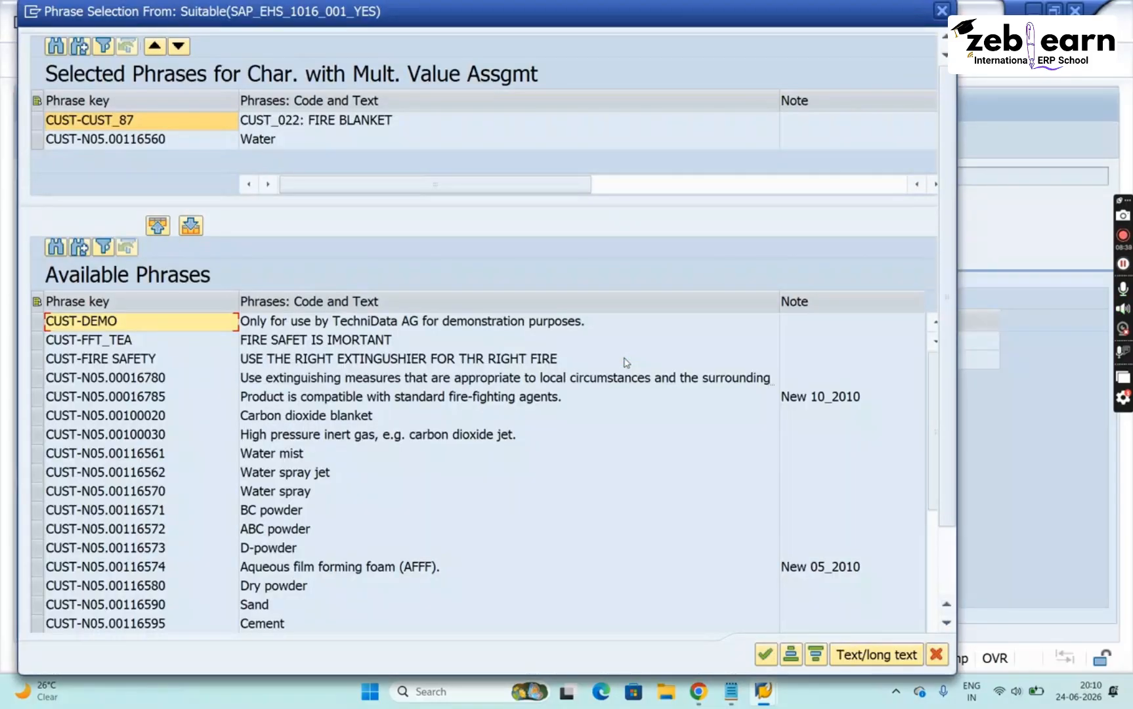
double_click(353, 124)
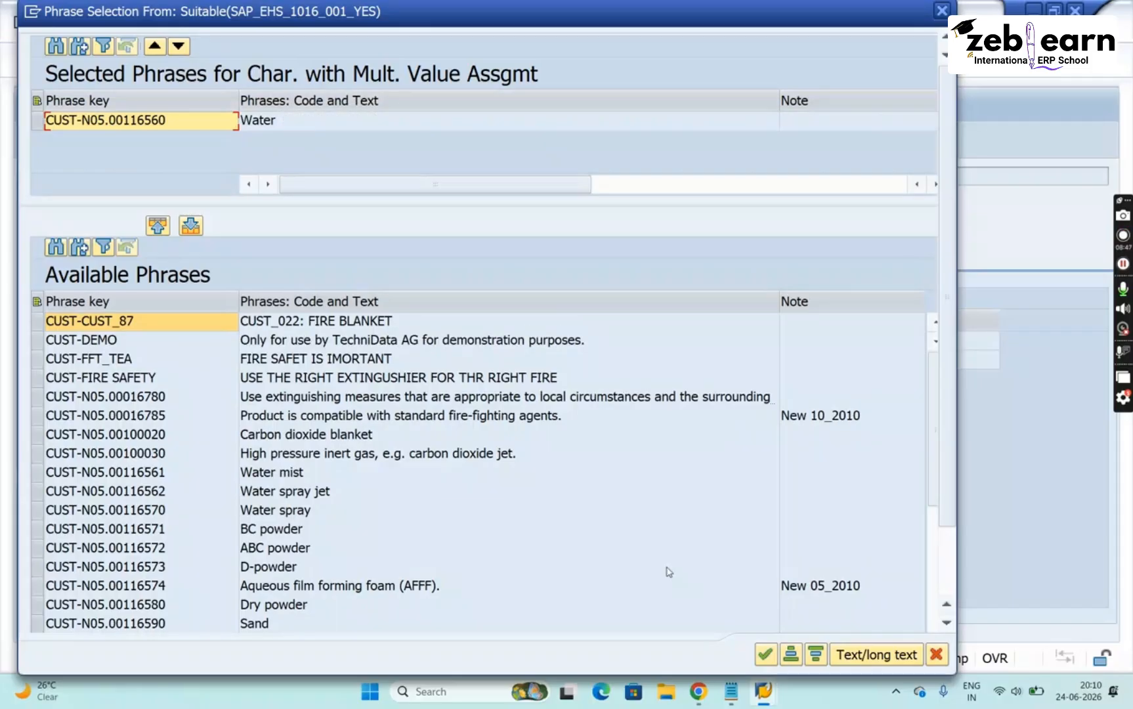
click(765, 654)
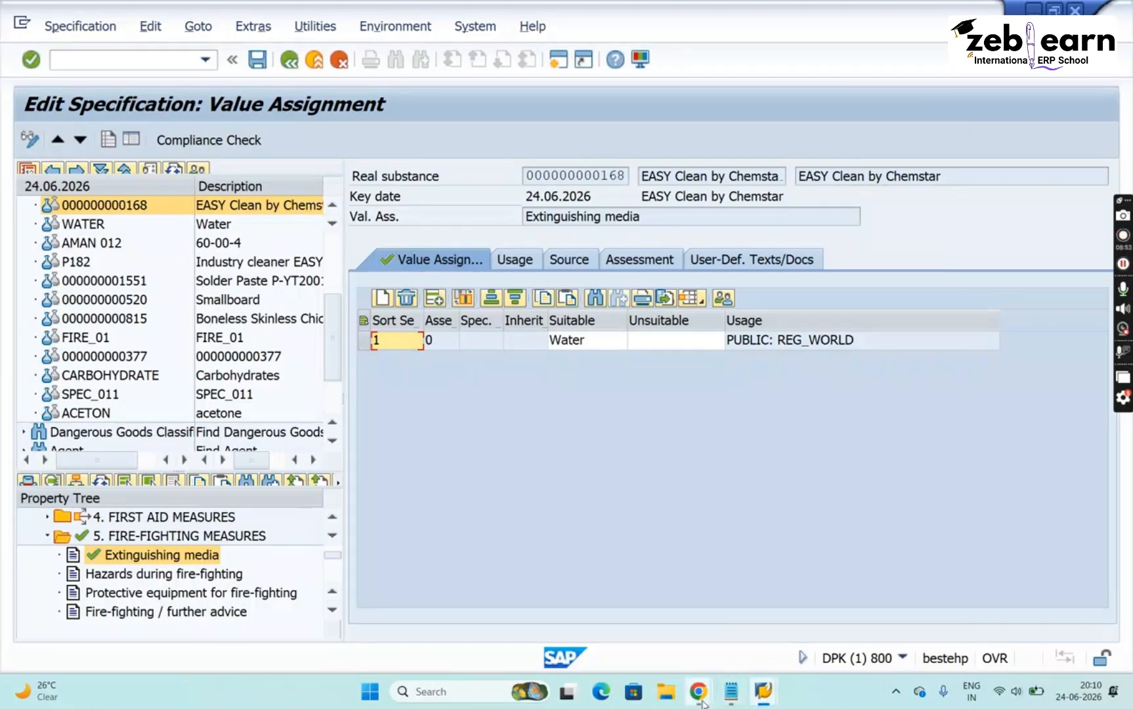
Switch to the Teams meeting in Chrome to admit the guest waiting in the lobby, and return to SAP
mouse_move(699, 701)
click(630, 610)
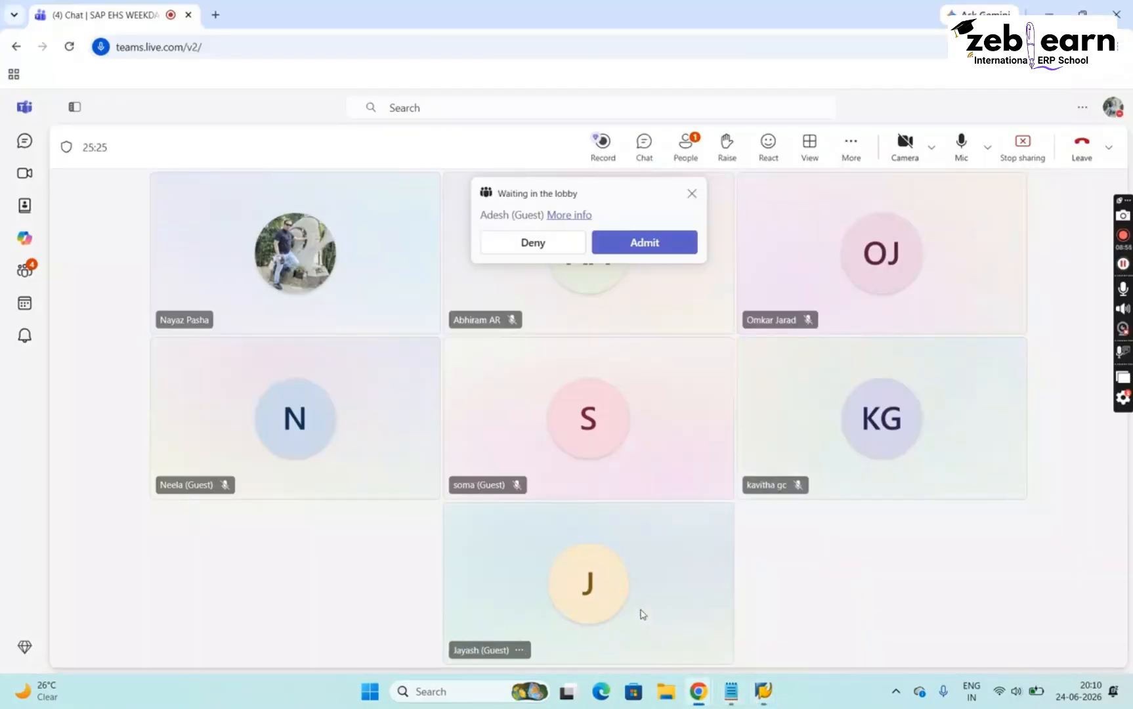
click(692, 241)
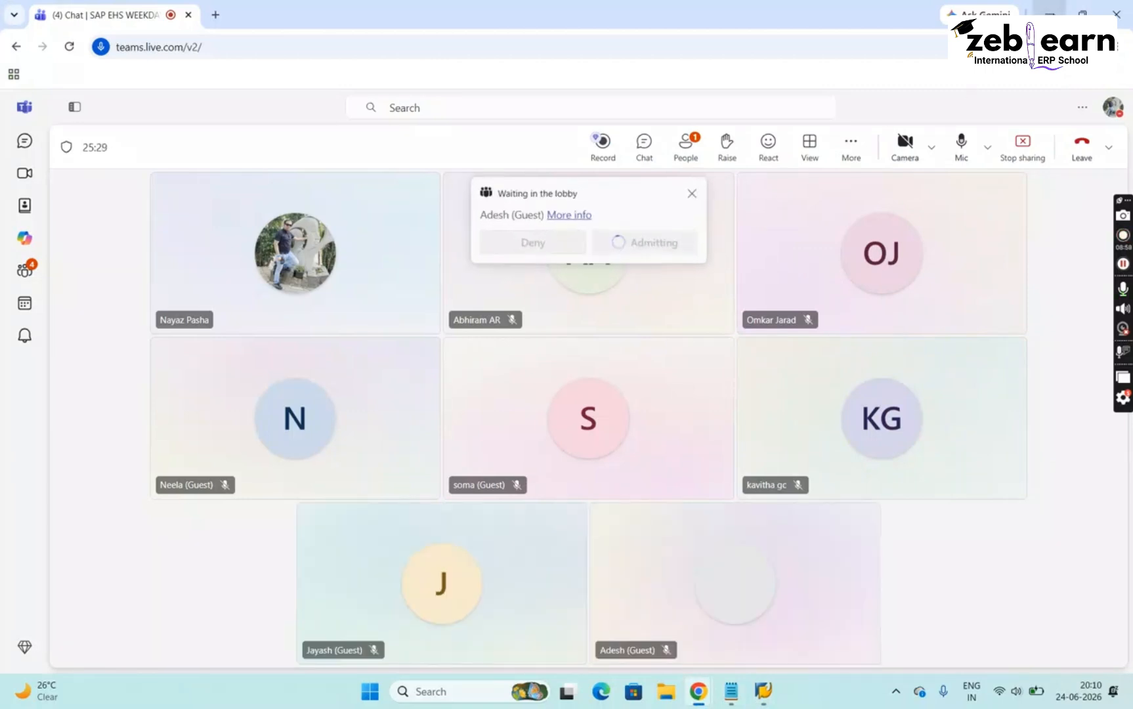
click(1049, 15)
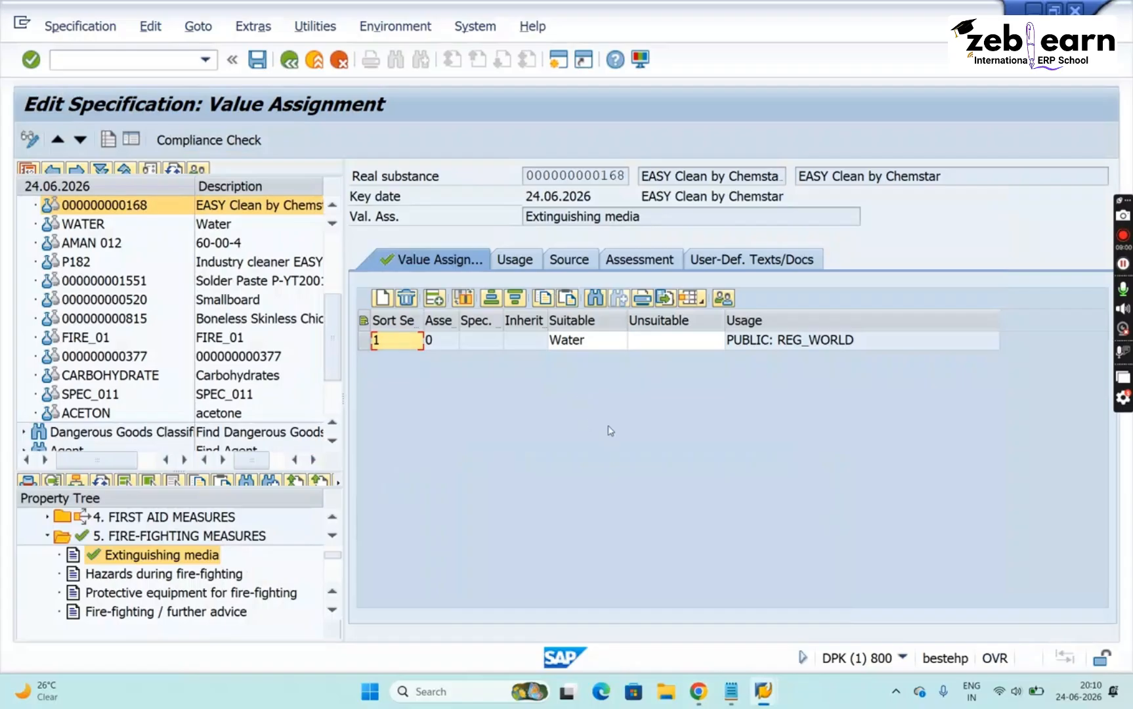
Add the phrases Sand, Cement and Carbon dioxide (CO2) to the Unsuitable characteristic of Extinguishing media
click(663, 350)
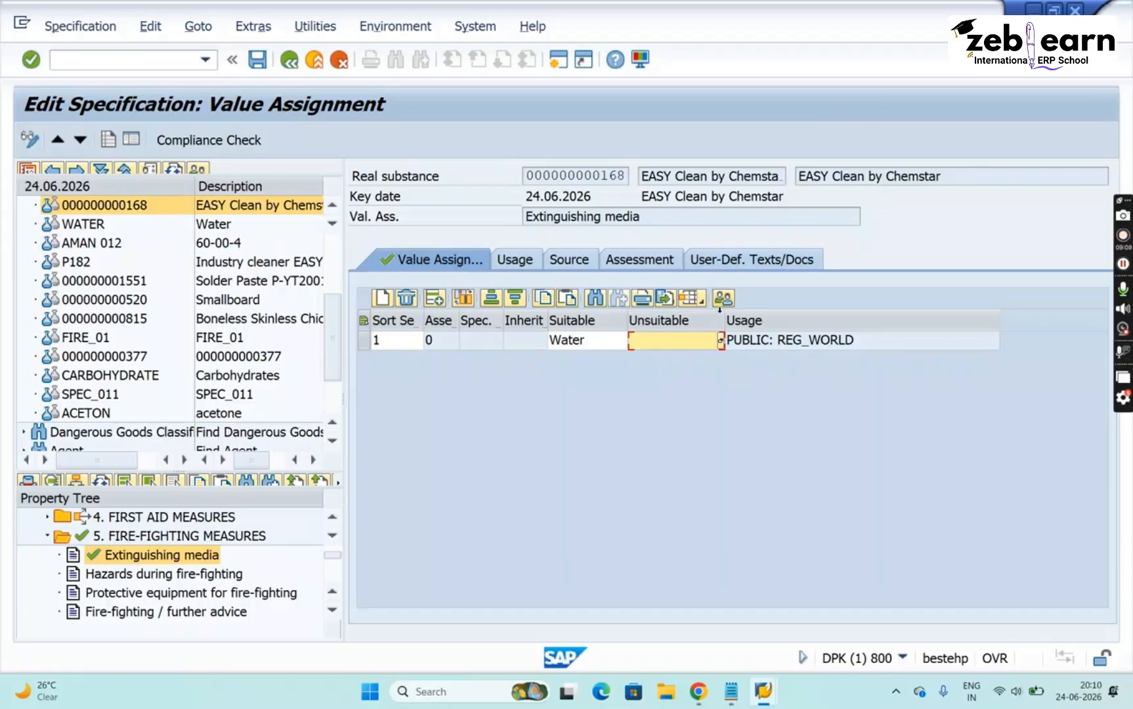
click(722, 345)
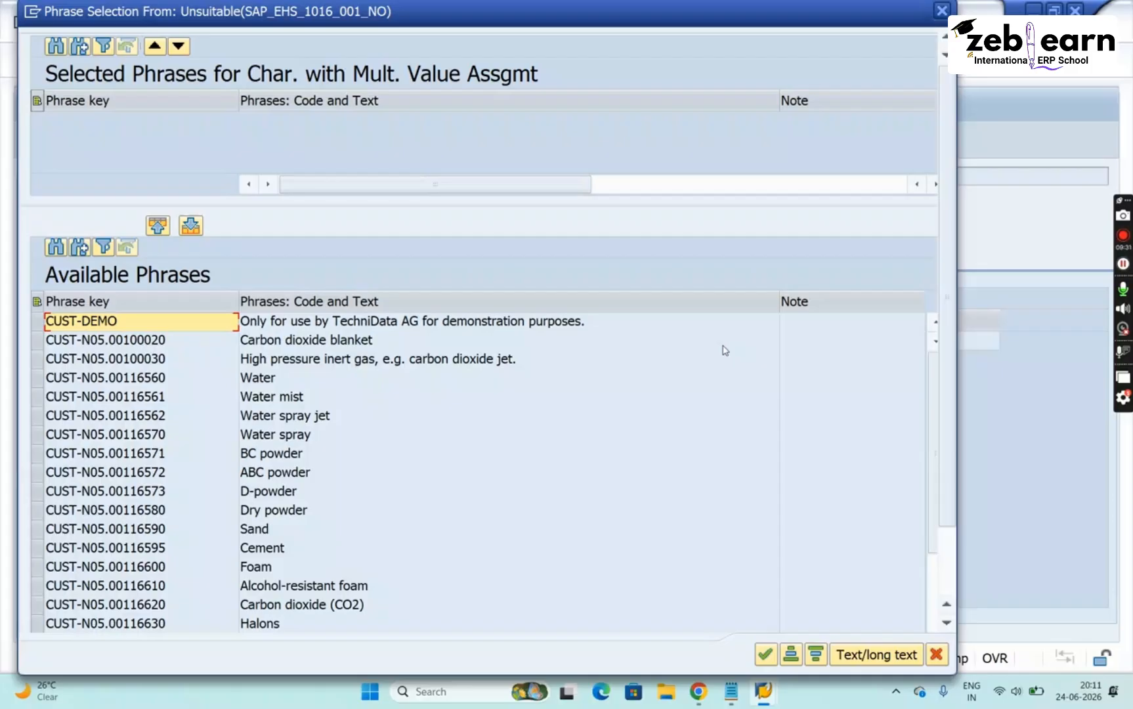
click(250, 530)
click(257, 550)
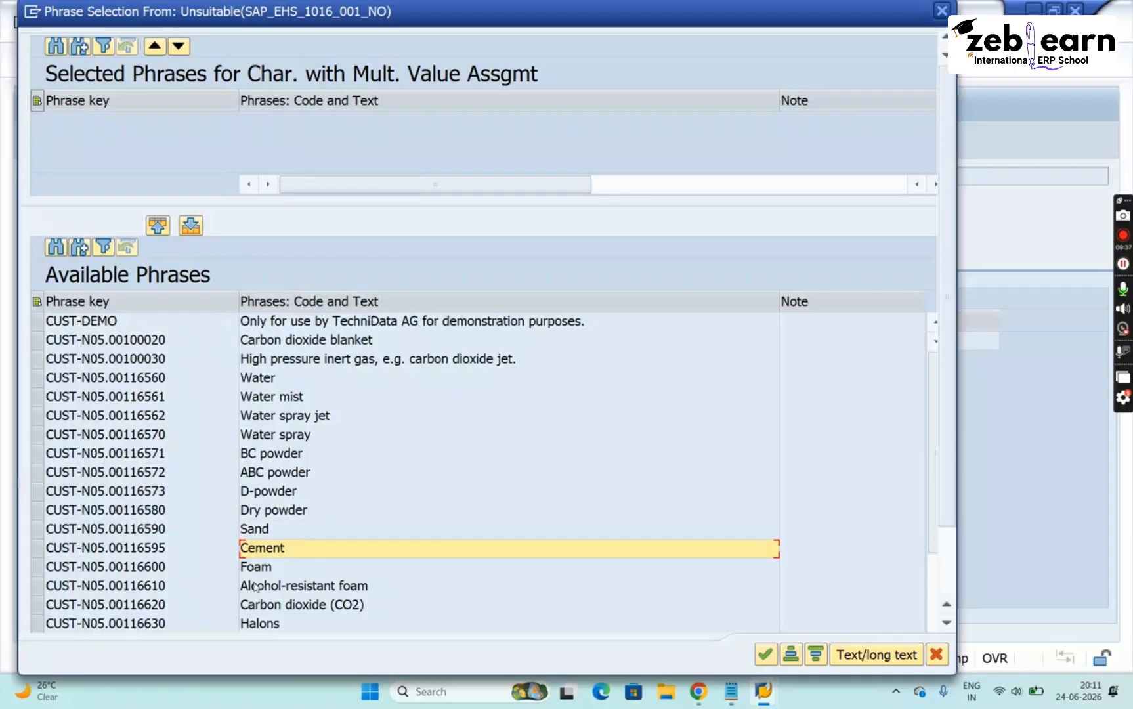
click(259, 604)
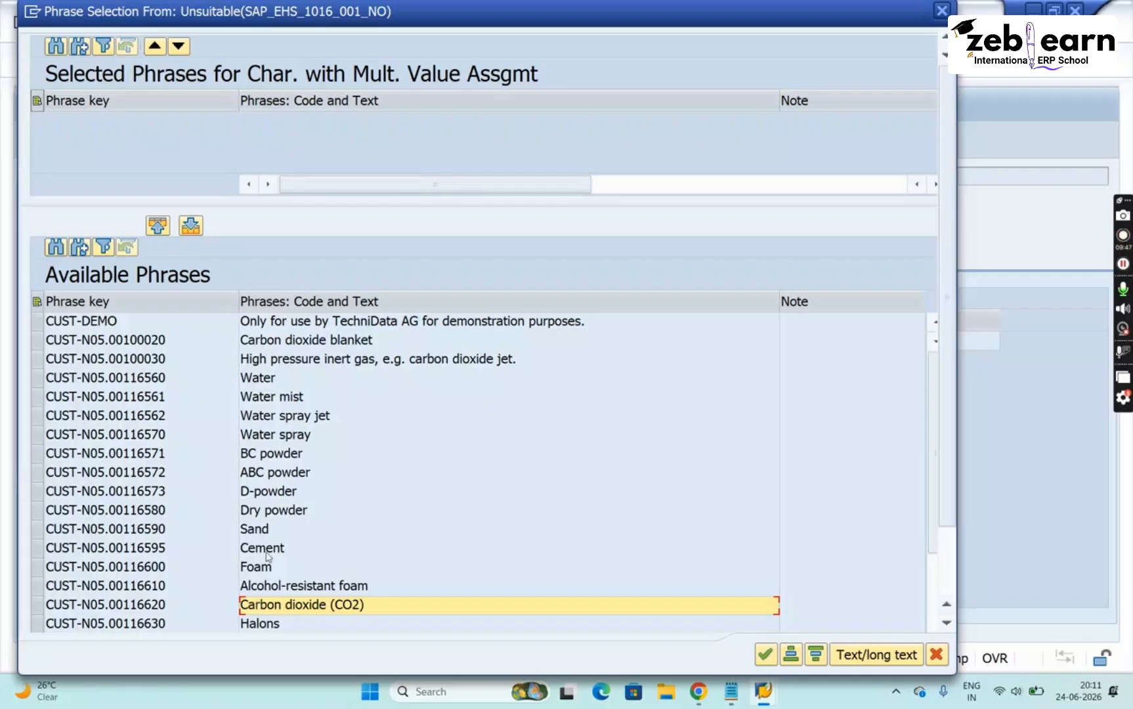
double_click(263, 530)
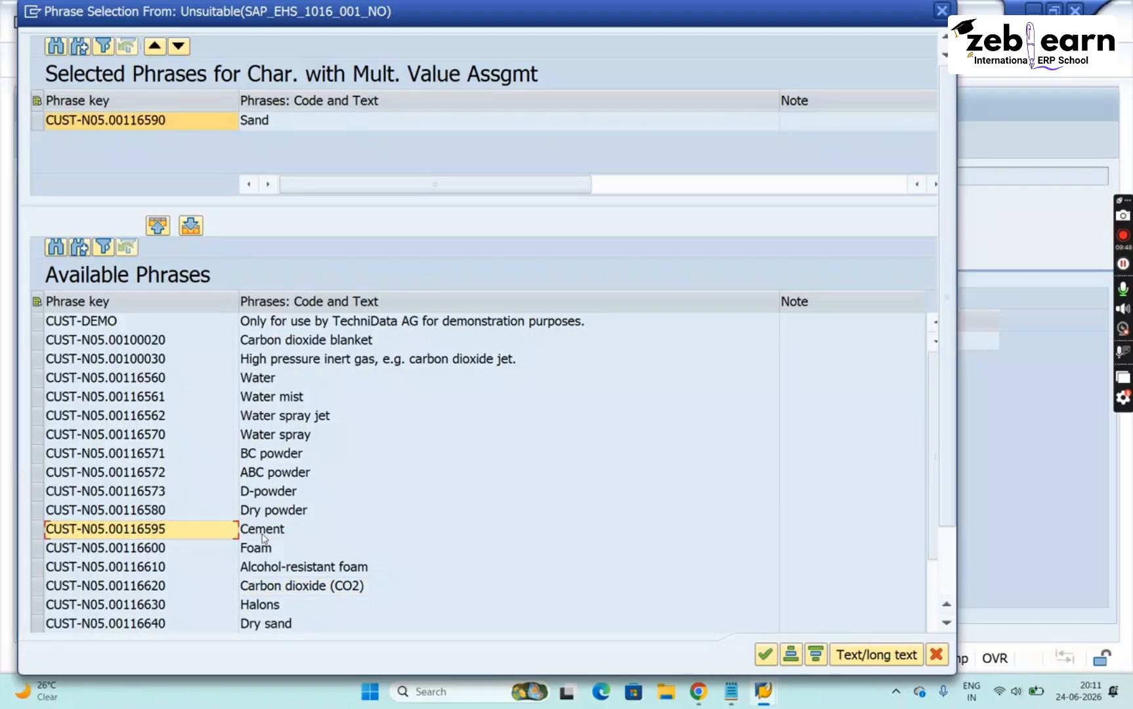
double_click(260, 530)
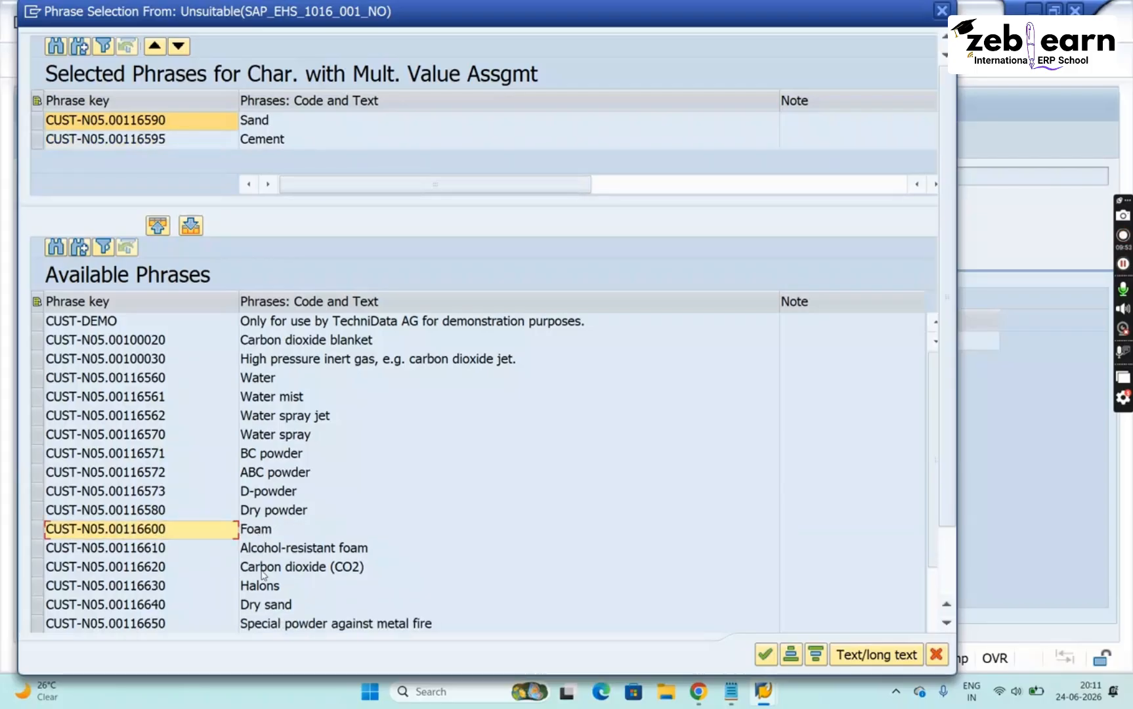
double_click(262, 571)
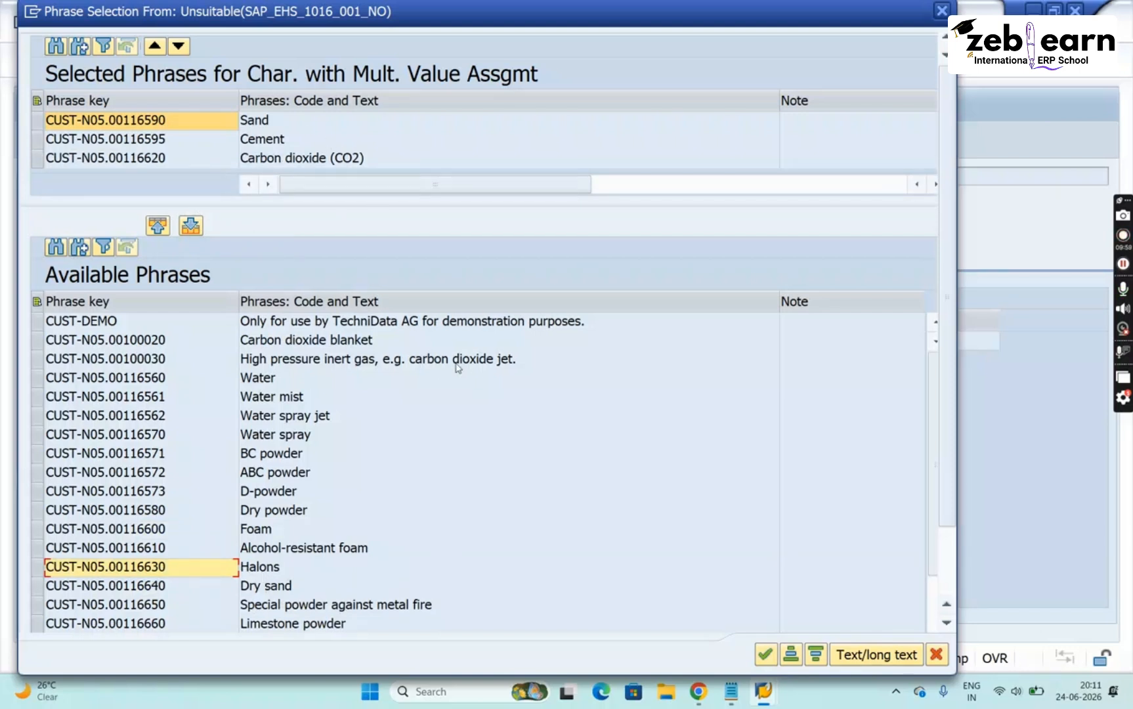
click(764, 655)
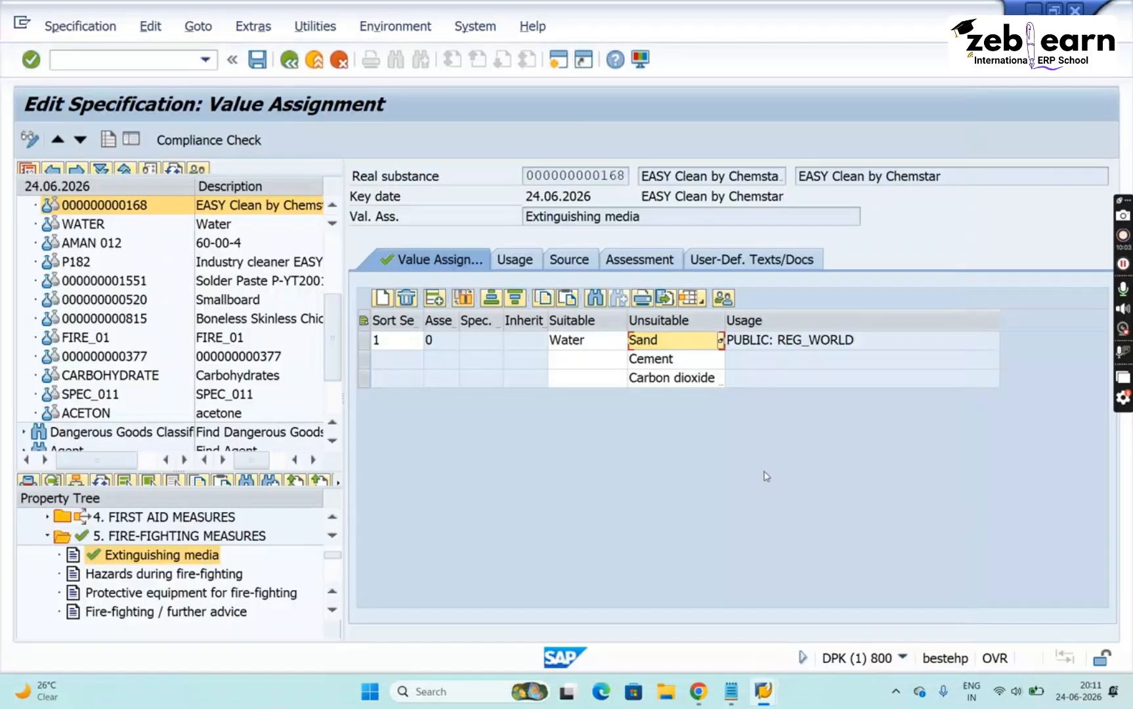
Widen the Unsuitable column to show the full phrases, save the specification and dismiss the phrase messages
drag(724, 321, 833, 310)
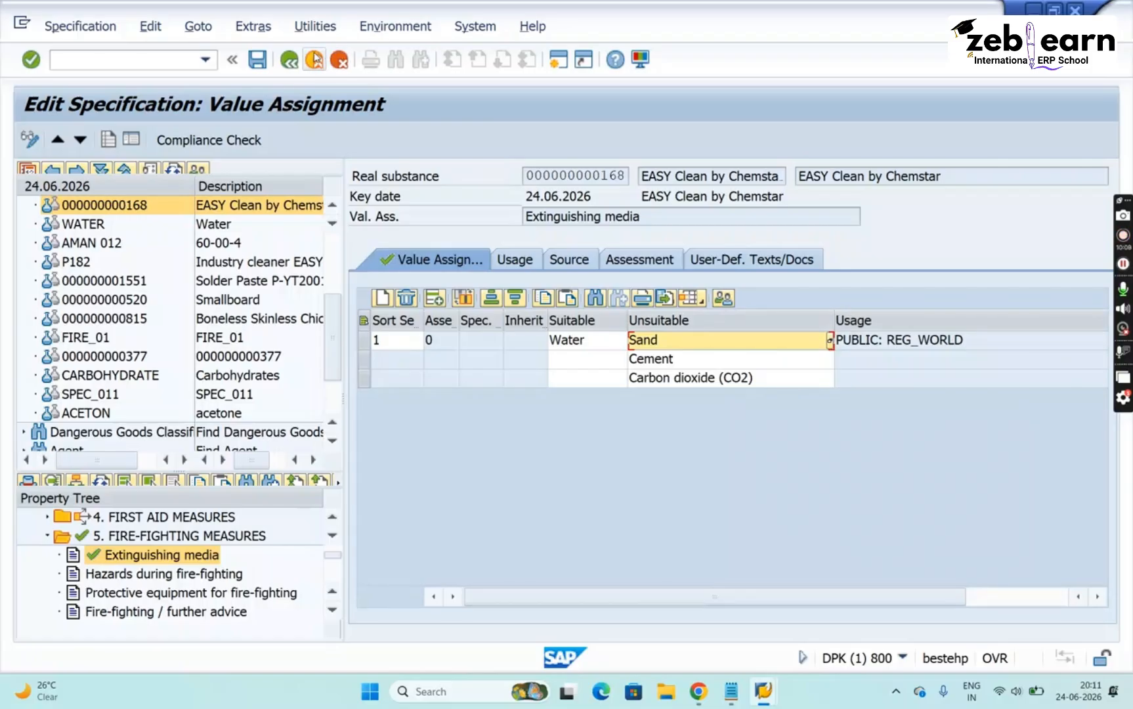
click(257, 59)
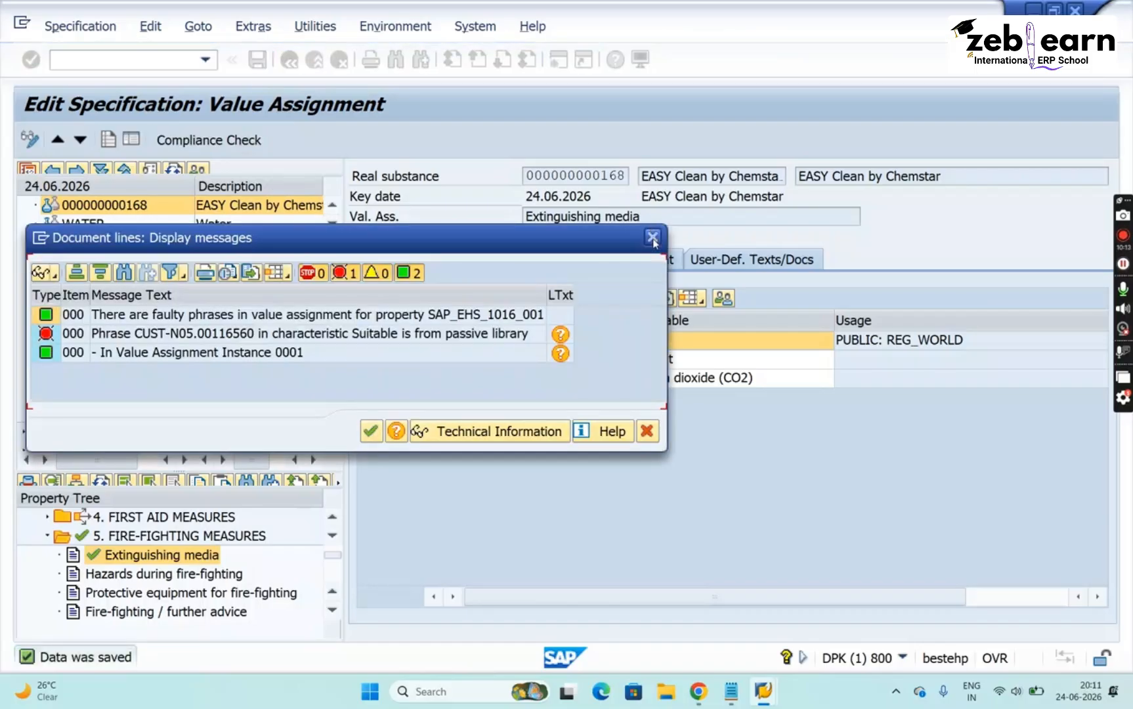
click(652, 237)
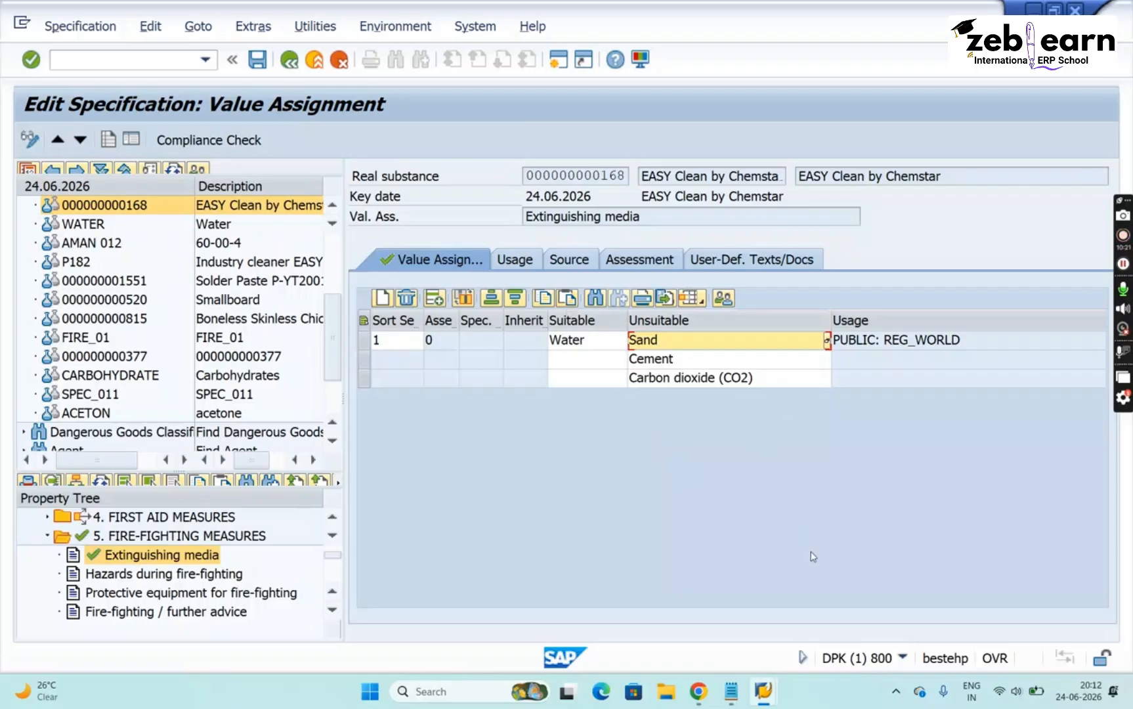
Collapse 5. FIRE-FIGHTING MEASURES in the property tree and expand 9. PHYSICAL AND CHEMICAL PROPERTIES
click(48, 535)
click(333, 610)
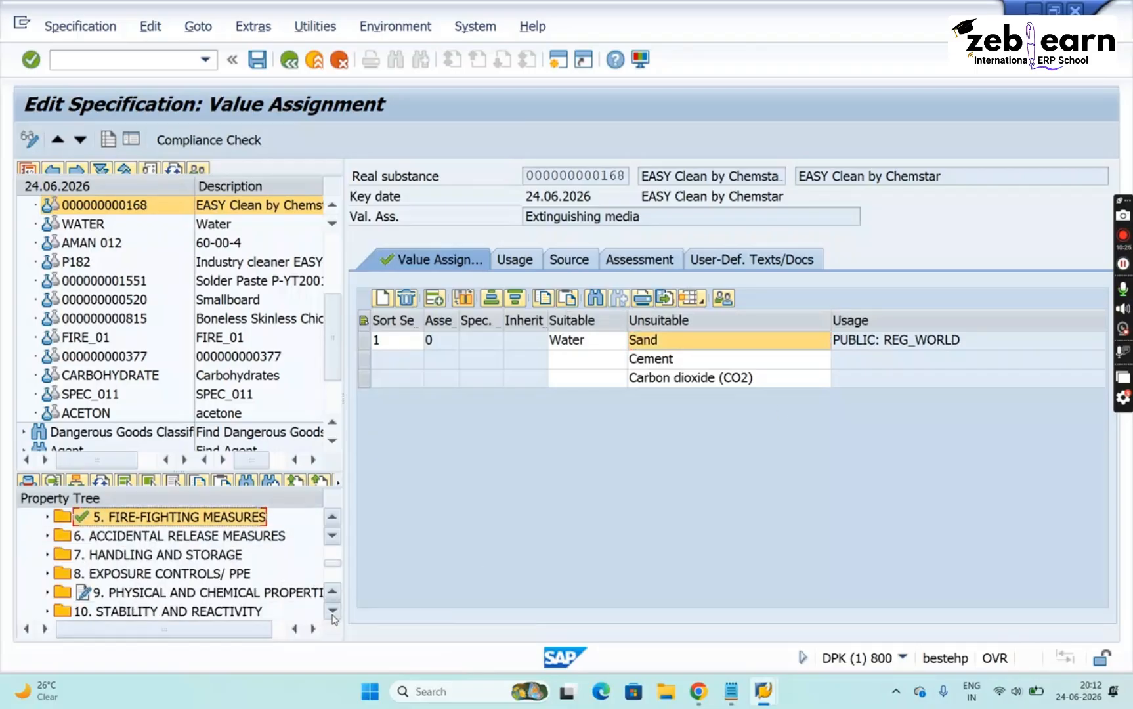
click(48, 592)
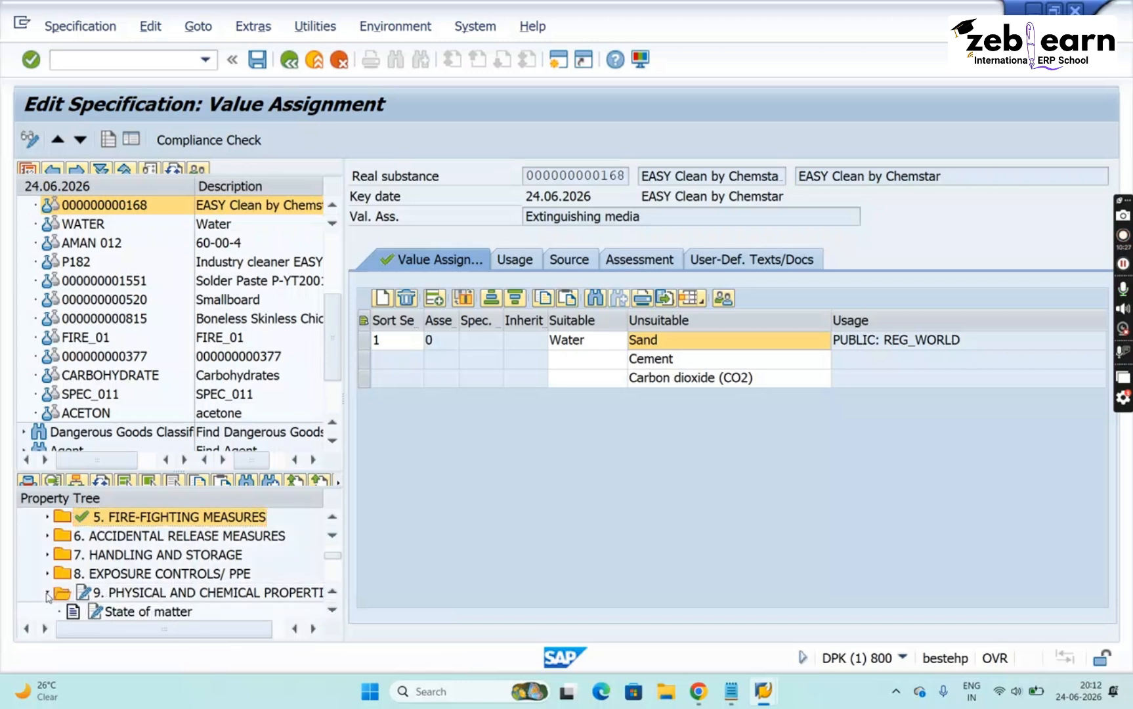
click(332, 610)
click(333, 609)
click(333, 609)
click(333, 610)
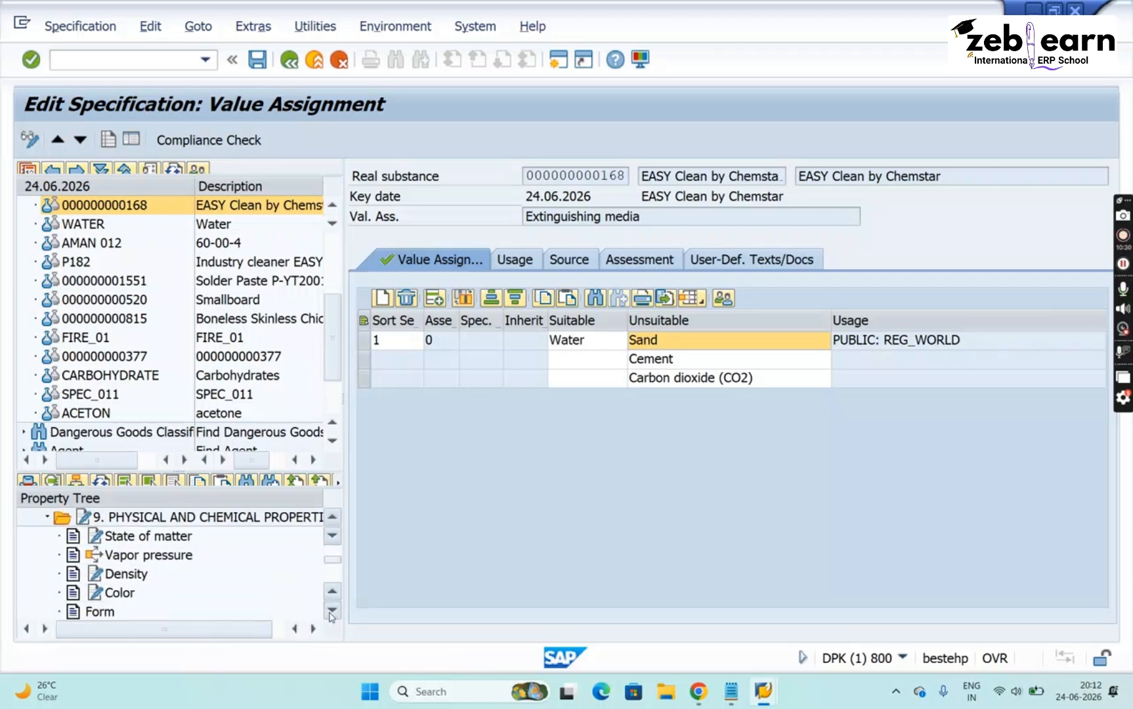
Try to open the Density property directly from the Extinguishing media value assignment, dismissing the phrase messages
click(125, 573)
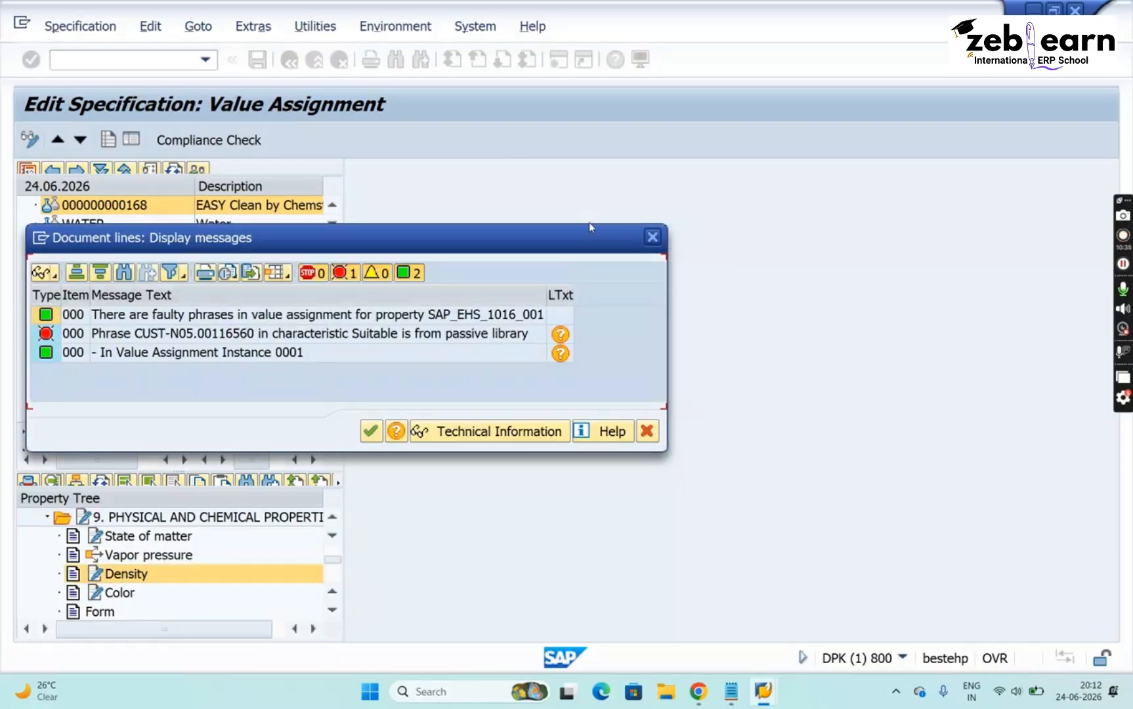
click(652, 237)
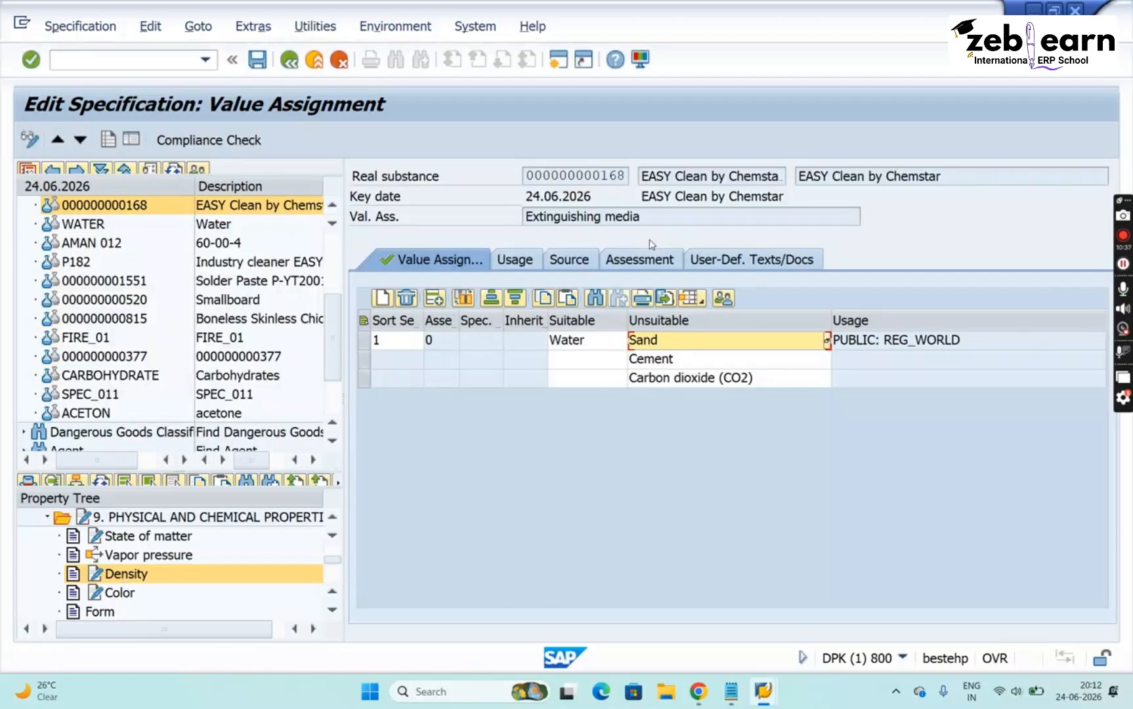
click(132, 575)
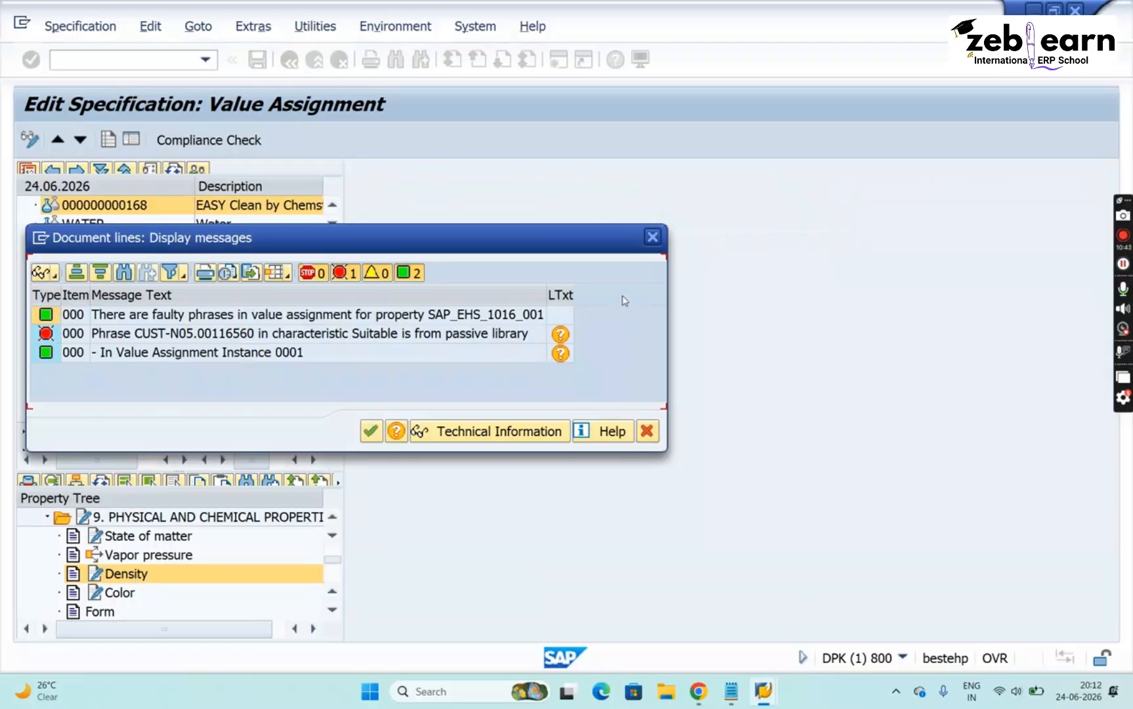
click(652, 238)
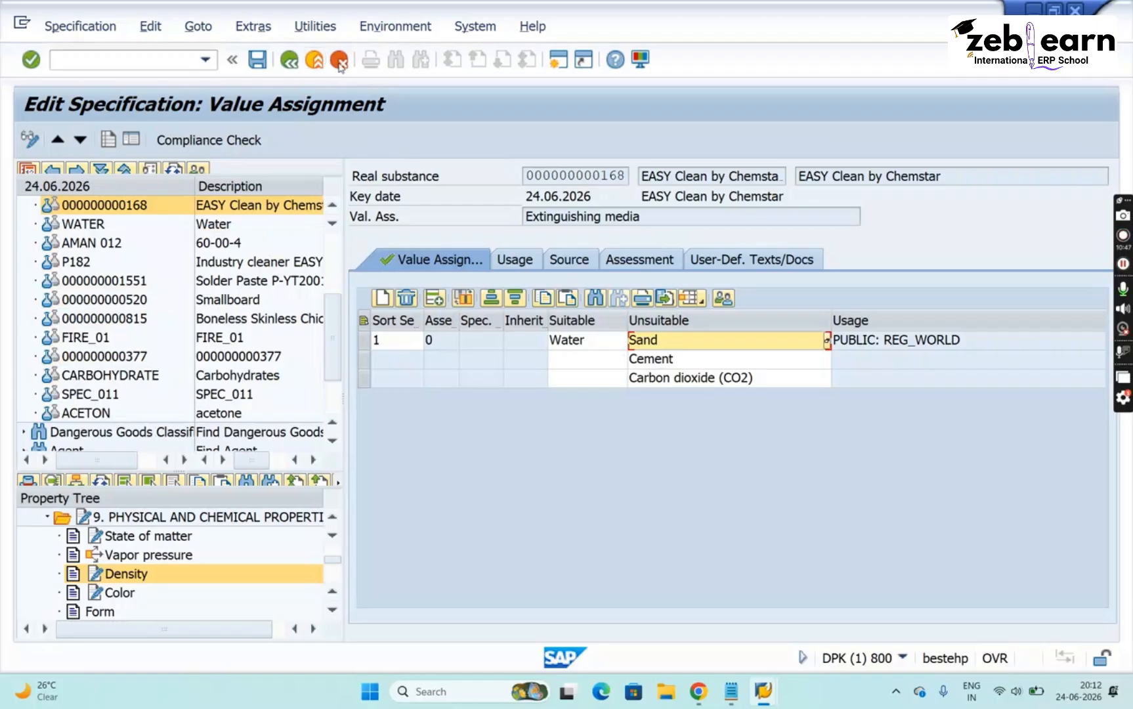
Leave the Extinguishing media value assignment, open the Density property from the header data and dismiss the phrase messages
click(338, 60)
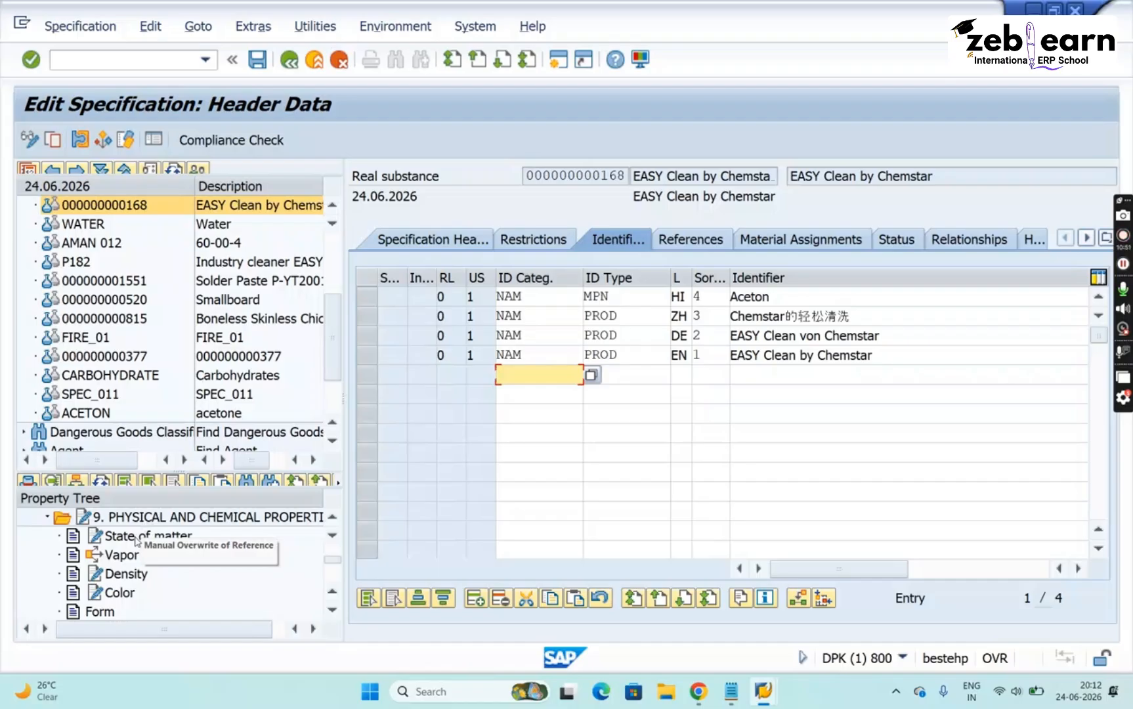
click(128, 577)
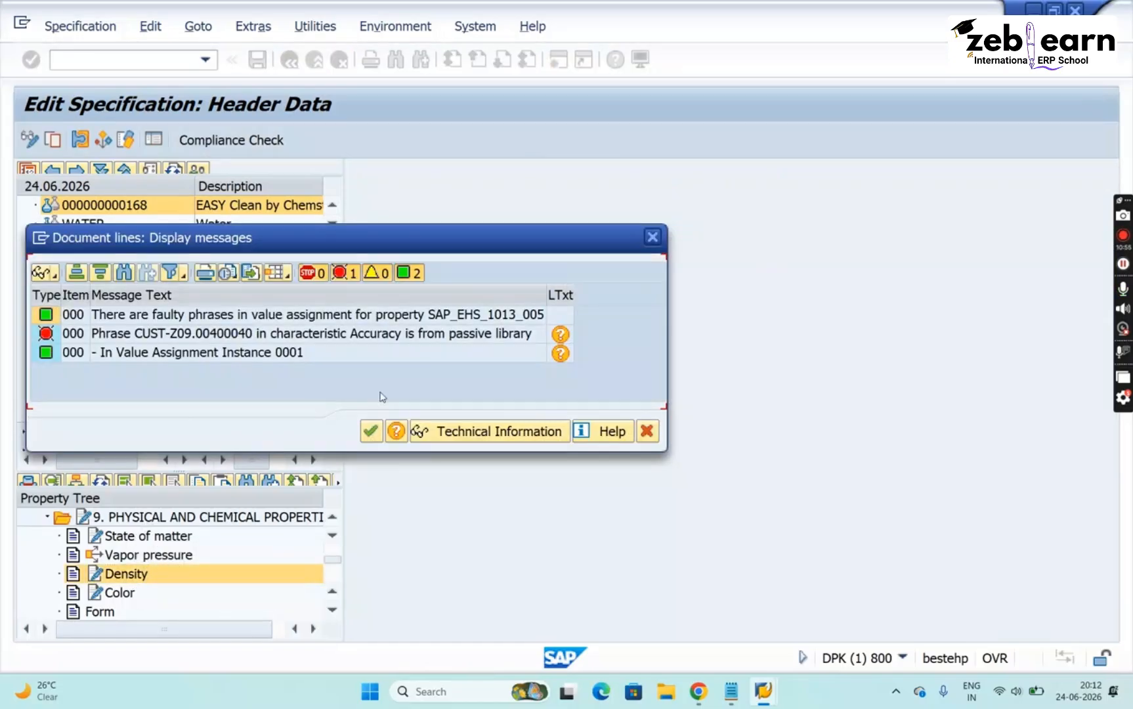
click(652, 237)
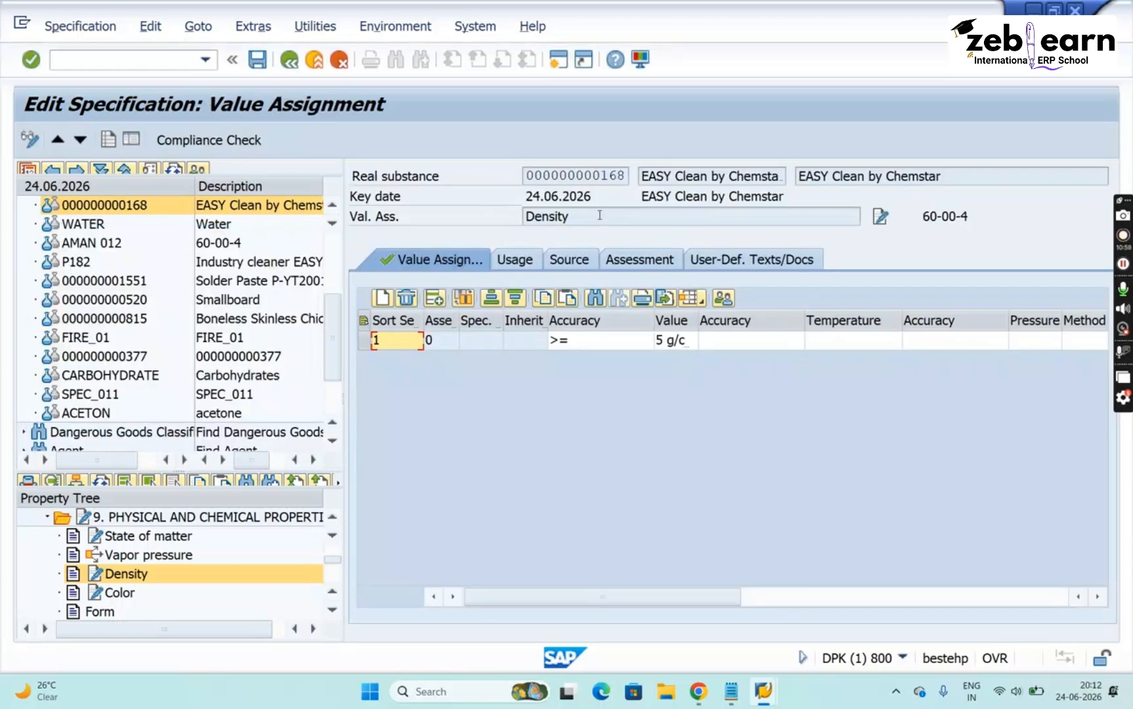
Examine the Density value assignment, looking over all its characteristic columns from Accuracy and Value through to Usage
double_click(599, 214)
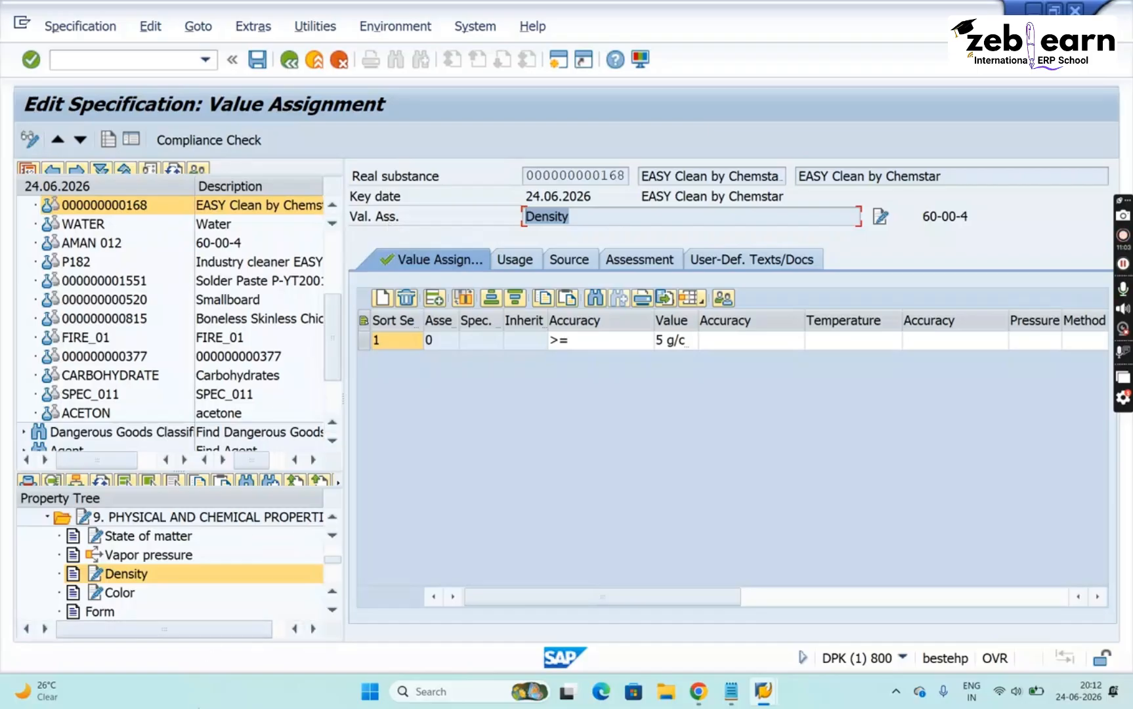
click(453, 597)
click(454, 597)
click(453, 598)
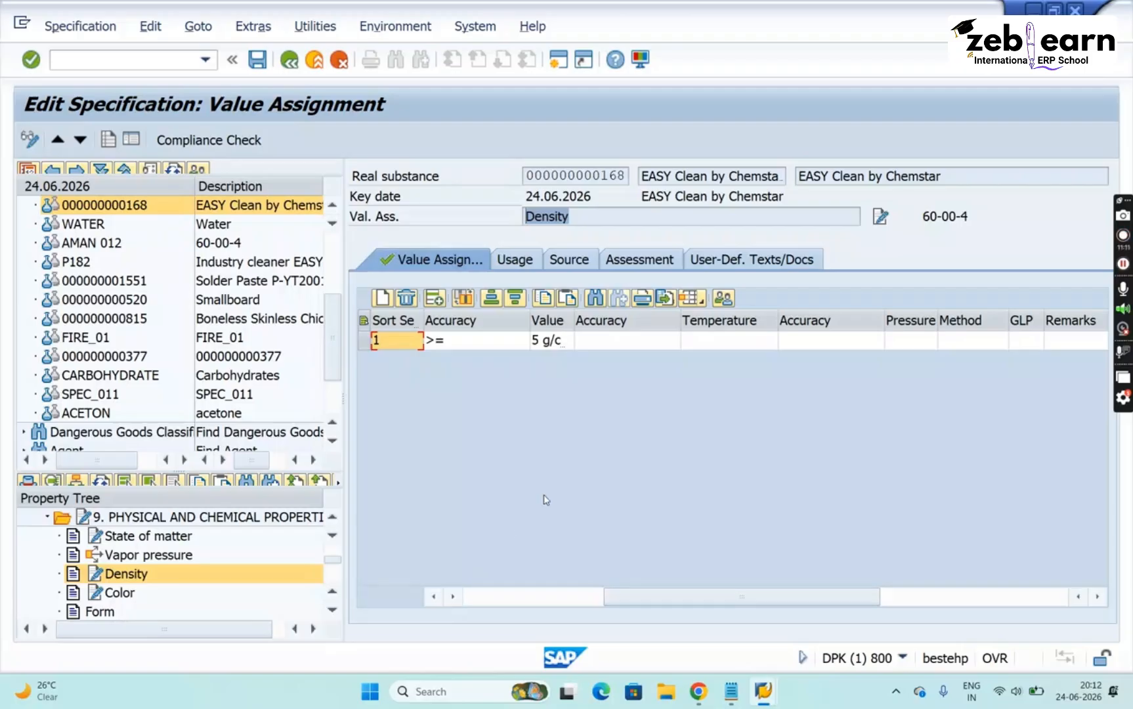
click(431, 598)
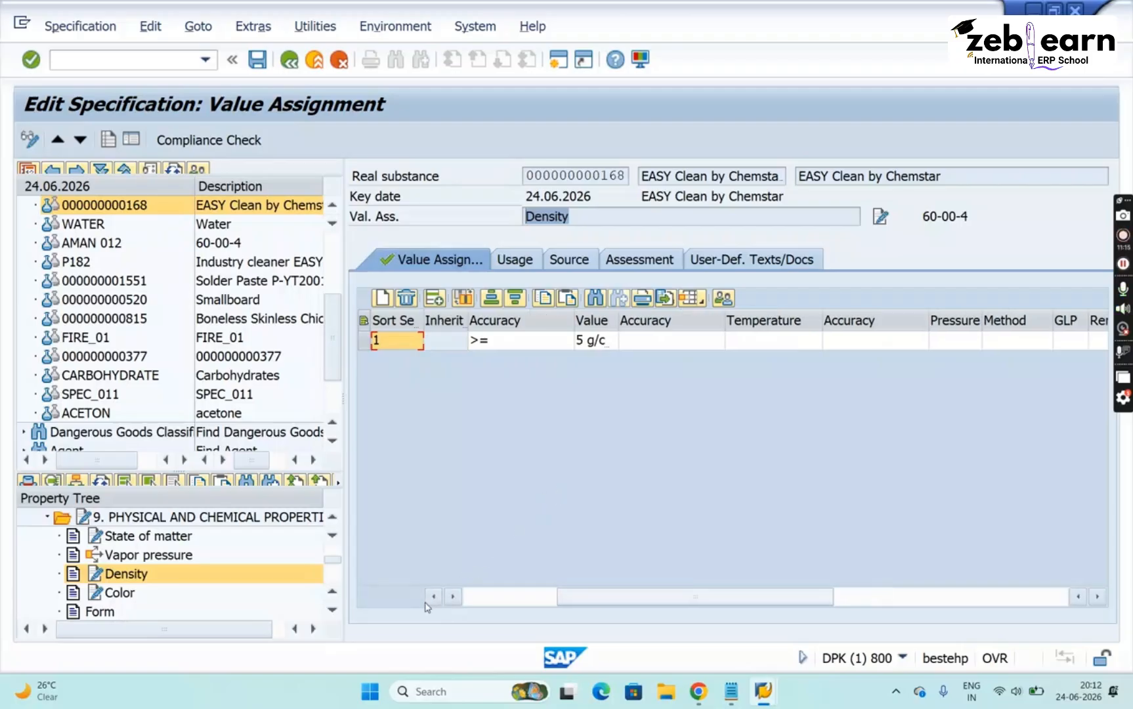
click(426, 603)
click(426, 603)
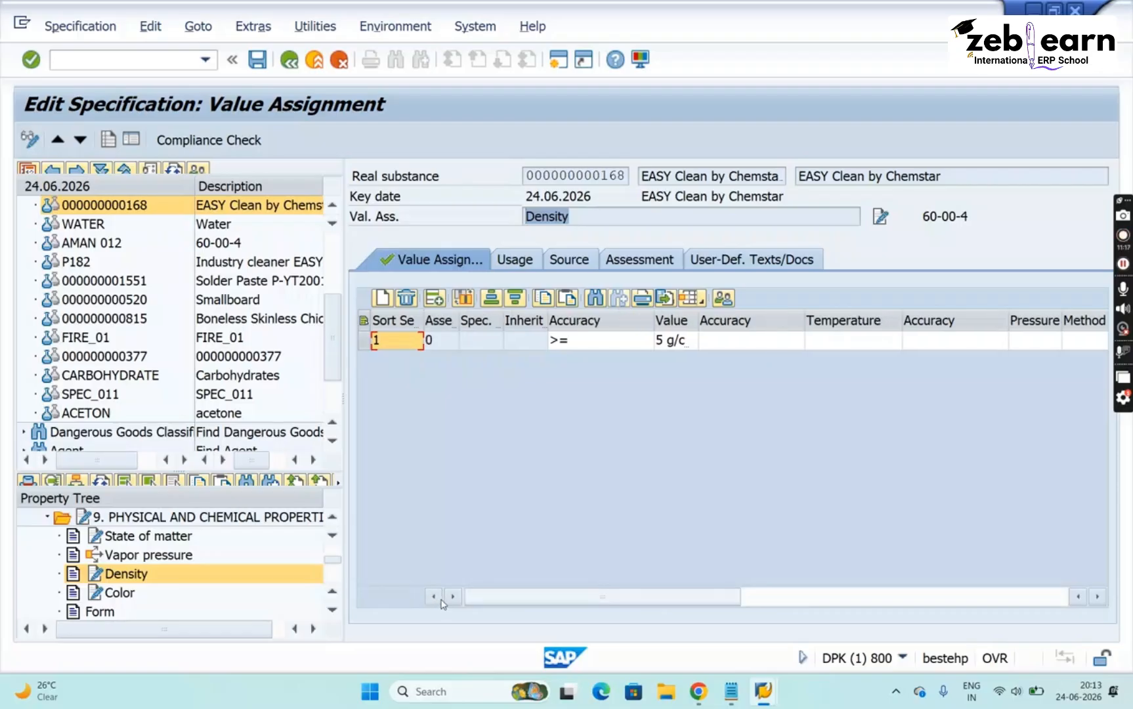
click(452, 596)
click(452, 596)
click(452, 597)
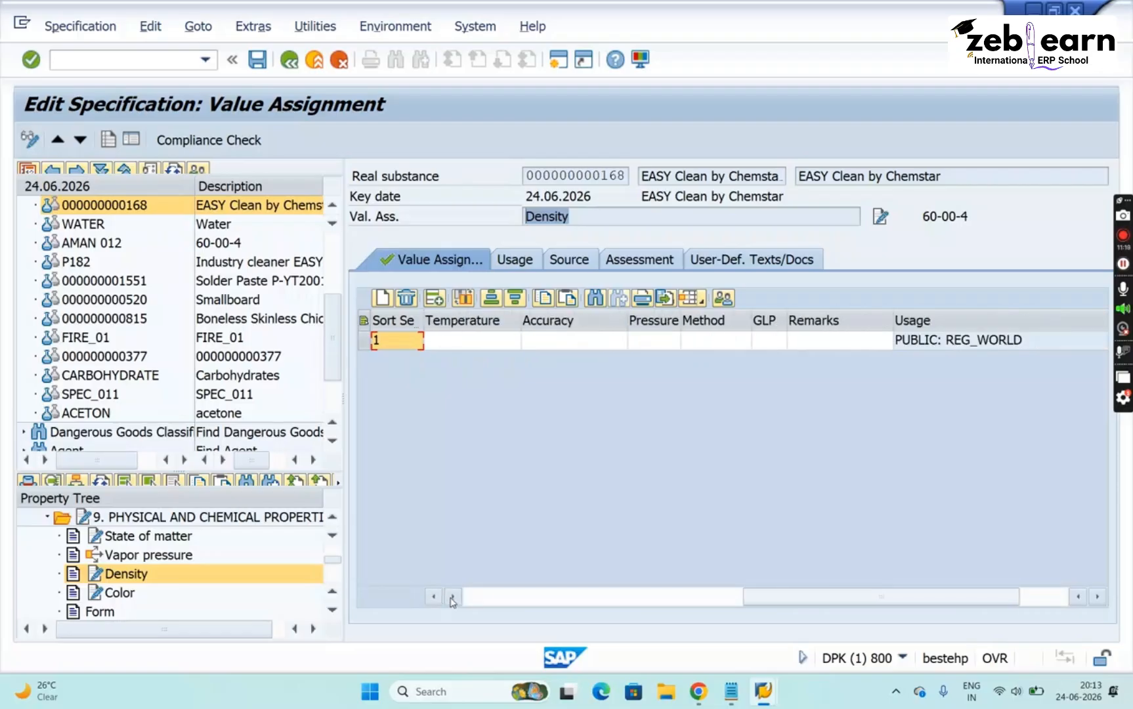
click(432, 598)
click(432, 598)
click(432, 597)
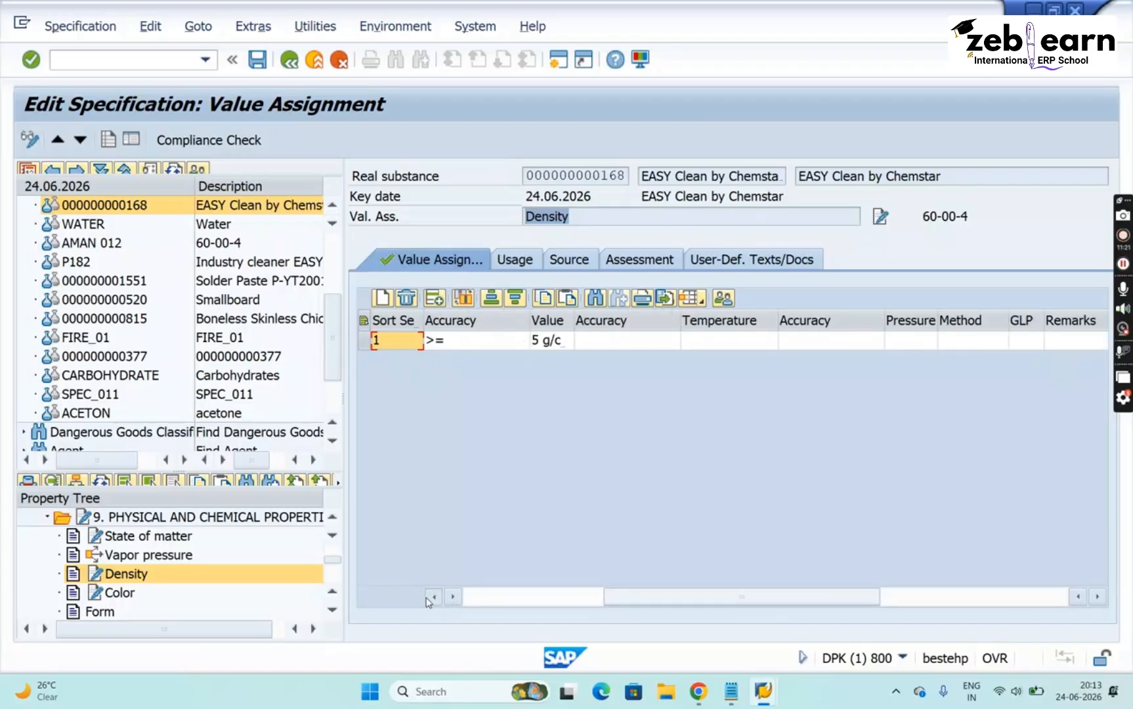
click(432, 597)
click(432, 597)
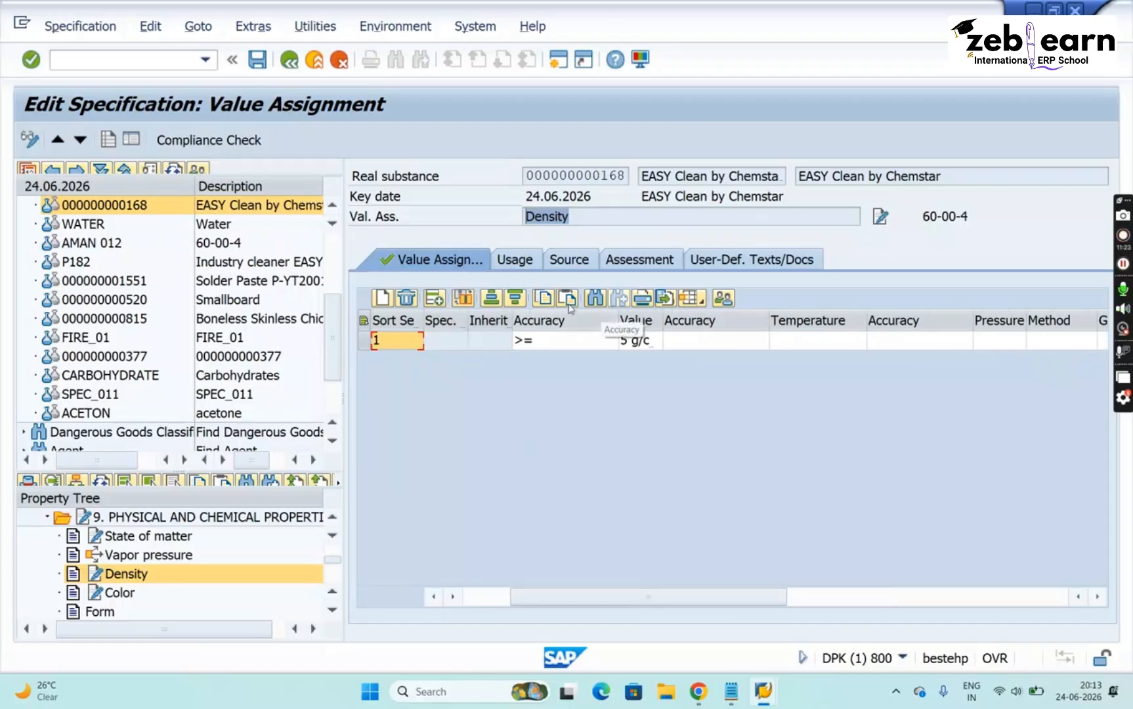
Review each Density characteristic in turn: Accuracy, Value, Temperature, Pressure, Method, GLP and Remarks, plus the value assignment name
click(555, 346)
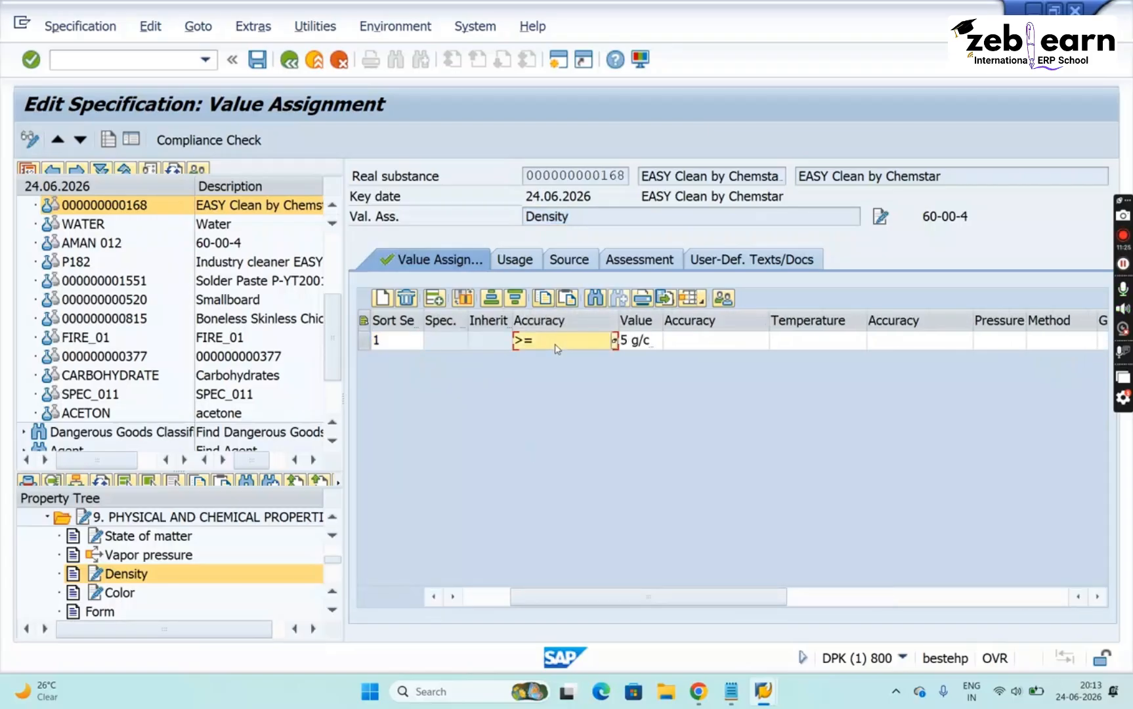
click(433, 597)
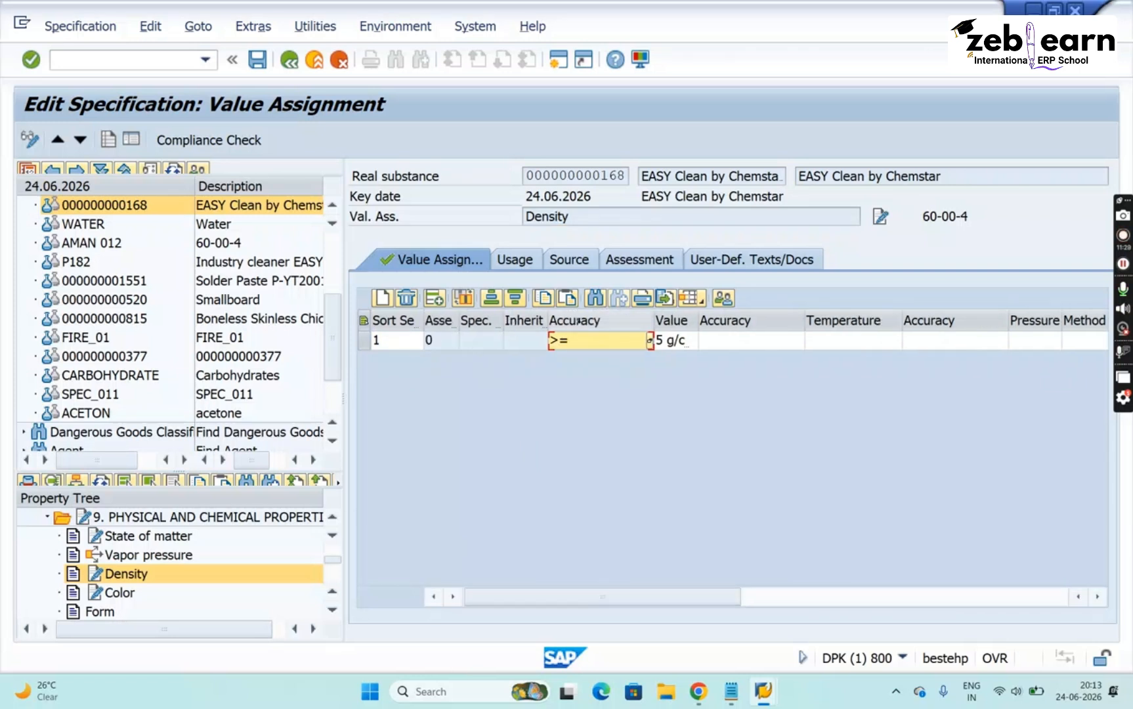
click(676, 343)
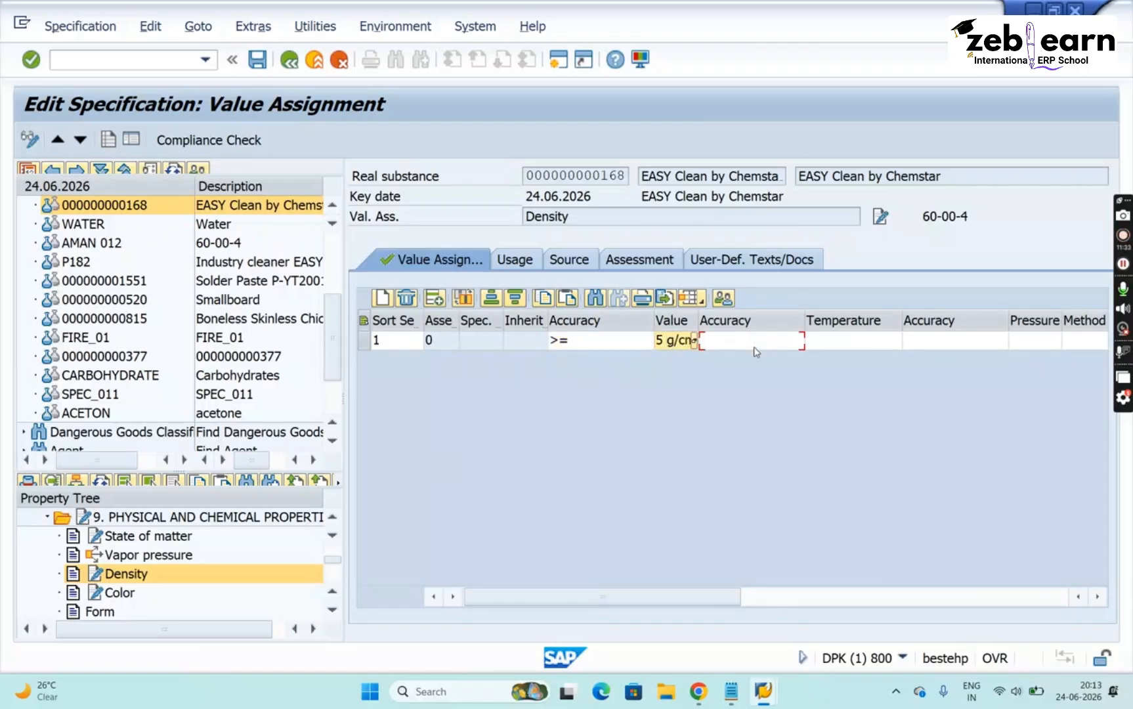
click(753, 344)
click(842, 344)
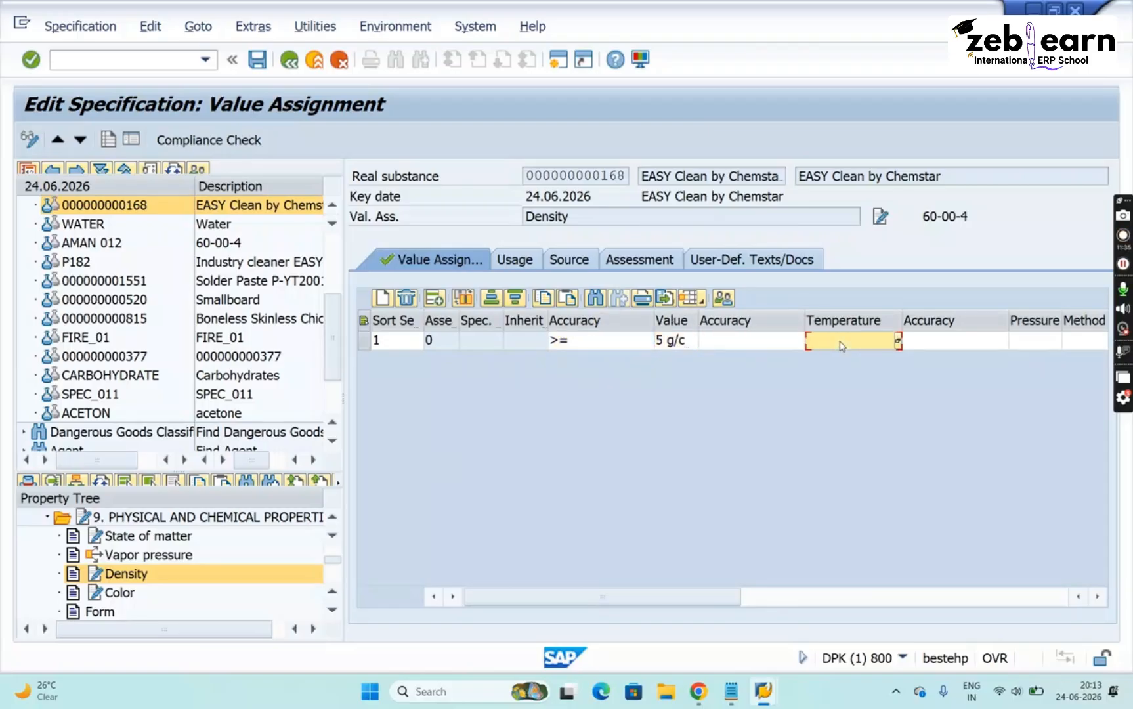
click(940, 343)
click(1043, 344)
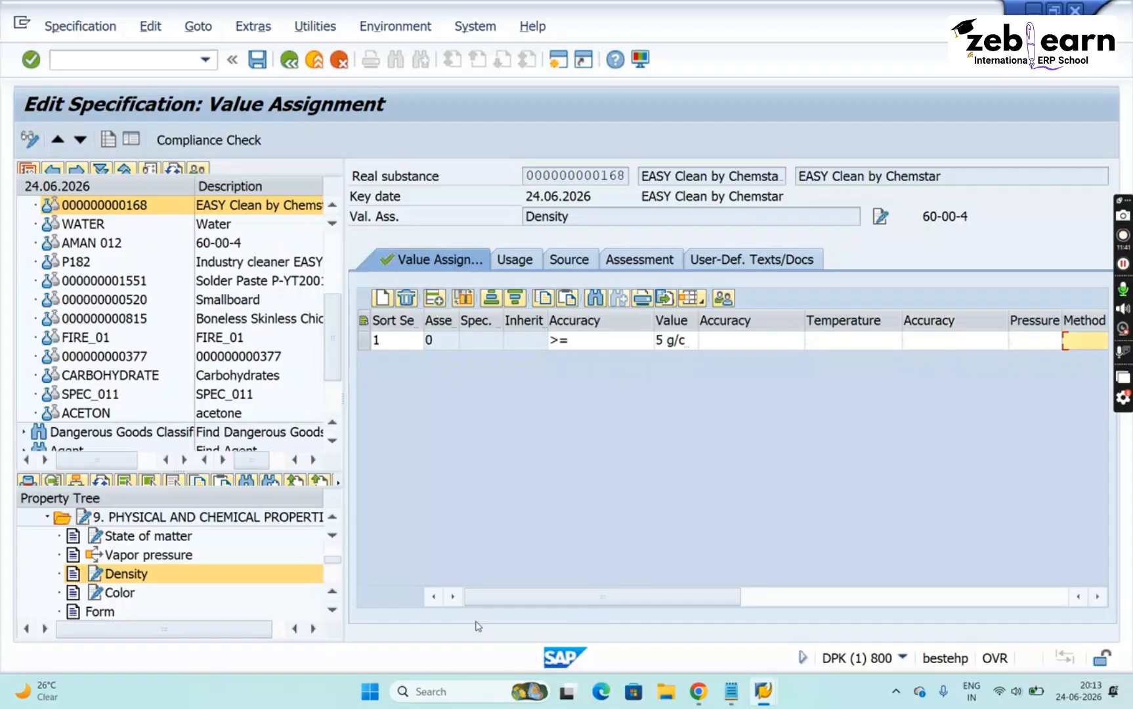
click(453, 596)
click(453, 596)
click(453, 596)
click(453, 598)
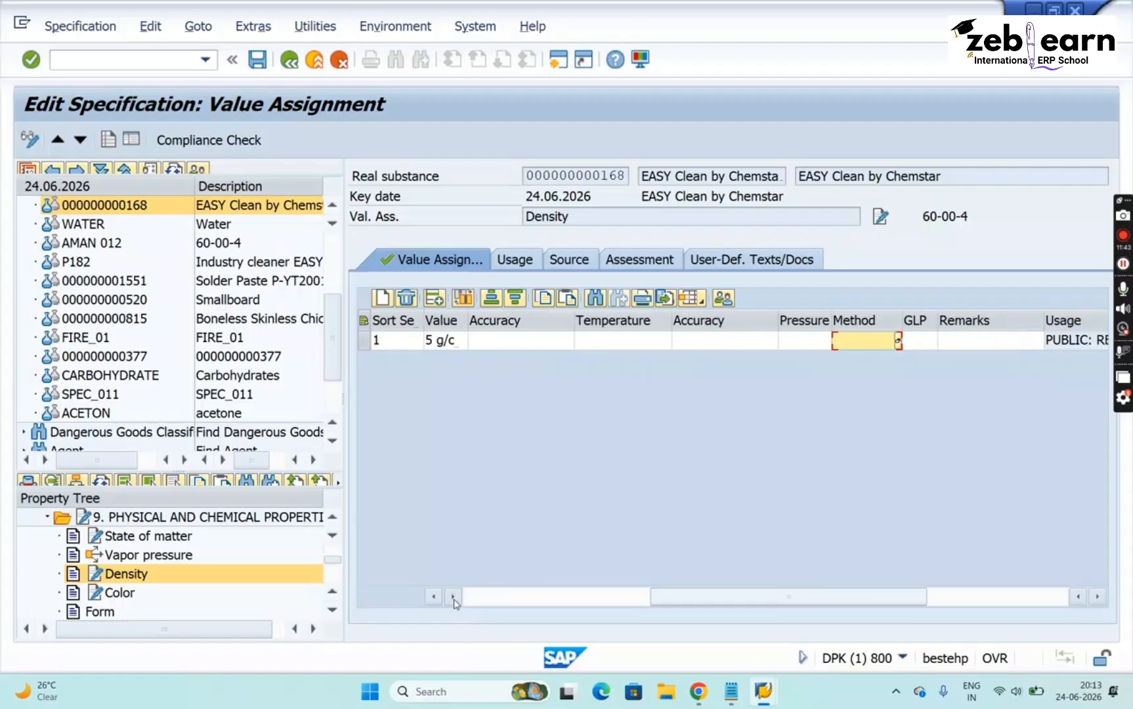
click(920, 348)
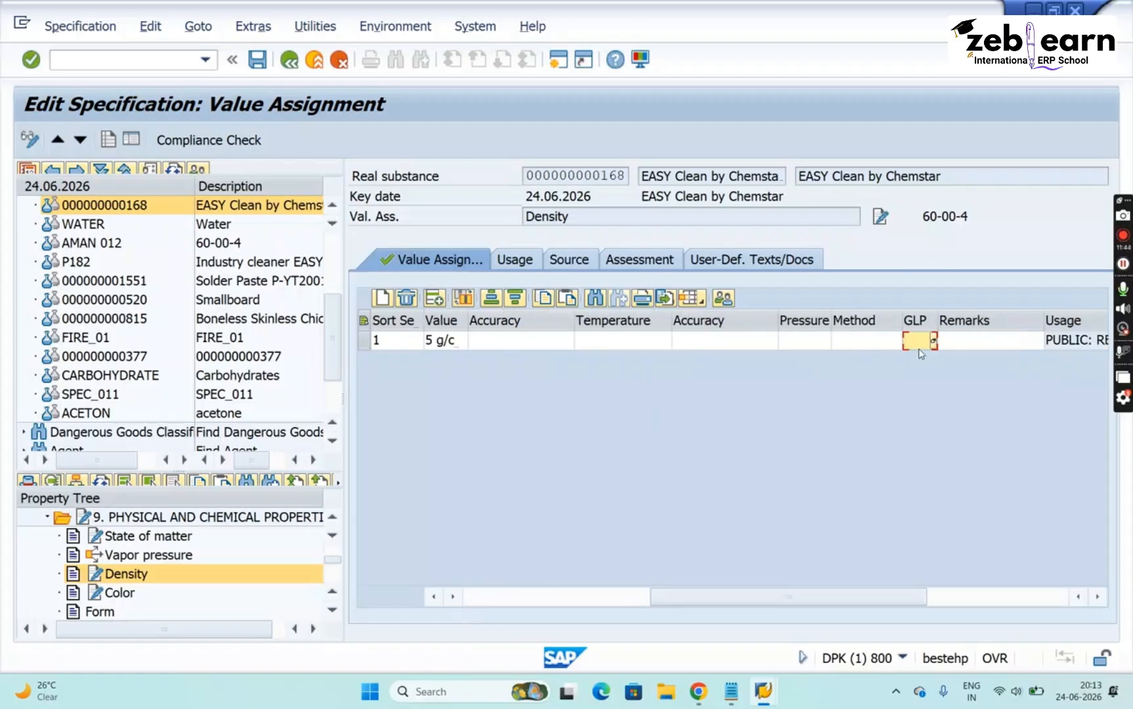
click(975, 340)
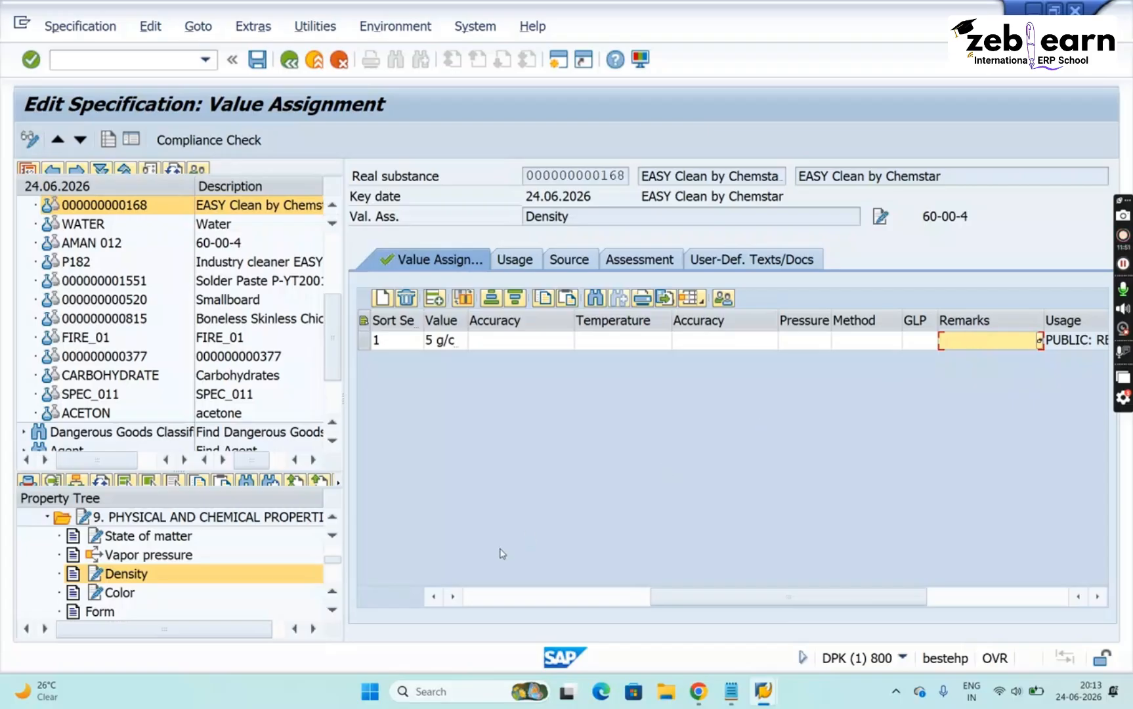
click(478, 603)
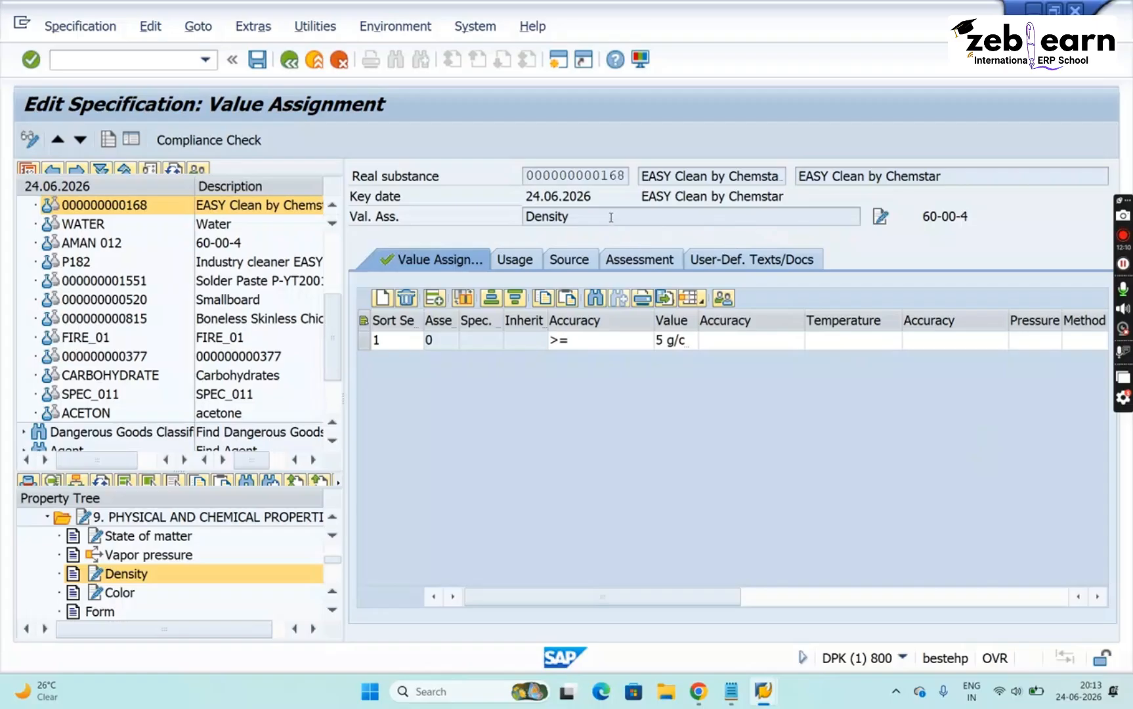
drag(611, 217, 454, 231)
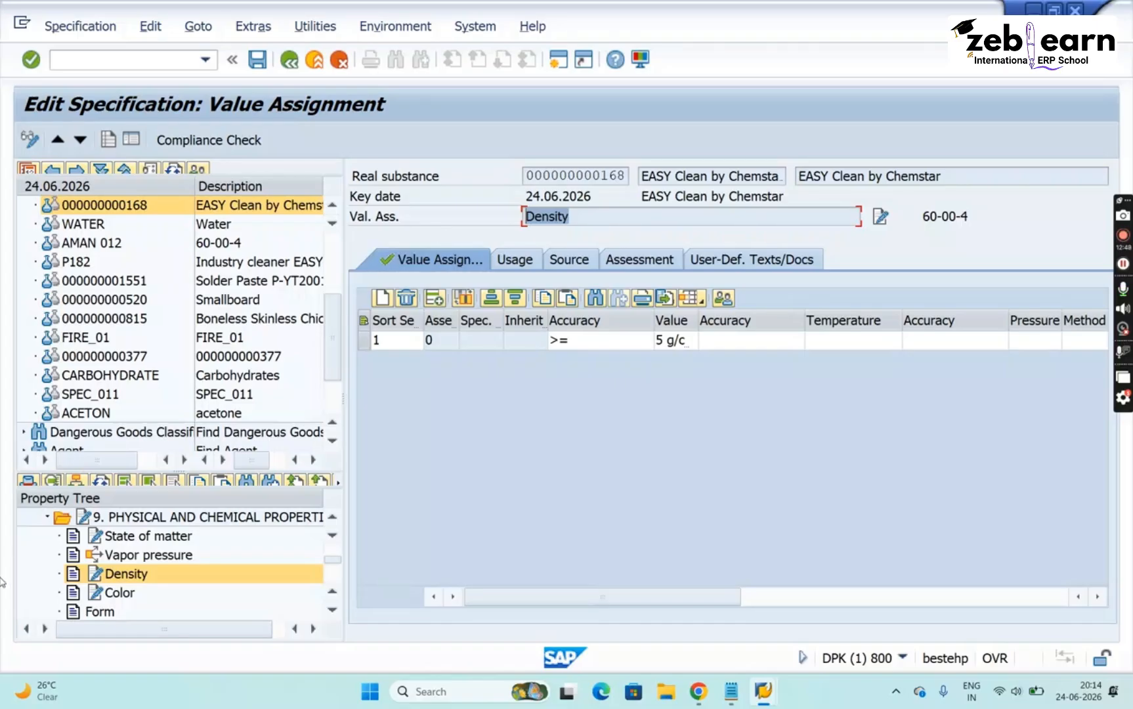
Leave the Density value assignment, open the Color property from the header data and dismiss the phrase messages
click(114, 594)
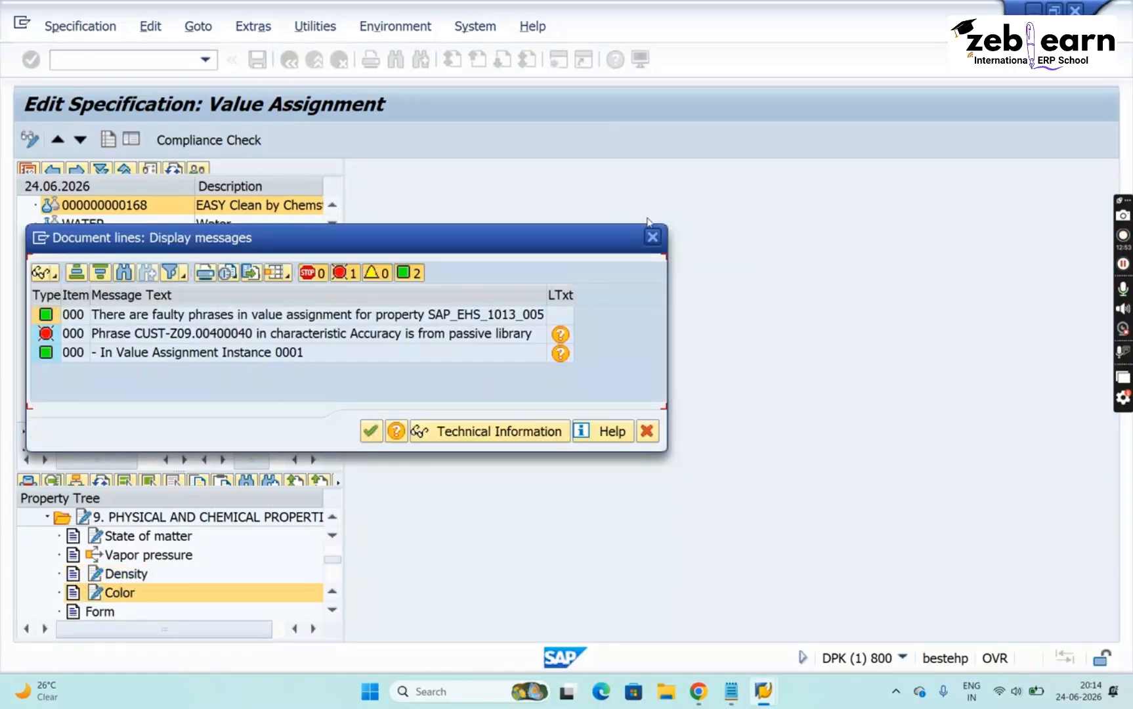
click(653, 239)
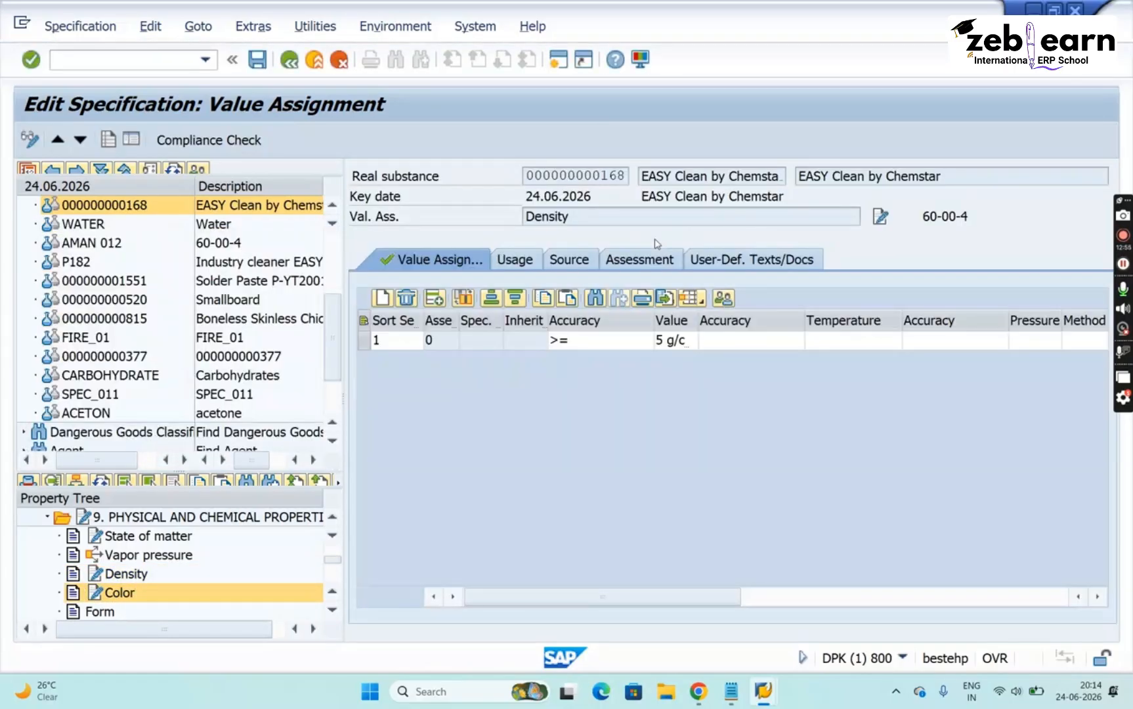
click(338, 61)
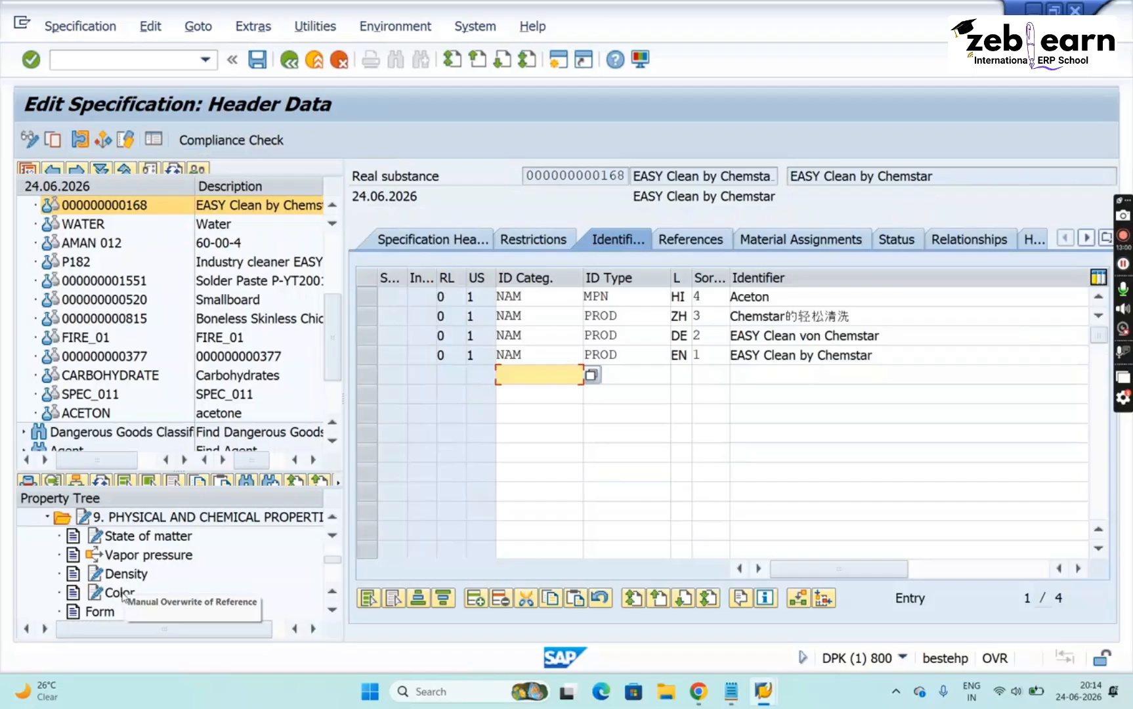
click(122, 594)
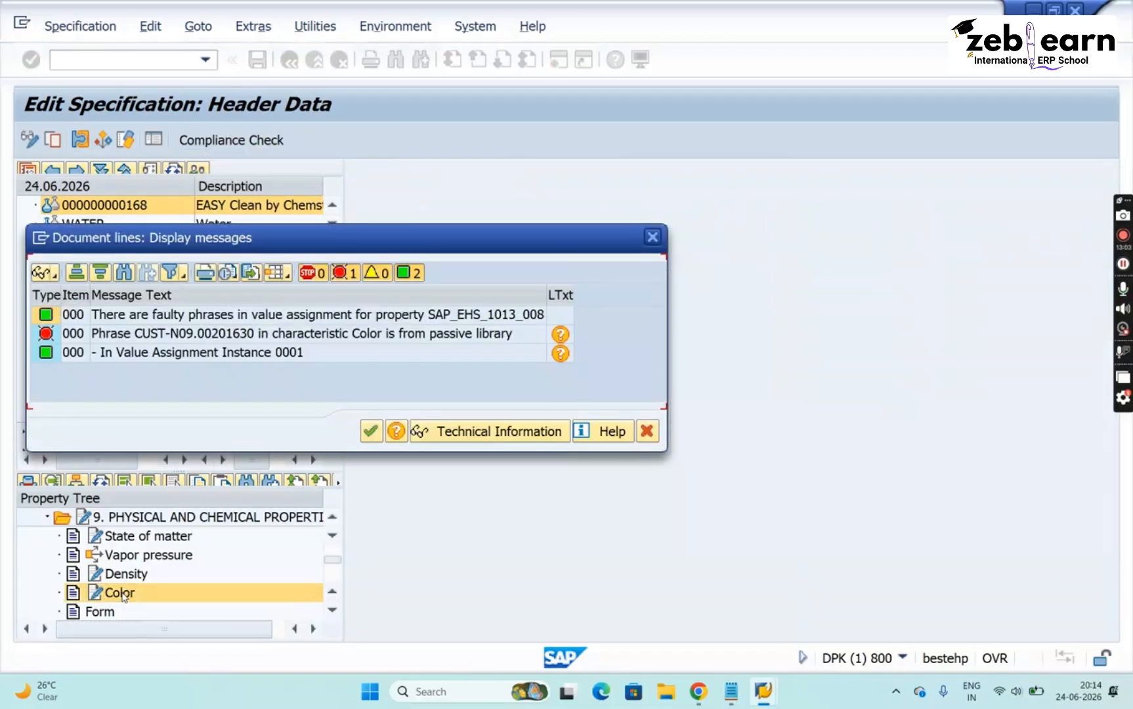
click(657, 240)
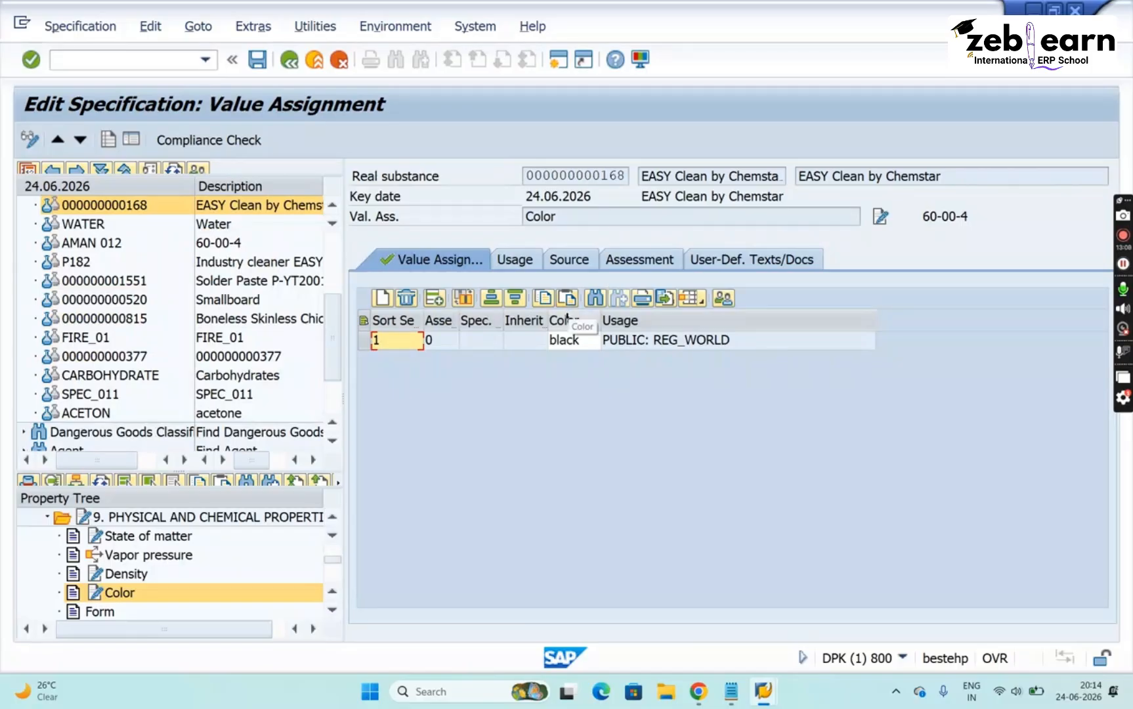
Examine the Color value assignment, including its color phrase, the property name, the substance identifier and the State of matter tree entry
click(564, 340)
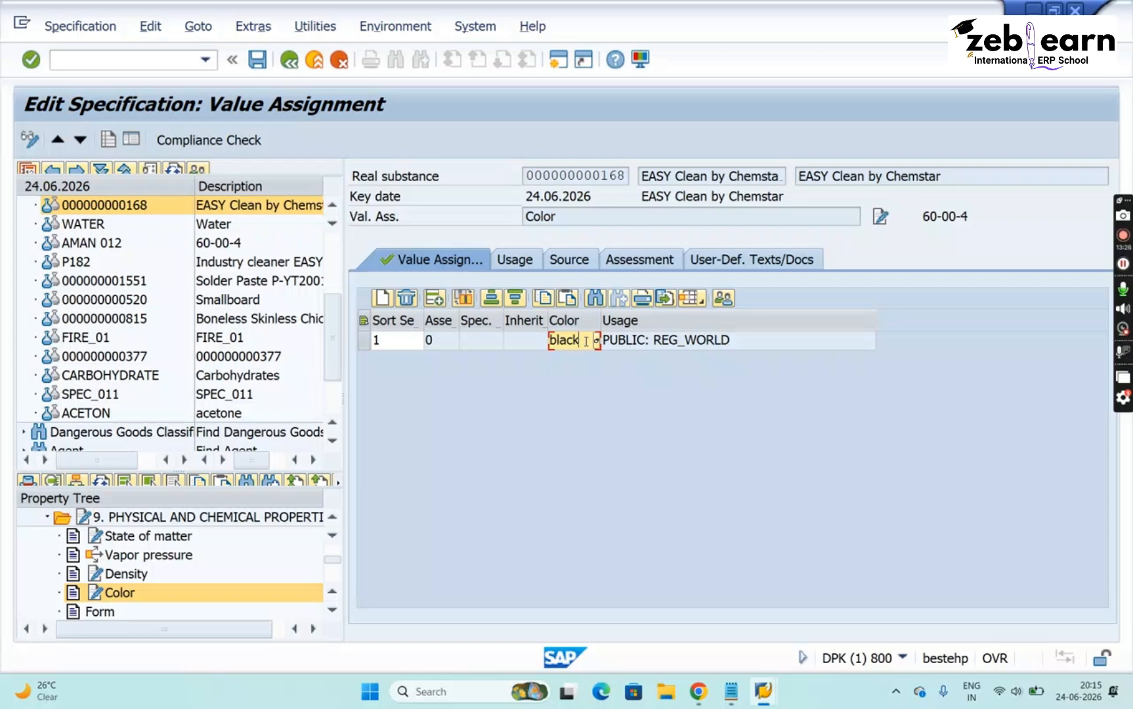
click(604, 218)
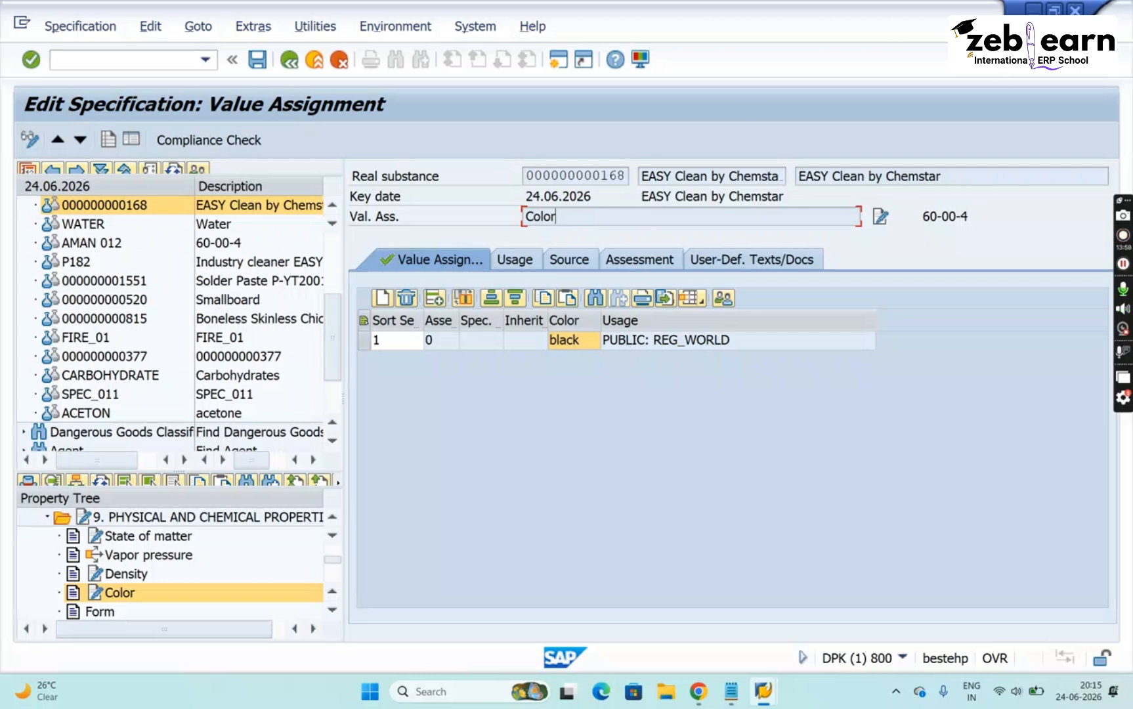
drag(966, 173, 784, 175)
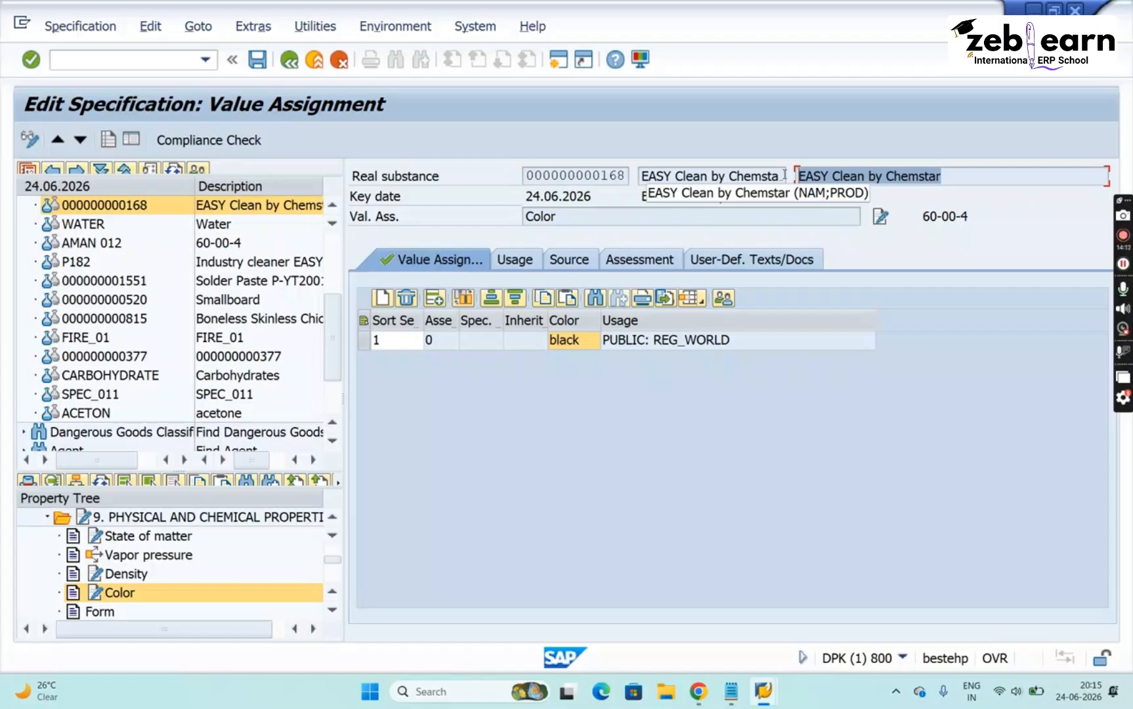
click(140, 539)
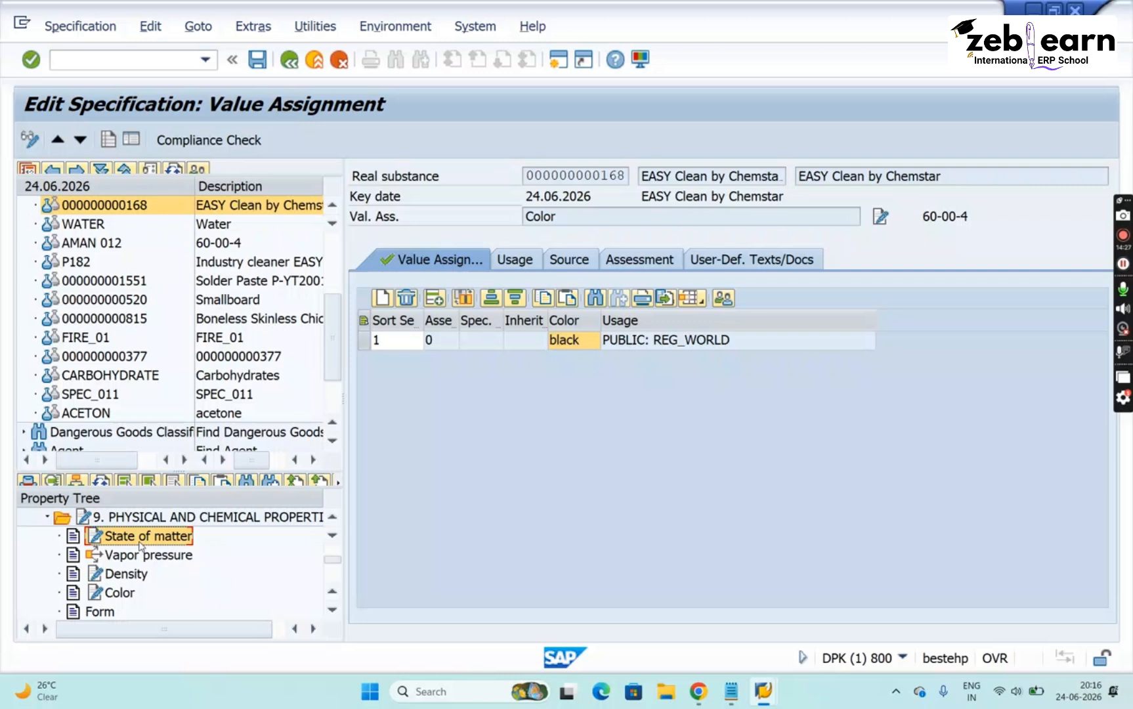
click(971, 170)
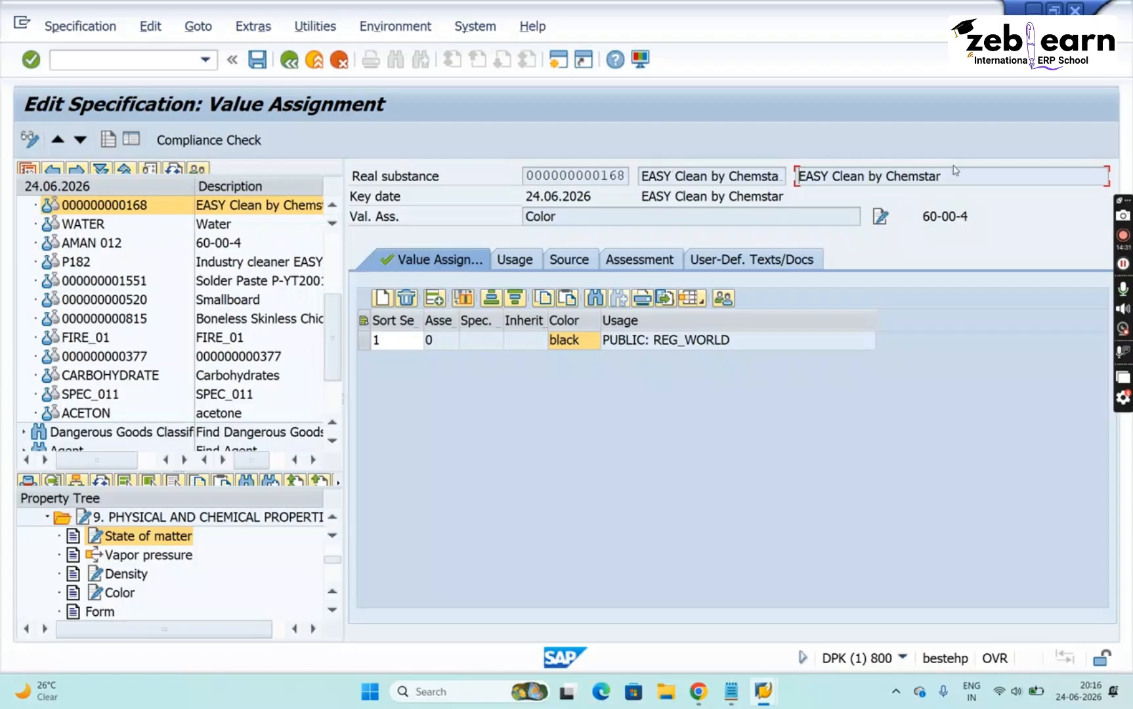
drag(948, 176, 750, 176)
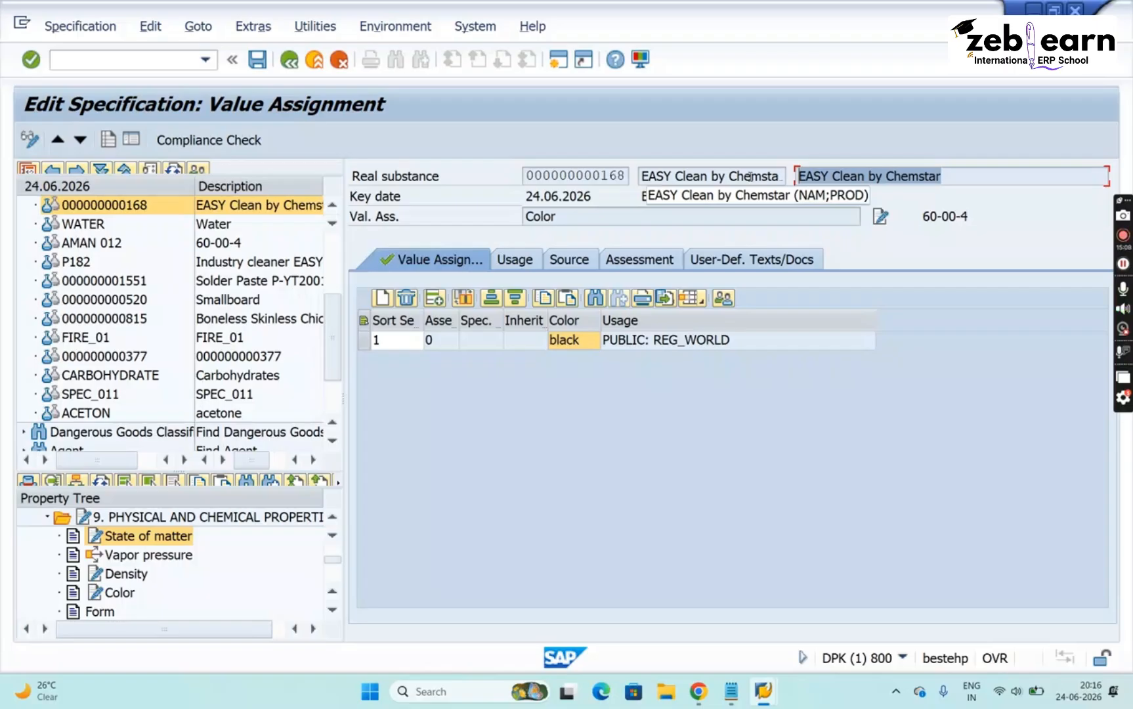
Leave the Color value assignment, reopen the Density property from the header data and dismiss the phrase messages
click(109, 580)
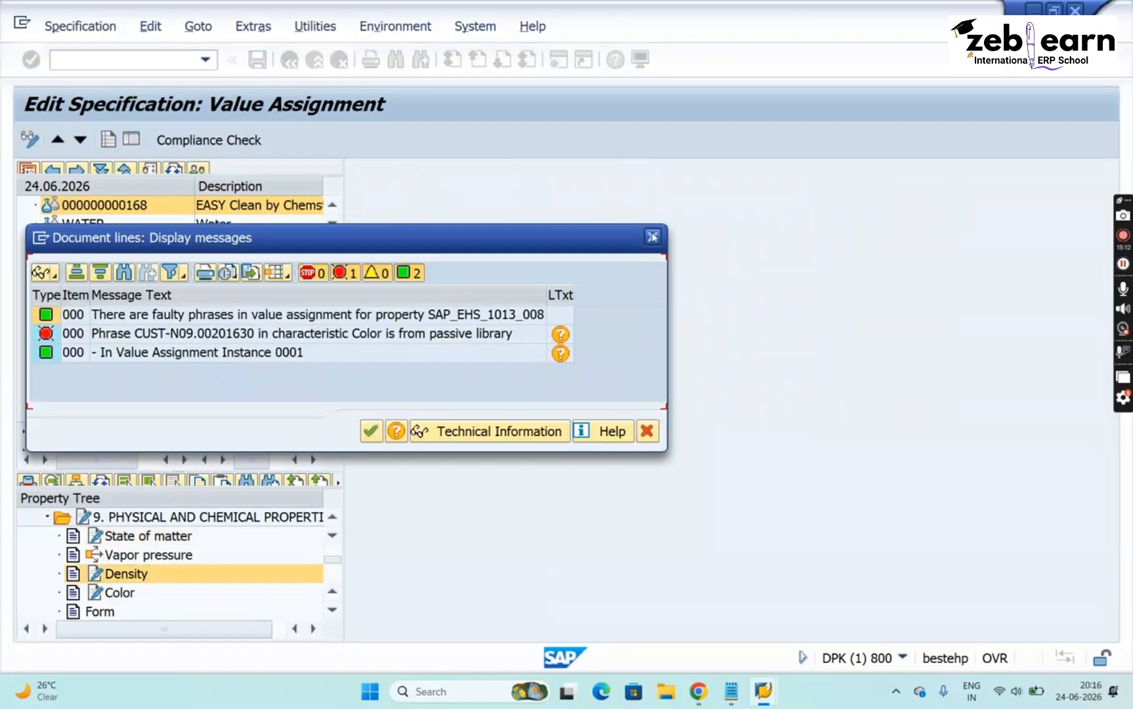
click(652, 237)
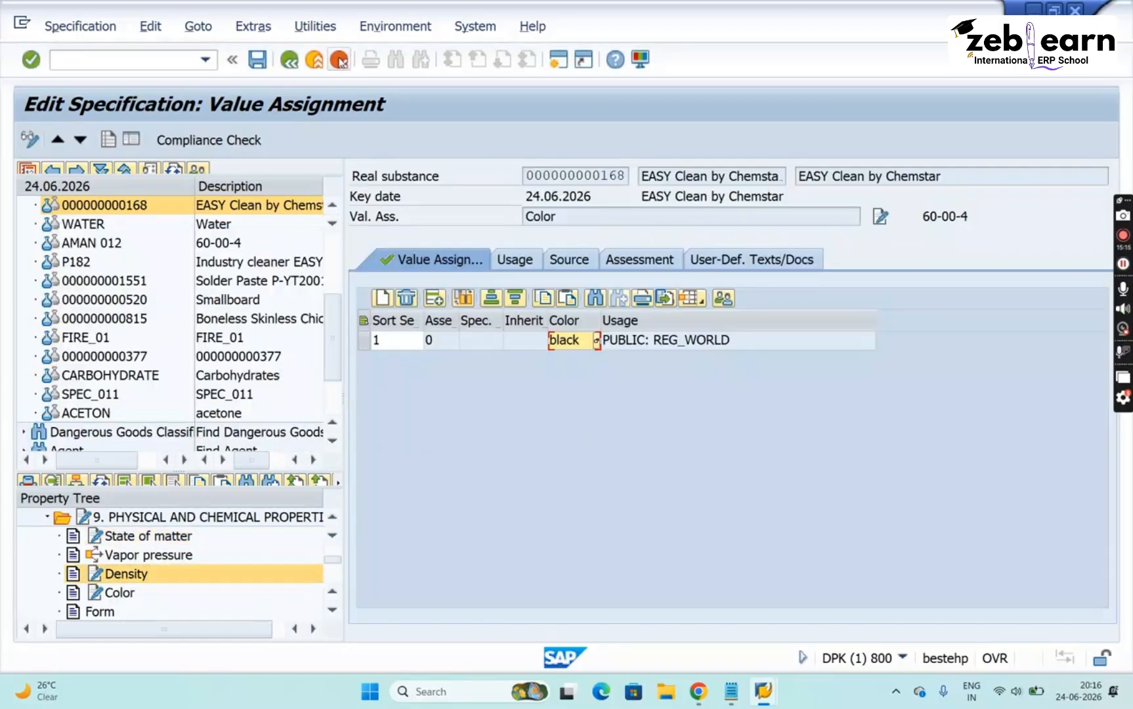
click(340, 60)
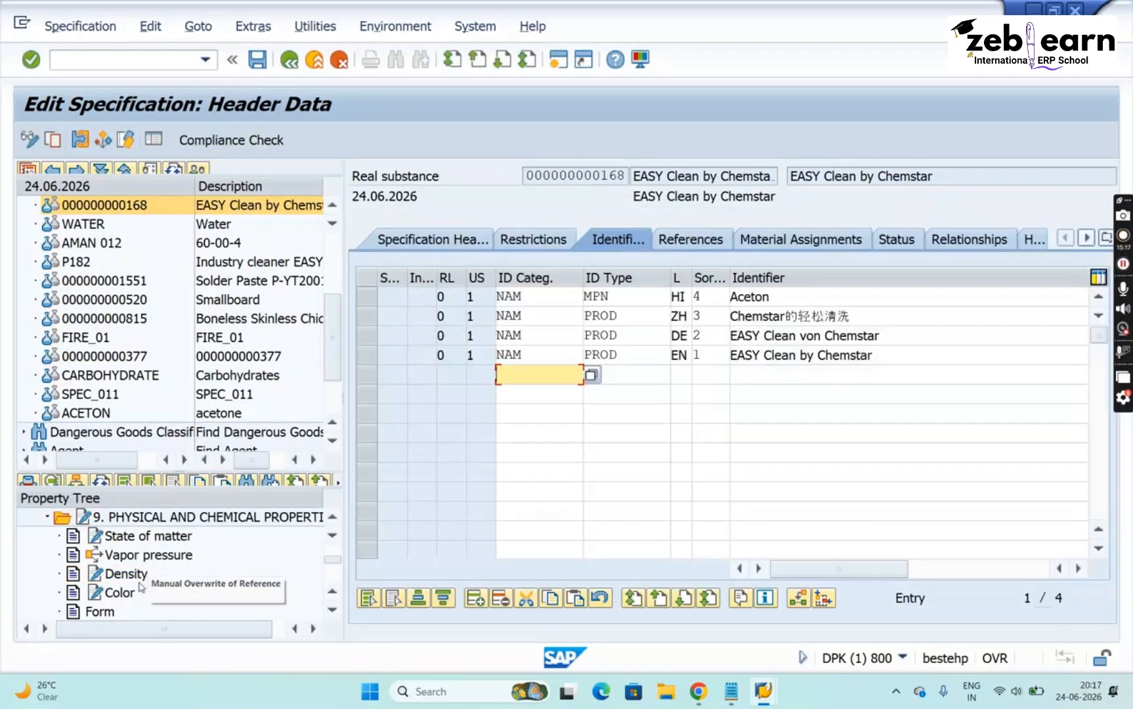
click(121, 574)
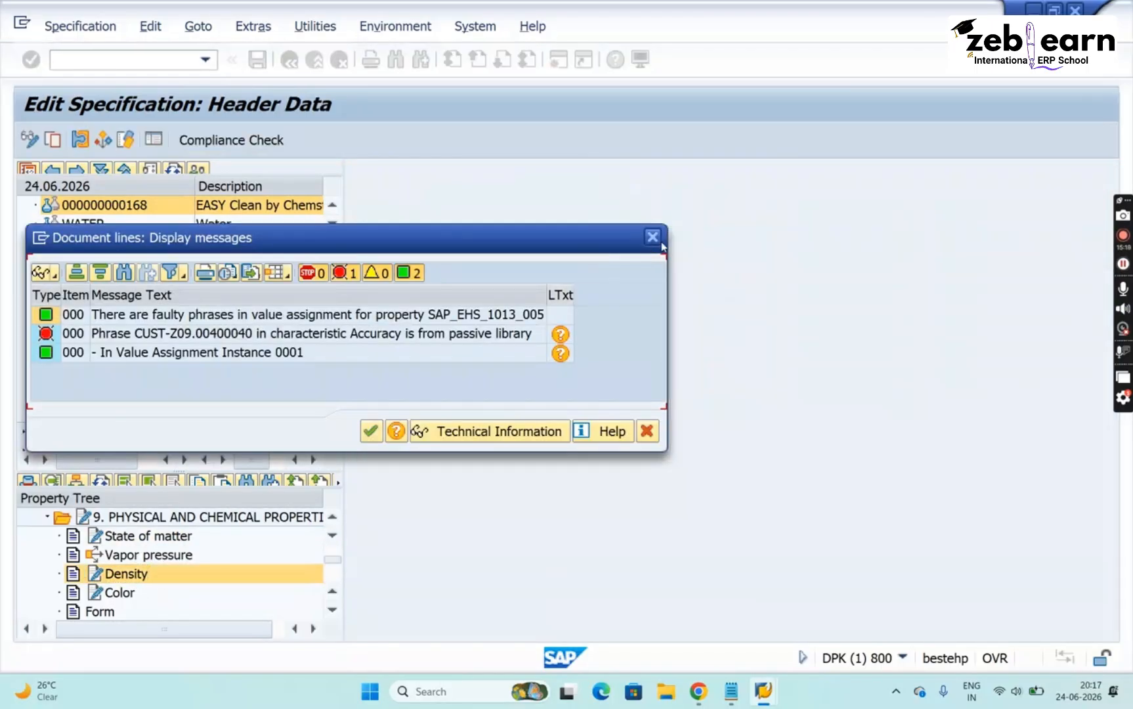
click(653, 237)
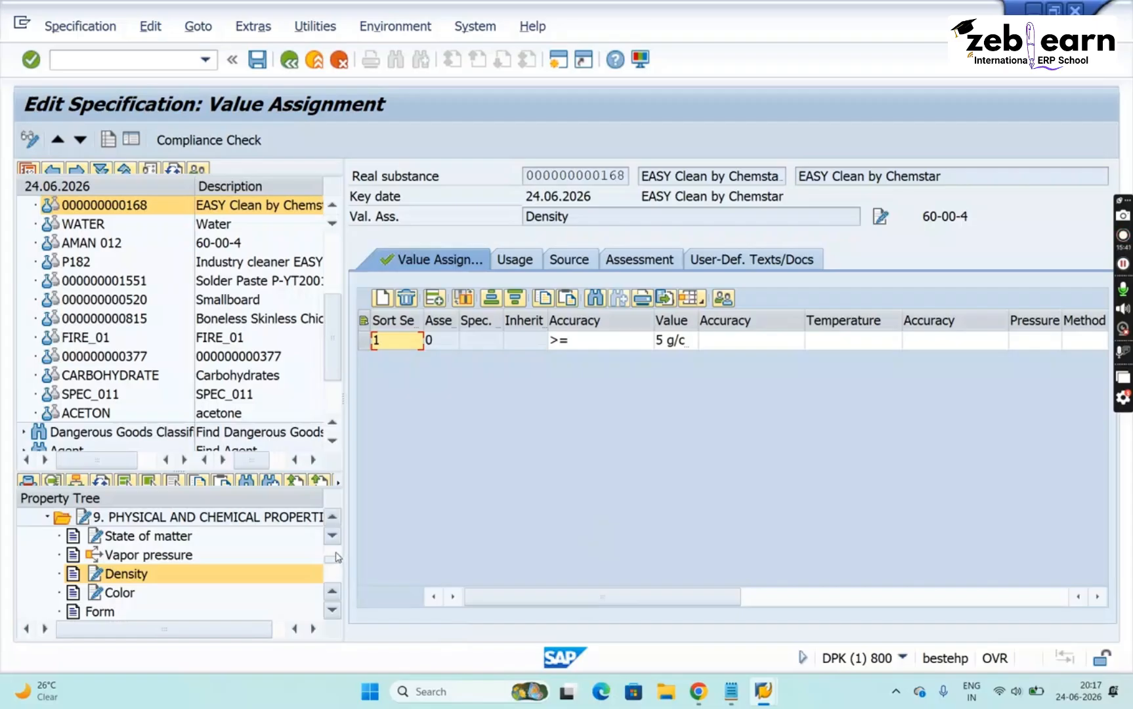
Look over the property tree sections around 9. PHYSICAL AND CHEMICAL PROPERTIES and check which property's value assignment is open
scroll(336, 557, up, 2)
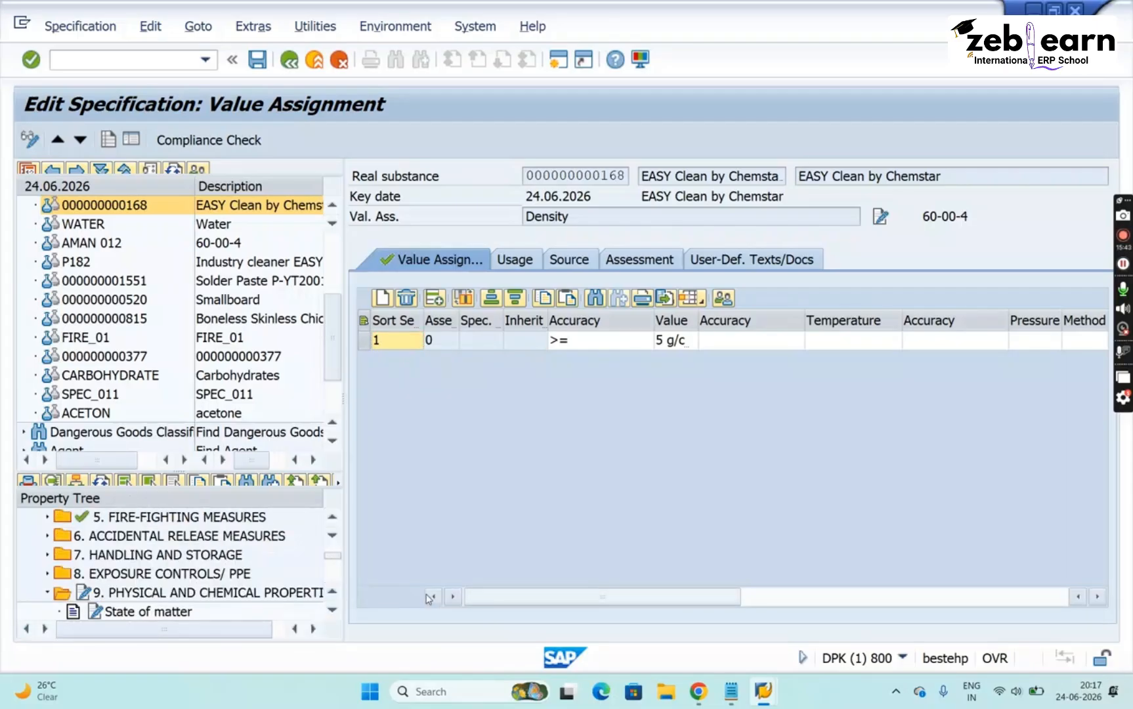
scroll(332, 613, down, 3)
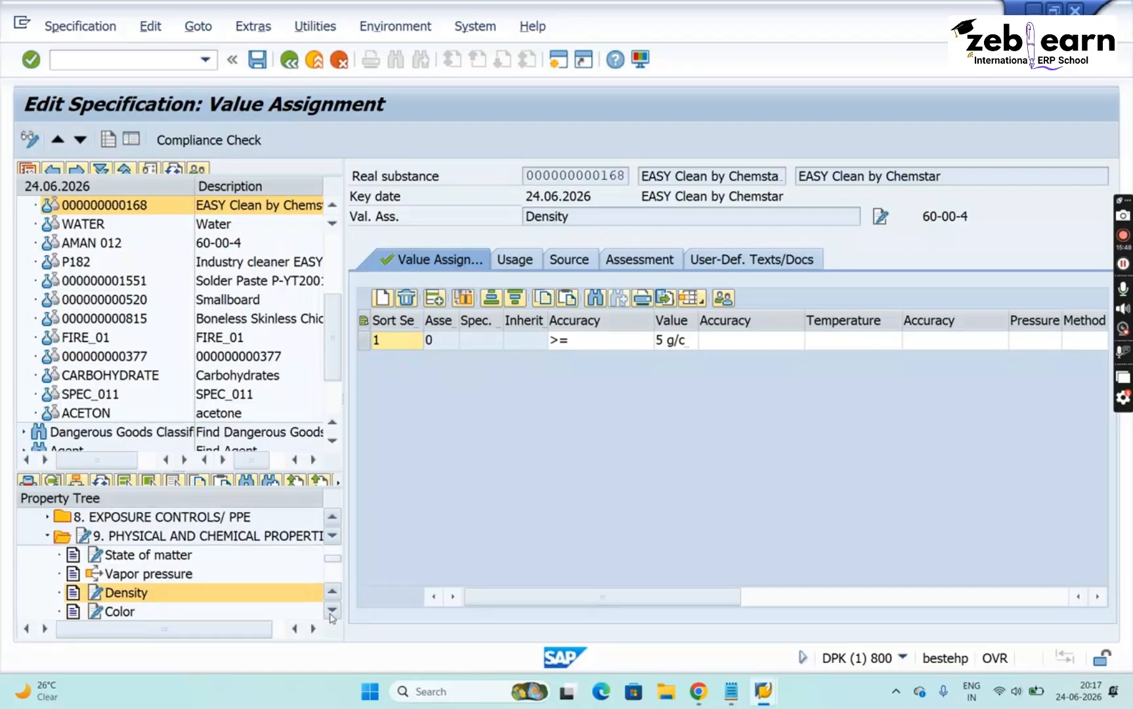
click(529, 360)
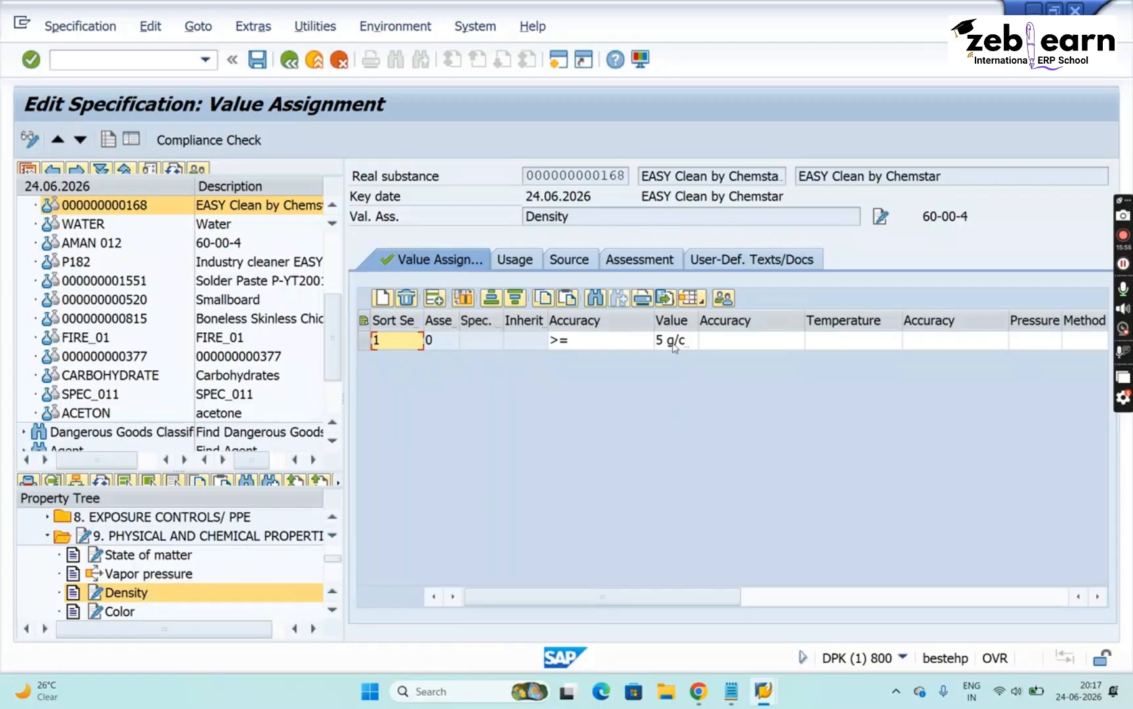
drag(593, 216, 457, 222)
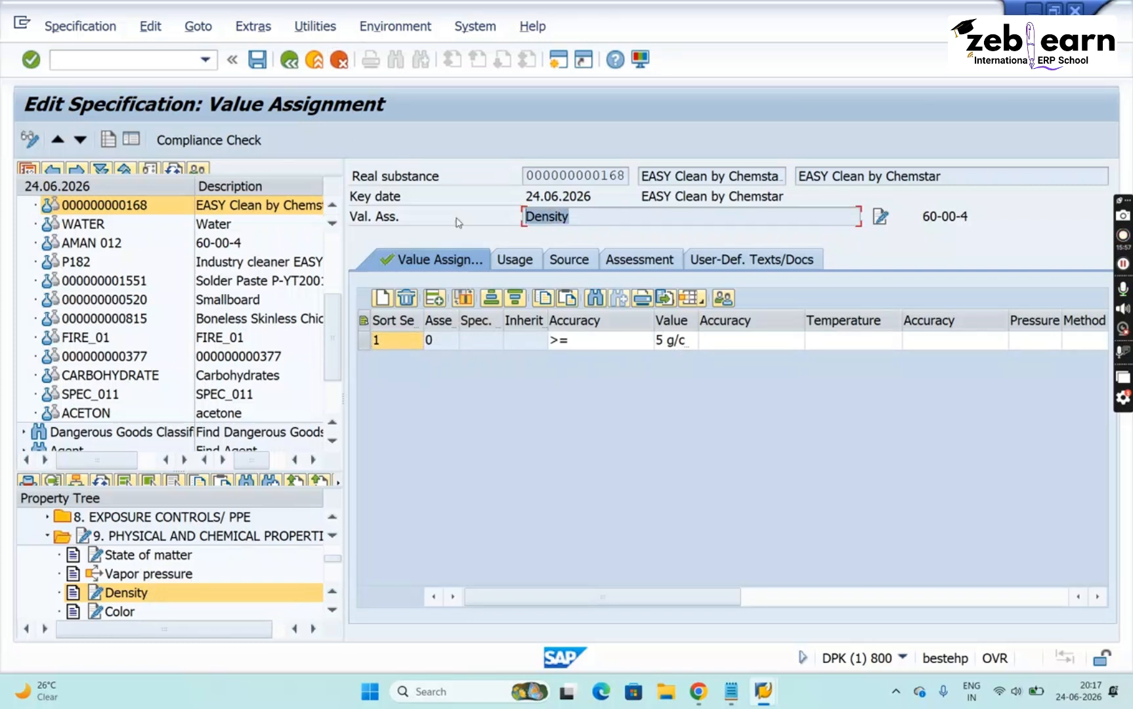
Try to open the State of matter property directly from the Density value assignment, dismissing the phrase messages
click(164, 557)
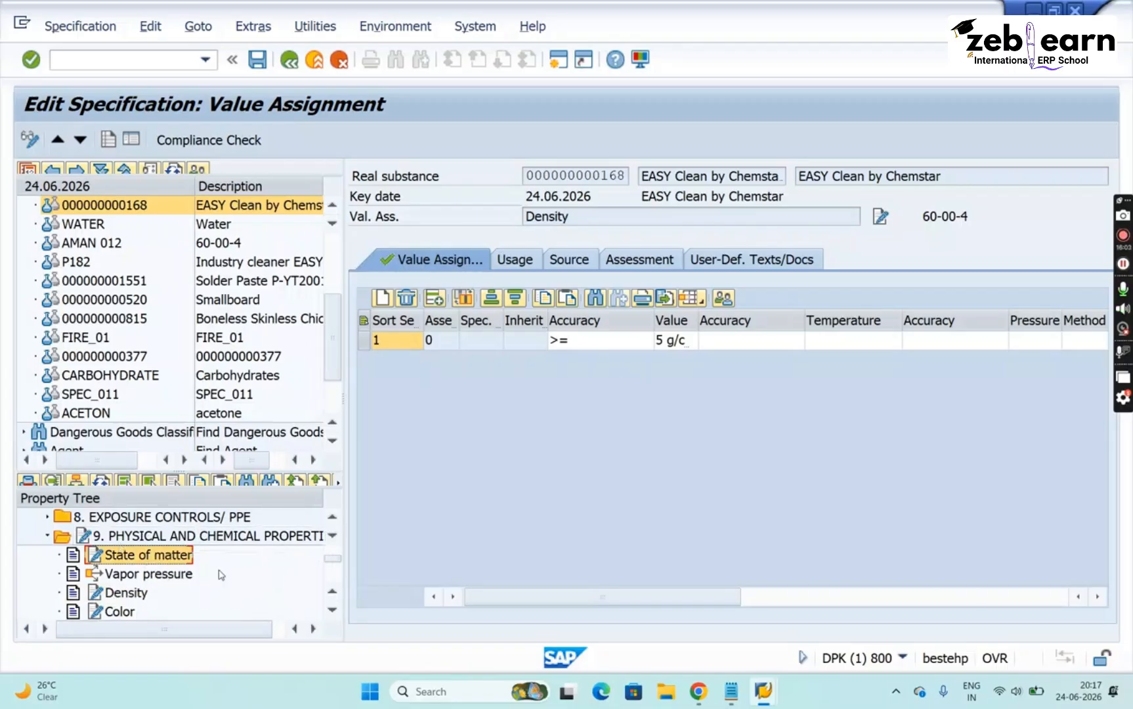
double_click(130, 557)
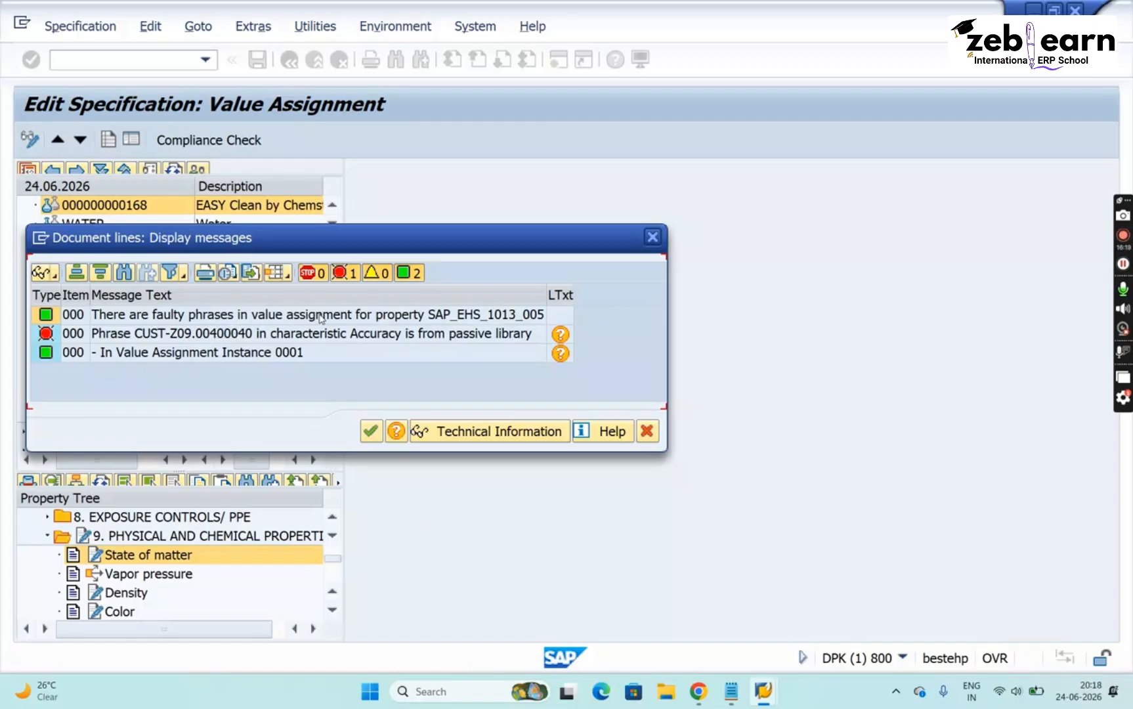
click(371, 431)
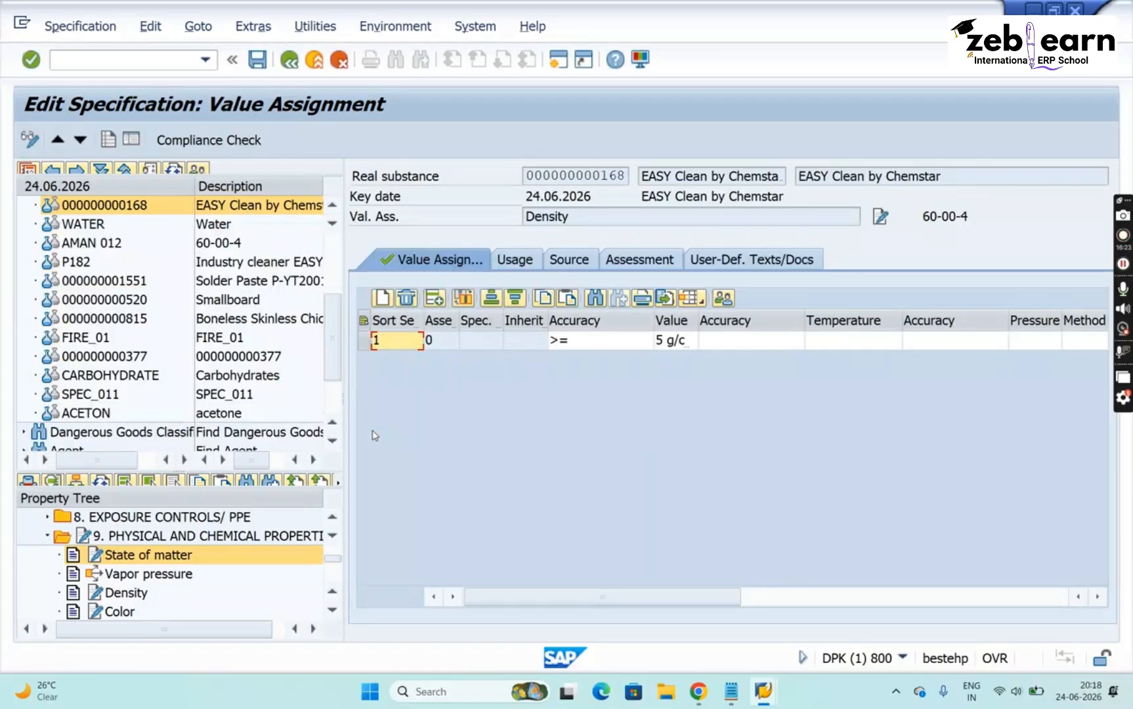
drag(594, 216, 417, 221)
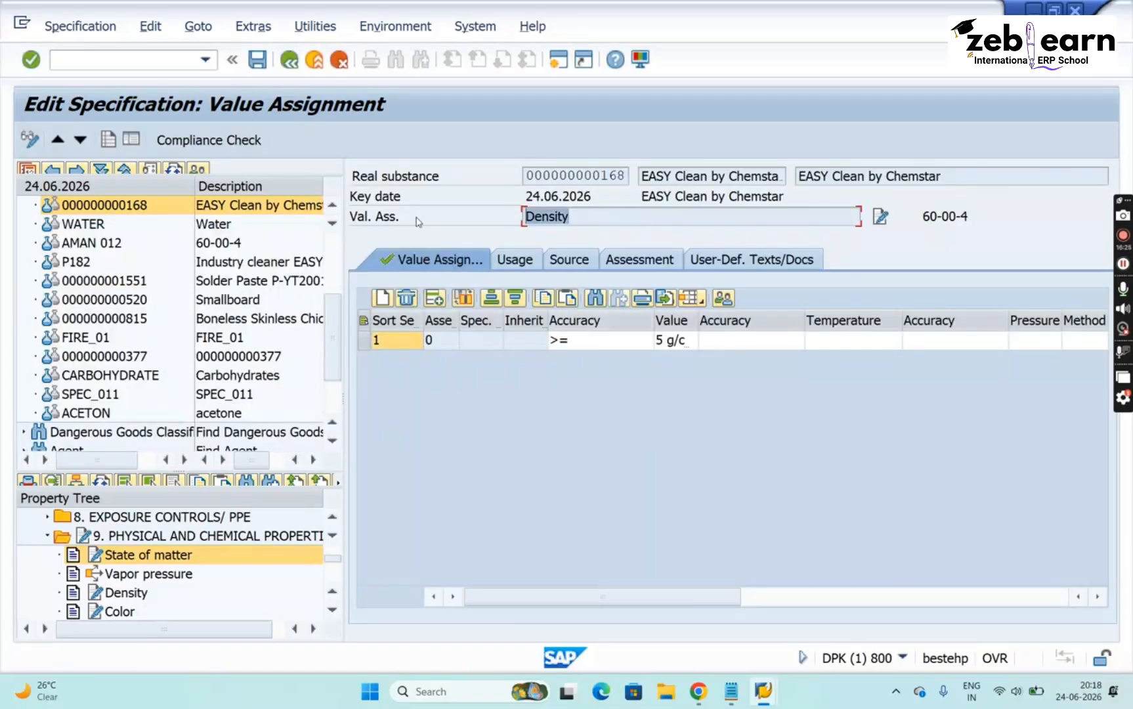
click(143, 564)
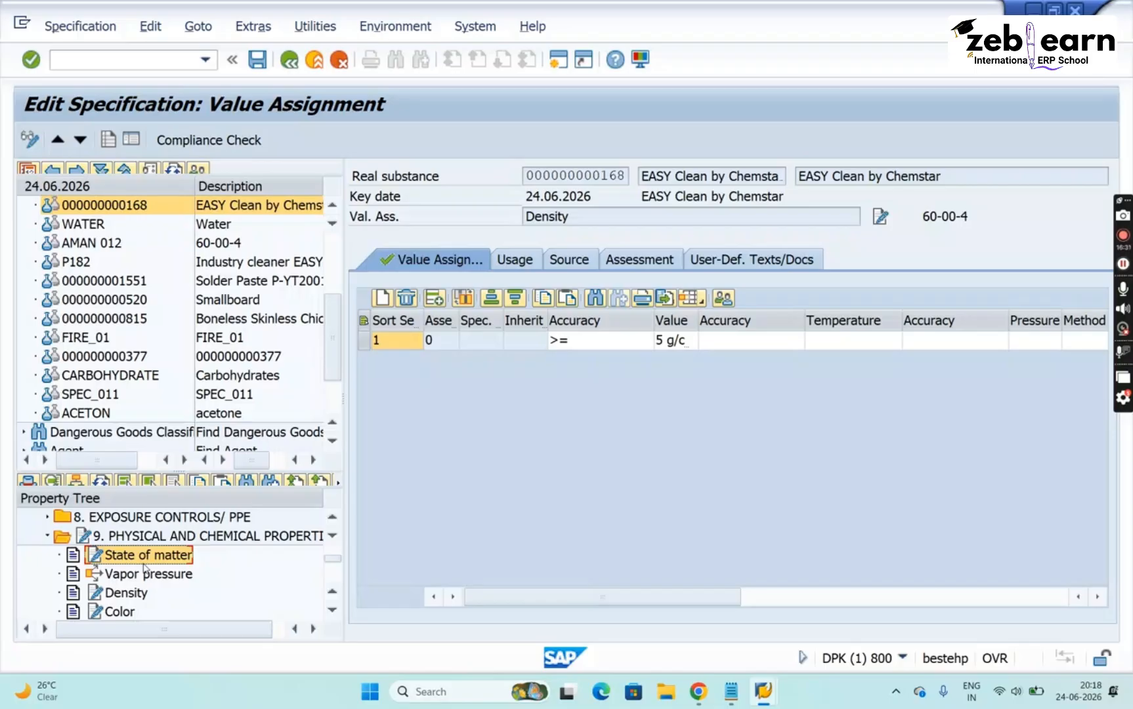
Leave the Density value assignment, open the State of matter property from the header data and dismiss the phrase messages
double_click(144, 566)
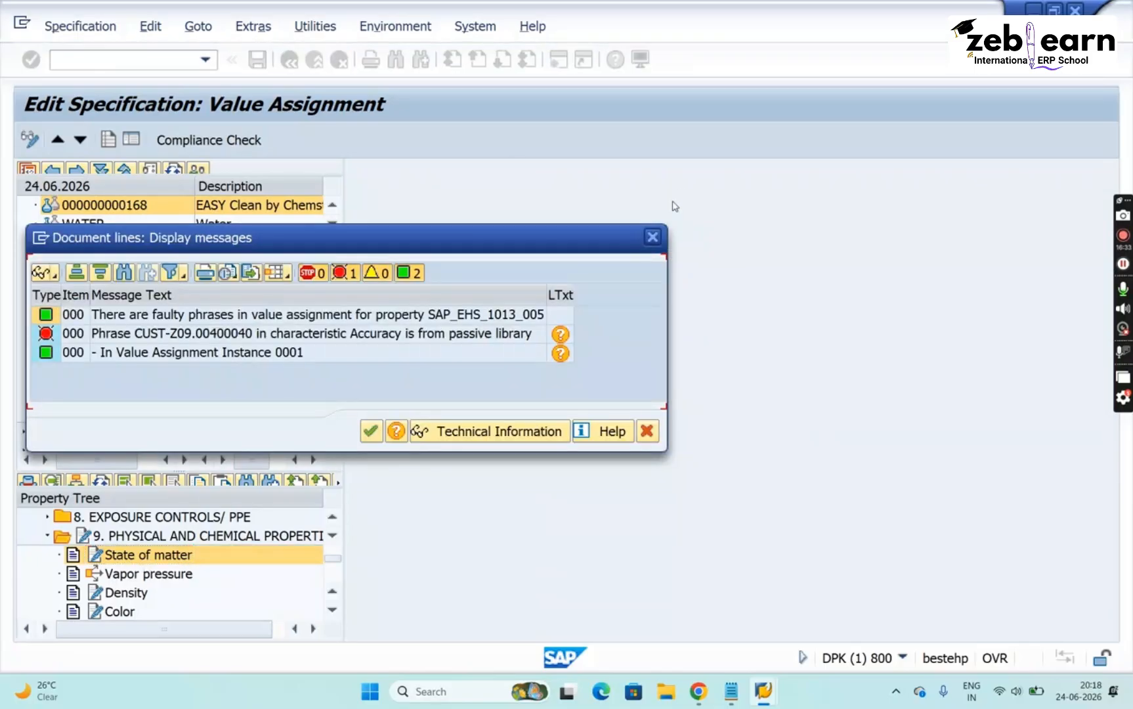
click(653, 237)
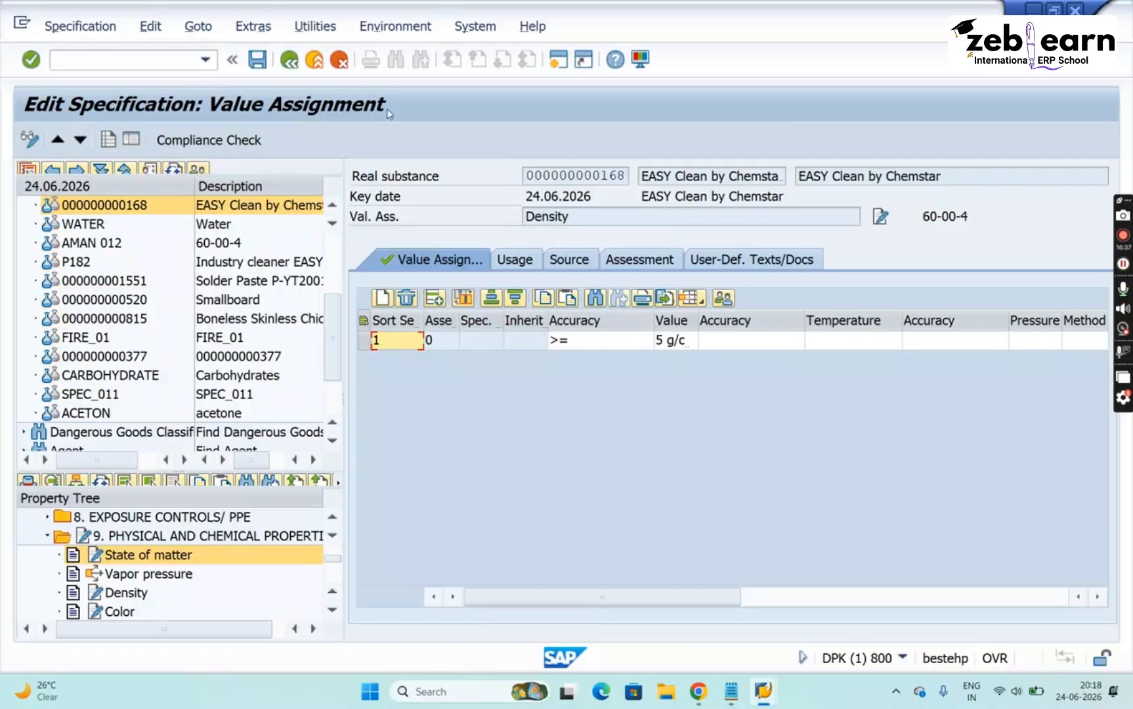
click(339, 62)
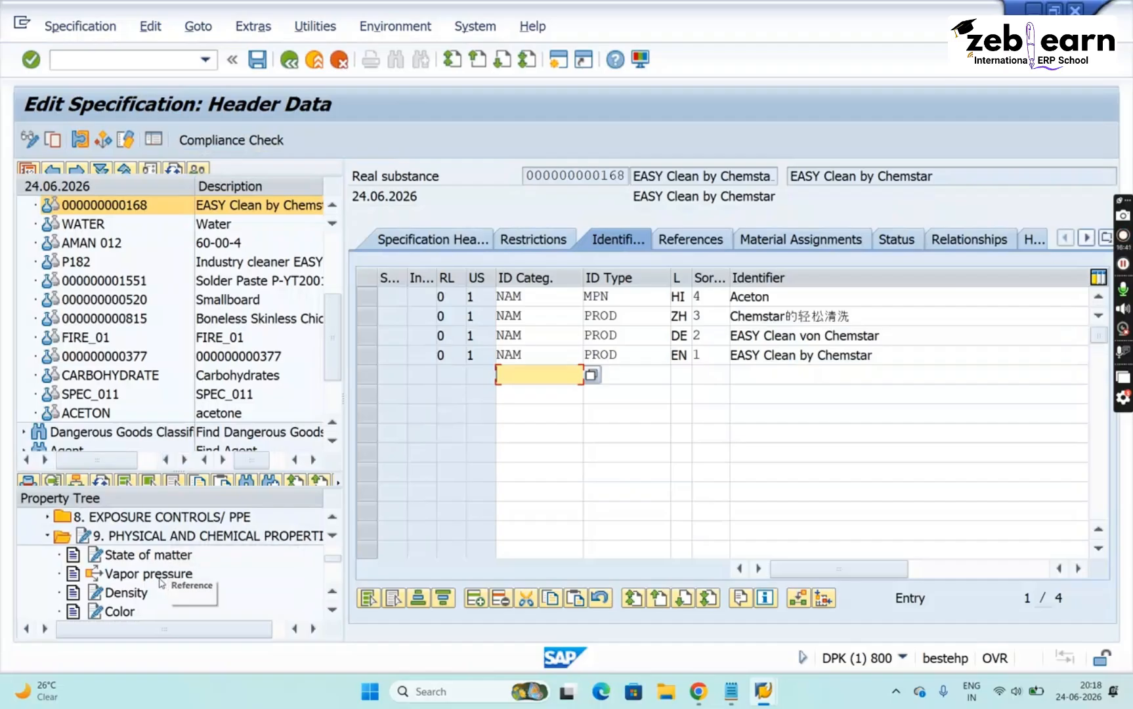
click(150, 558)
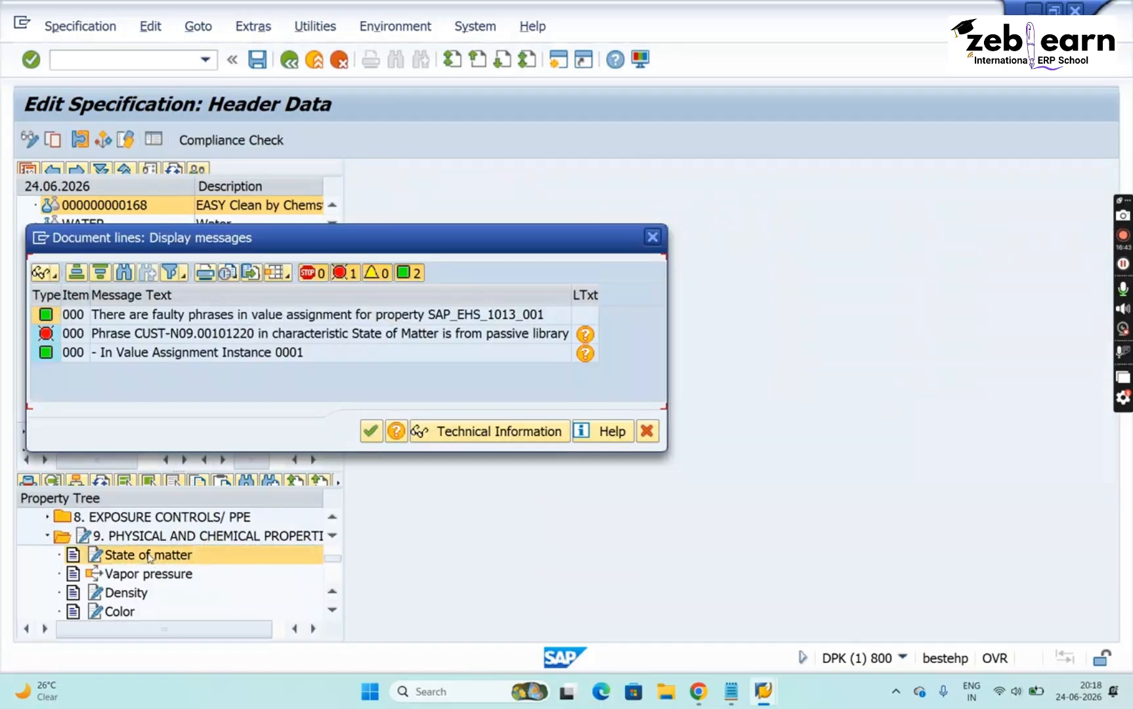
click(653, 237)
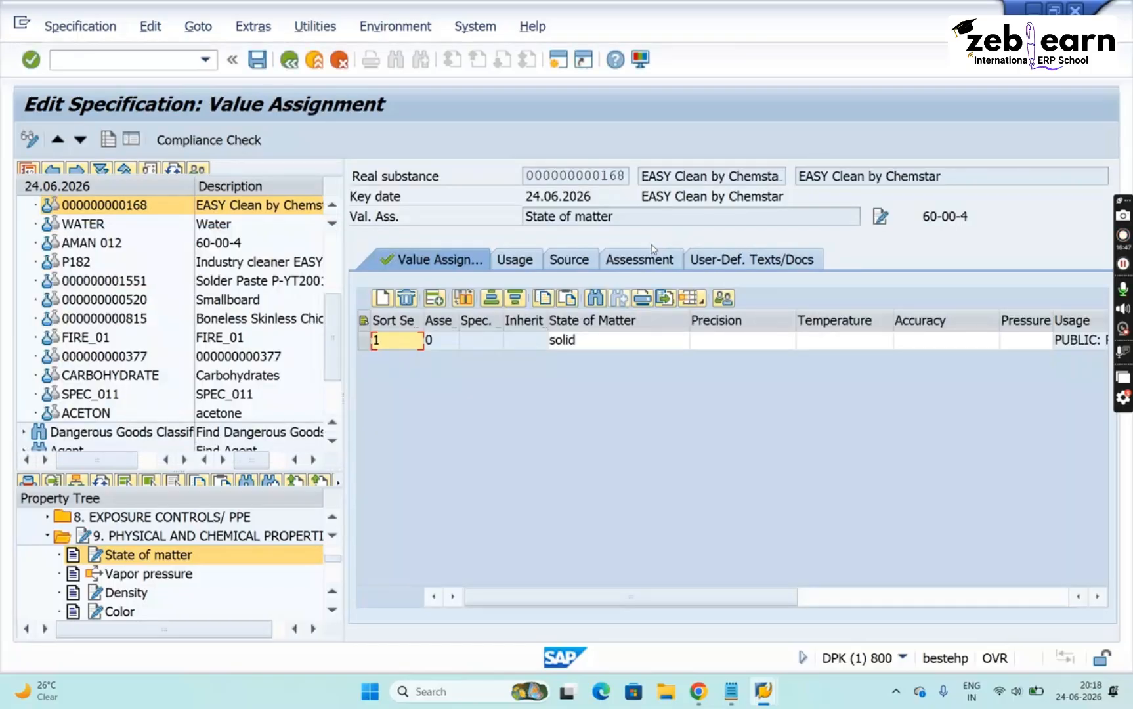
Examine the State of matter value assignment, including its property name, State of Matter, Temperature, Accuracy and Pressure characteristics, and the parent folder in the property tree
drag(640, 216, 453, 226)
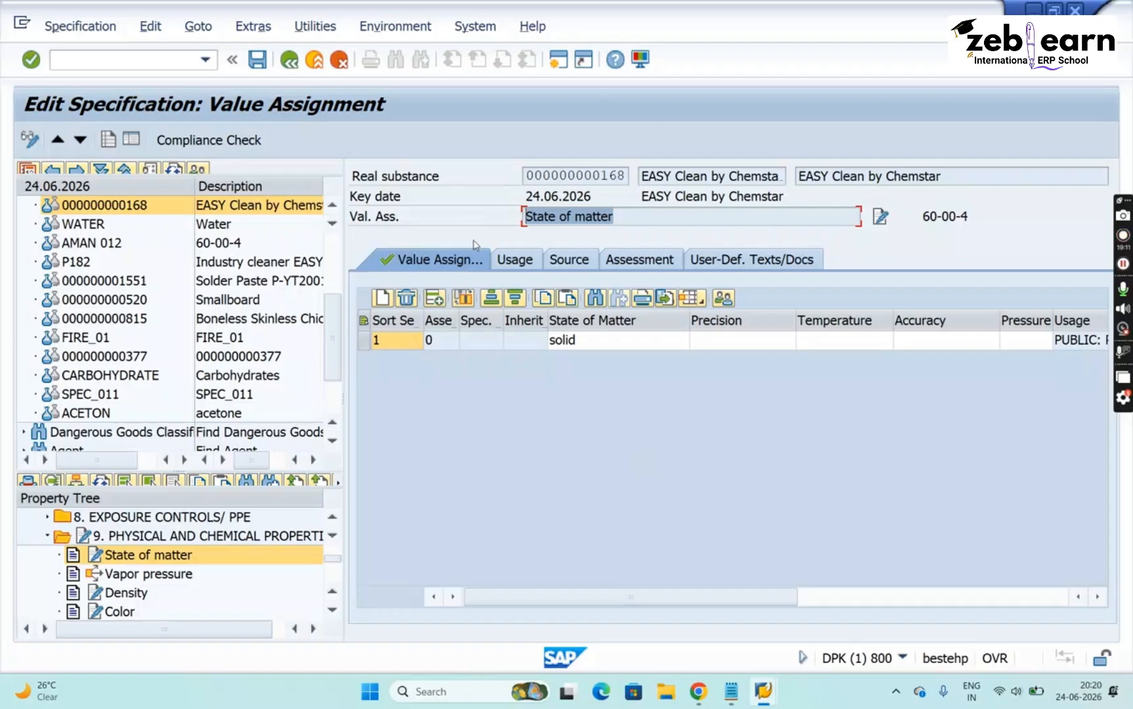
click(1006, 347)
click(950, 342)
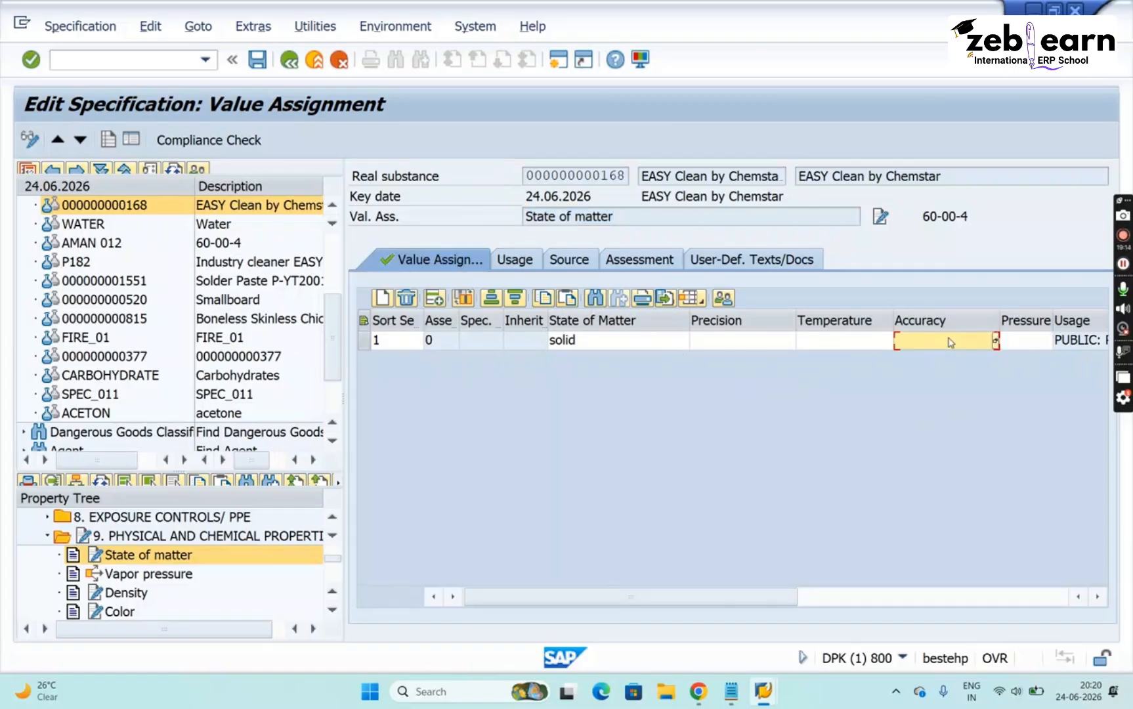
click(851, 343)
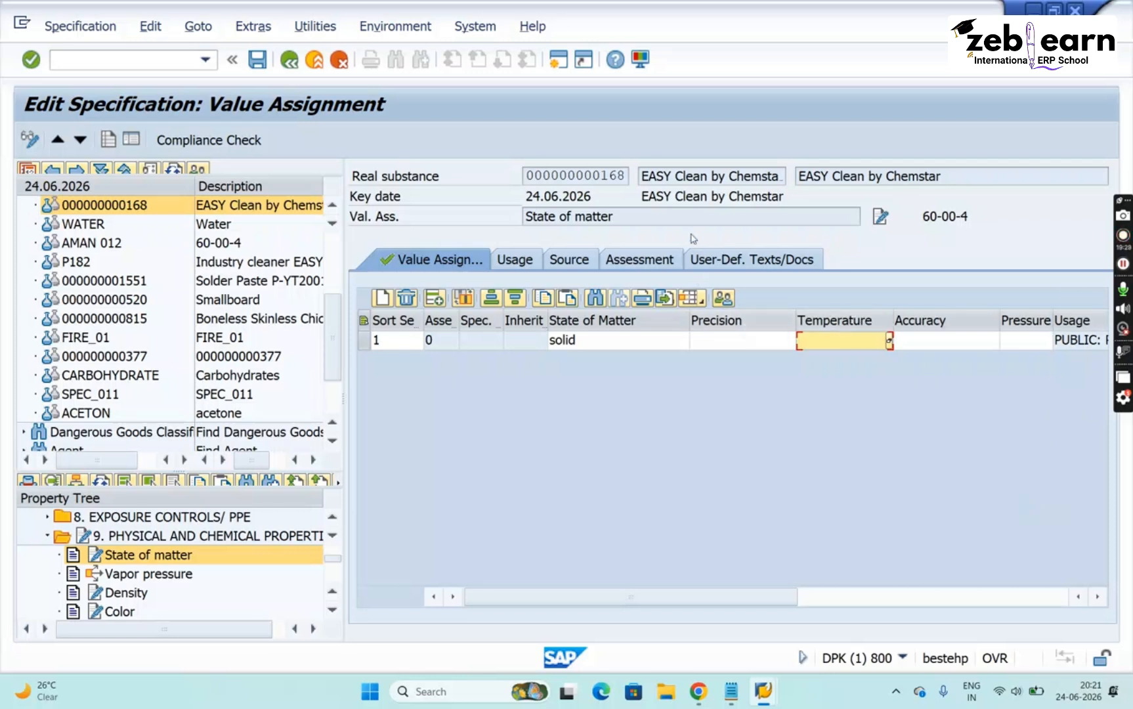
drag(630, 215, 454, 190)
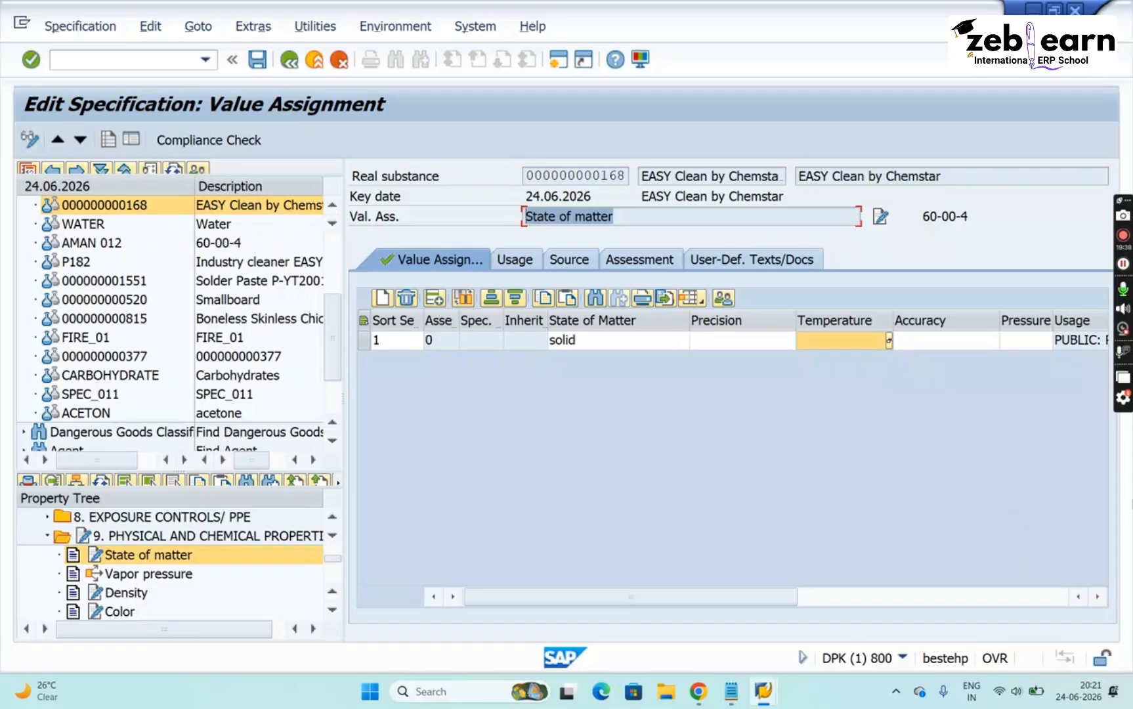
click(1042, 348)
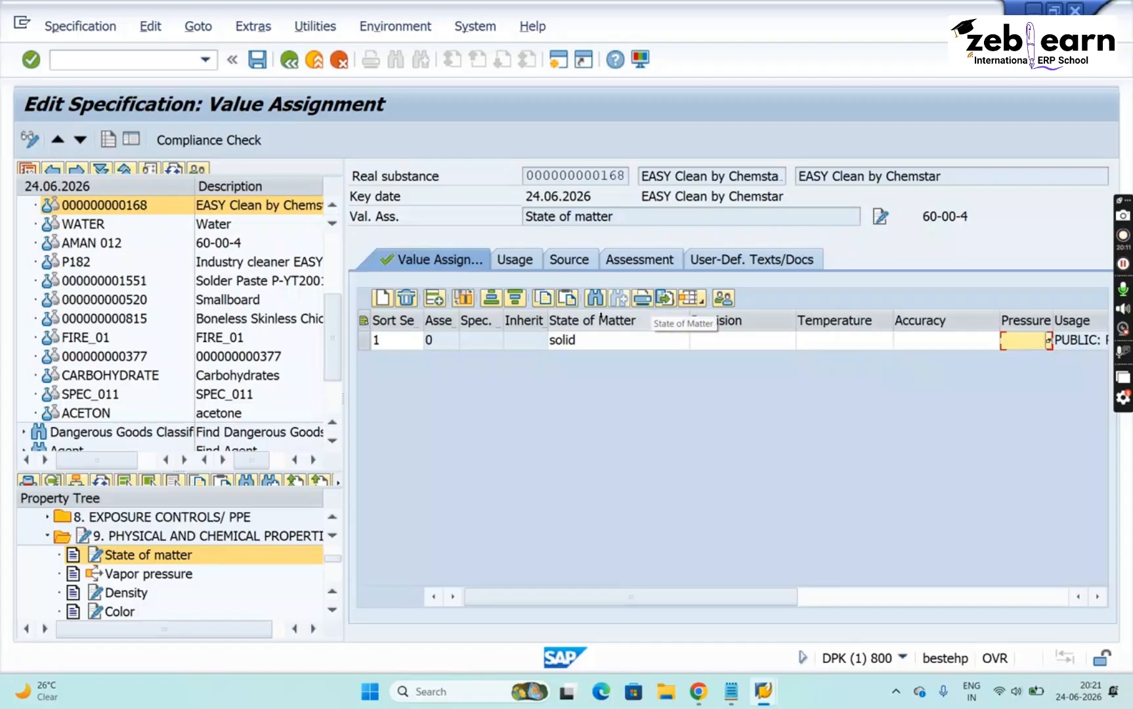
click(613, 353)
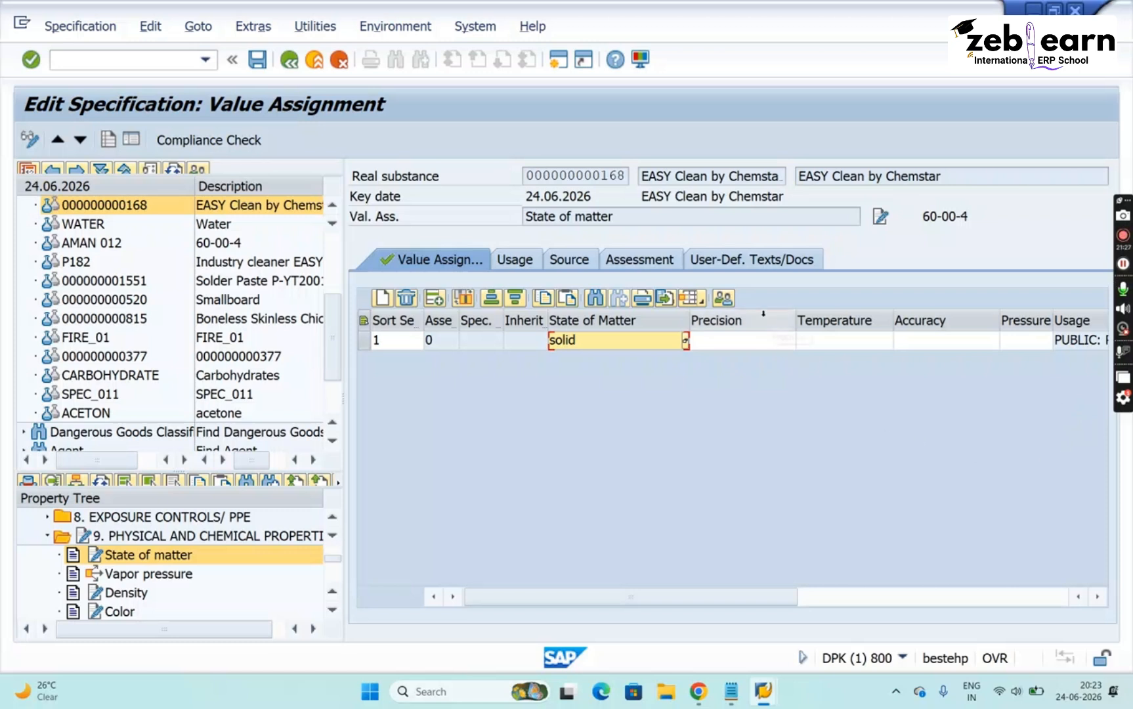
click(163, 539)
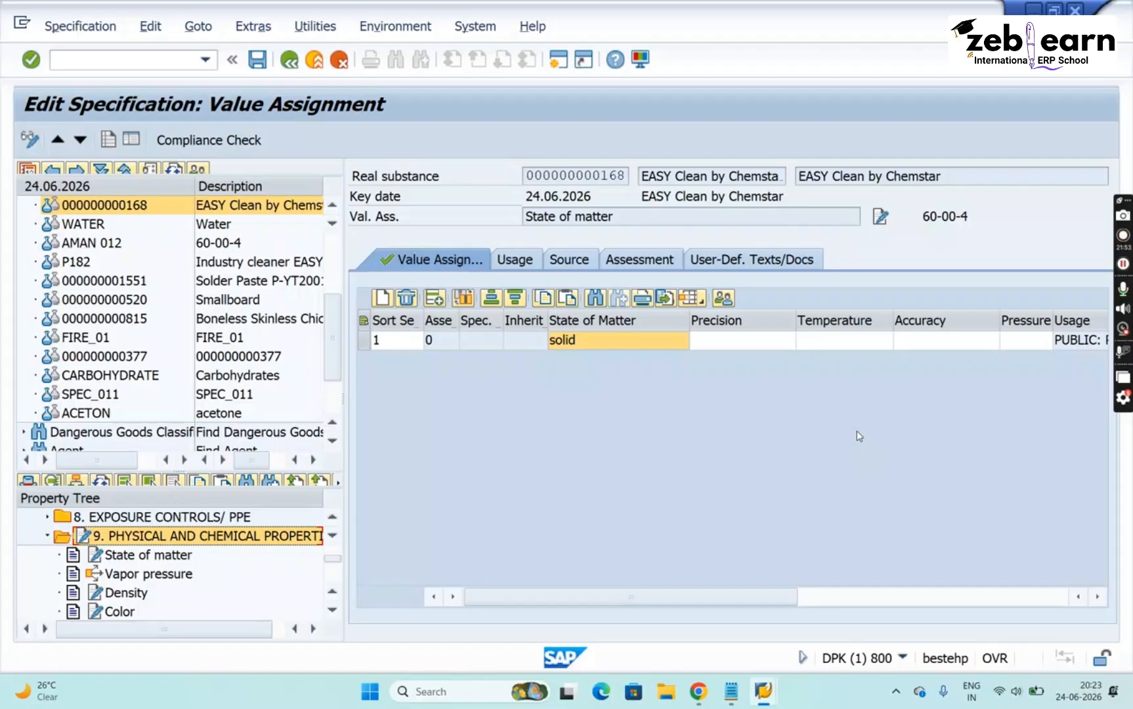
Switch to the BASIC DATA AND TOOLS notes in Notepad and copy the SPECIFICATION definition that starts with "SPECIFICATIONS ARE DATA OBJECTS"
click(728, 688)
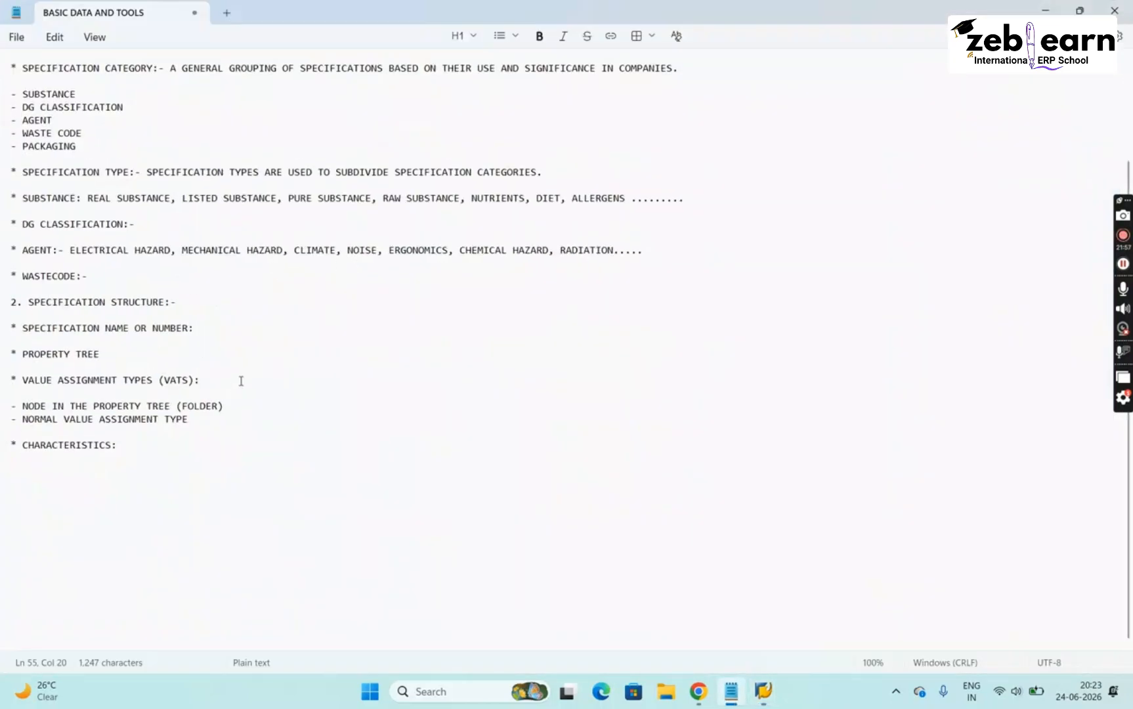
click(243, 325)
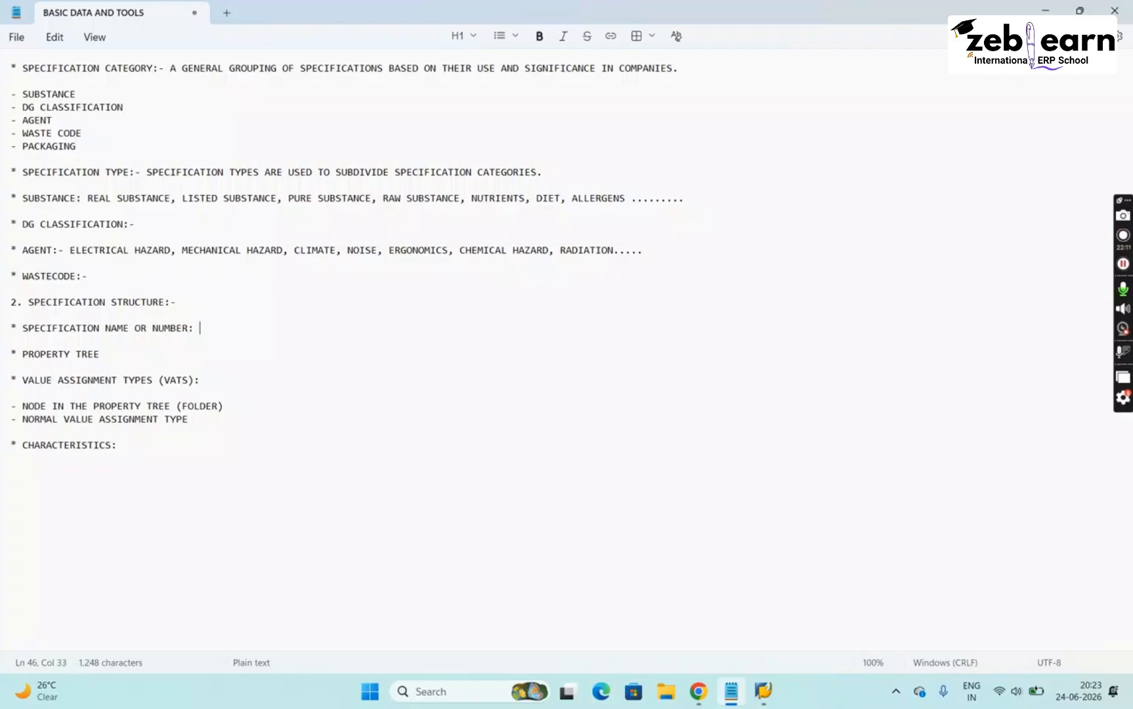
click(182, 130)
key(Up)
key(Up)
key(Up)
key(Up)
key(Up)
key(Up)
key(Up)
key(Up)
key(Up)
key(Up)
key(Up)
key(Up)
key(Up)
key(Up)
key(Up)
key(Up)
key(Up)
key(Up)
key(Up)
key(Up)
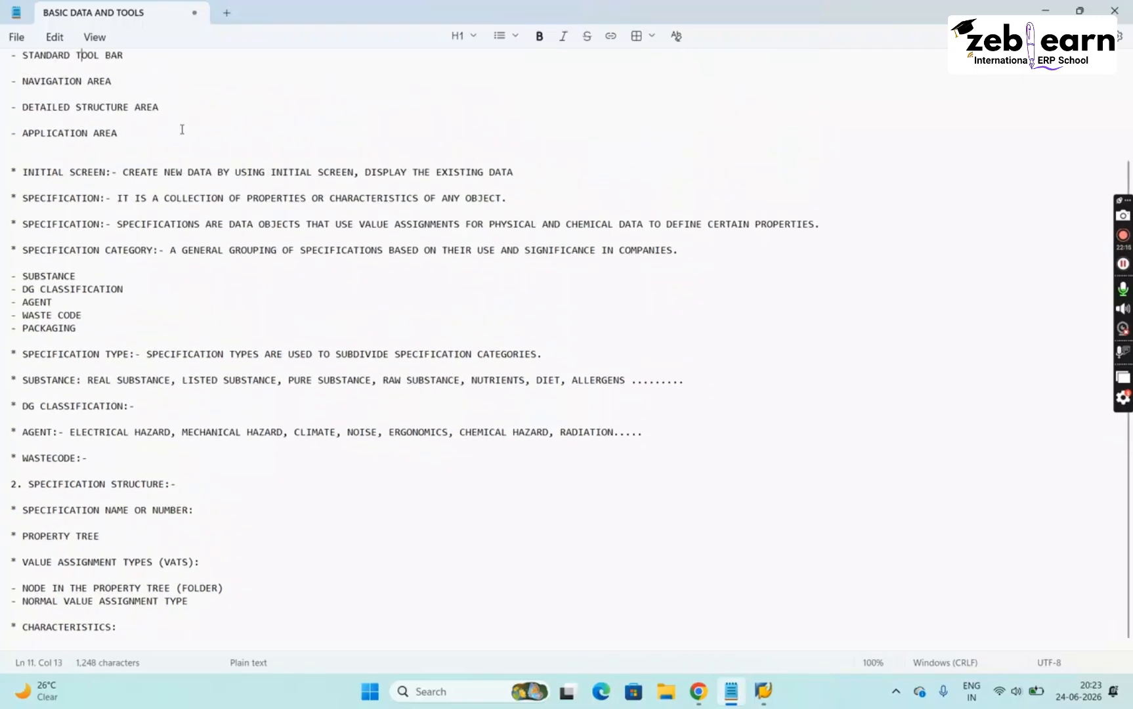
key(Up)
key(Up)
key(Up)
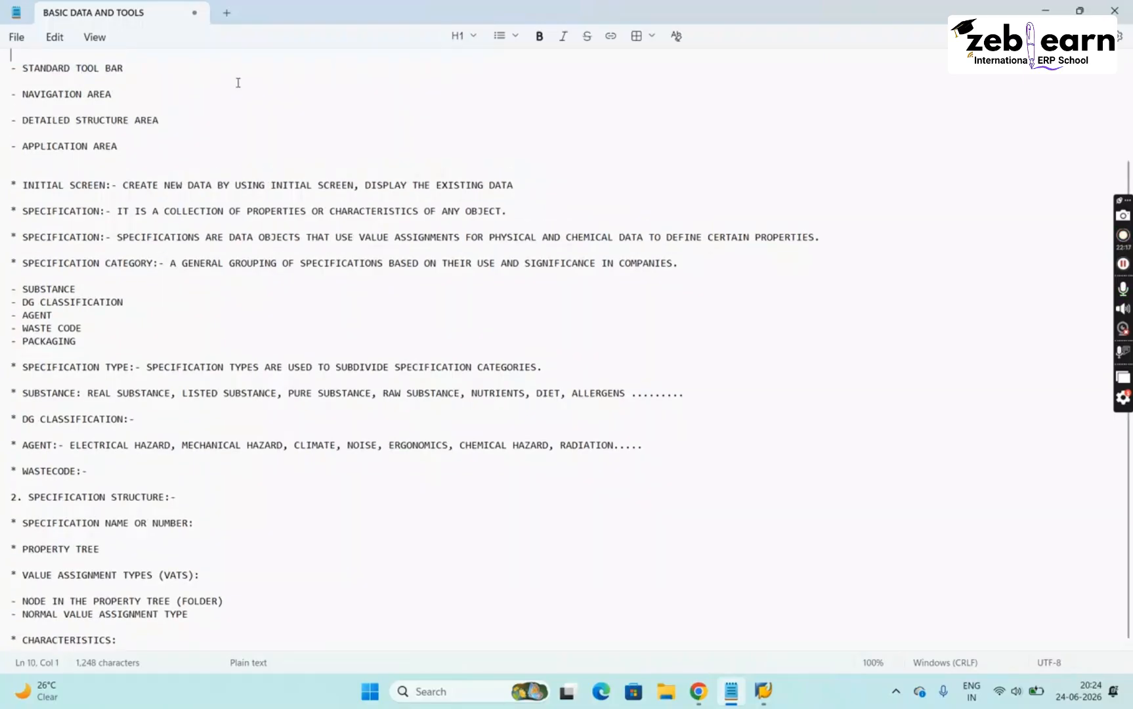
key(Up)
key(Up)
key(Up)
key(Up)
key(Up)
key(Up)
key(Up)
key(Down)
key(Down)
key(Down)
key(Down)
key(Down)
key(Down)
key(Down)
key(Down)
key(Down)
key(Down)
key(Down)
key(Down)
key(Down)
key(Down)
key(Down)
key(Down)
key(Down)
key(Down)
key(Down)
key(Down)
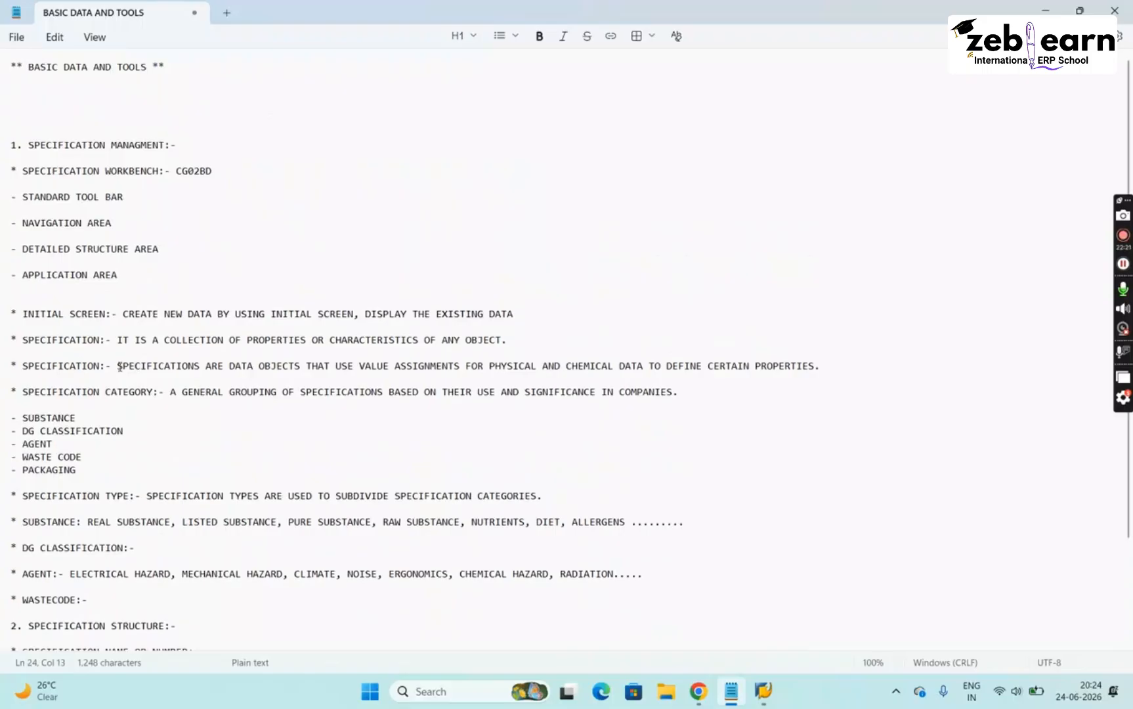
drag(118, 366, 825, 373)
key(ctrl+c)
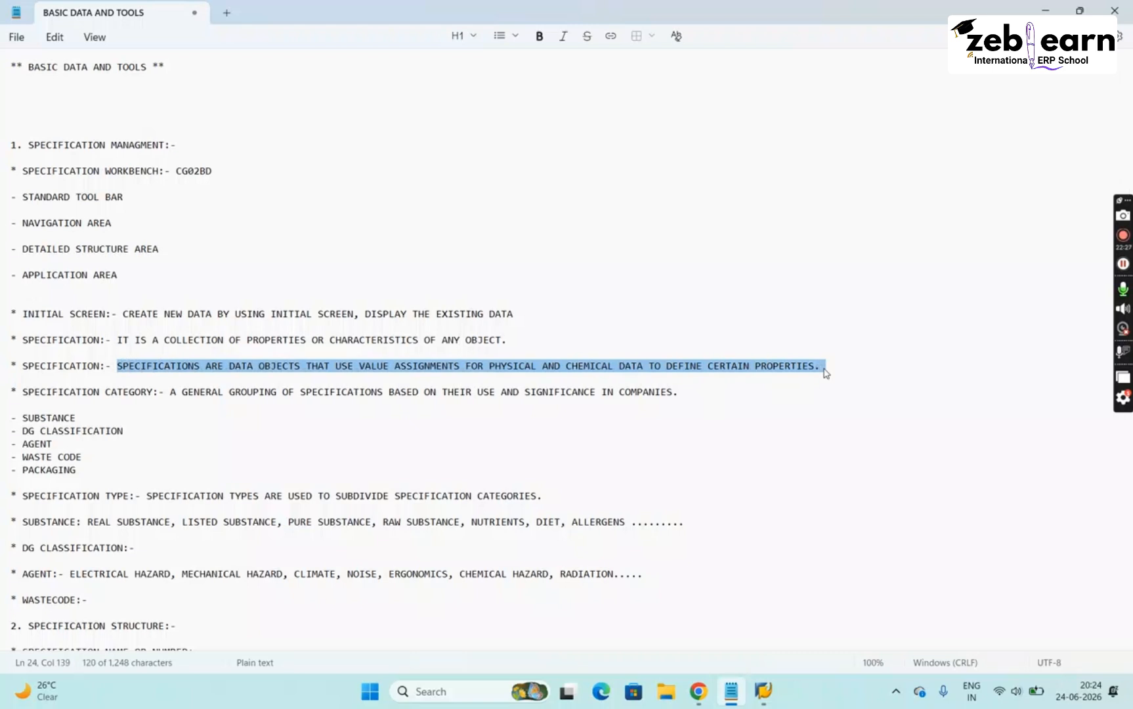
Paste the copied definition after SPECIFICATION NAME OR NUMBER in the SPECIFICATION STRUCTURE section of the notes
key(Down)
key(Down)
key(Down)
key(Down)
key(Down)
key(Down)
key(Down)
key(Down)
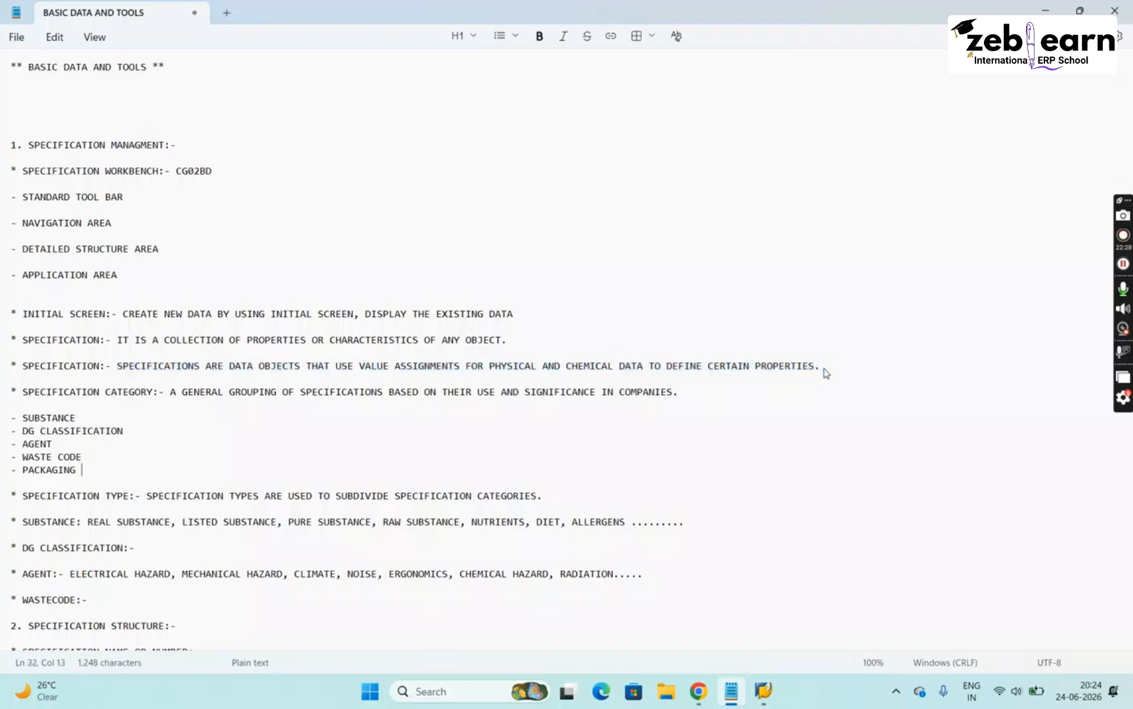
key(Down)
key(Down)
key(Down)
key(Down)
key(Down)
key(Down)
key(Down)
key(Down)
key(Down)
key(Down)
key(Down)
key(Down)
key(Down)
key(Down)
key(Down)
key(Down)
key(Down)
key(Down)
key(Down)
key(Down)
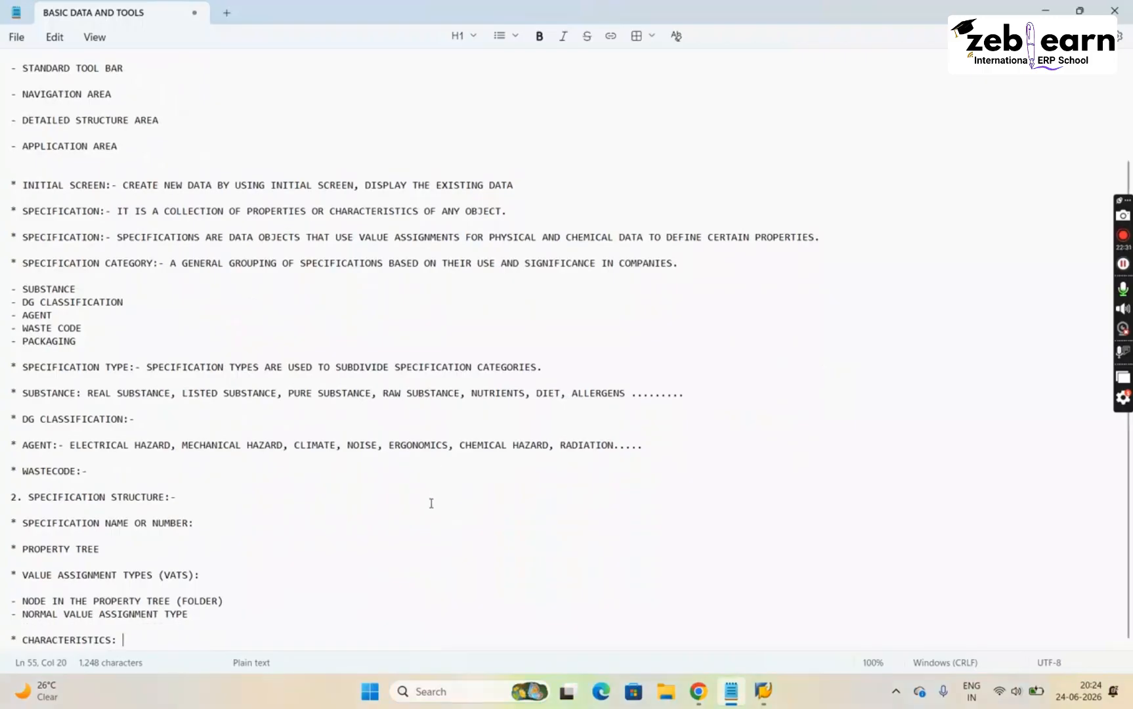
click(299, 522)
key(ctrl+v)
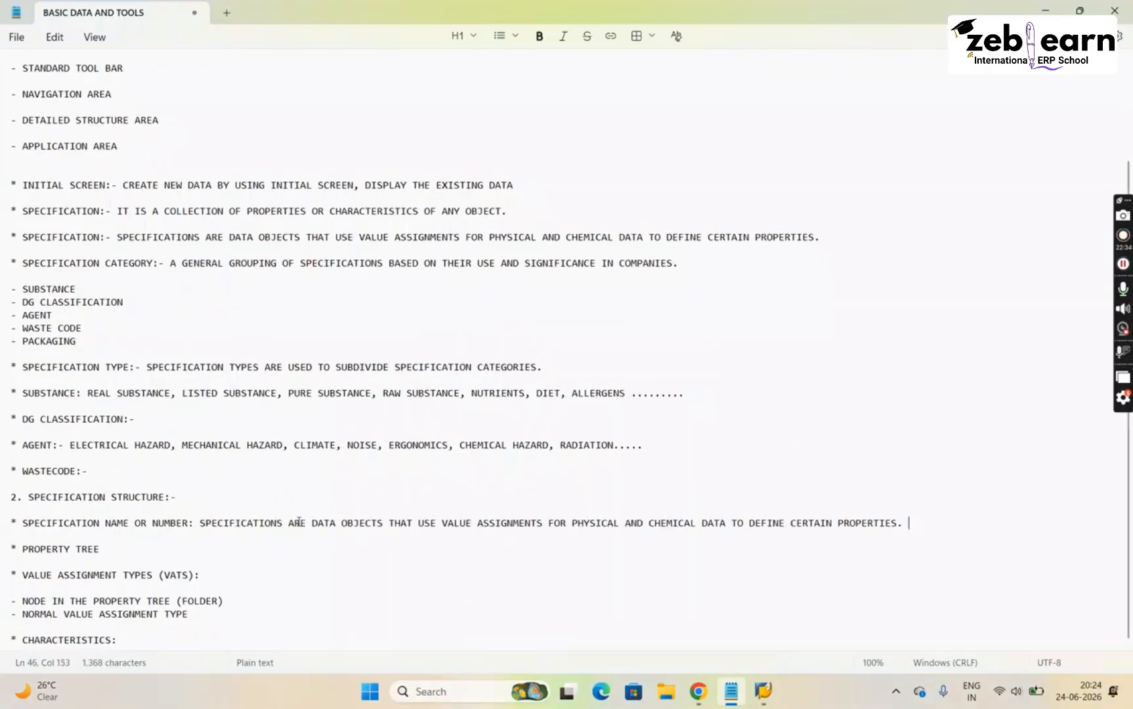
Add ":-" after the PROPERTY TREE heading in the notes
key(Down)
key(Down)
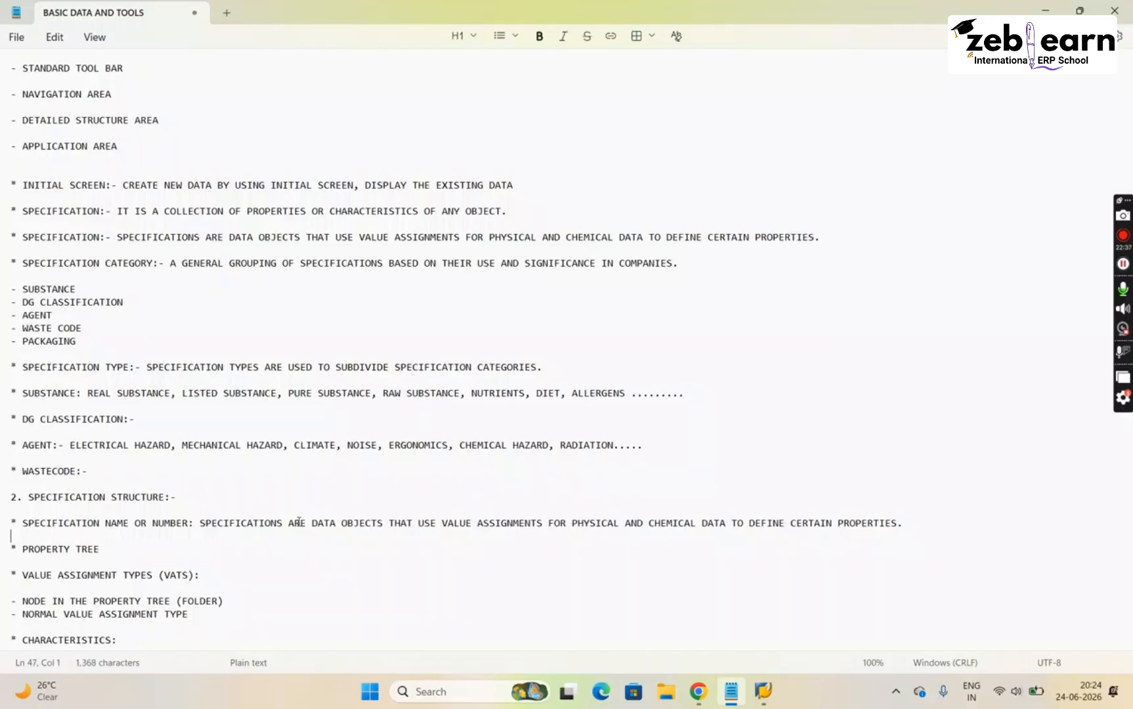
text(:-)
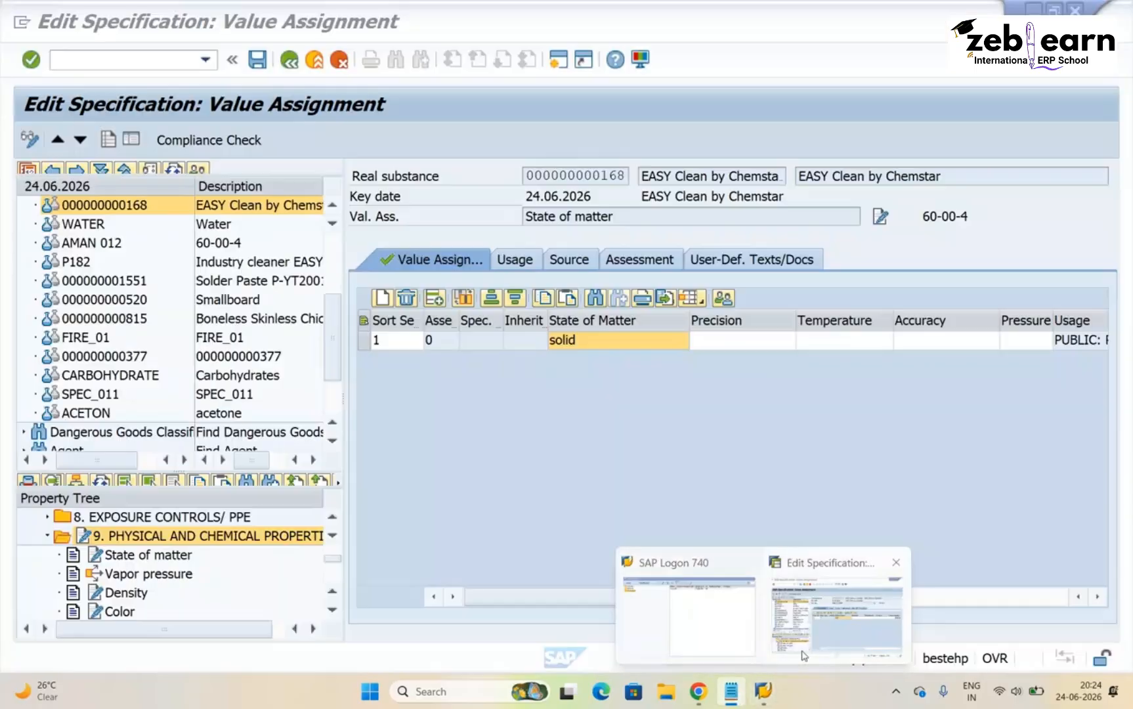
click(840, 610)
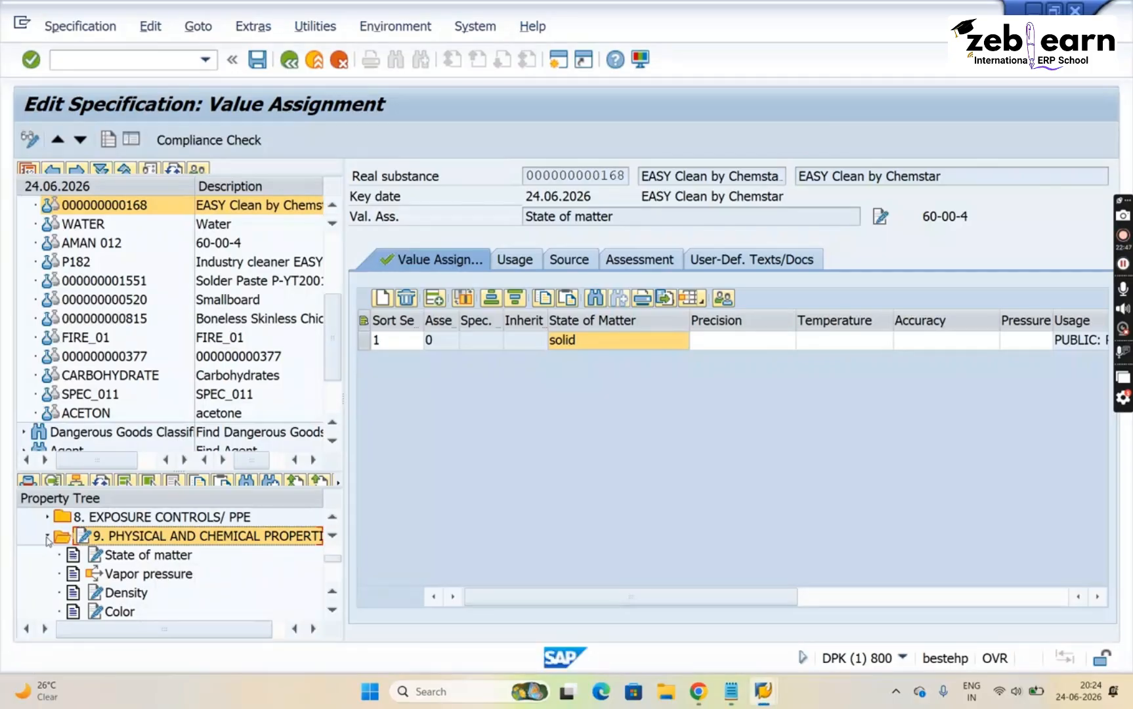
click(47, 536)
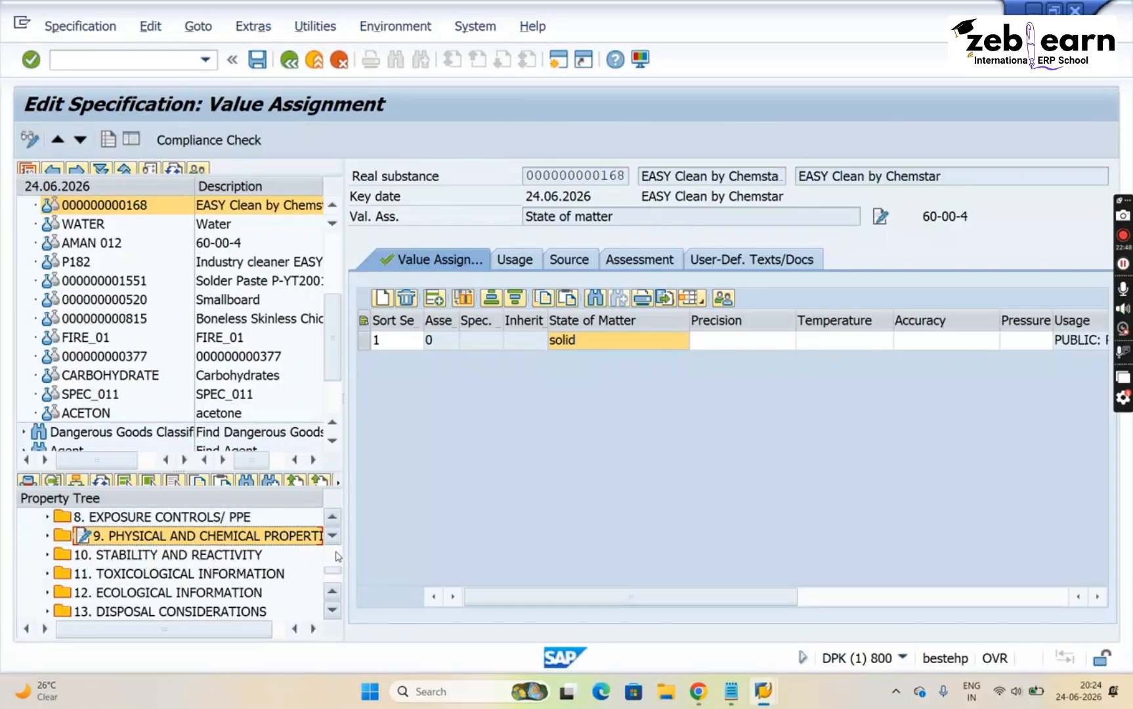
scroll(337, 555, up, 2)
scroll(337, 556, up, 2)
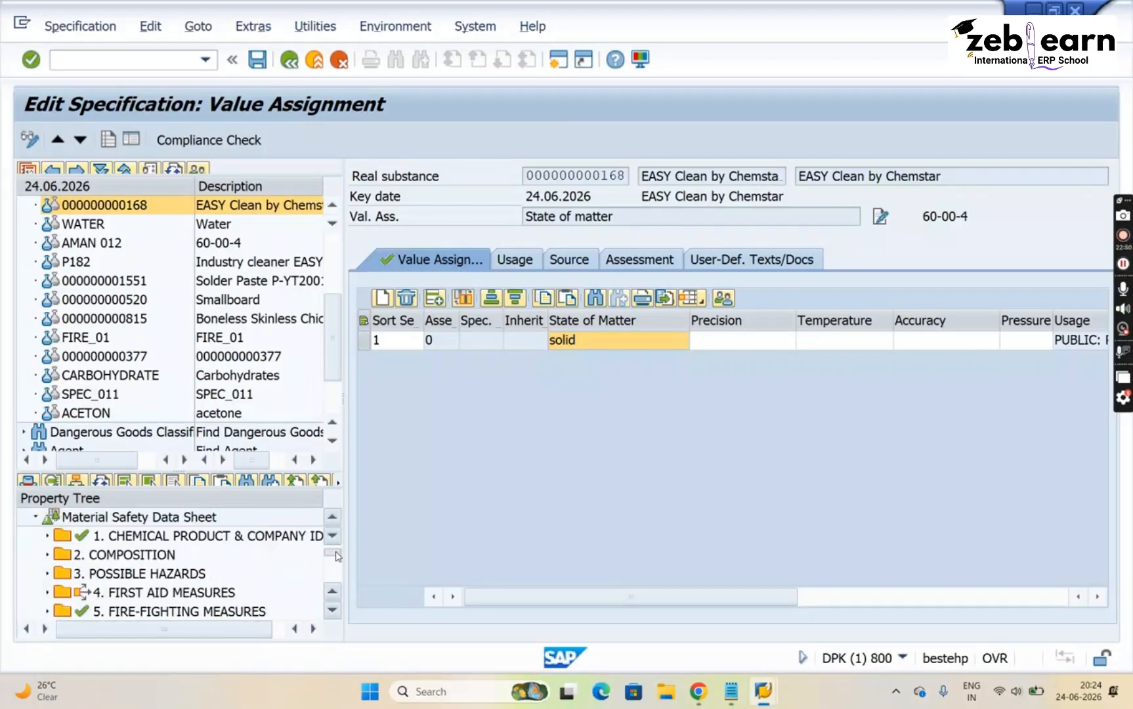
click(333, 517)
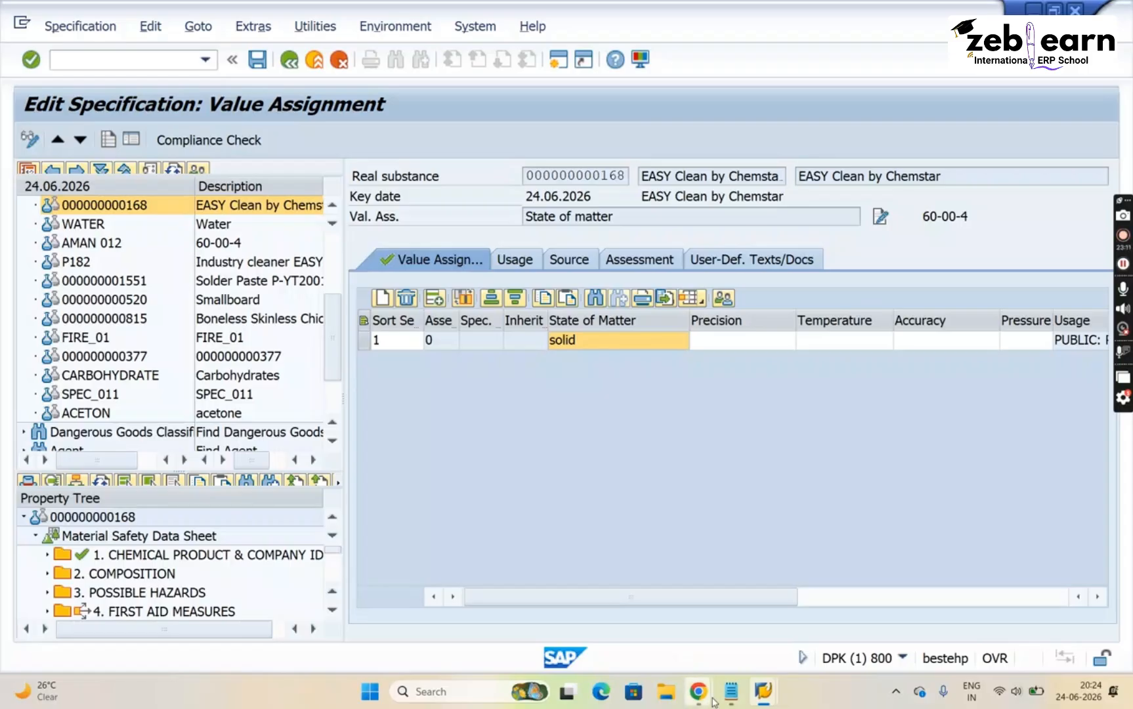
In the Notepad notes, complete the PROPERTY TREE line with "THE PROPERTY TREE OFFERS A STRUCTURED DISPLAY OF ALL THE VALUE ASSIGNMENT TYPES THAT YOU CAN EDIT."
click(746, 692)
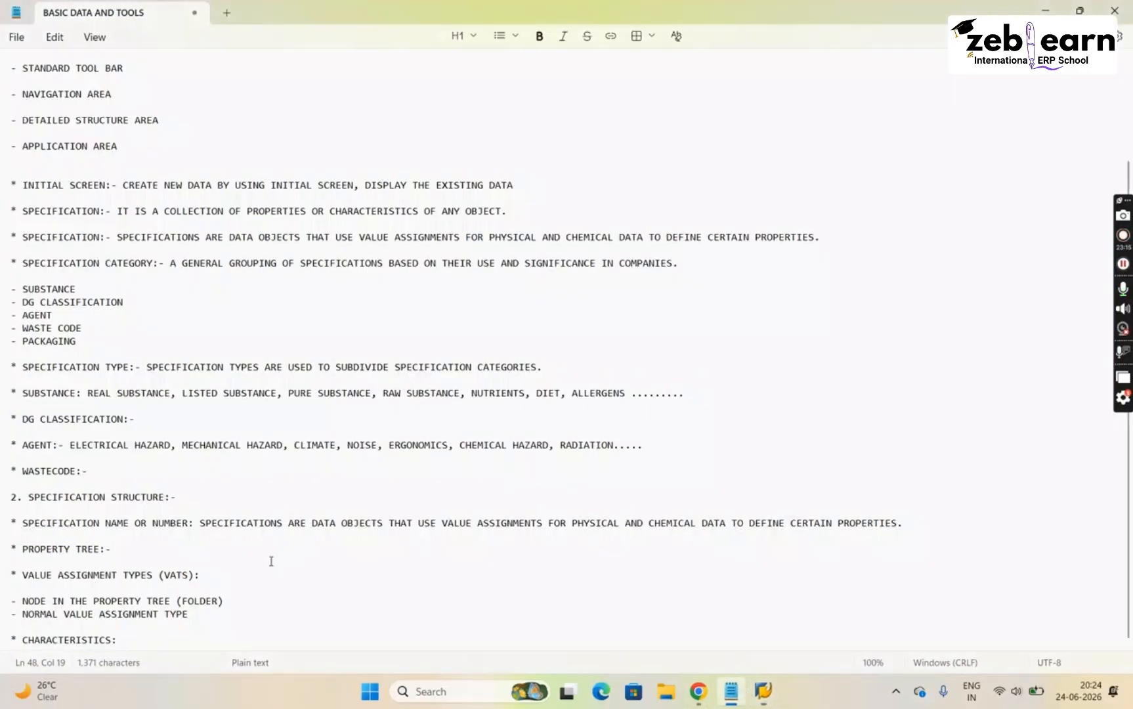
text(THE PR)
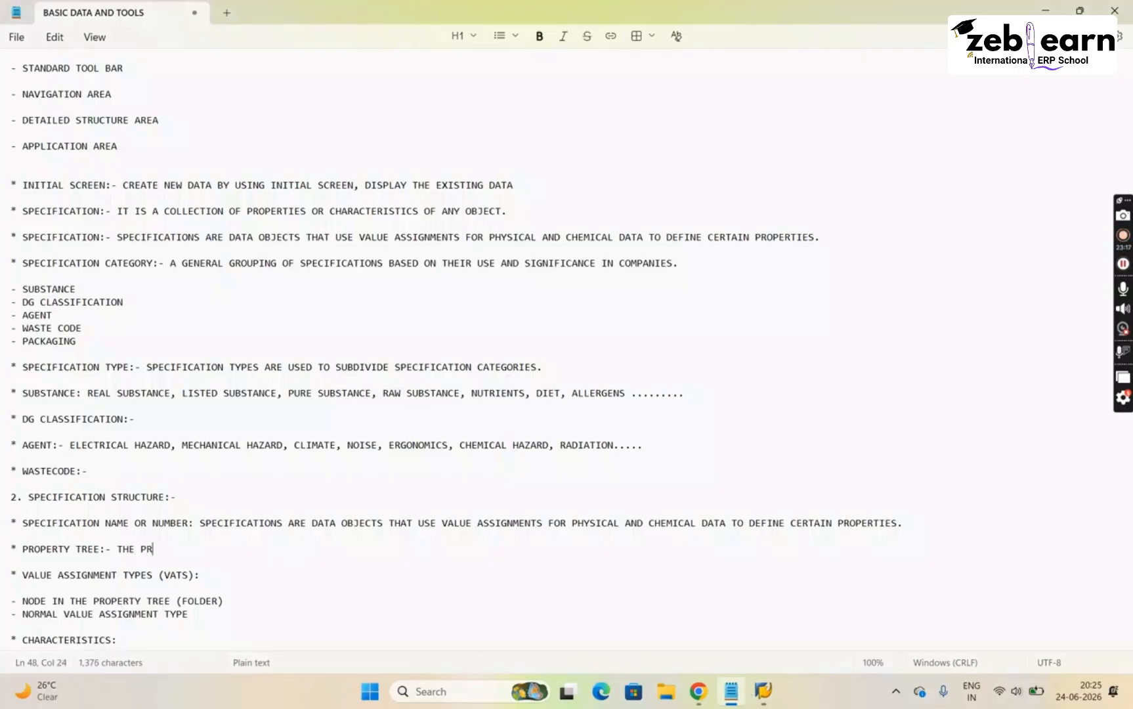
text(OPERTY TREE OFF)
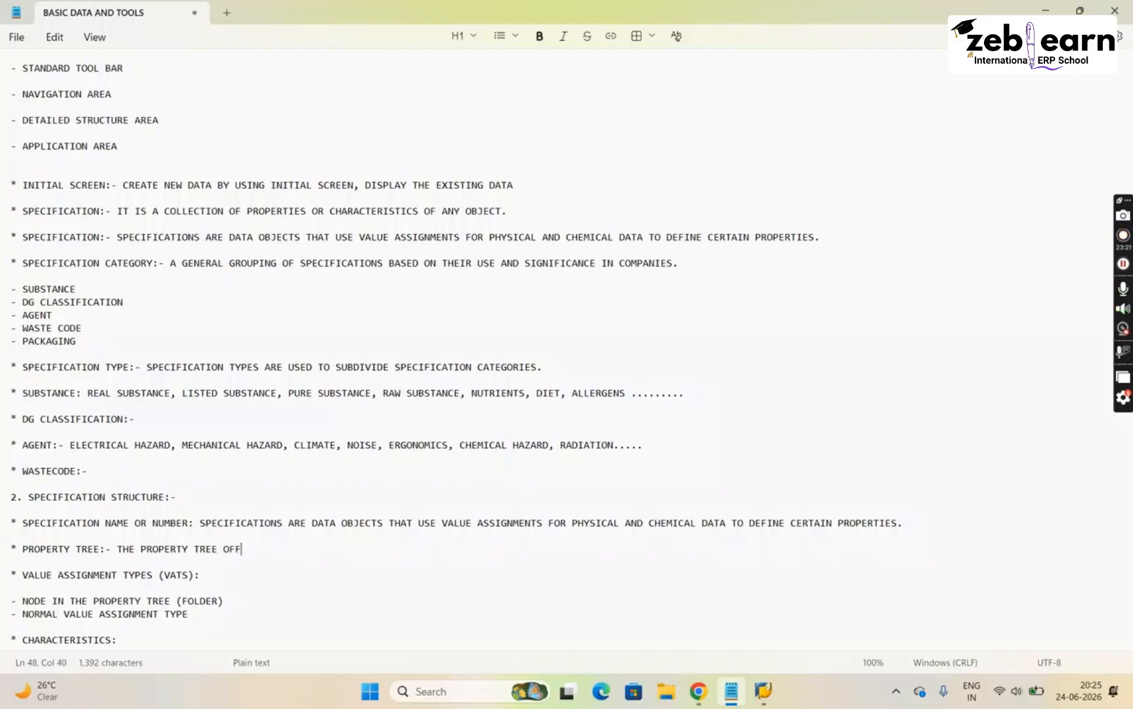
text(ERS A STRUCTURED DISPLAY )
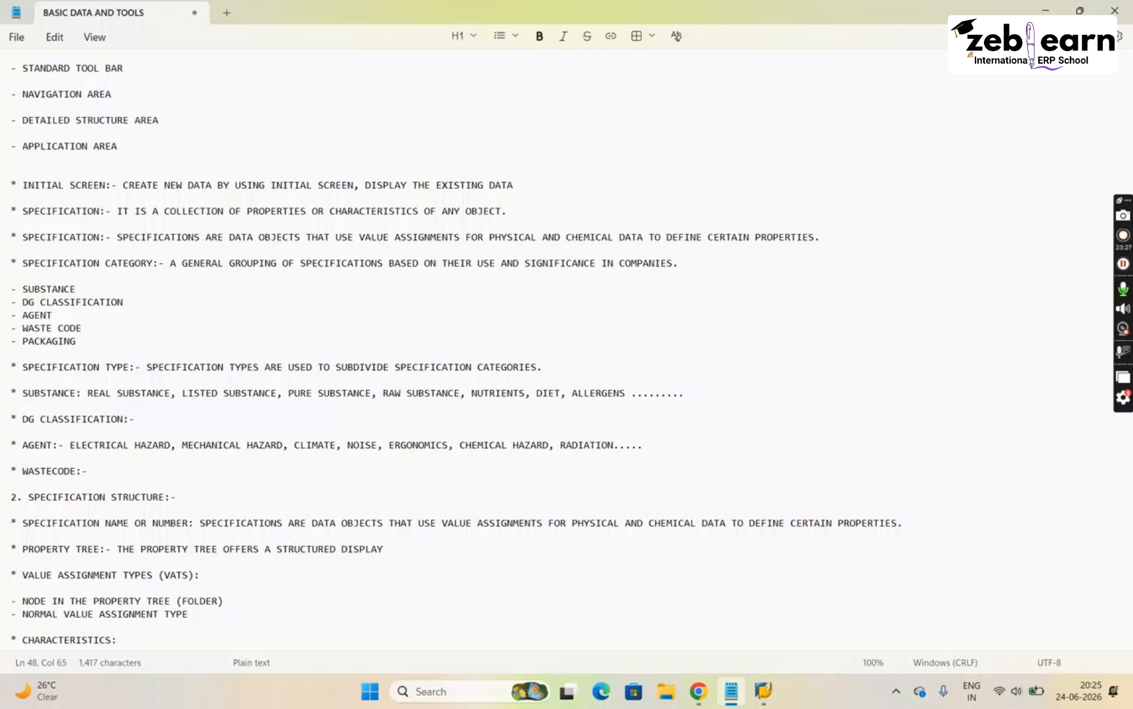
text(OF ALL THE V)
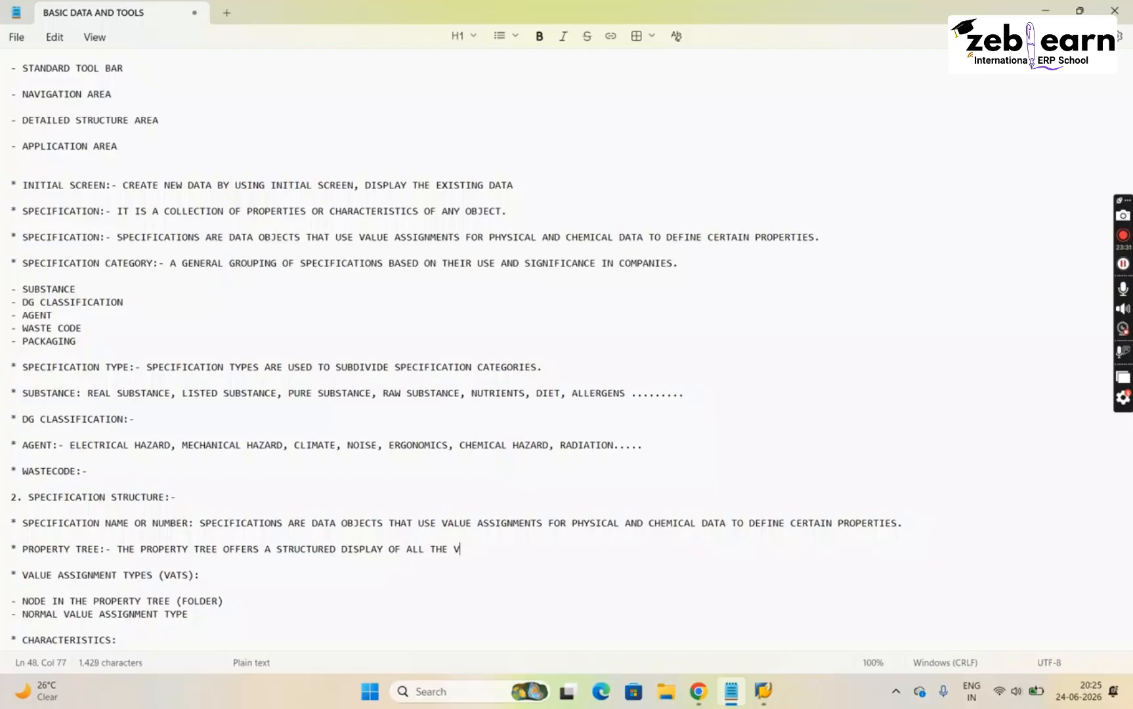
text(ALUE ASSIGNMENT )
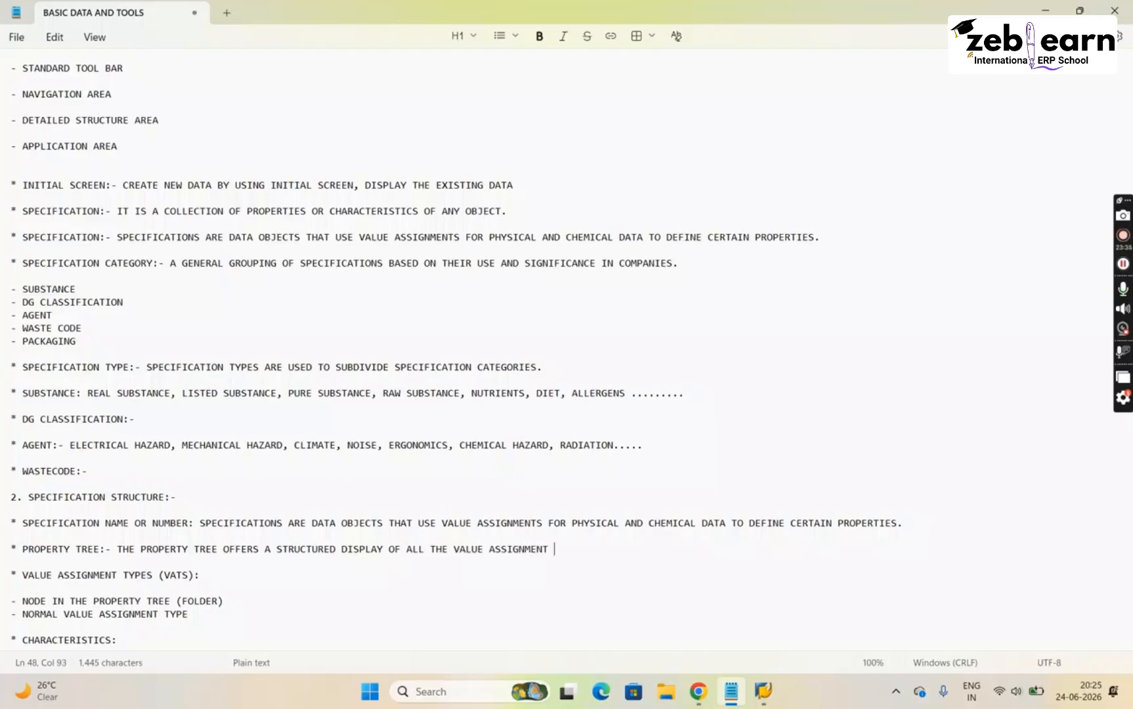
text(TYPES THAT YOU)
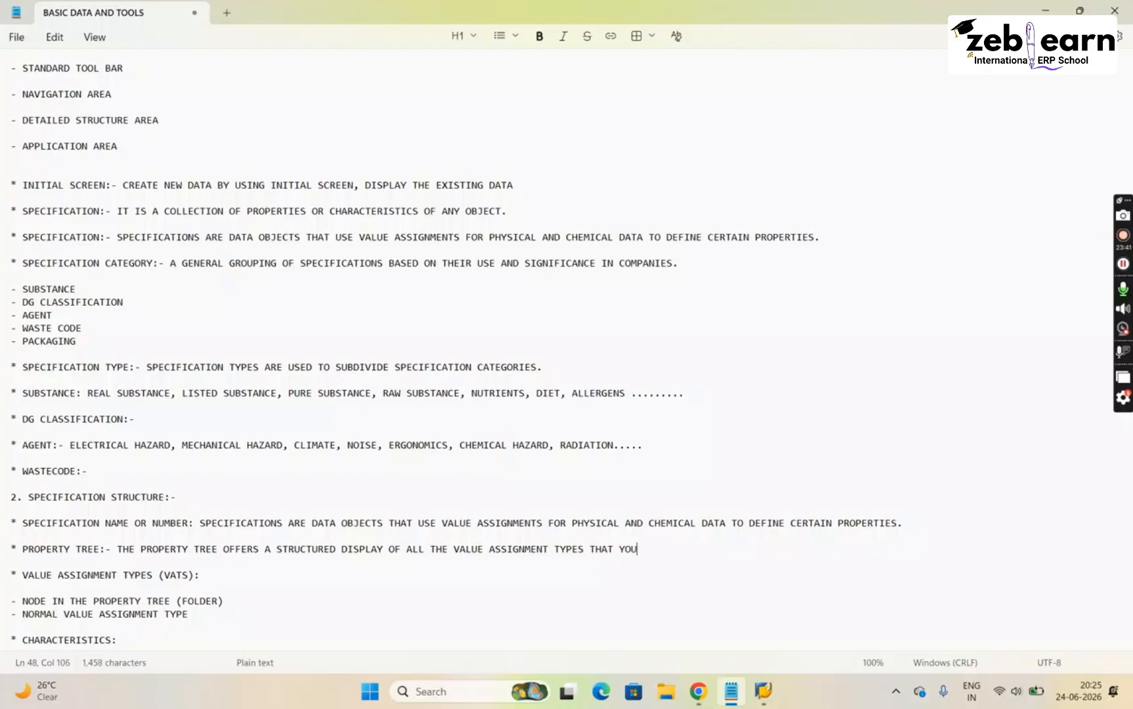
text( CAN EDIT.)
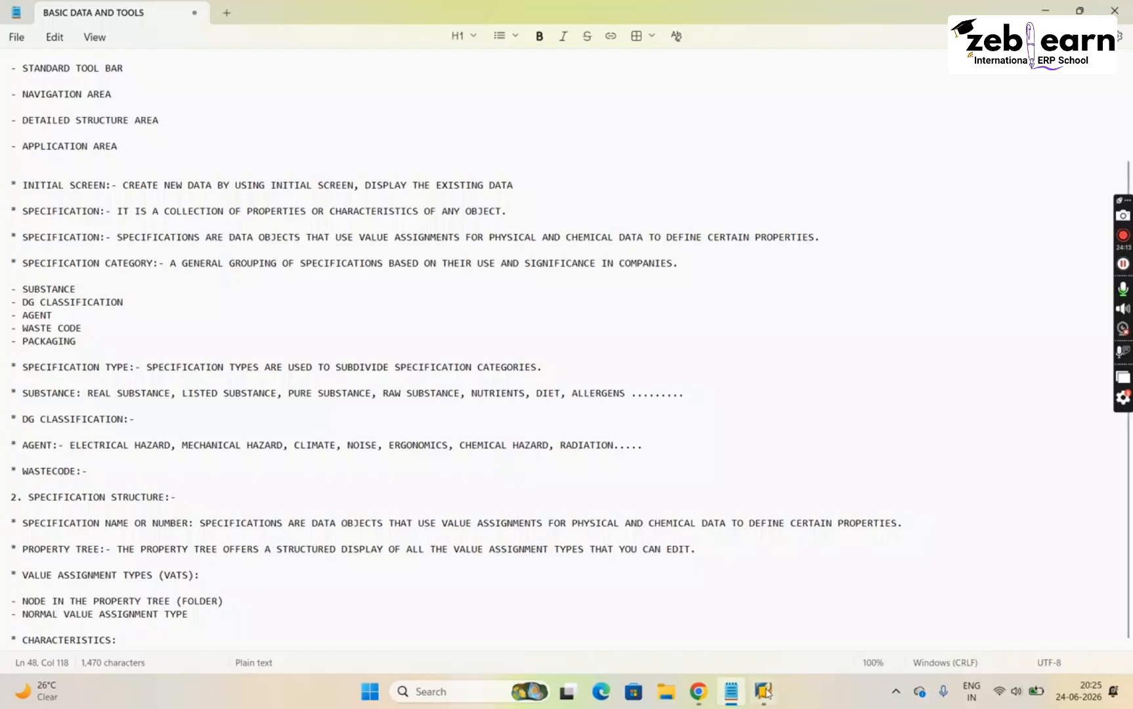
Switch to SAP and review the Material Safety Data Sheet property tree from 1. CHEMICAL PRODUCT & COMPANY IDENT. through 16. OTHER INFORMATION
mouse_move(767, 693)
click(853, 617)
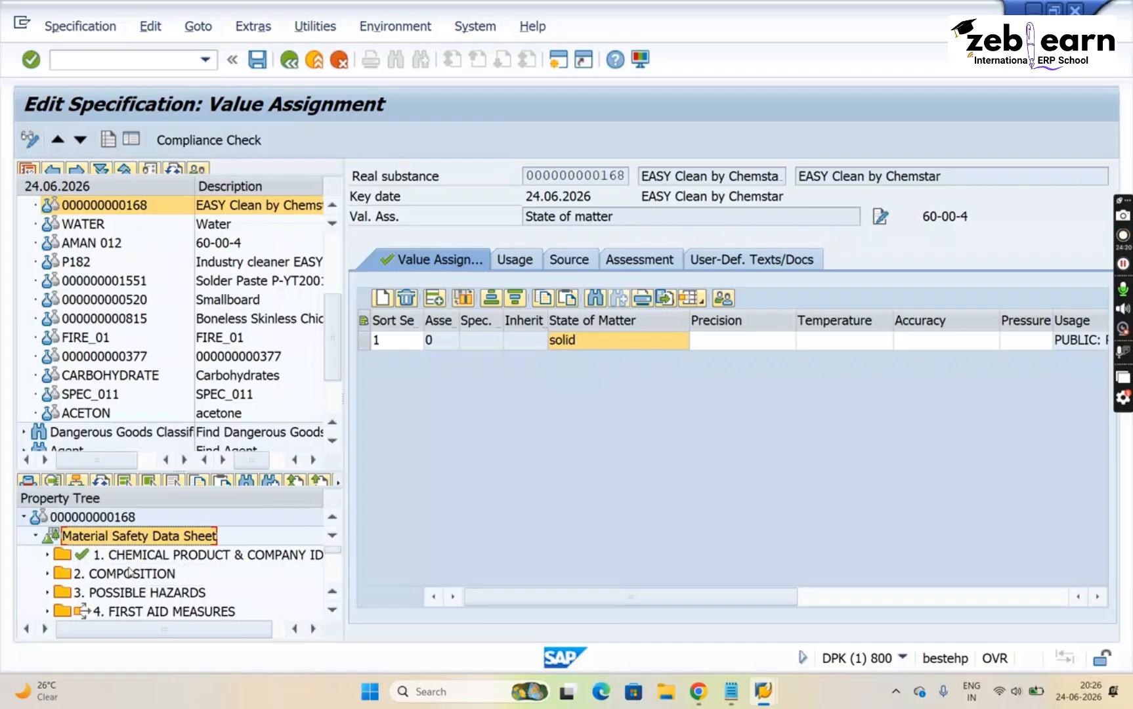
click(130, 558)
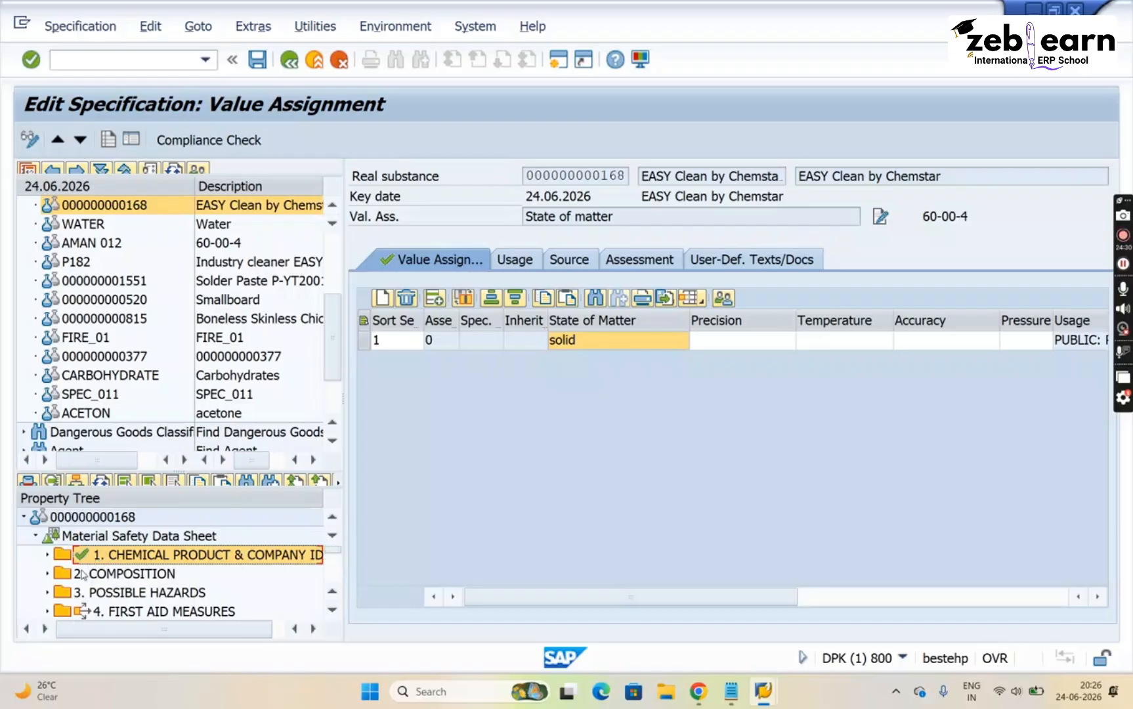
scroll(81, 576, down, 7)
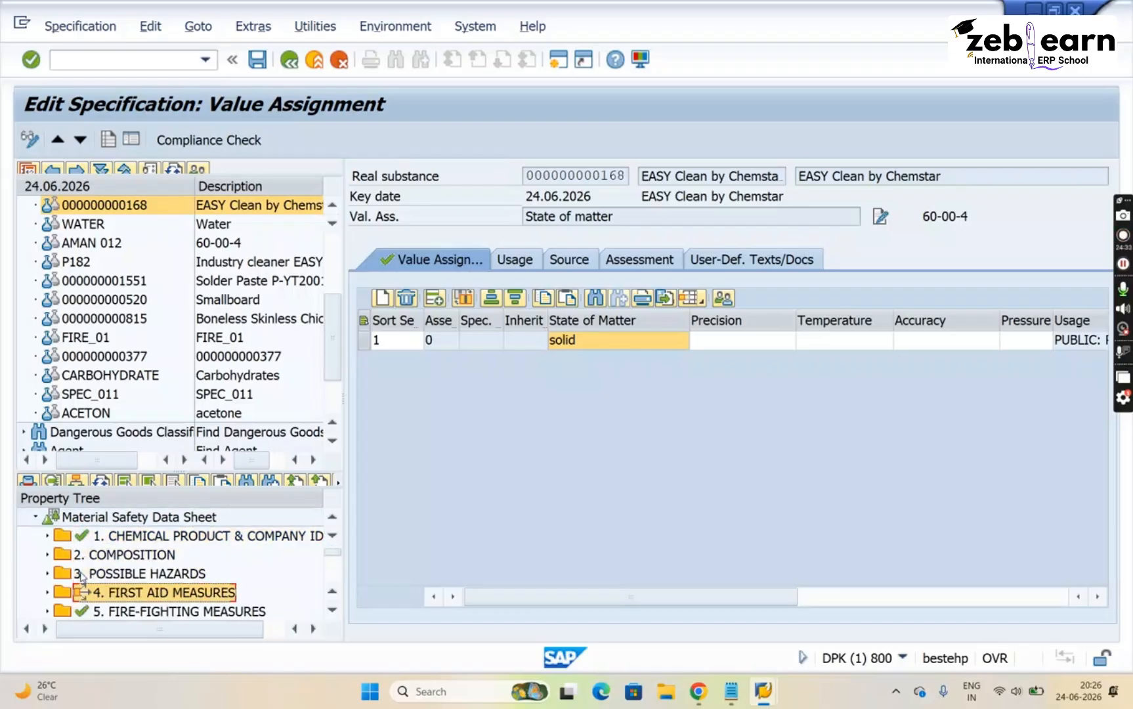
scroll(83, 576, down, 6)
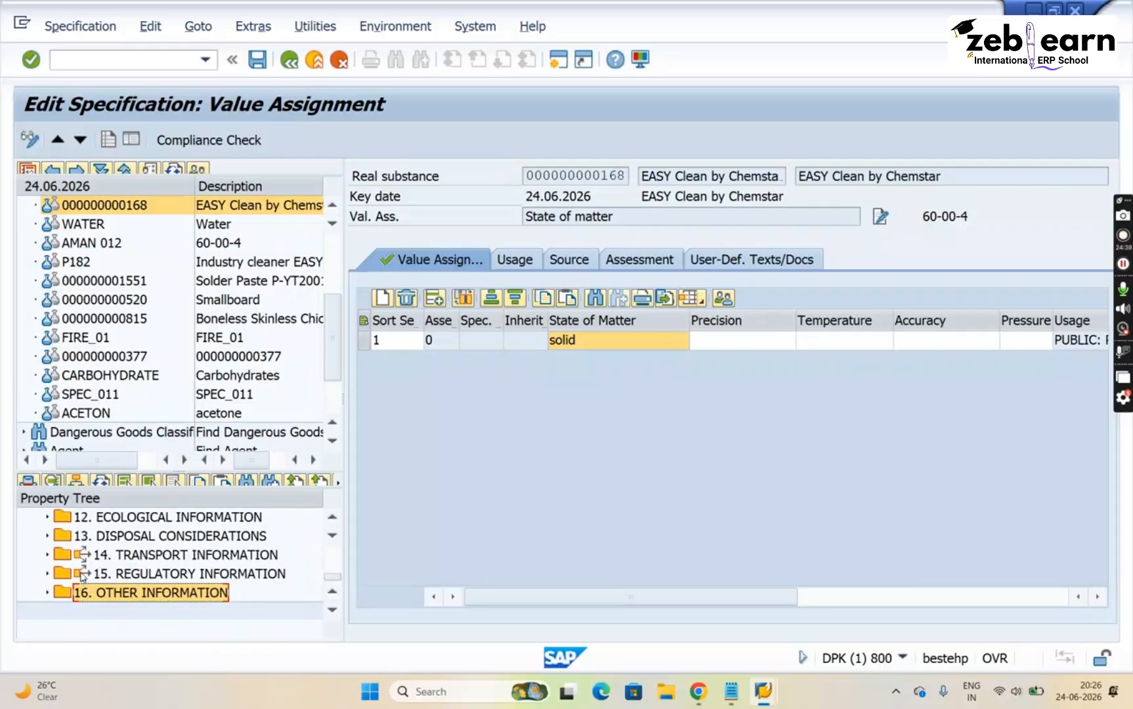
scroll(82, 575, up, 6)
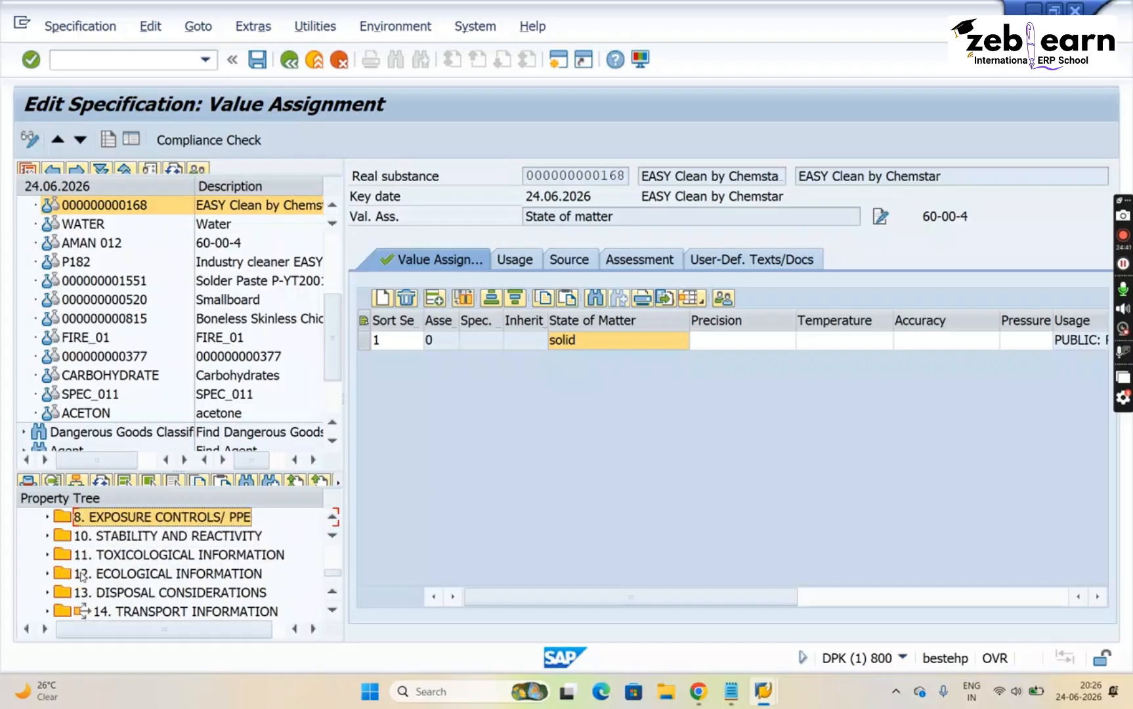
scroll(82, 576, up, 2)
key(Down)
key(Down)
key(Down)
key(Down)
key(Down)
key(Down)
key(Down)
key(Down)
key(Down)
key(Down)
key(Down)
key(Down)
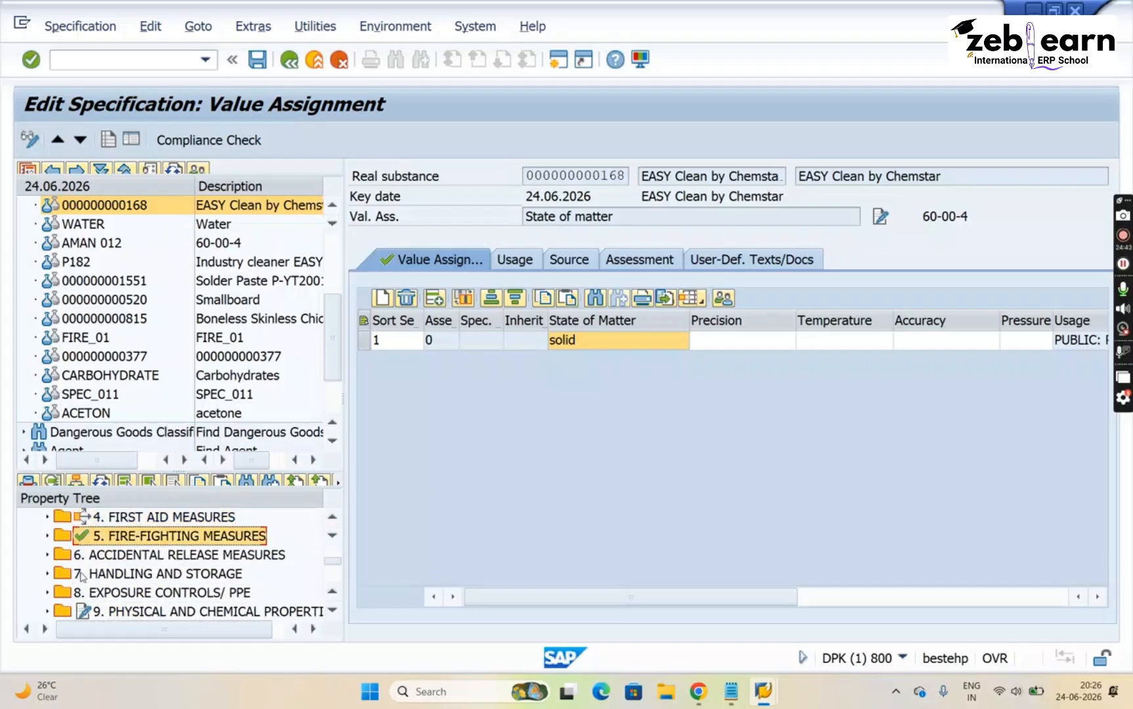
key(Up)
key(Up)
key(Up)
key(Up)
key(Up)
key(Up)
key(Up)
key(Up)
key(Up)
key(Up)
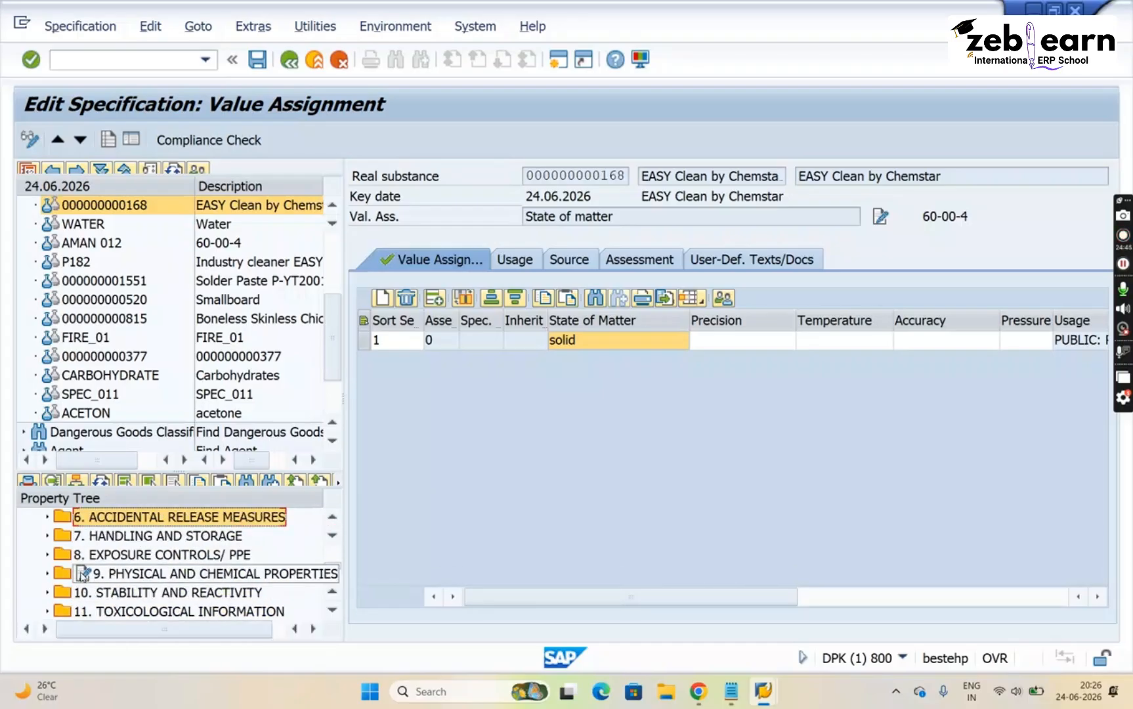
key(Up)
key(Up)
key(Up)
key(Up)
key(Up)
key(Up)
key(Up)
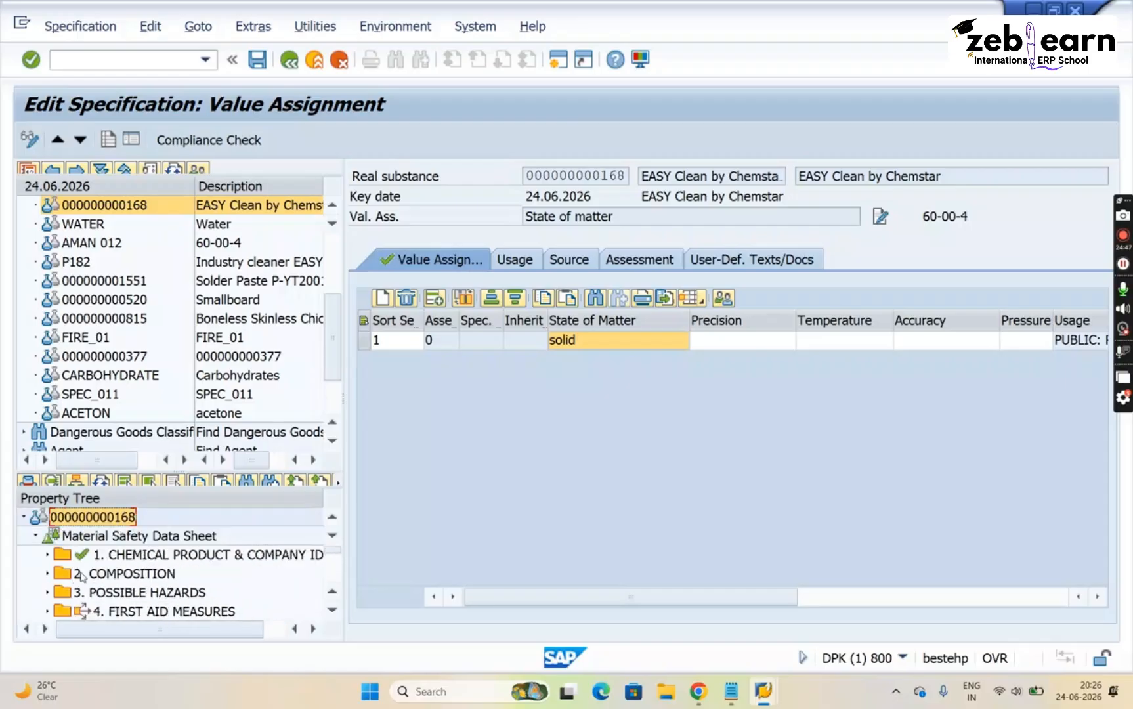
key(Down)
key(Down)
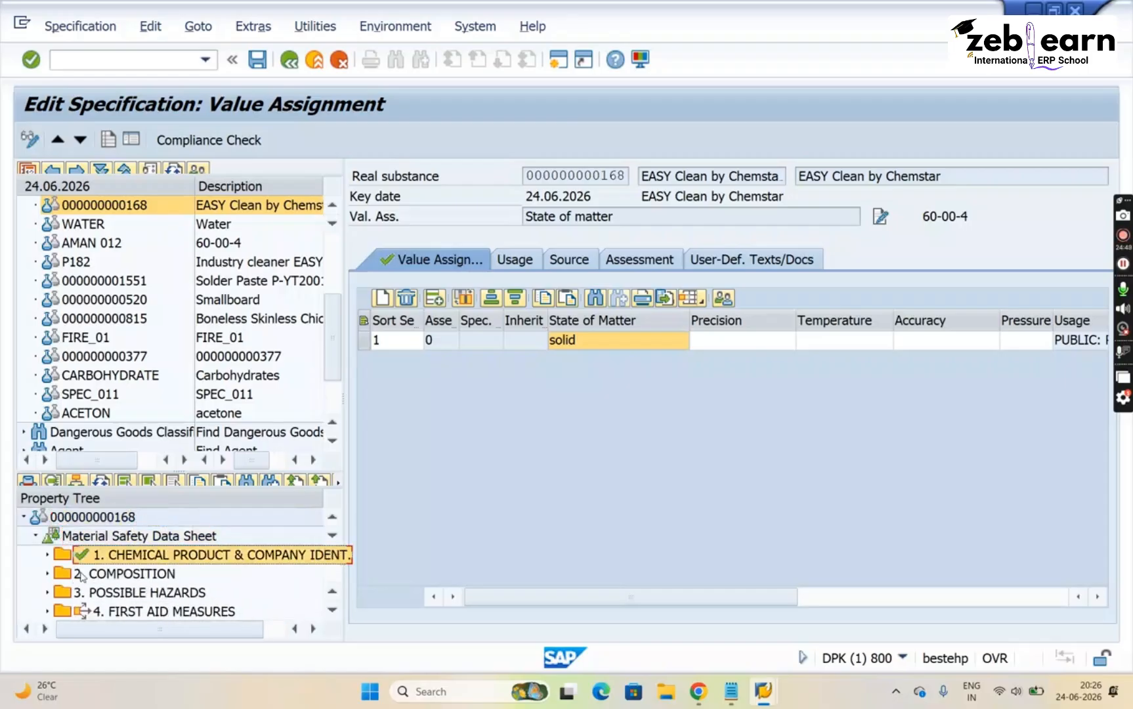
Go through the property folders from 2. COMPOSITION down to 15. REGULATORY INFORMATION and return to the Material Safety Data Sheet node
click(82, 576)
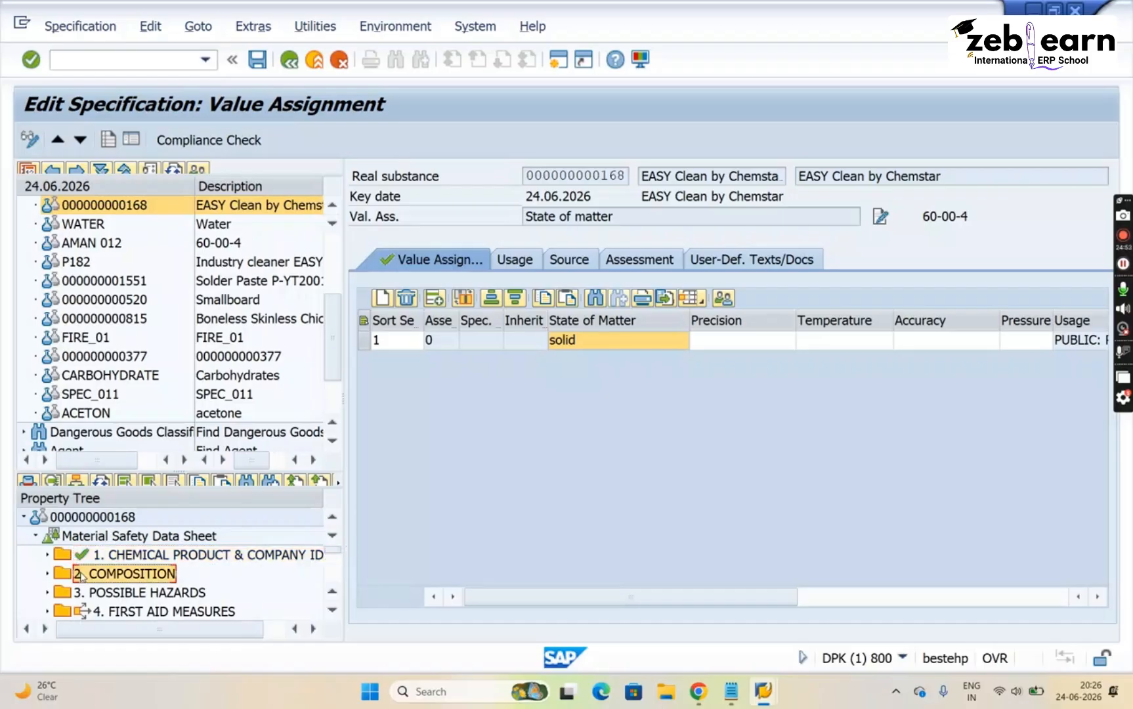
key(Down)
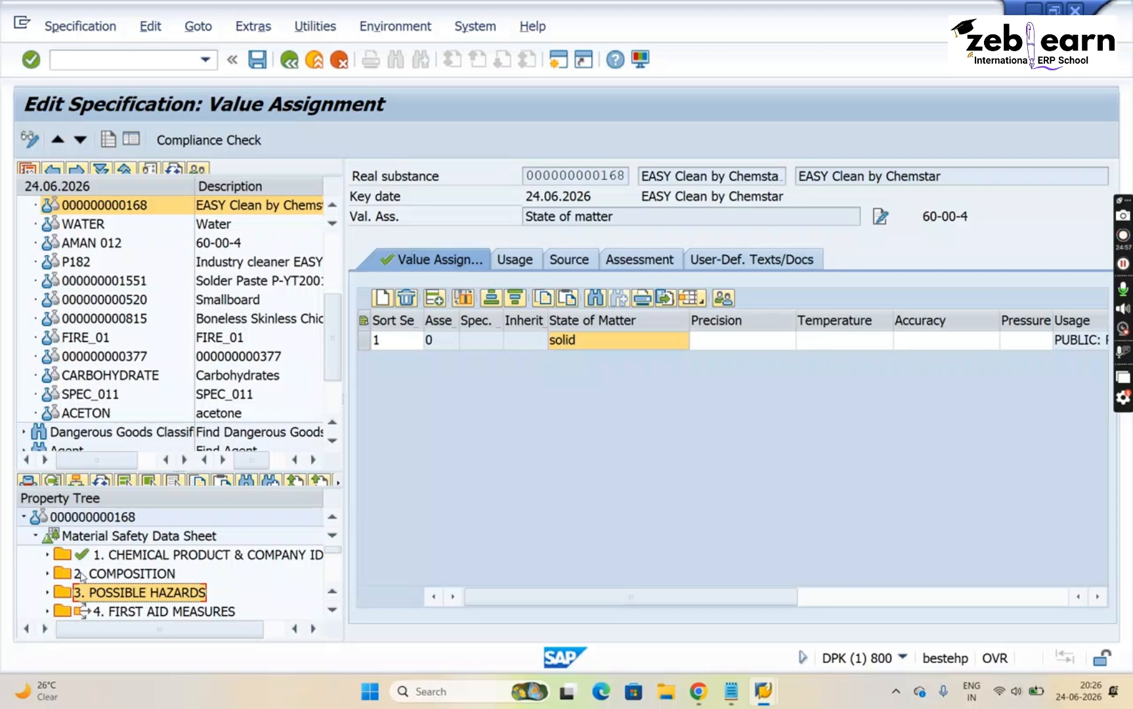
key(Up)
key(Up)
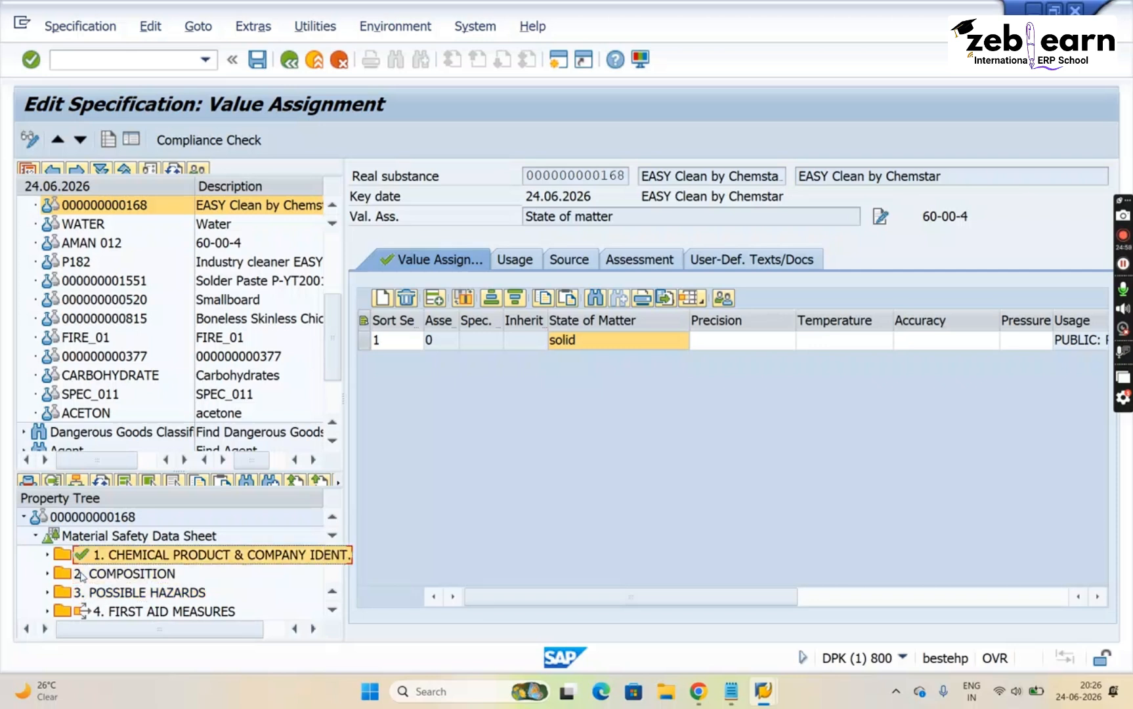
key(Down)
key(Down)
key(Down)
key(Down)
key(Down)
key(Down)
key(Down)
key(Down)
key(Down)
key(Down)
key(Down)
key(Down)
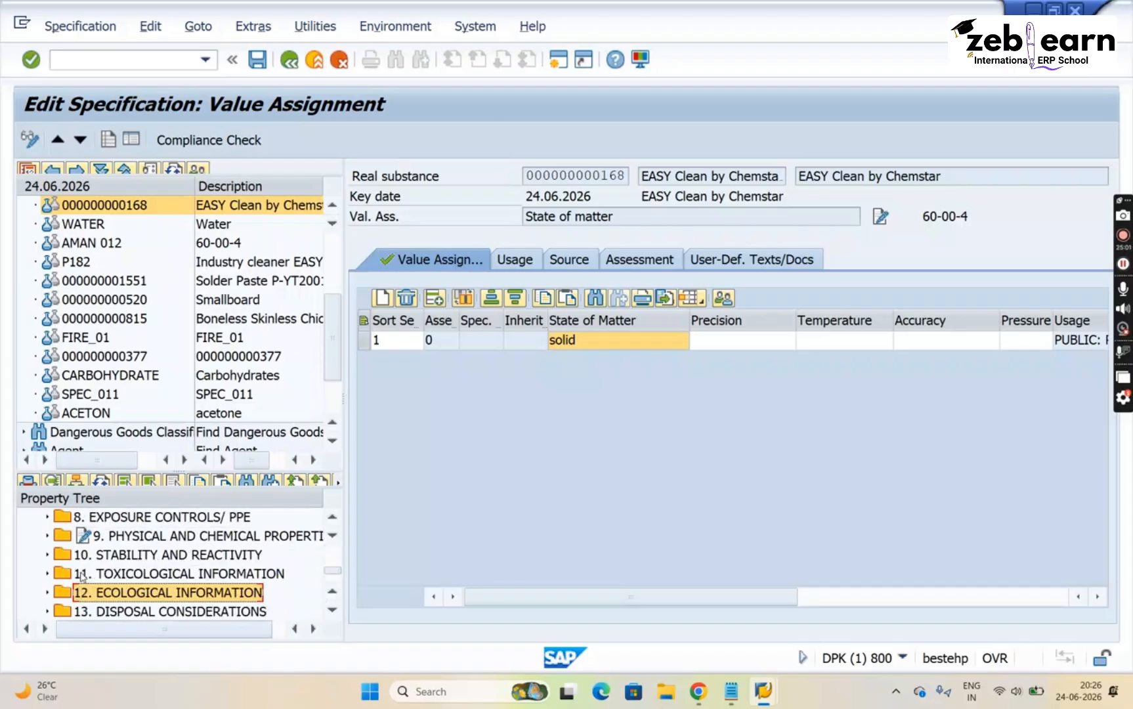
key(Up)
key(Up)
key(Up)
key(Up)
key(Up)
key(Up)
key(Up)
key(Up)
key(Up)
key(Up)
key(Up)
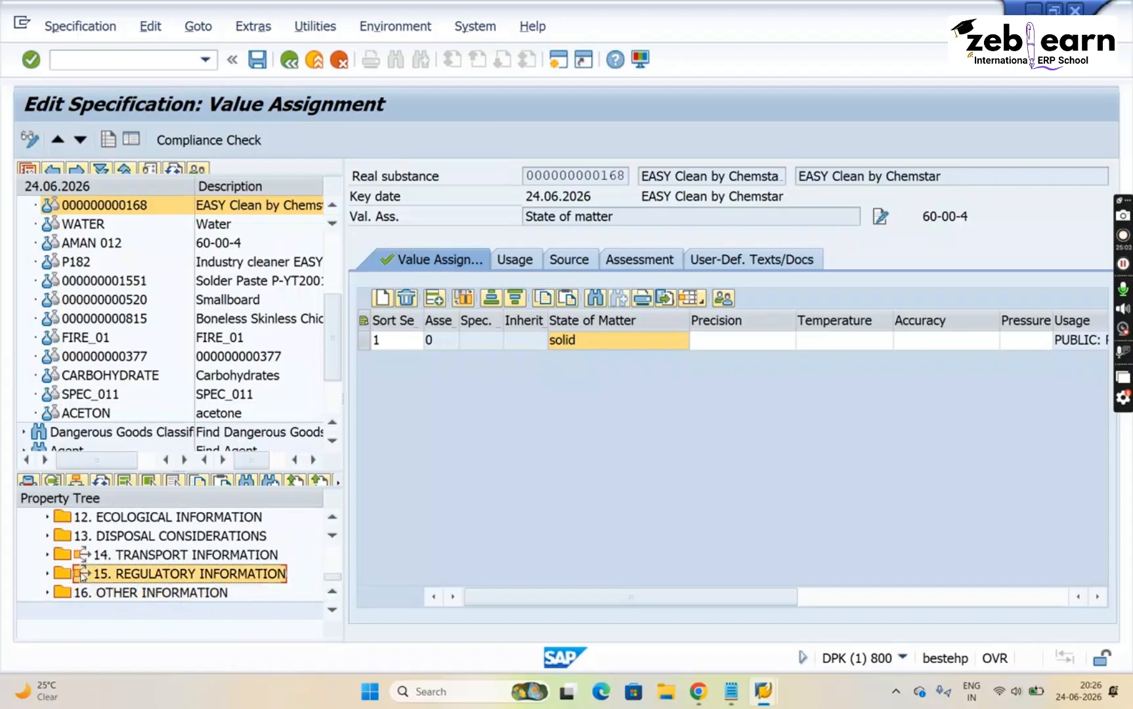
key(Up)
key(Up)
key(Up)
key(Up)
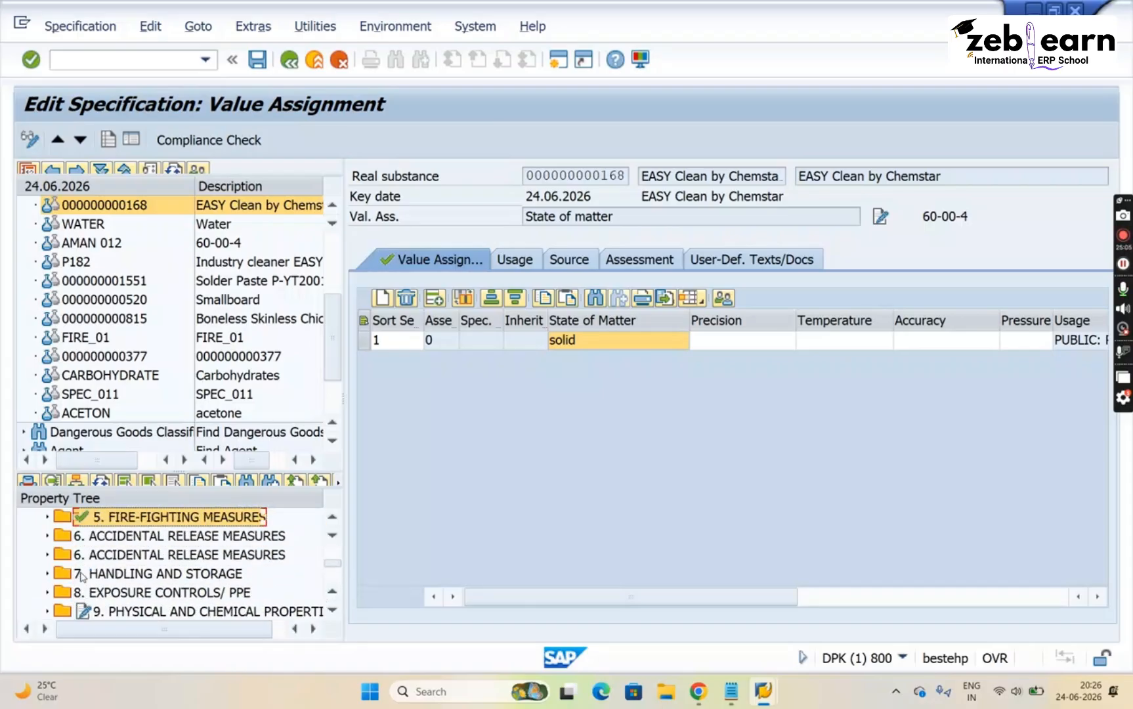
scroll(82, 576, up, 1)
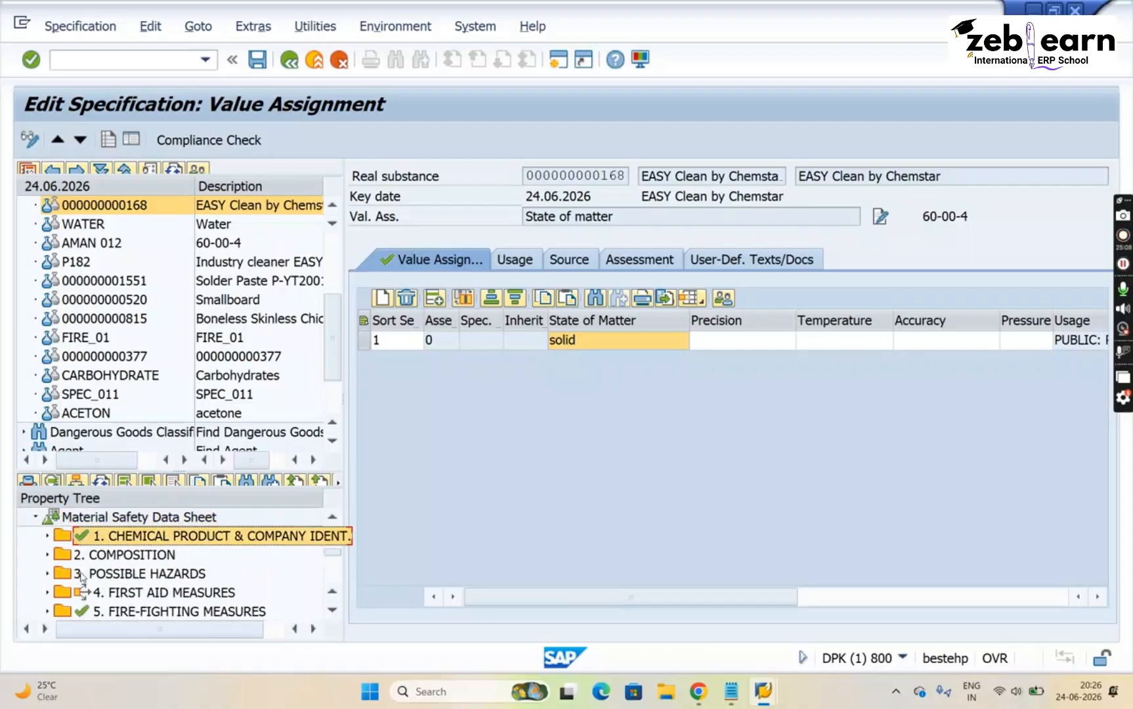
key(Up)
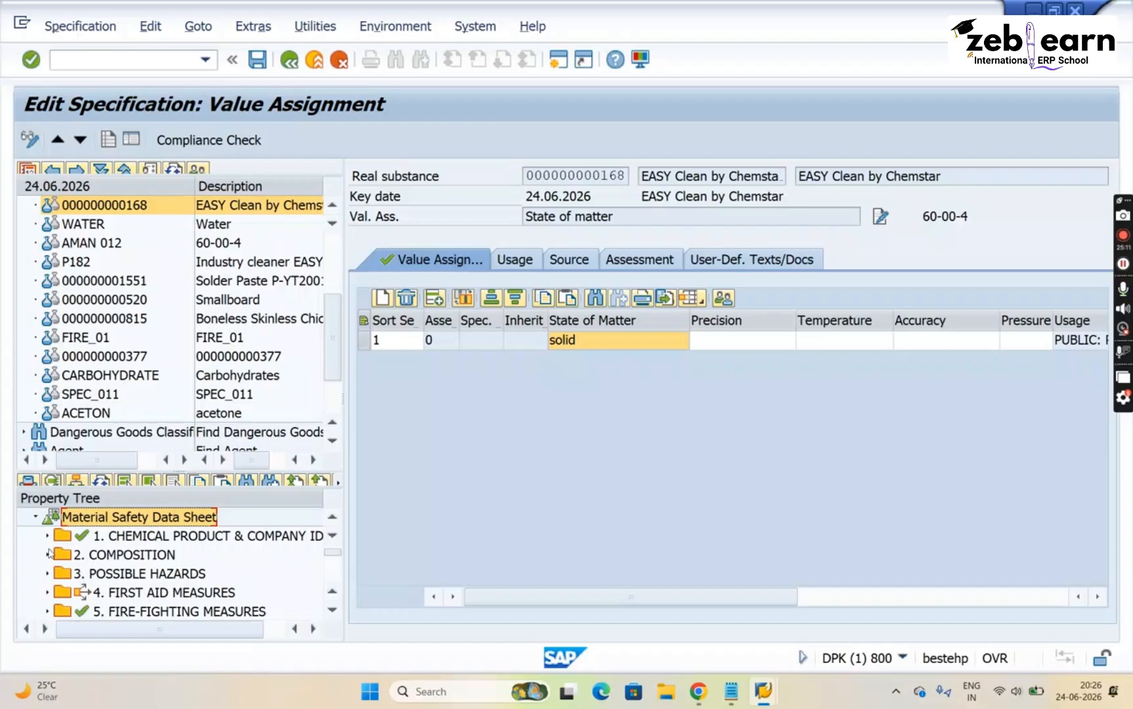
key(Down)
key(Down)
key(Down)
key(Down)
key(Down)
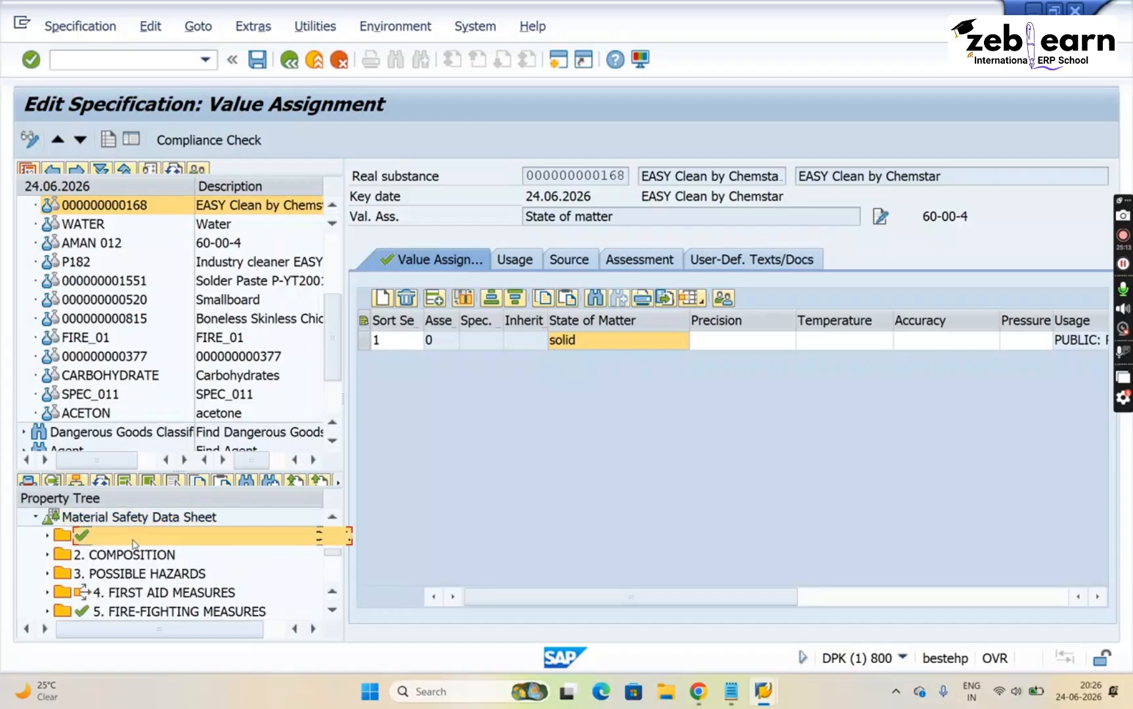
key(Down)
key(Down)
key(Down)
key(Down)
key(Down)
key(Down)
key(Down)
key(Down)
key(Down)
key(Down)
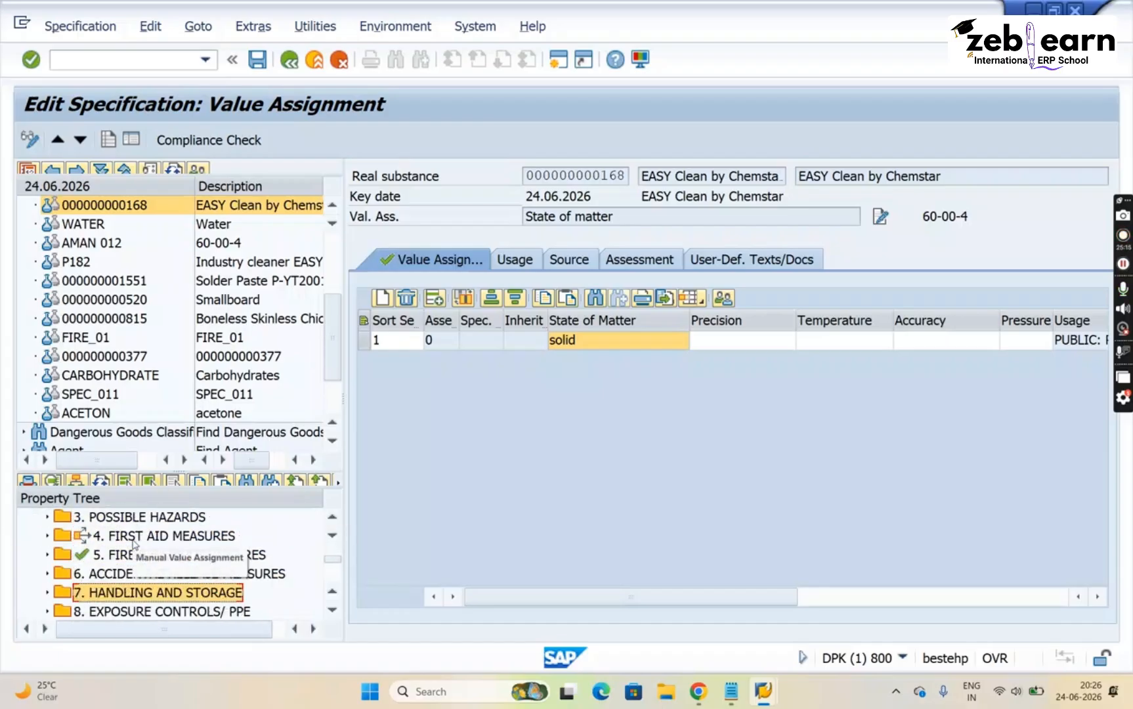
key(Down)
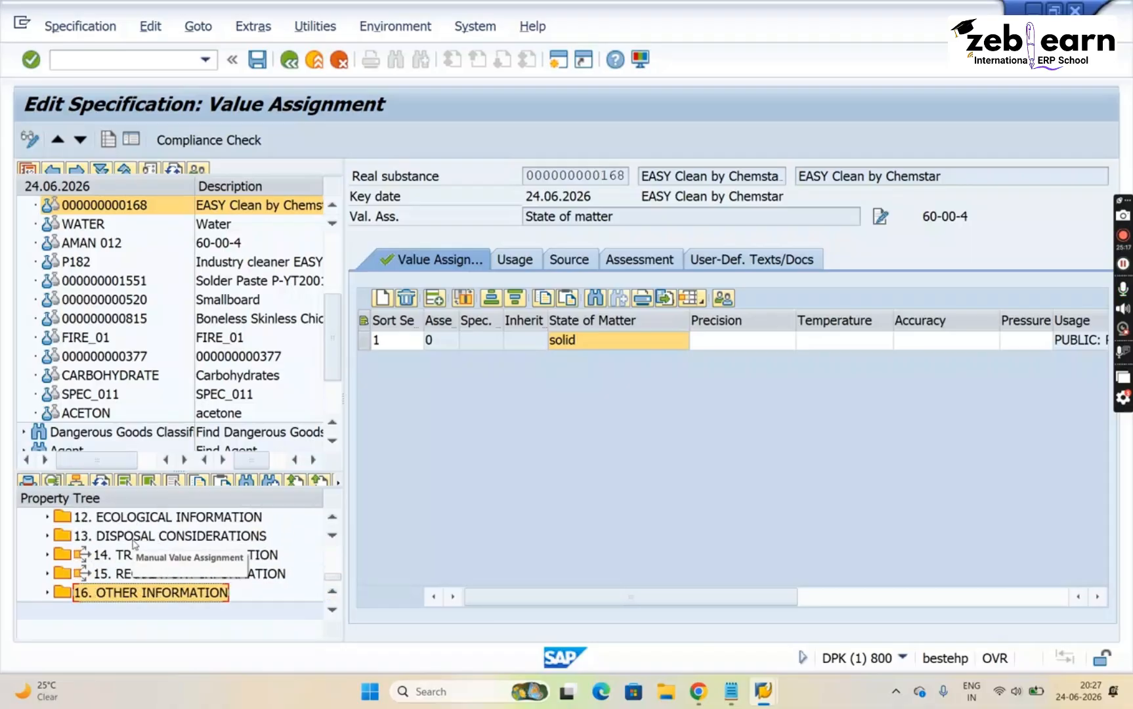
key(Up)
key(Up)
key(Up)
key(Up)
key(Up)
key(Up)
key(Up)
key(Up)
key(Up)
key(Up)
key(Up)
key(Up)
key(Up)
key(Up)
key(Up)
key(Up)
key(Up)
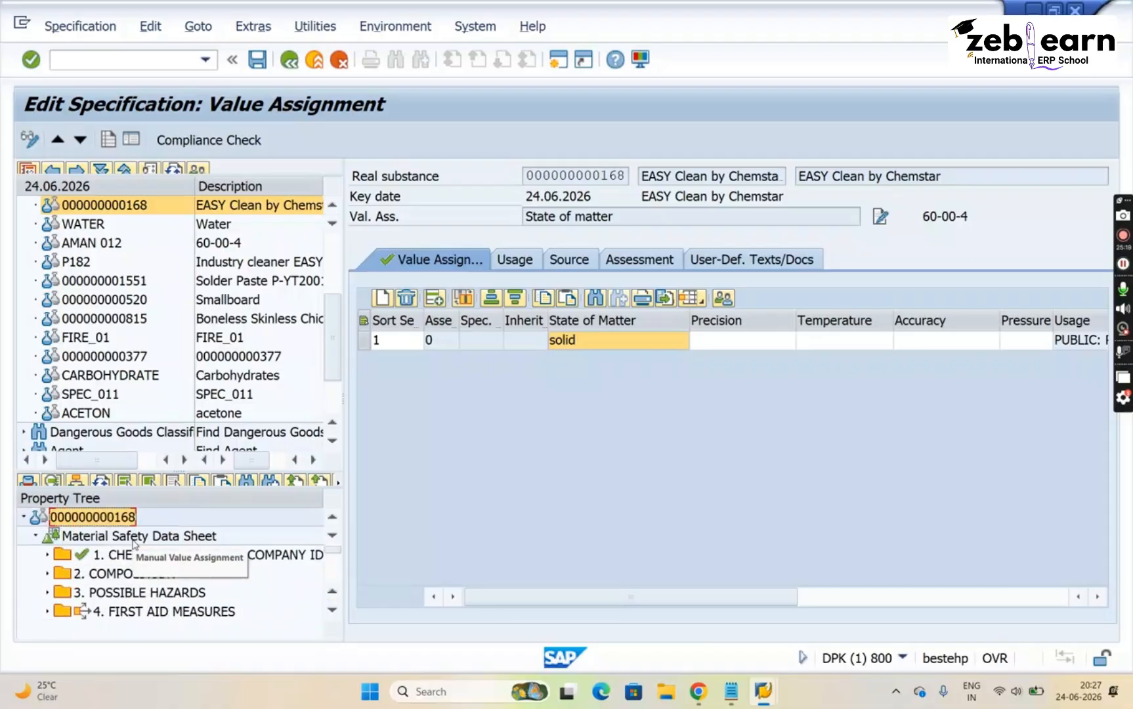
Examine the upper tree levels: the specification node, Material Safety Data Sheet, 1. CHEMICAL PRODUCT & COMPANY IDENT. and 2. COMPOSITION
key(Down)
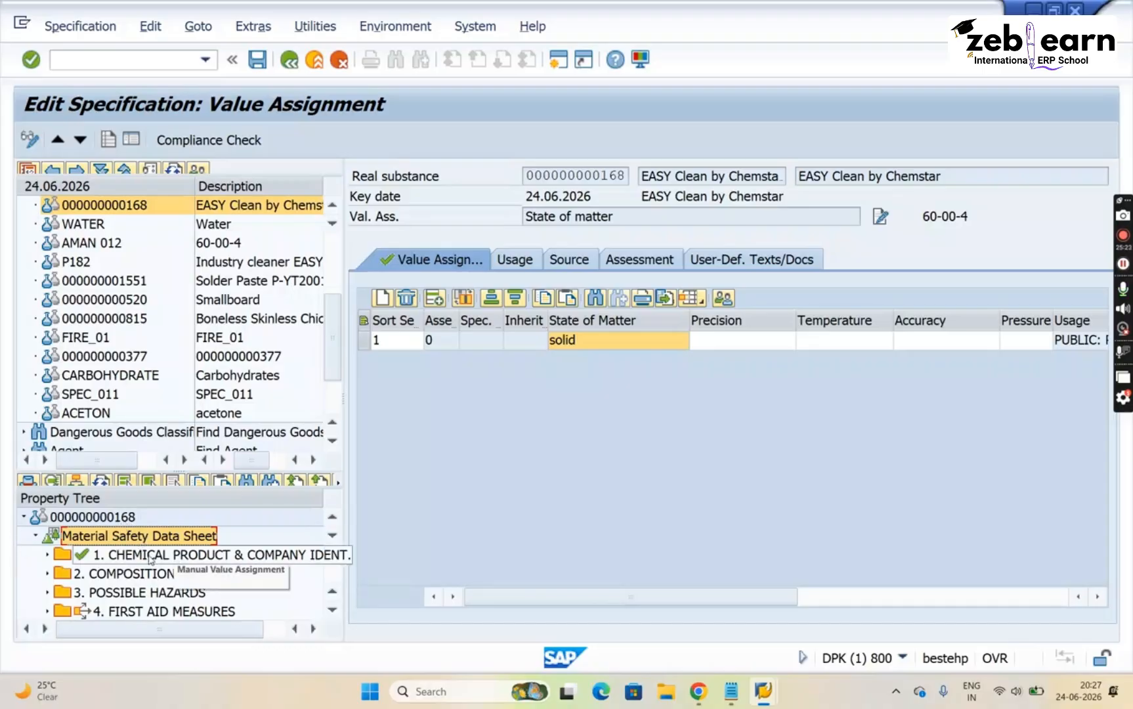
click(146, 560)
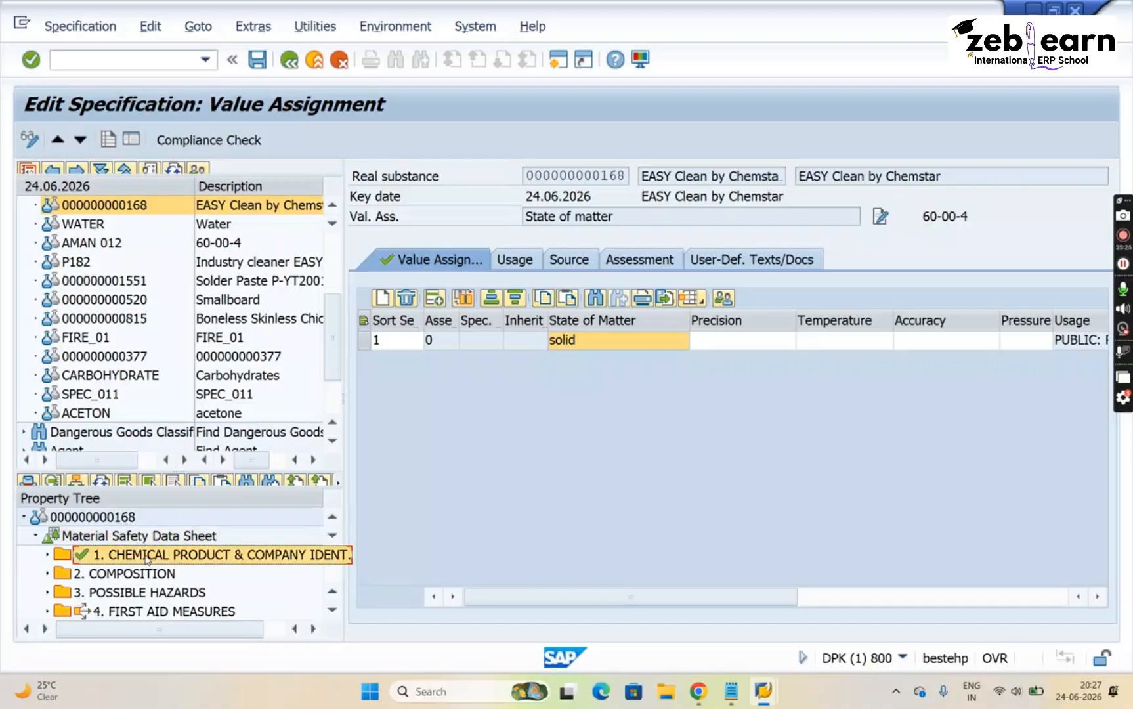
click(97, 518)
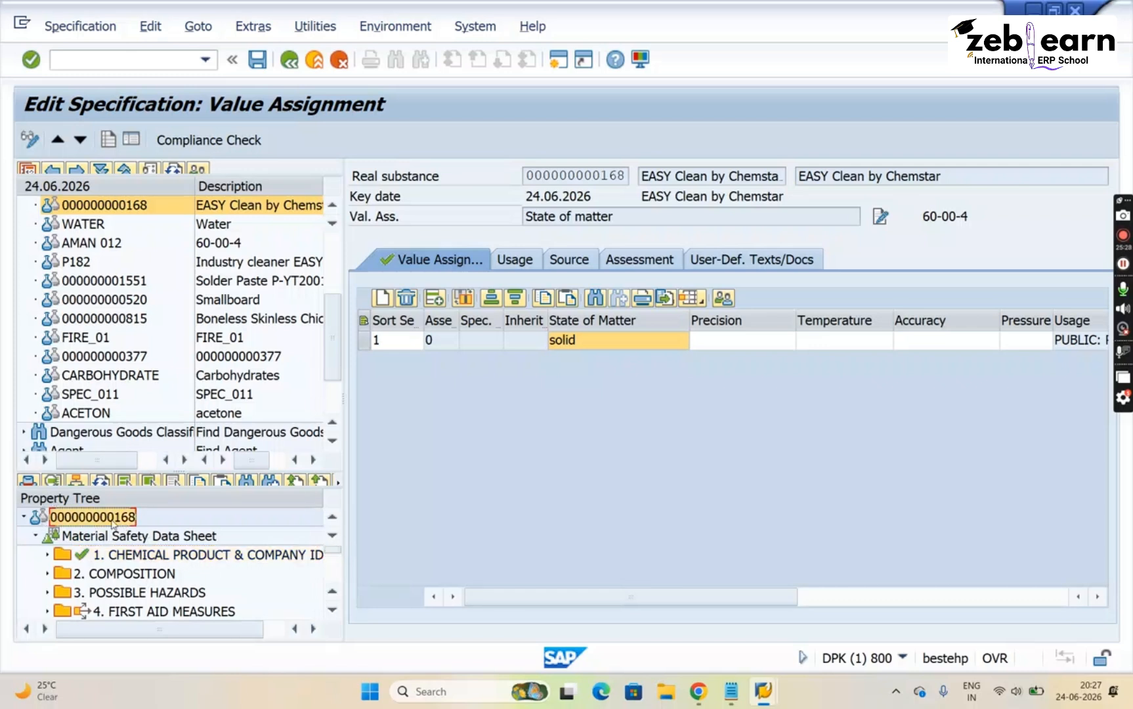
click(128, 540)
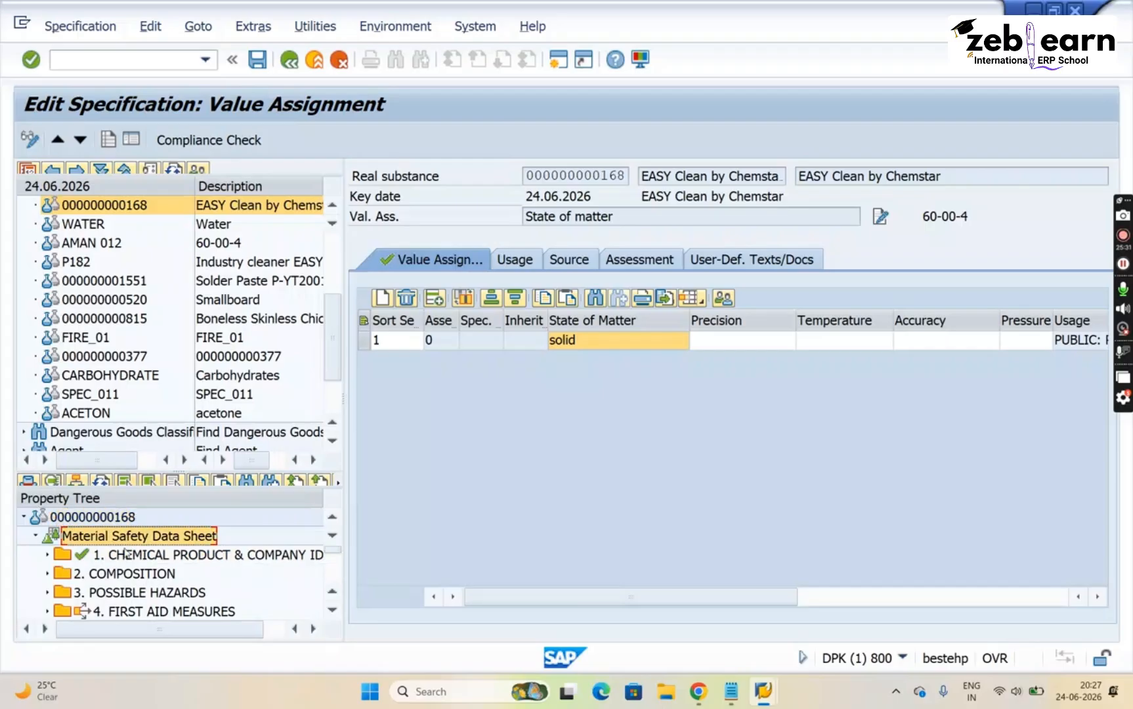
click(118, 575)
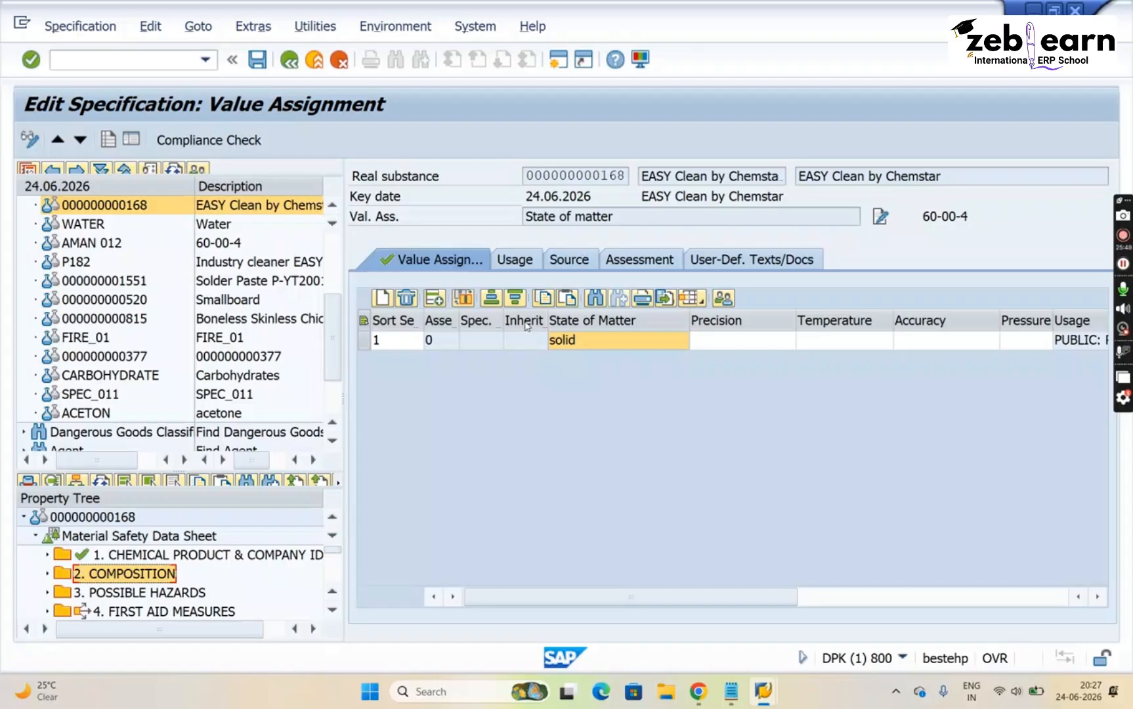
click(129, 535)
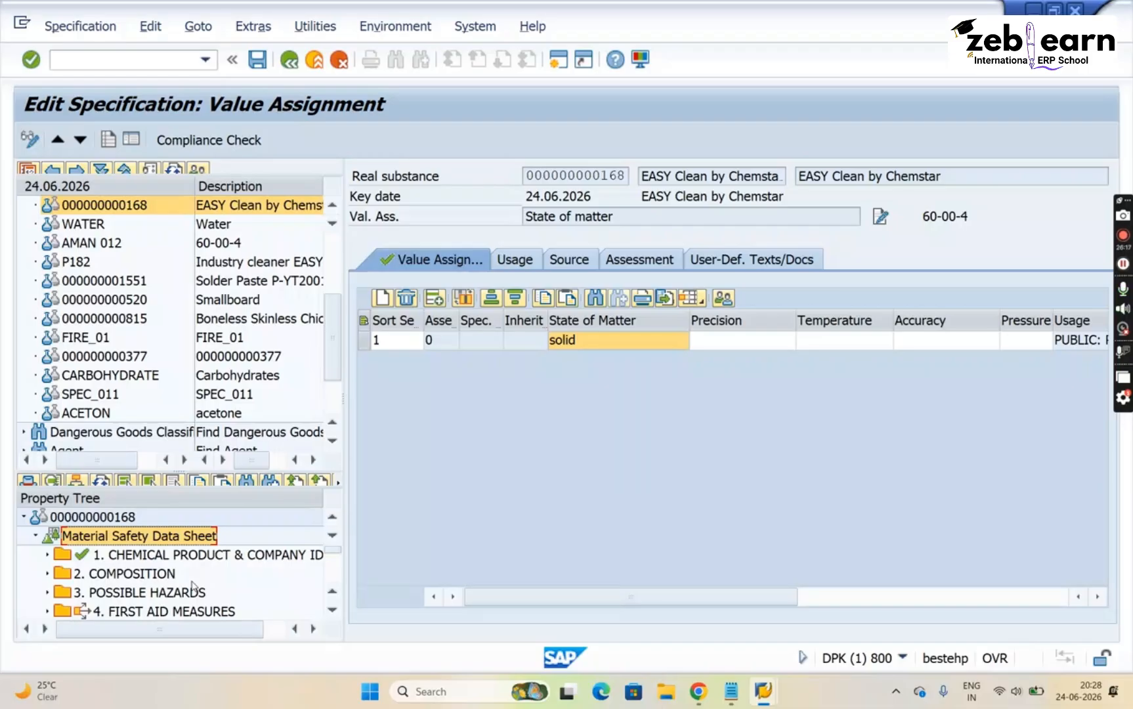
click(141, 210)
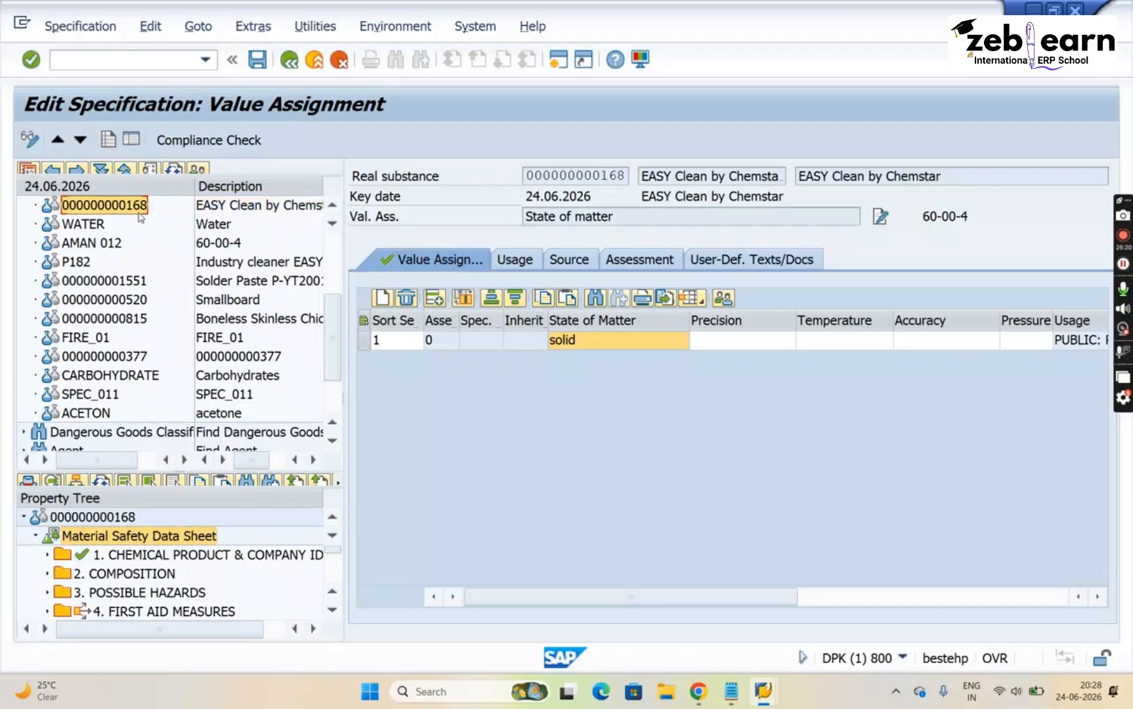
click(139, 543)
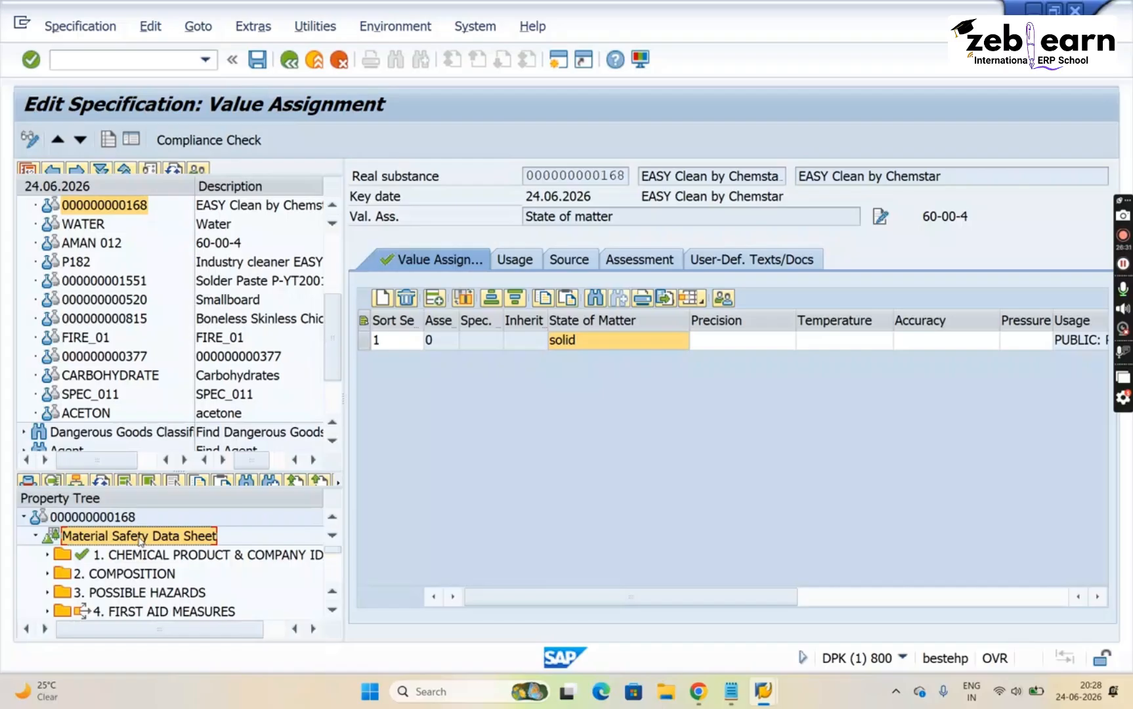
right_click(140, 536)
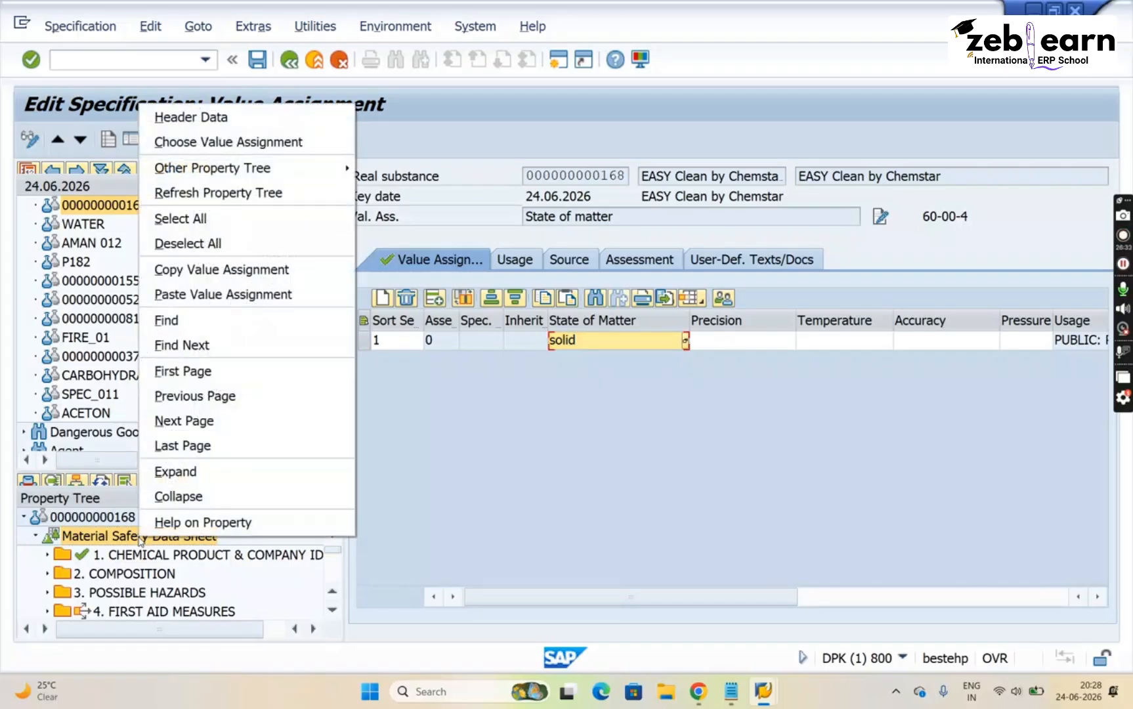
mouse_move(195, 169)
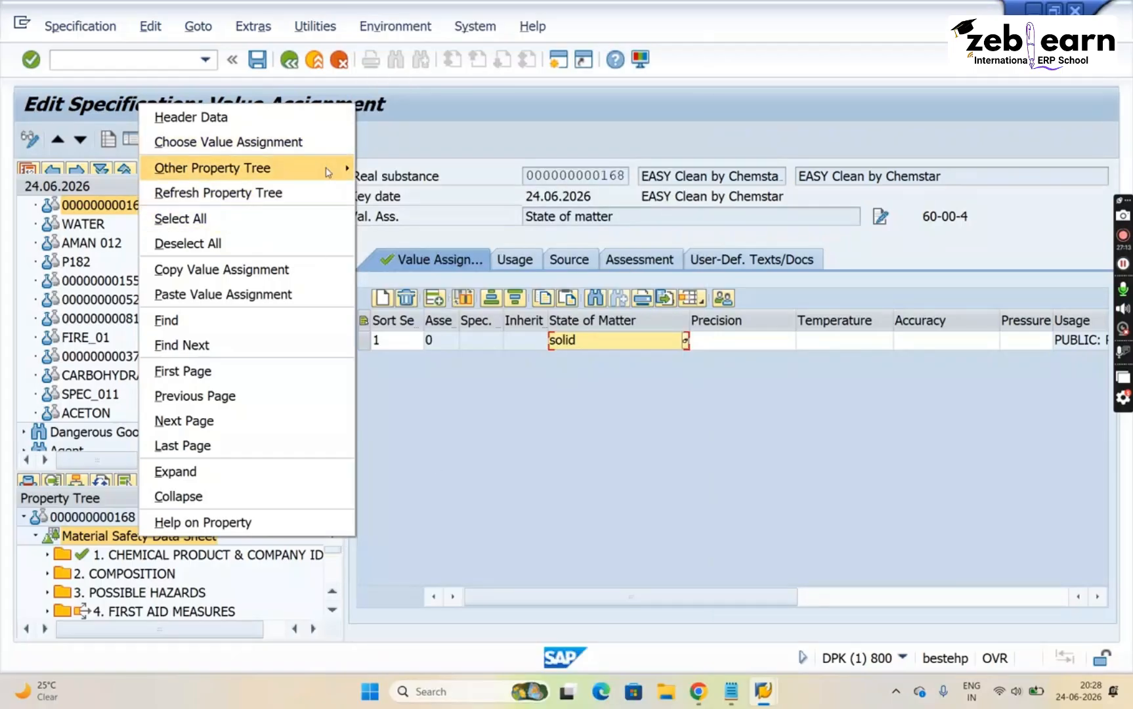
mouse_move(330, 170)
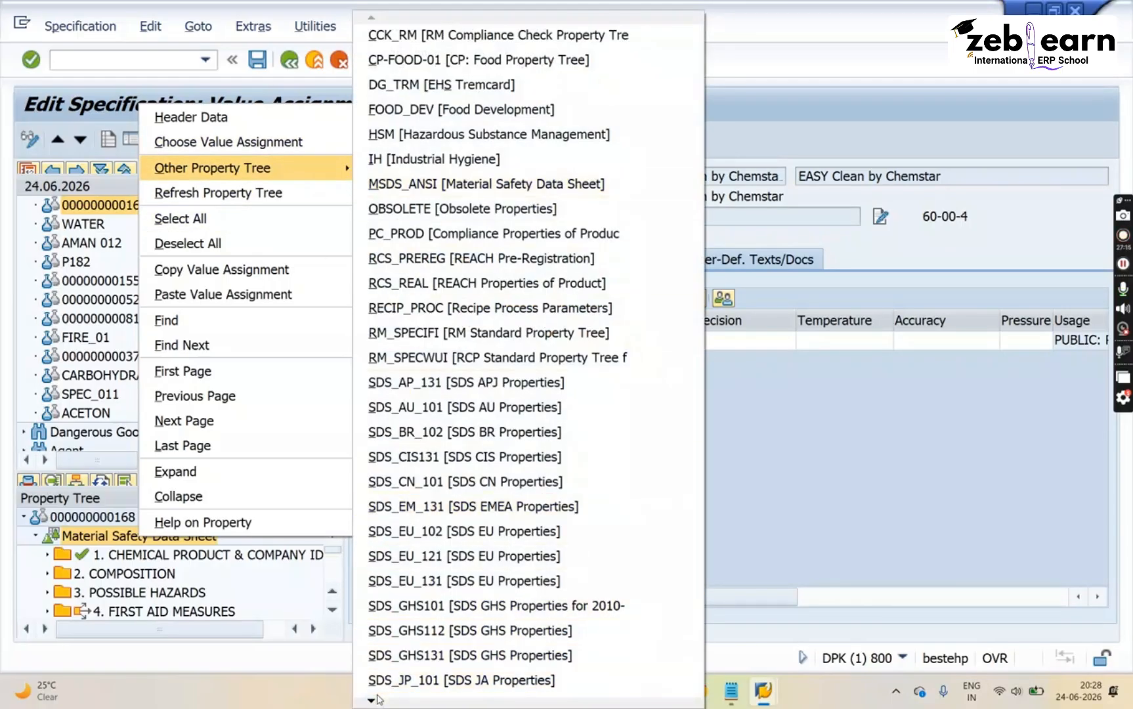
mouse_move(373, 701)
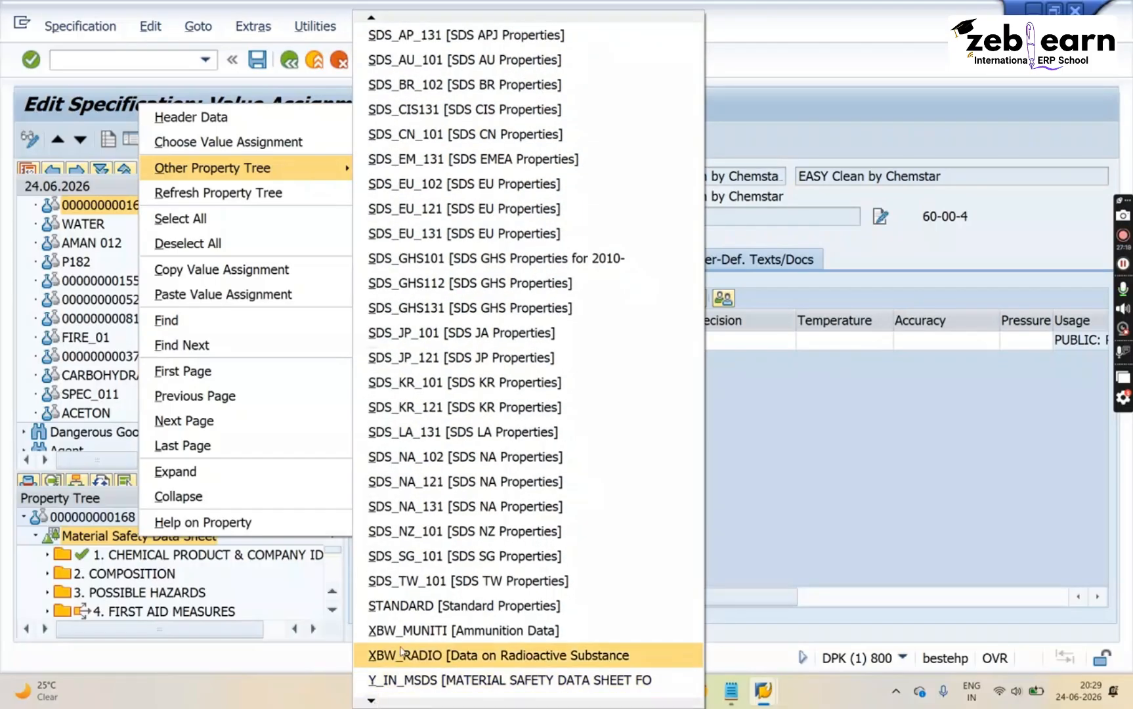
click(434, 607)
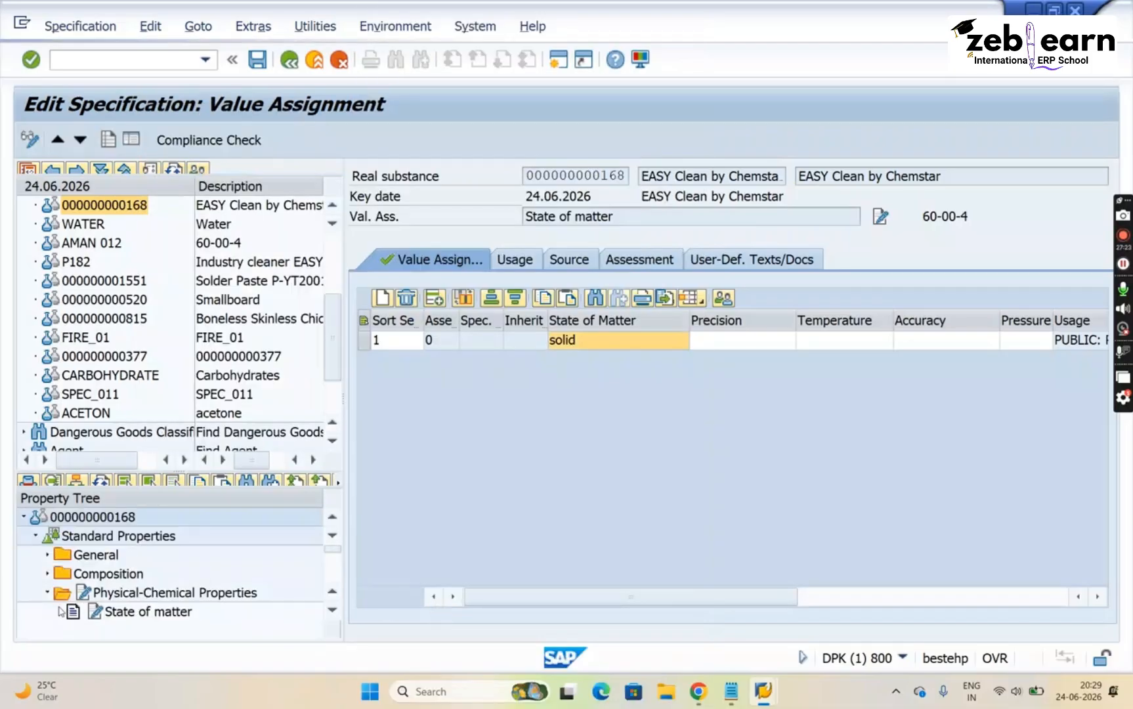
click(47, 593)
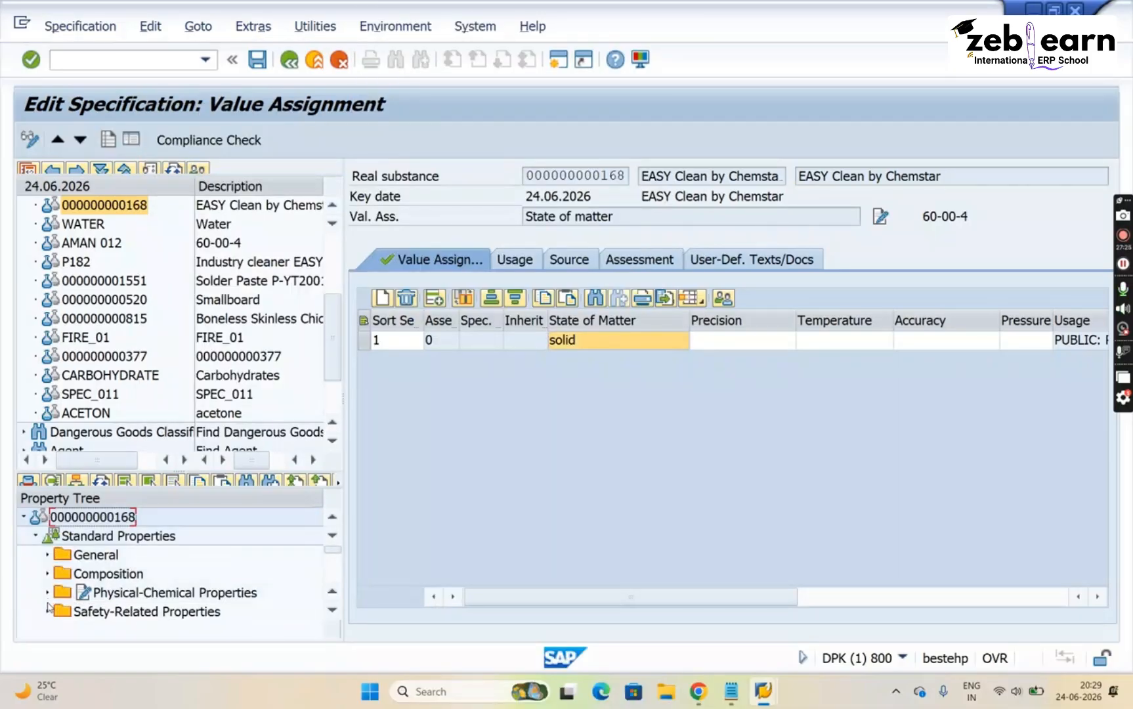
Look over the first folders of the Standard Properties tree down to Ecotoxicology and return to the Standard Properties node
click(333, 612)
click(333, 612)
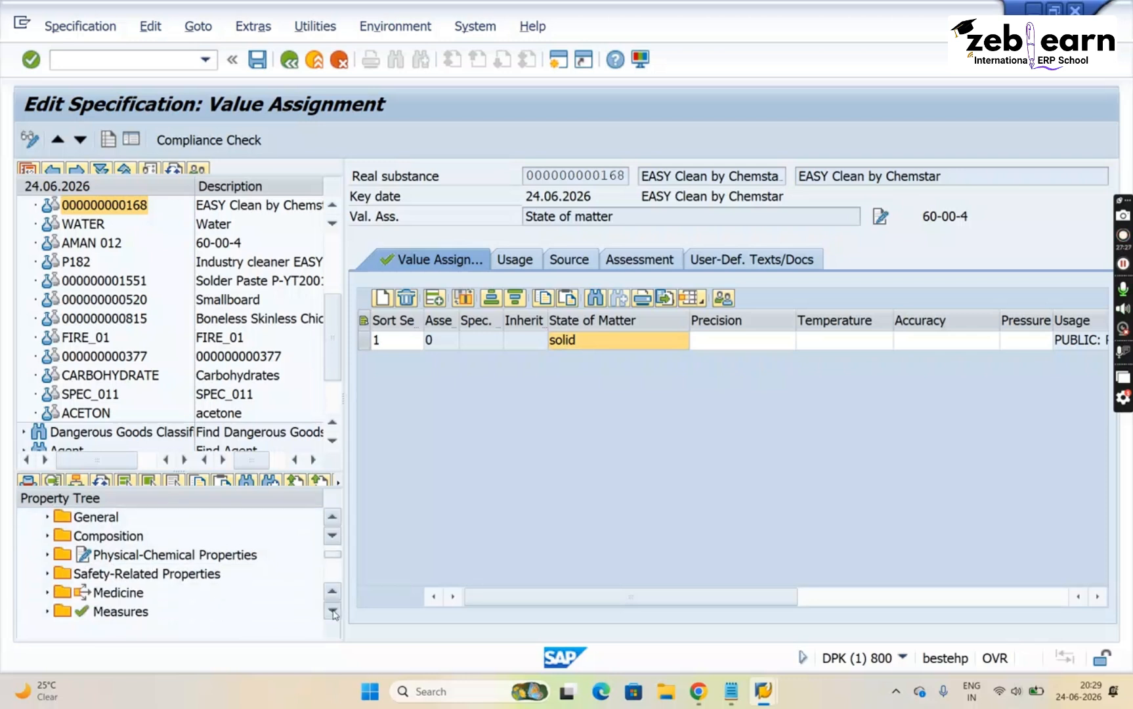
click(334, 612)
click(333, 612)
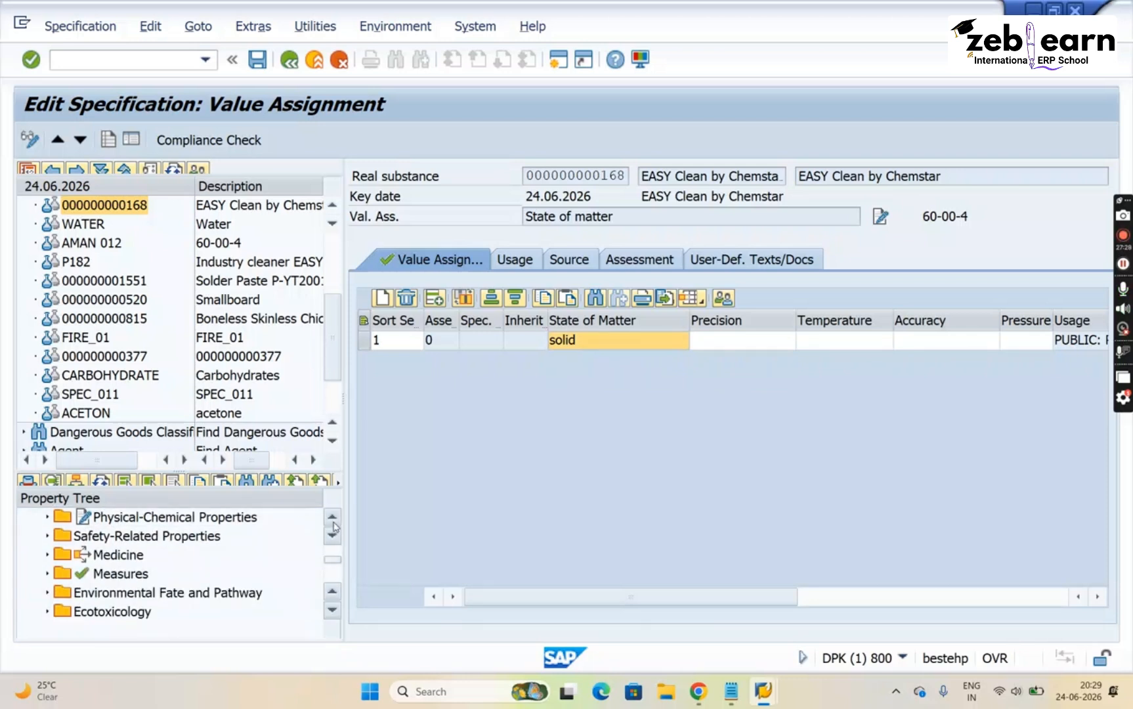
scroll(333, 525, up, 2)
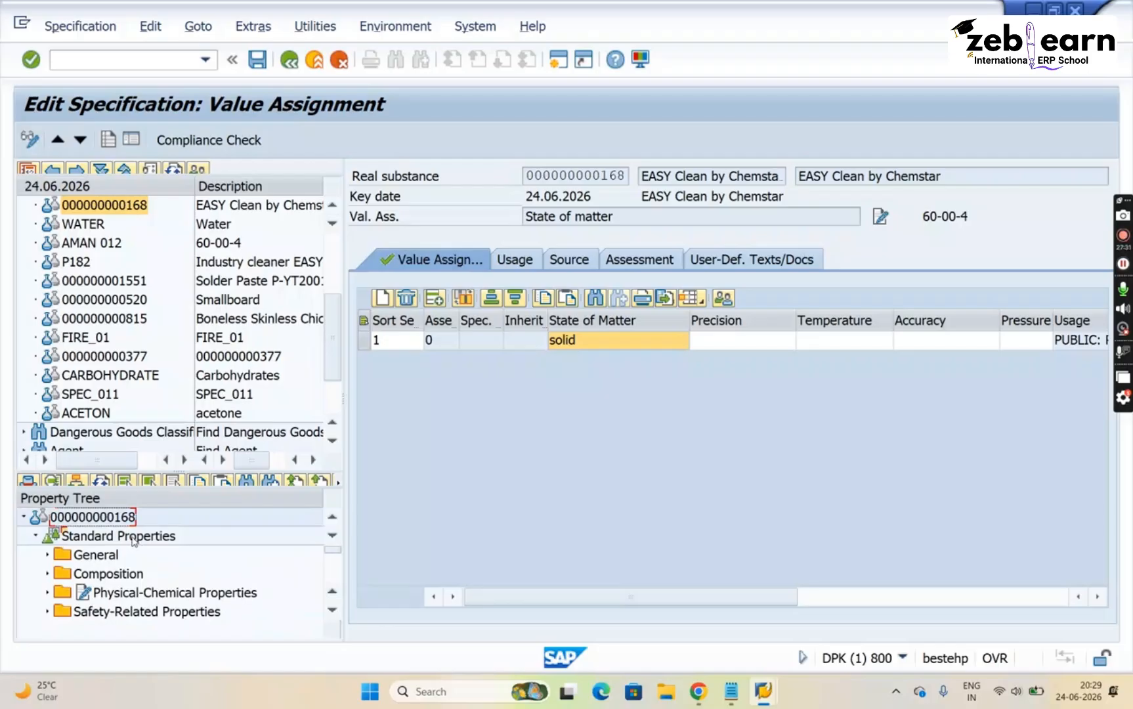
click(134, 537)
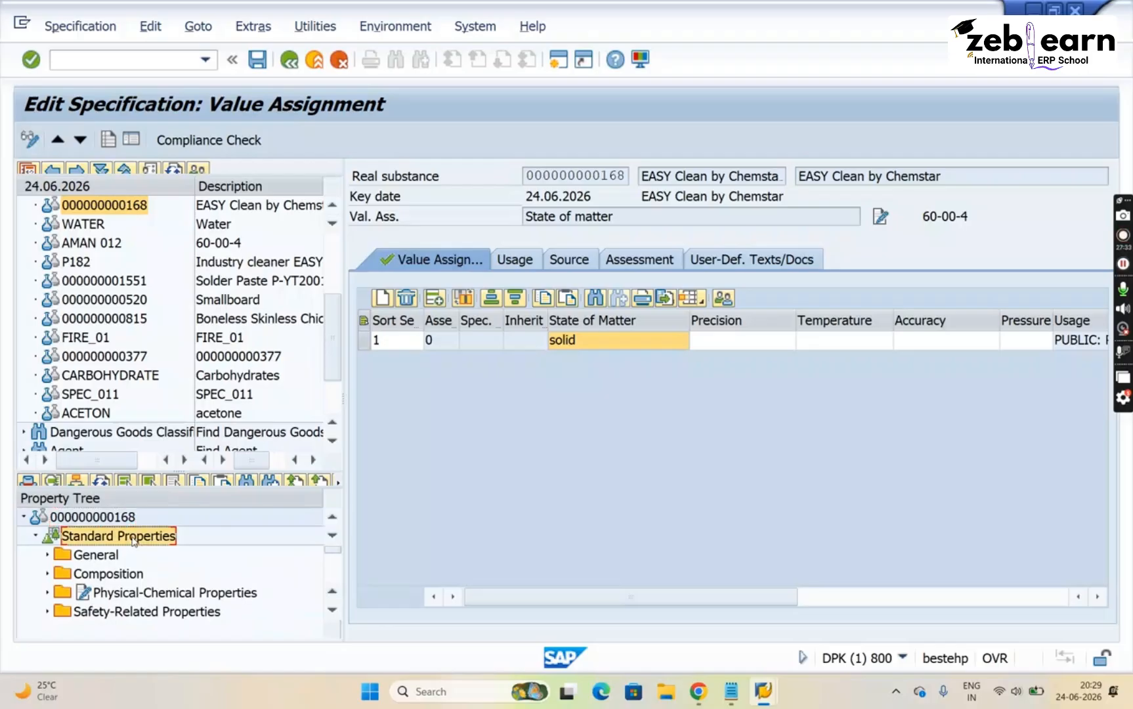
Go through the Standard Properties folders one by one from General to the end of the tree
click(98, 556)
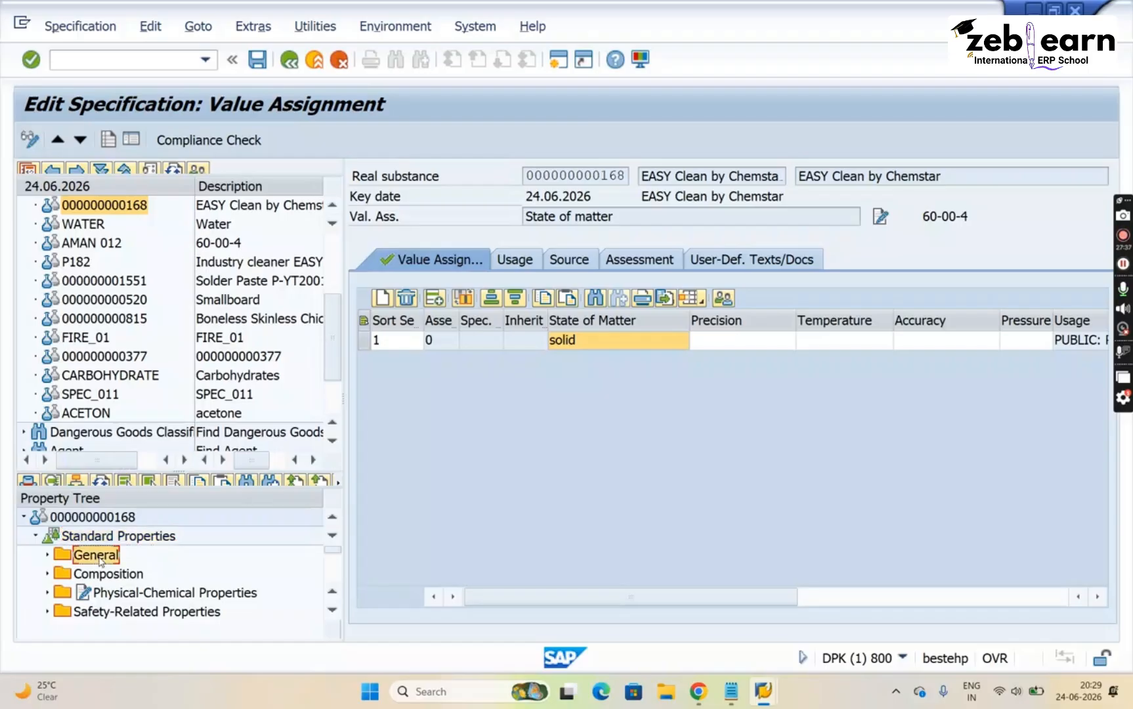
key(Down)
key(Down)
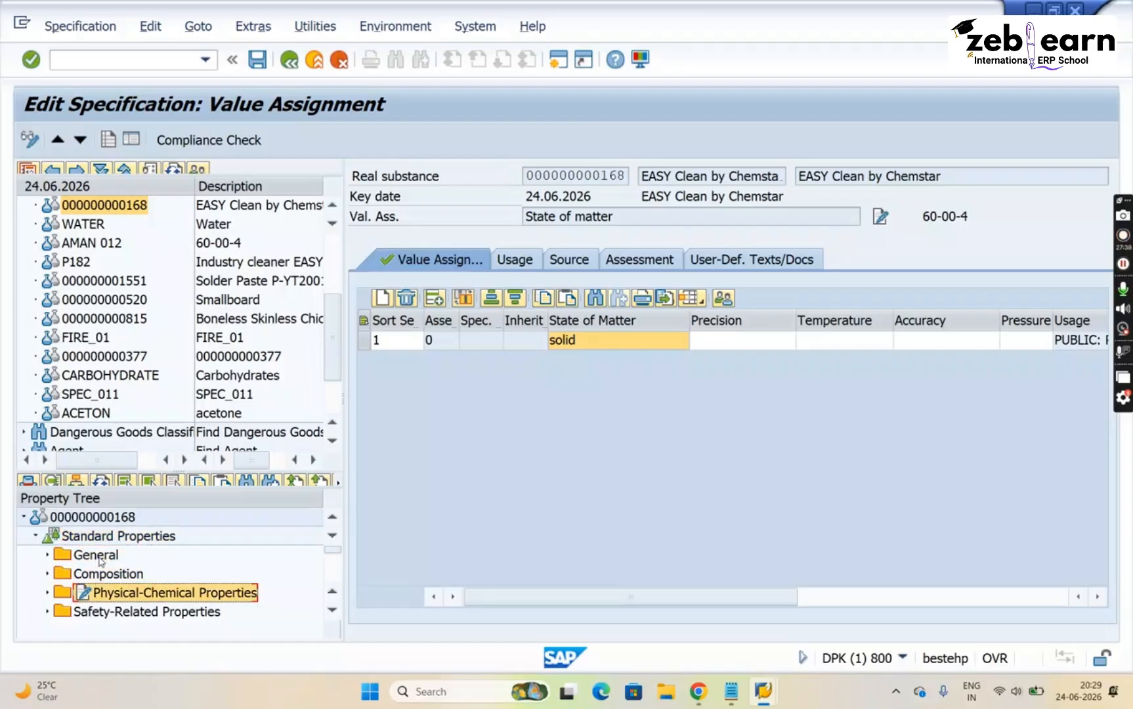
key(Down)
key(Down)
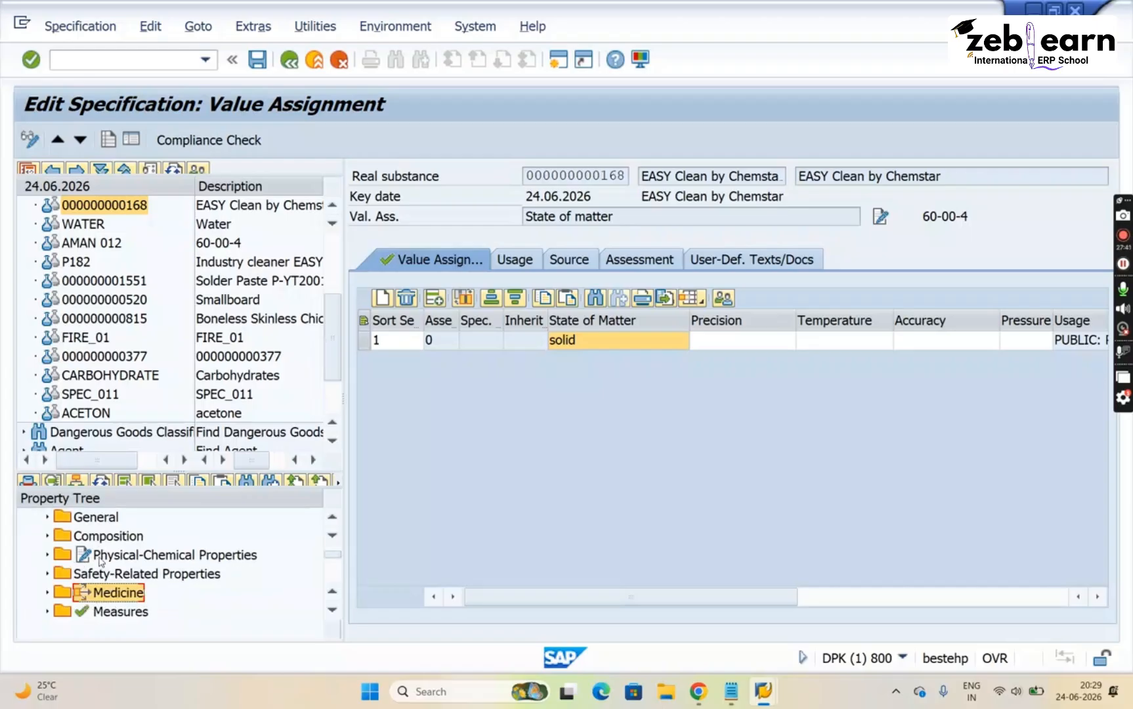
key(Down)
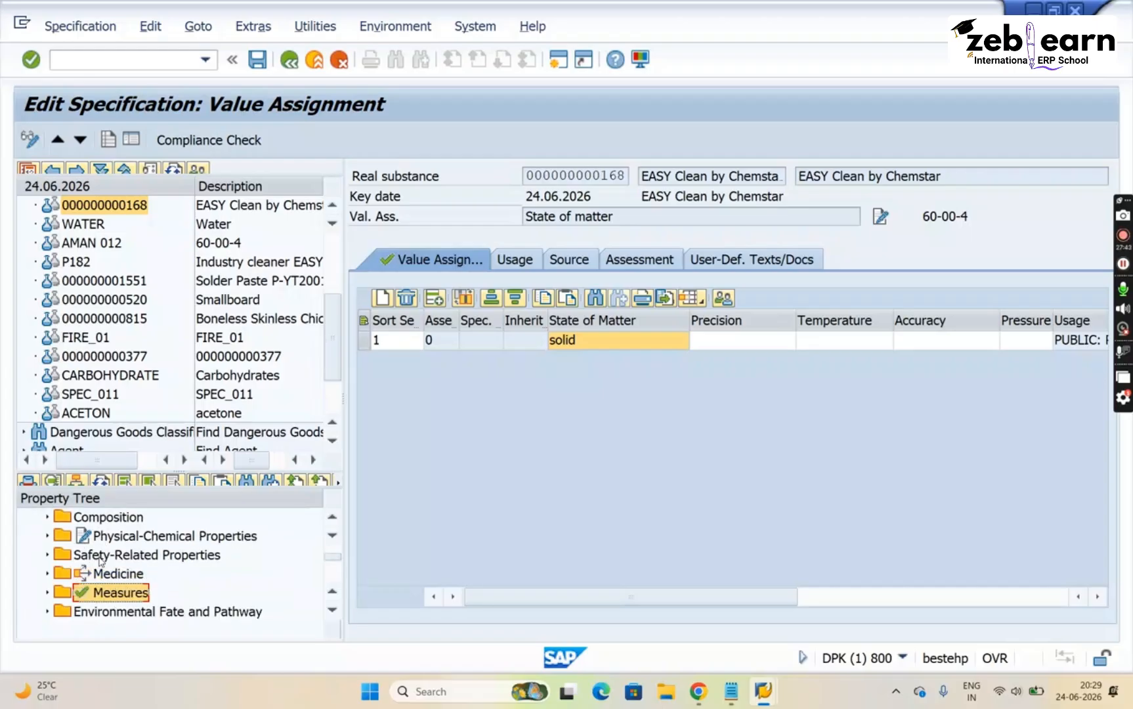
key(Down)
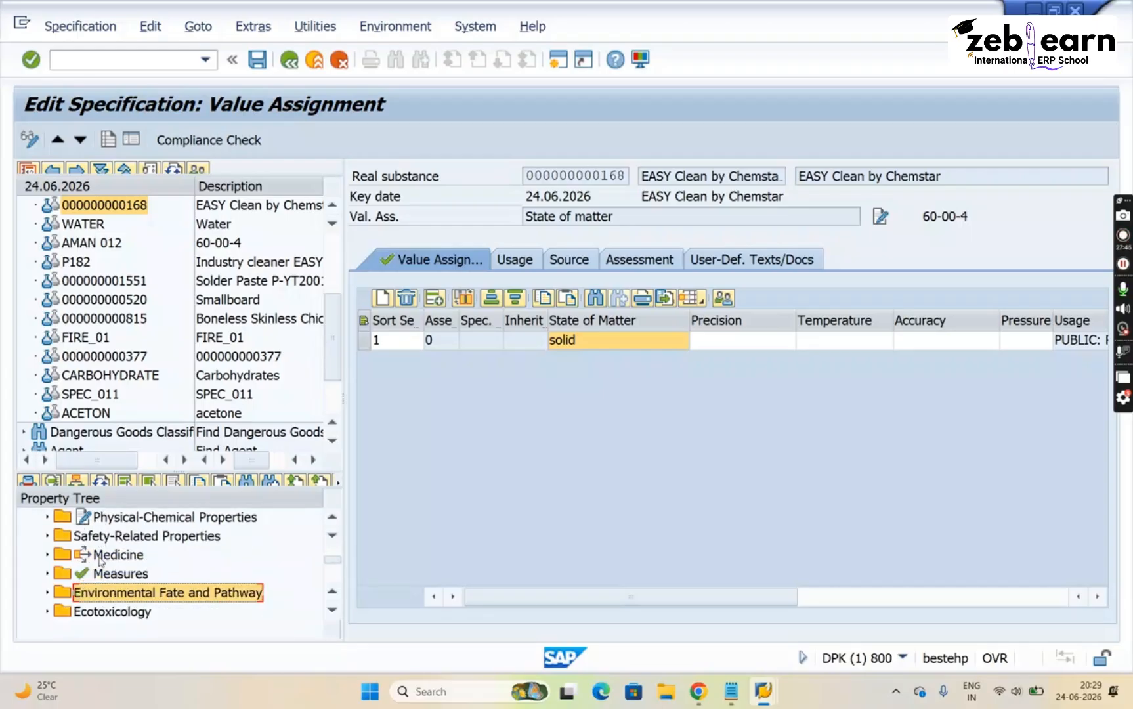
key(Down)
key(Down)
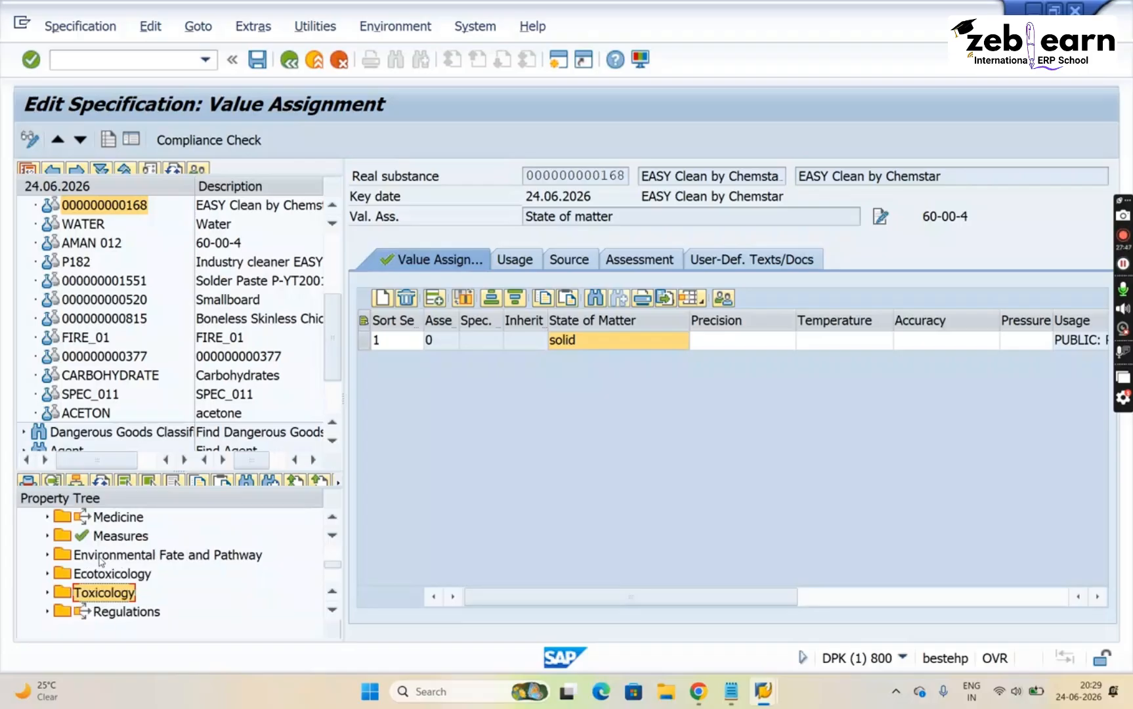
key(Down)
key(Down)
key(Down)
key(Down)
key(Down)
key(Down)
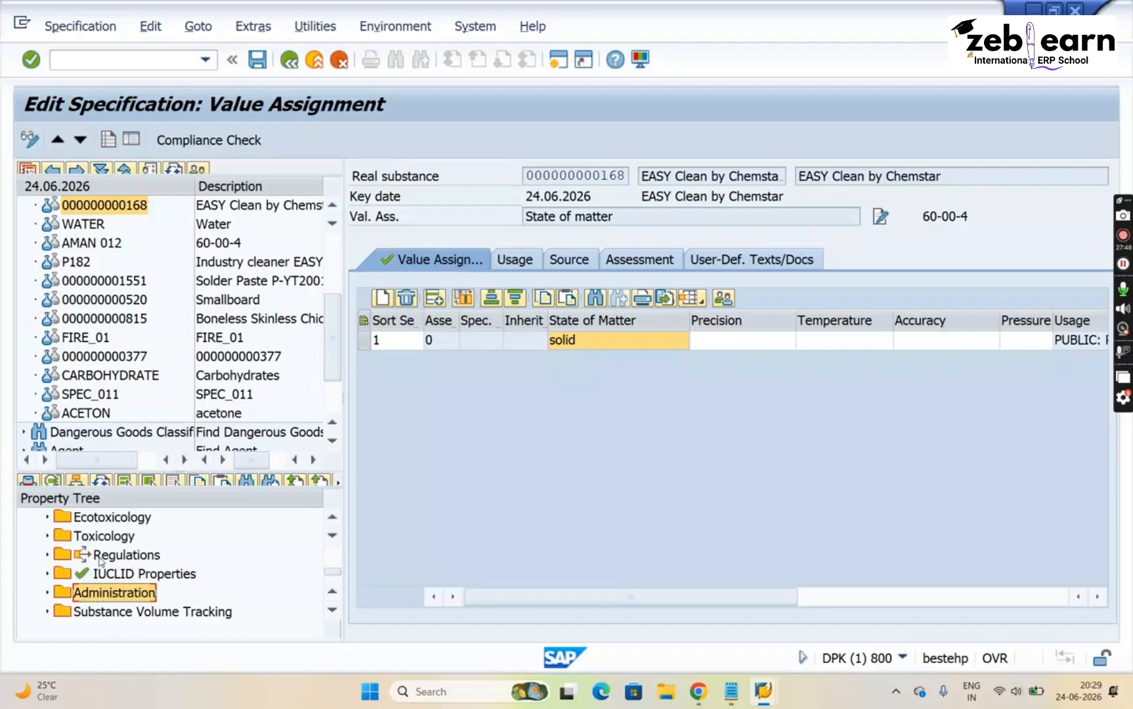
Go back up through the Standard Properties folders from REACH: Annex eSDS to the General folder
key(Up)
key(Up)
key(Up)
key(Up)
key(Up)
key(Up)
key(Up)
key(Up)
key(Up)
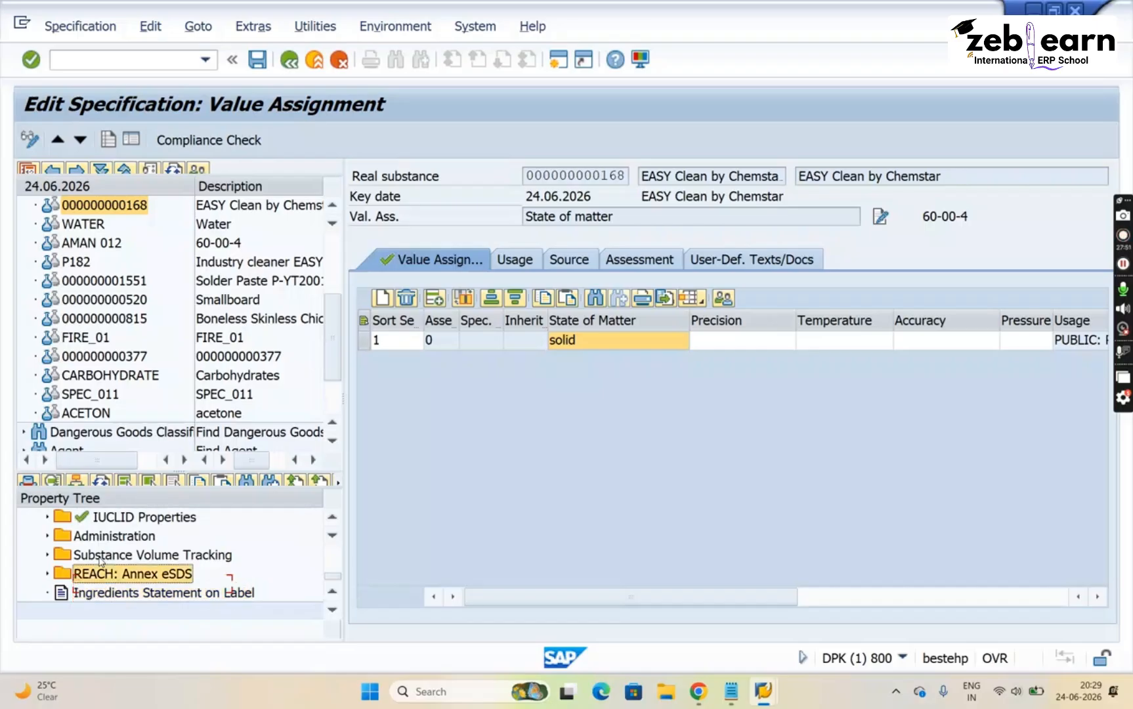
key(Up)
key(Up)
key(Up)
key(Up)
key(Up)
key(Up)
key(Up)
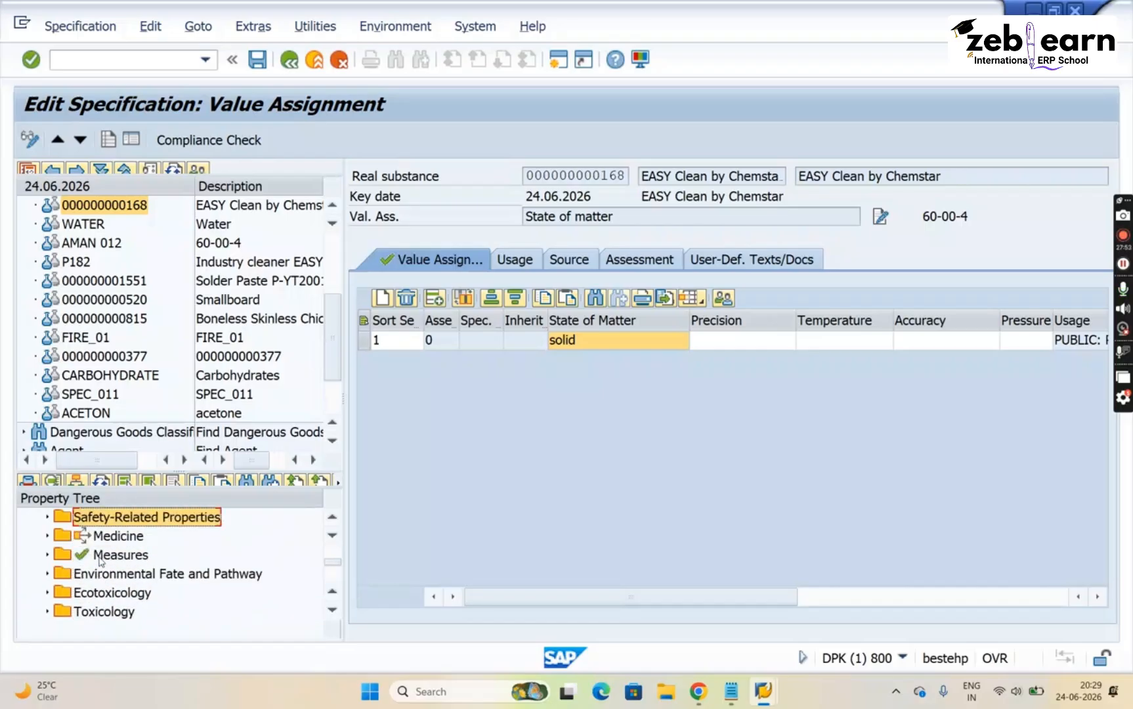
key(Down)
key(Down)
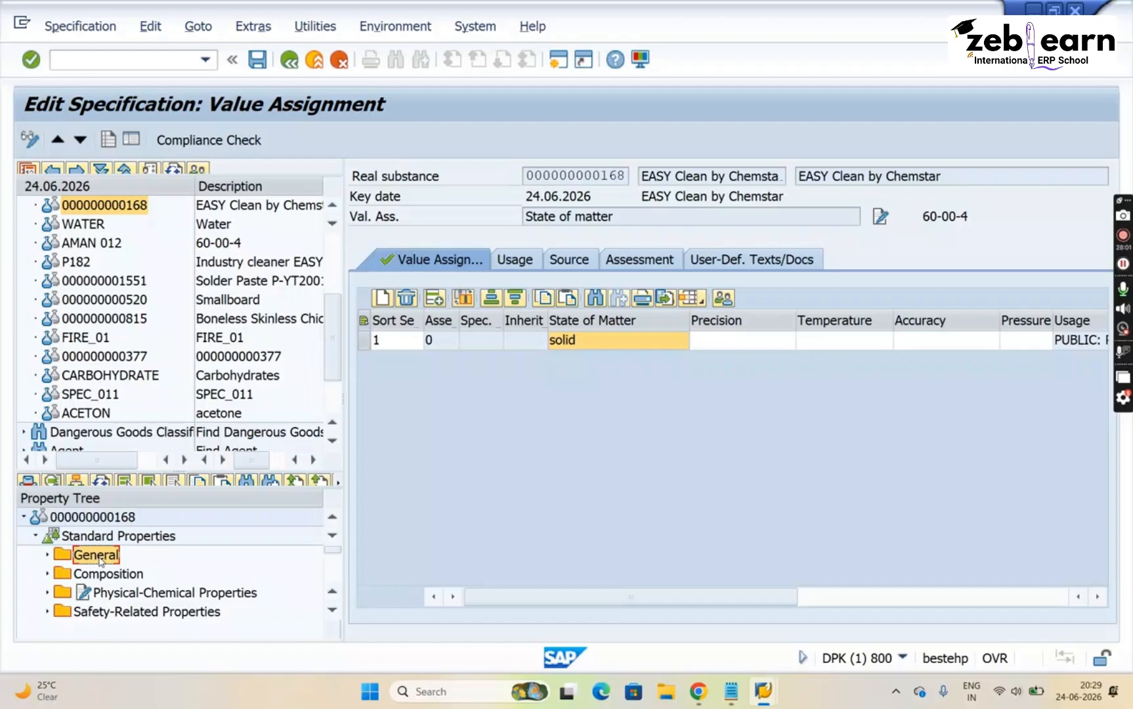
Review the upper folders from Standard Properties down to Medicine and return to the Standard Properties node
key(Up)
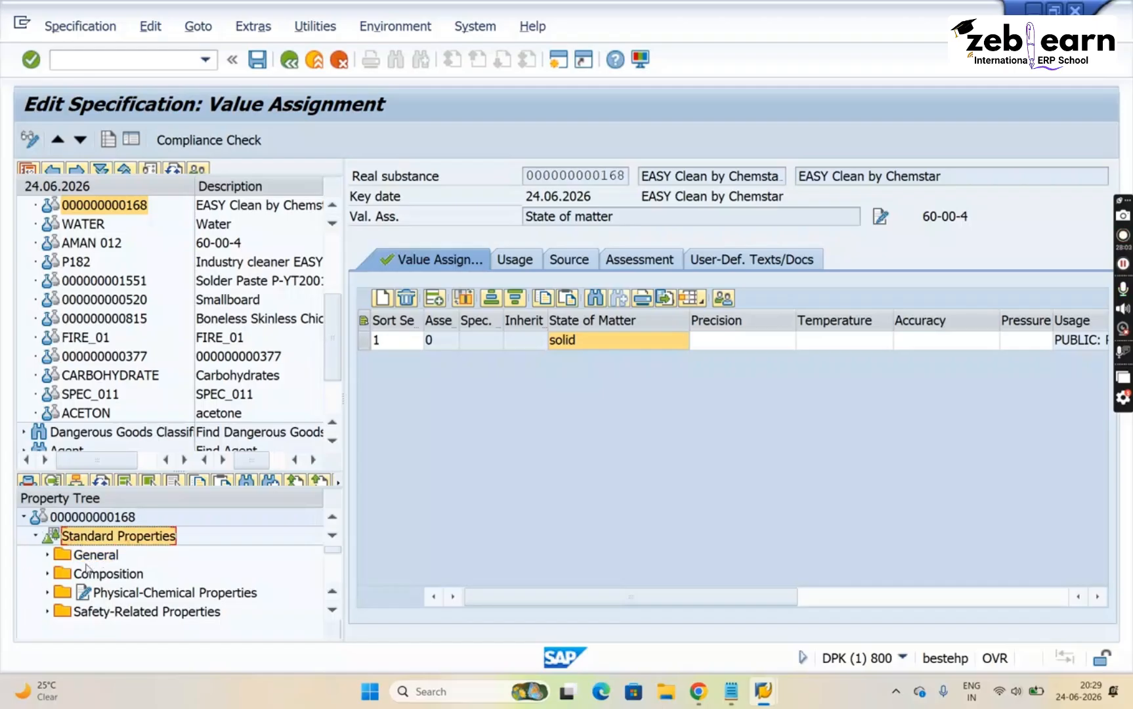
key(Down)
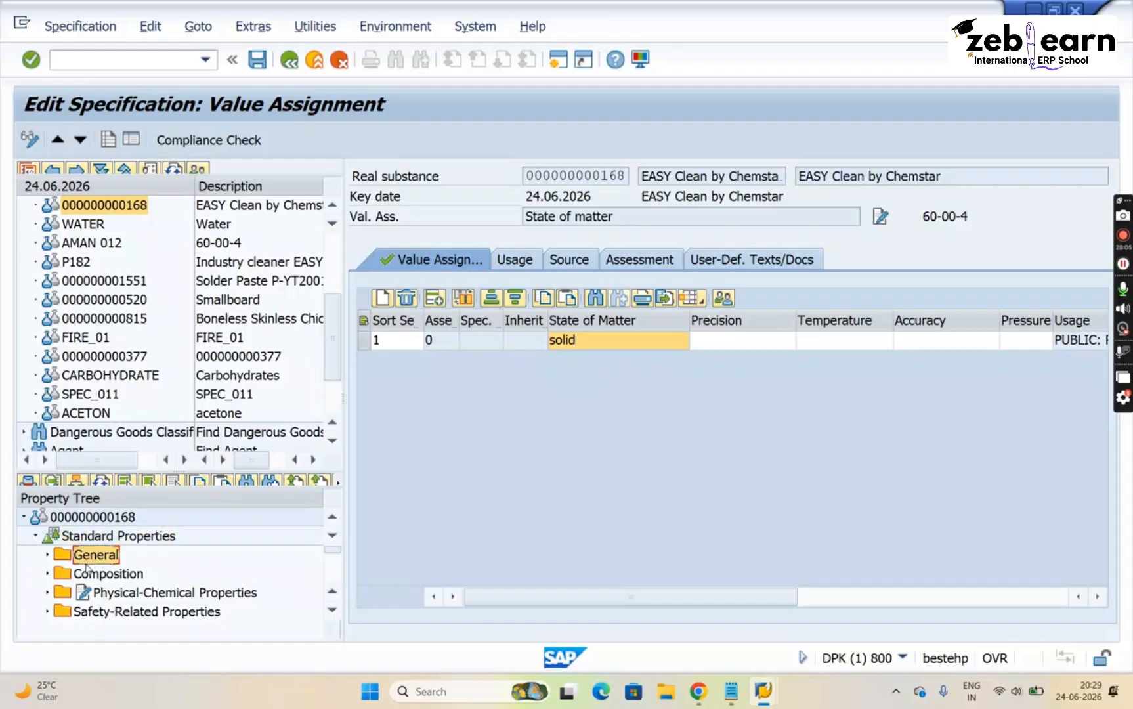
key(Down)
key(Down)
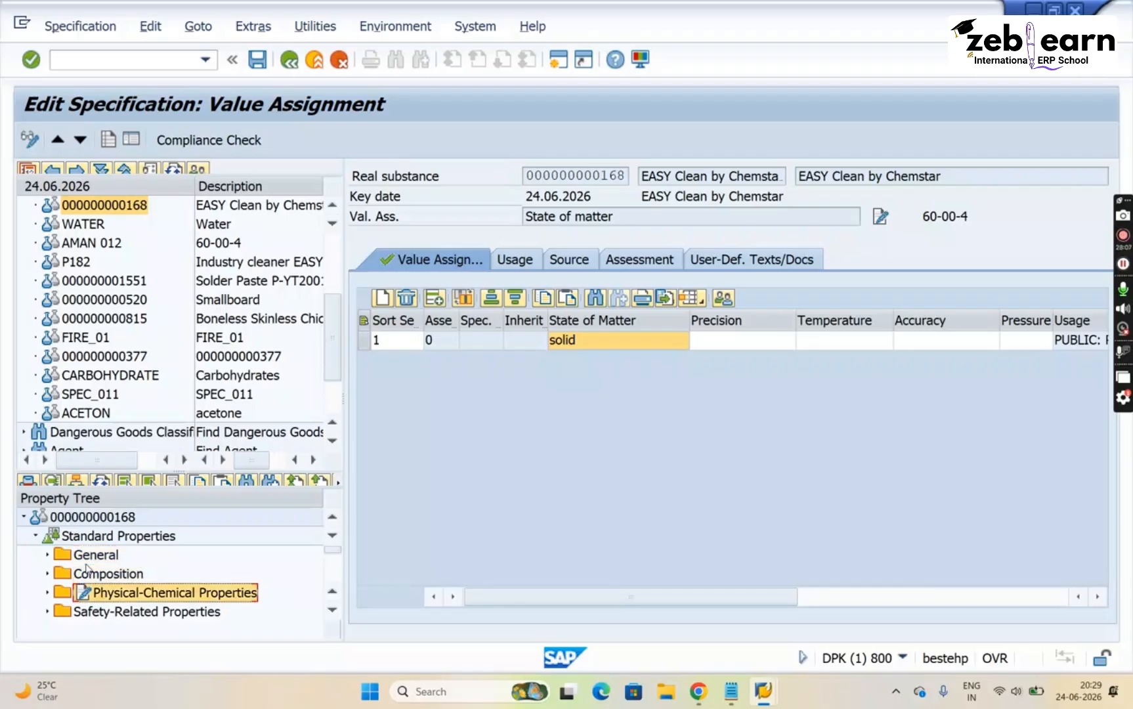
key(Down)
key(Down)
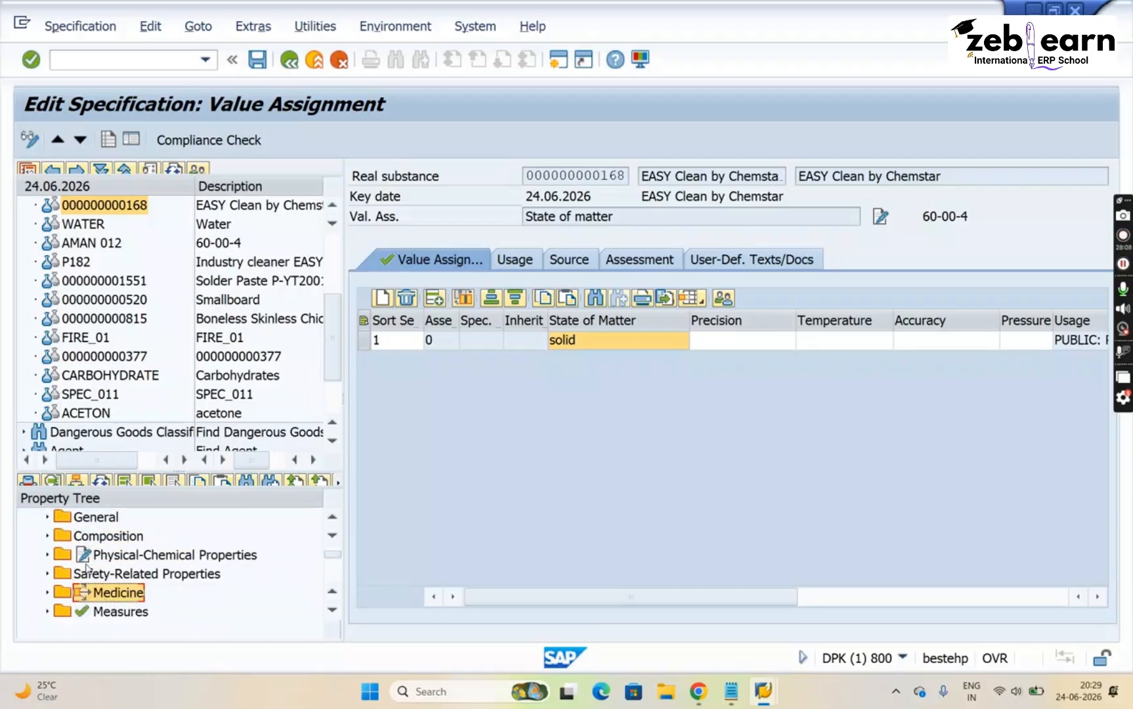
key(Up)
key(Up)
key(Up)
key(Up)
key(Up)
key(Up)
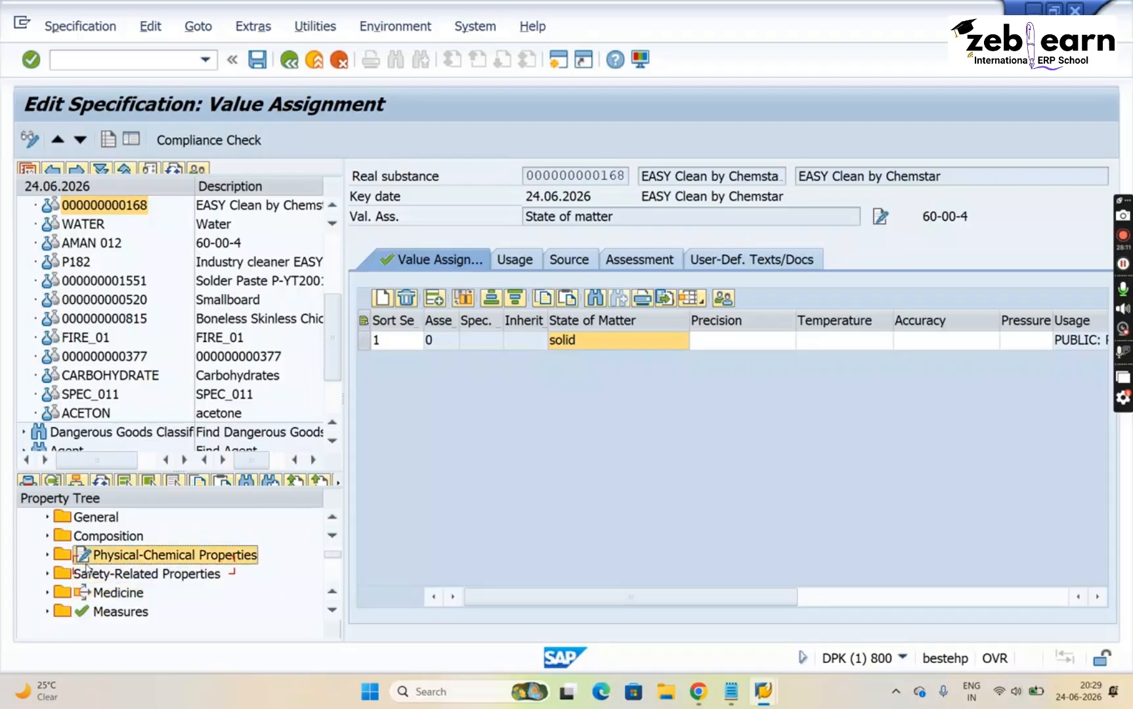
key(Down)
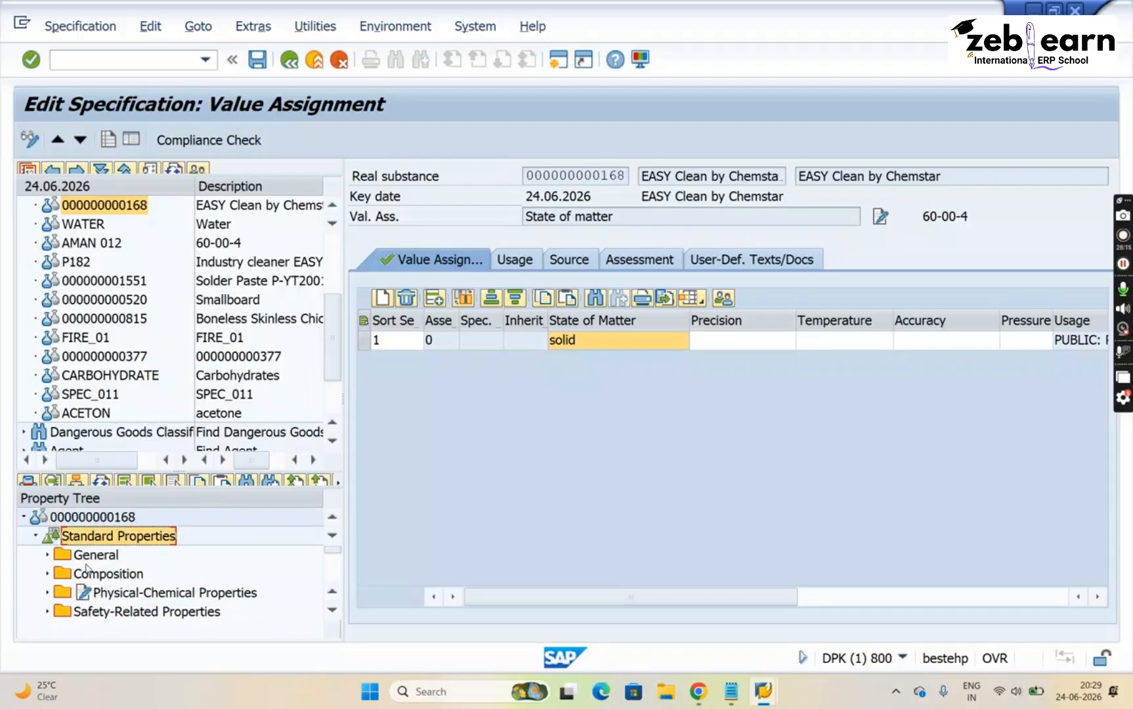
right_click(127, 539)
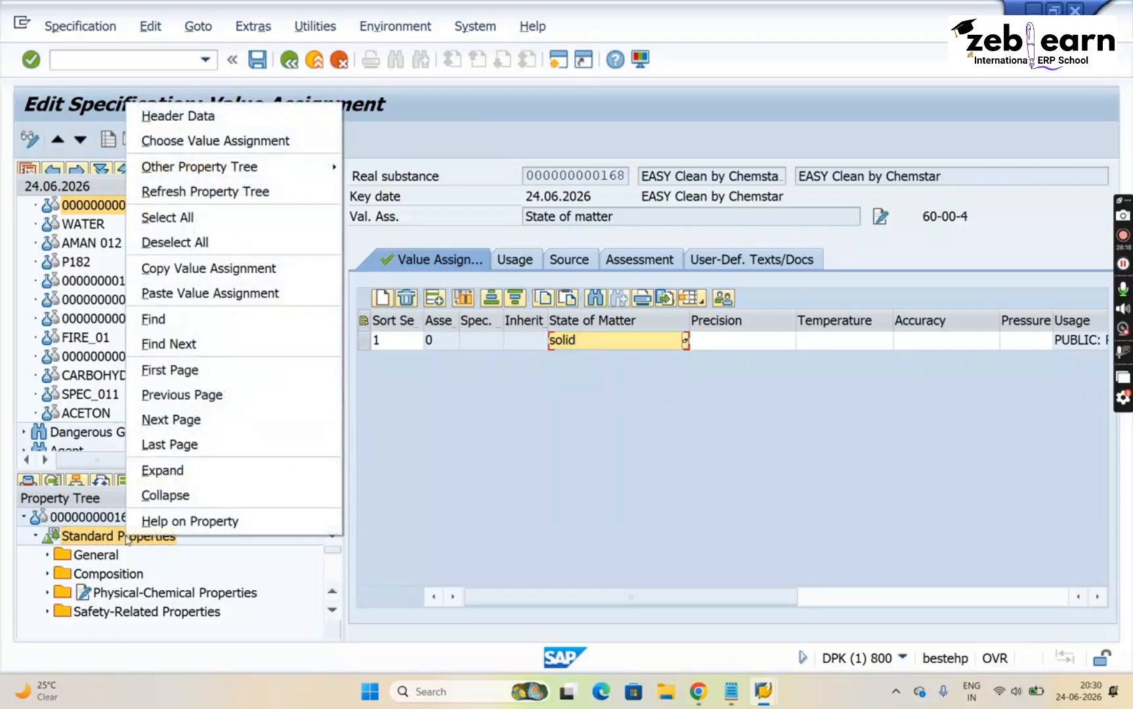
mouse_move(228, 179)
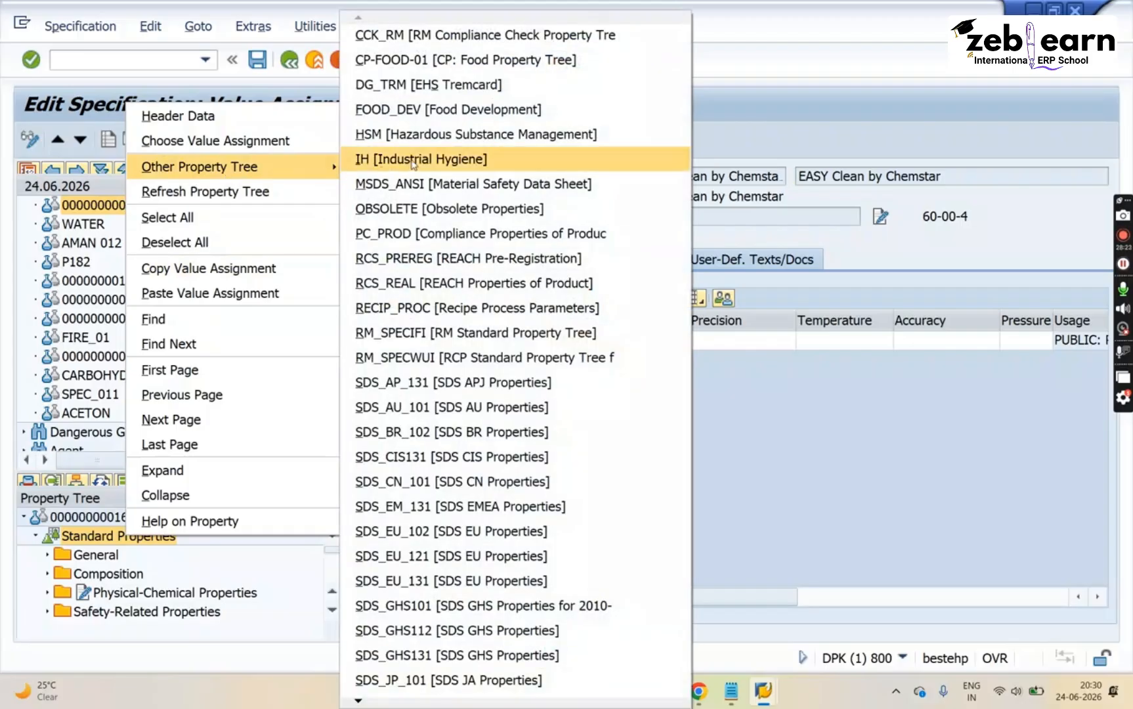
click(442, 140)
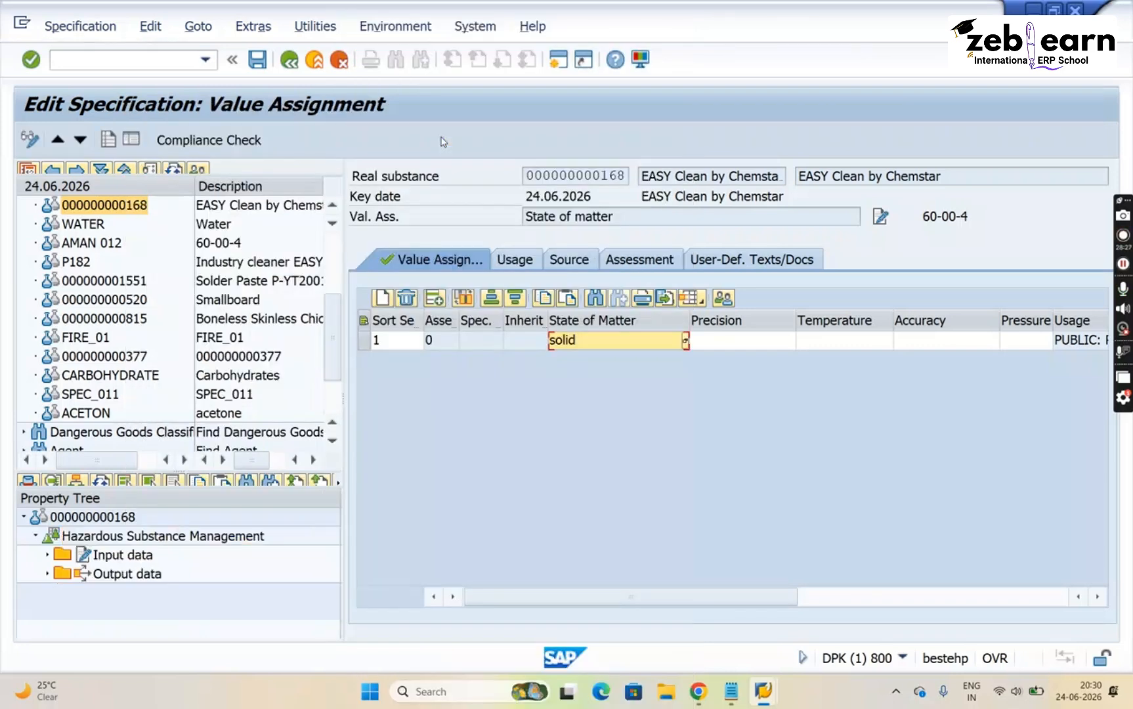
Examine the Hazardous Substance Management node with its Input data and Output data folders
click(161, 537)
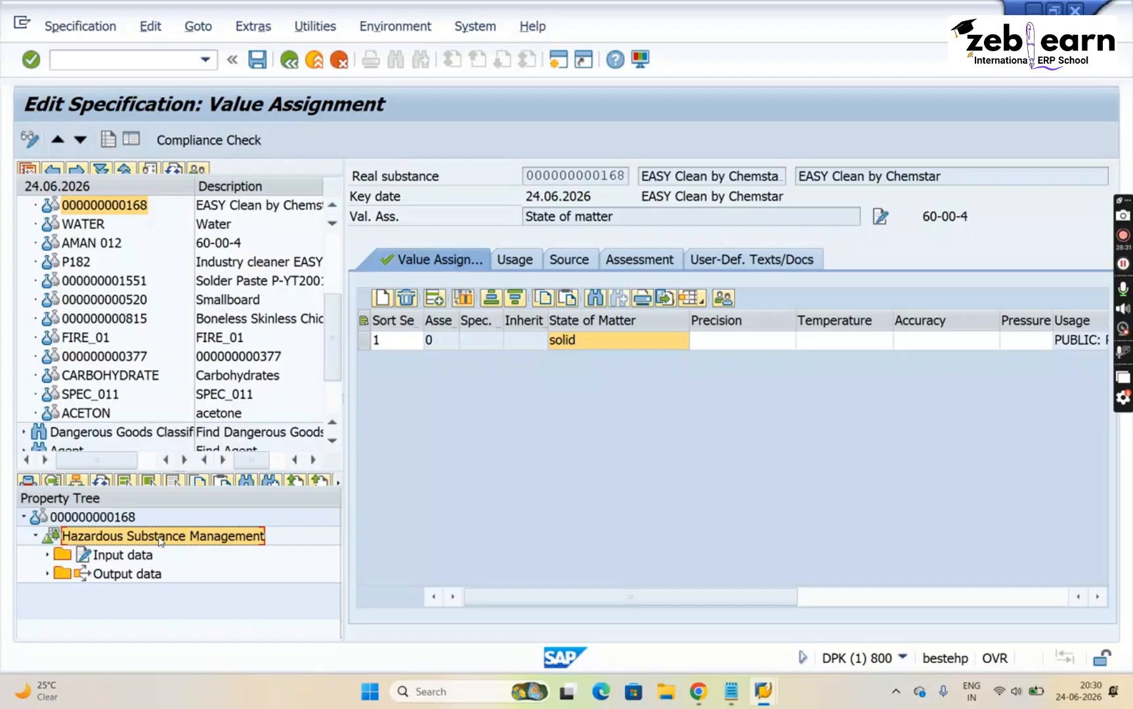
click(130, 563)
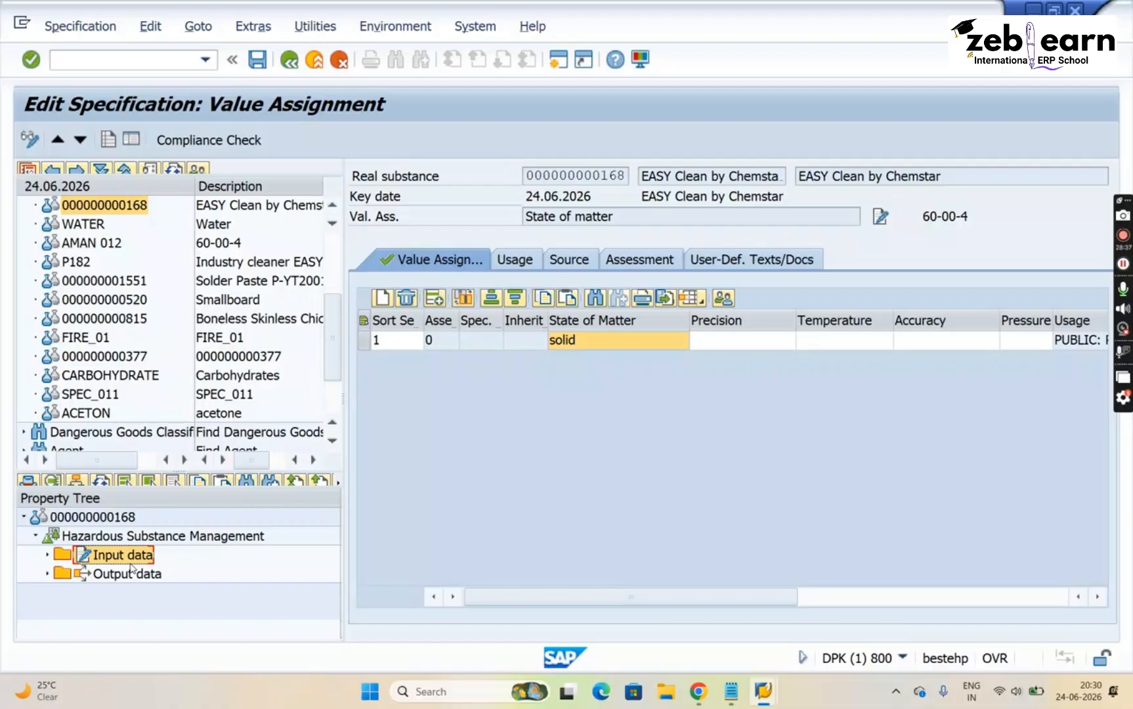
click(121, 580)
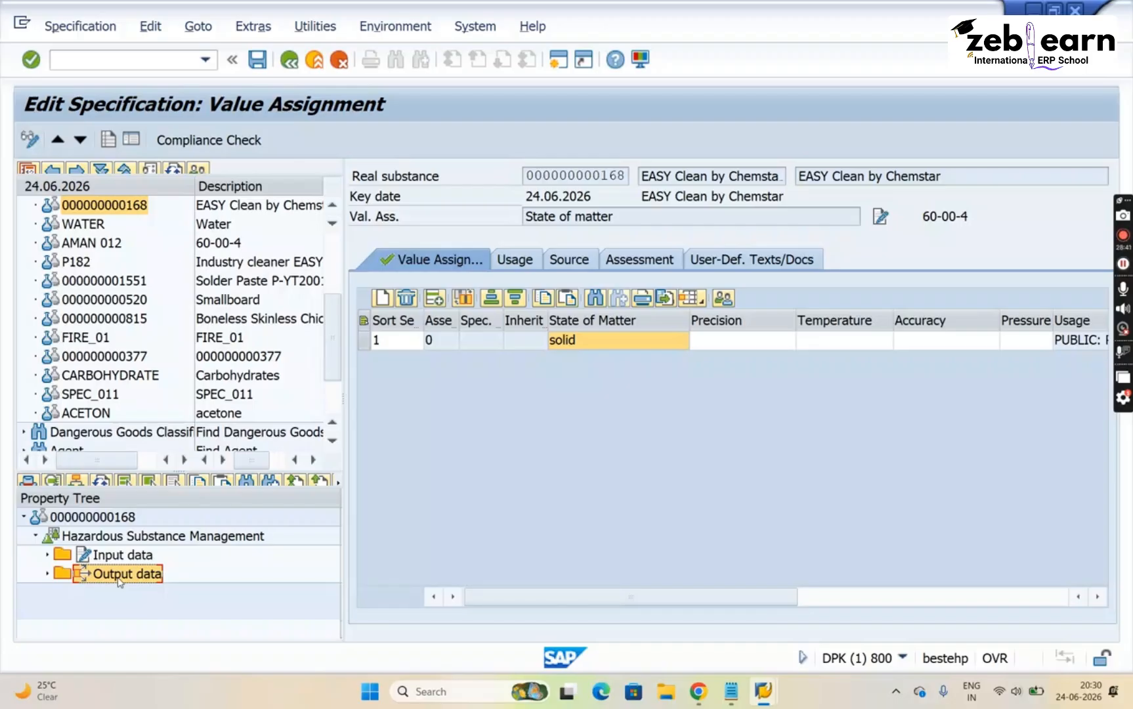
click(182, 537)
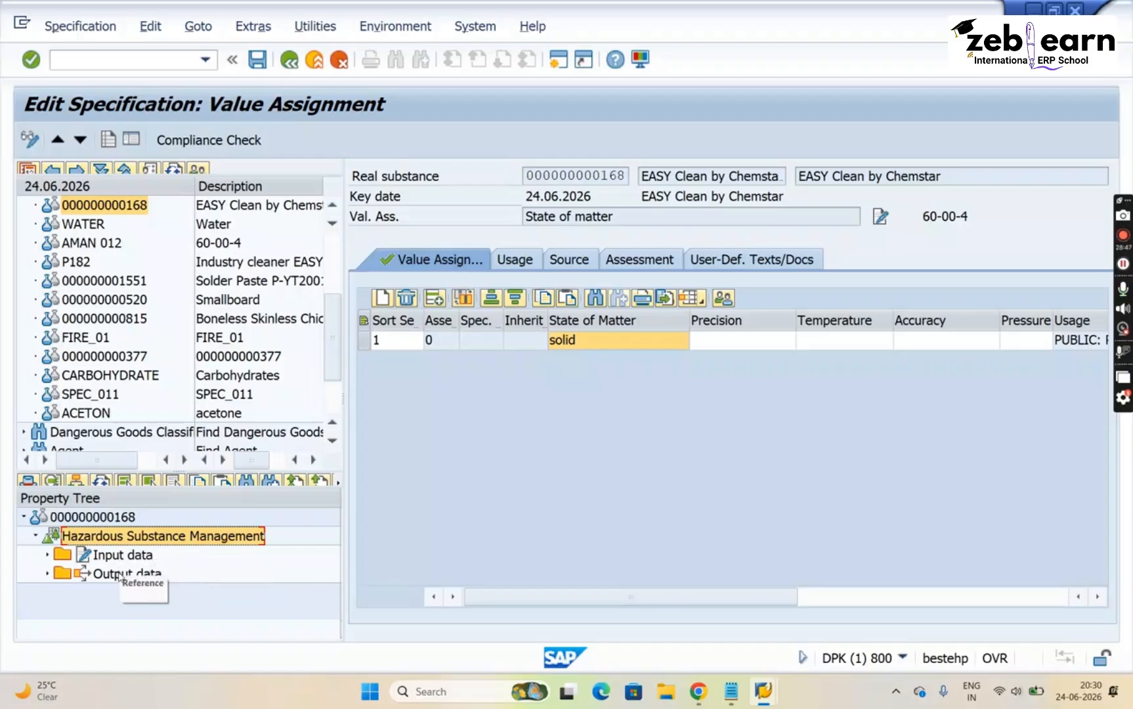
Open the available commands for the Hazardous Substance Management node
right_click(137, 540)
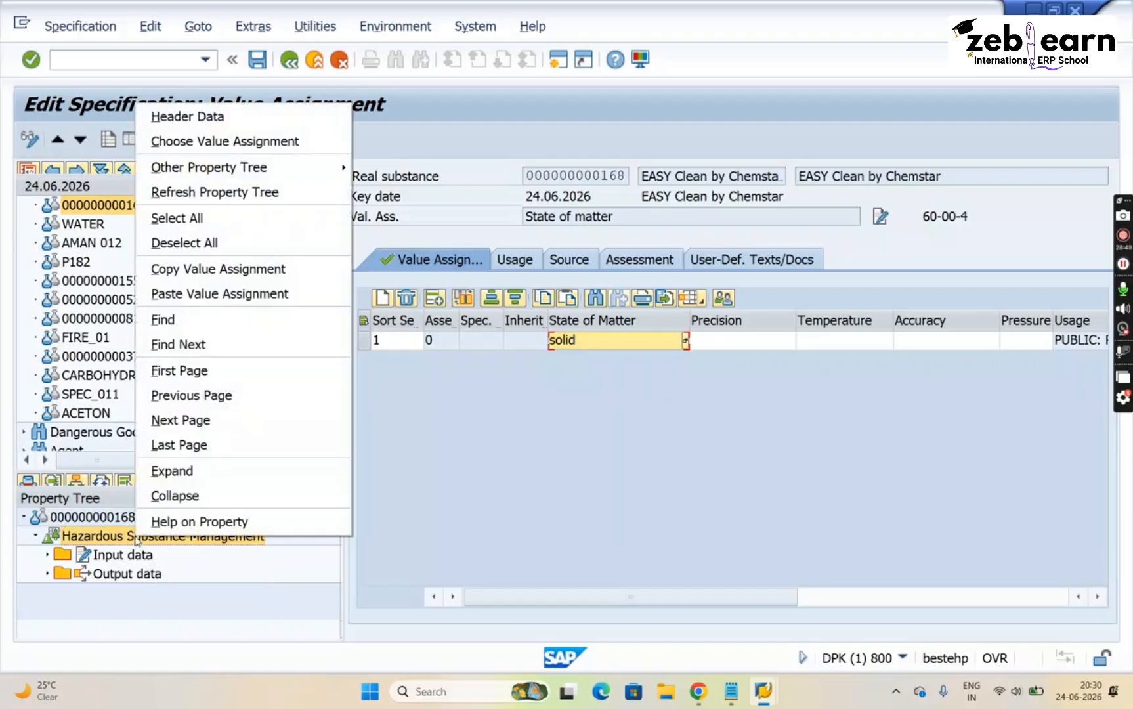
Display the IH [Industrial Hygiene] property tree and collapse its limit values, safety measures, and physical-chemical properties folders
mouse_move(331, 166)
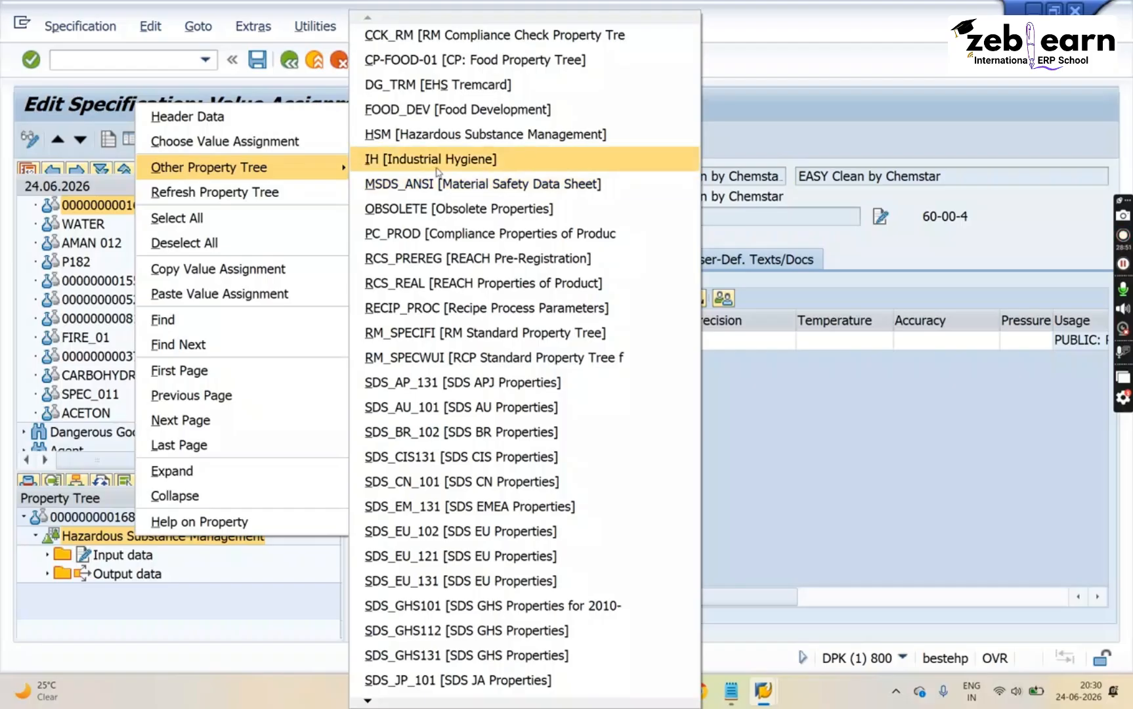
click(437, 164)
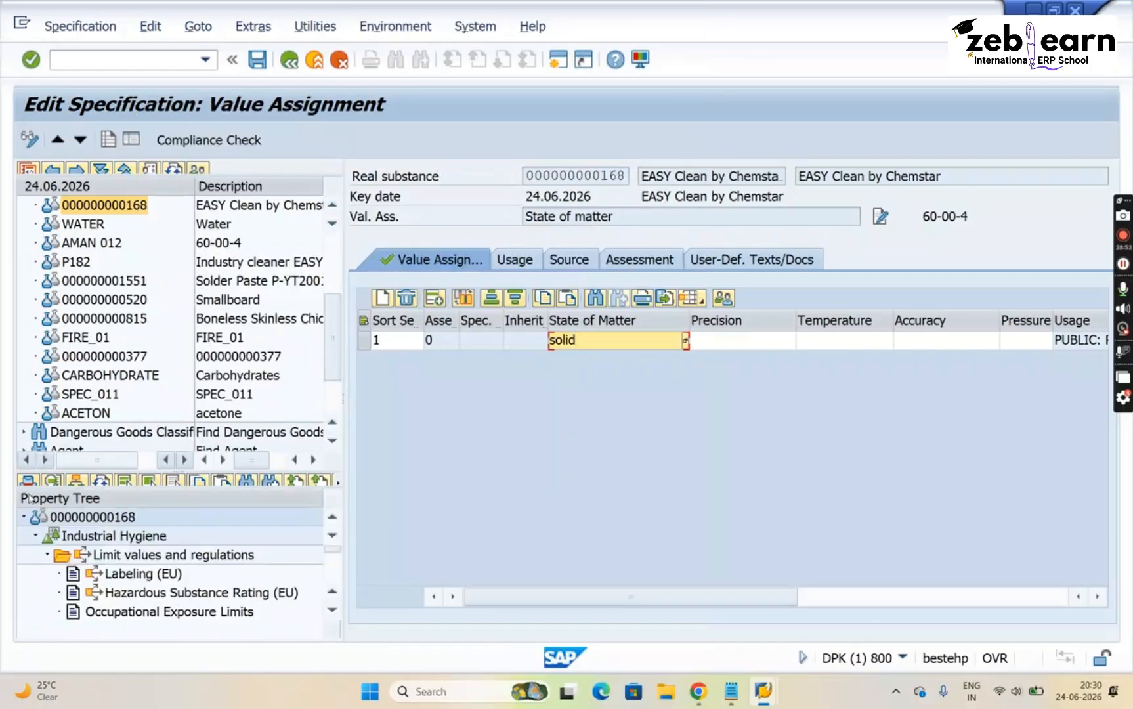
click(49, 555)
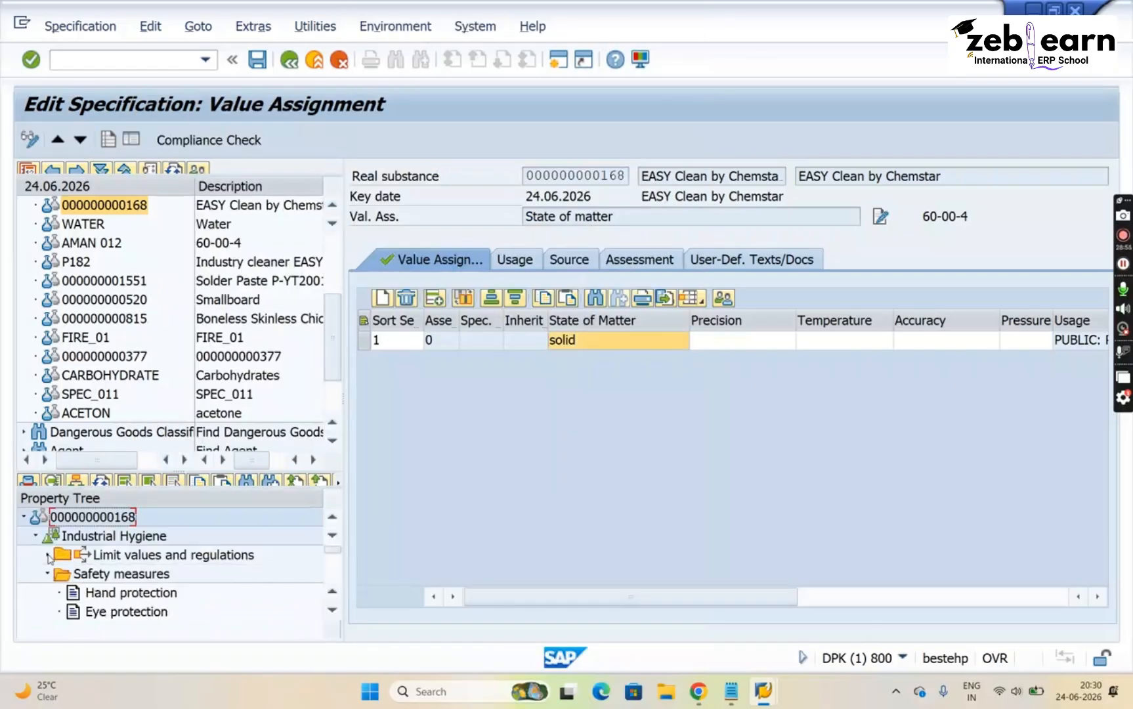
click(48, 575)
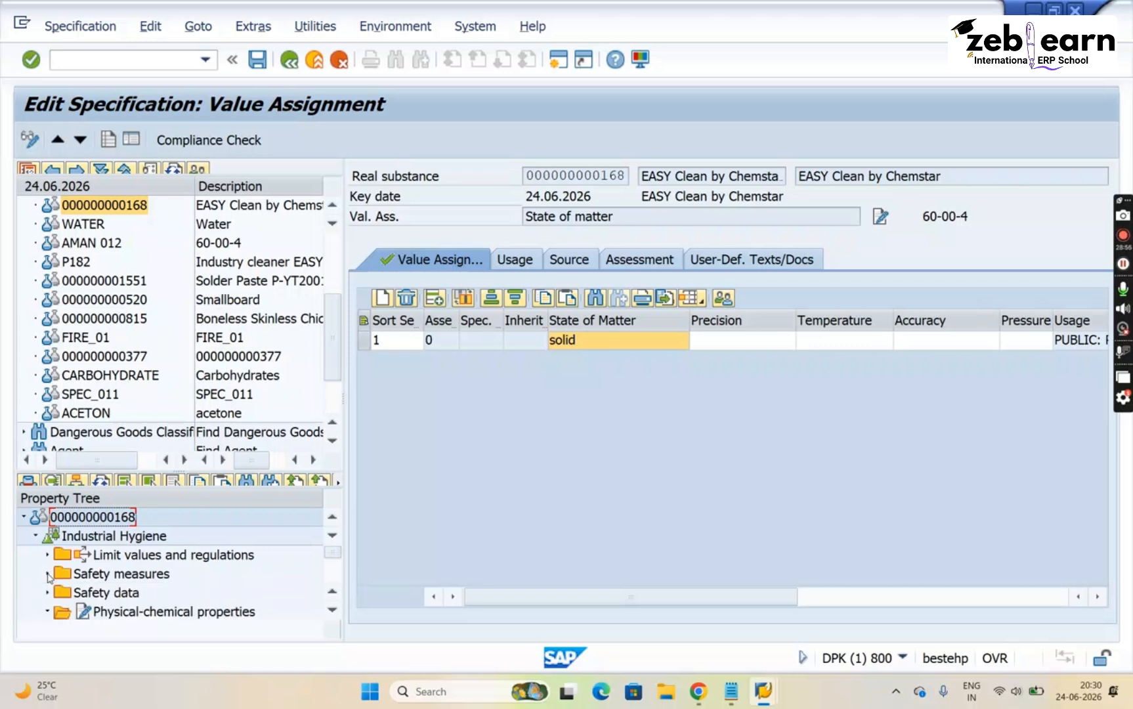
click(47, 611)
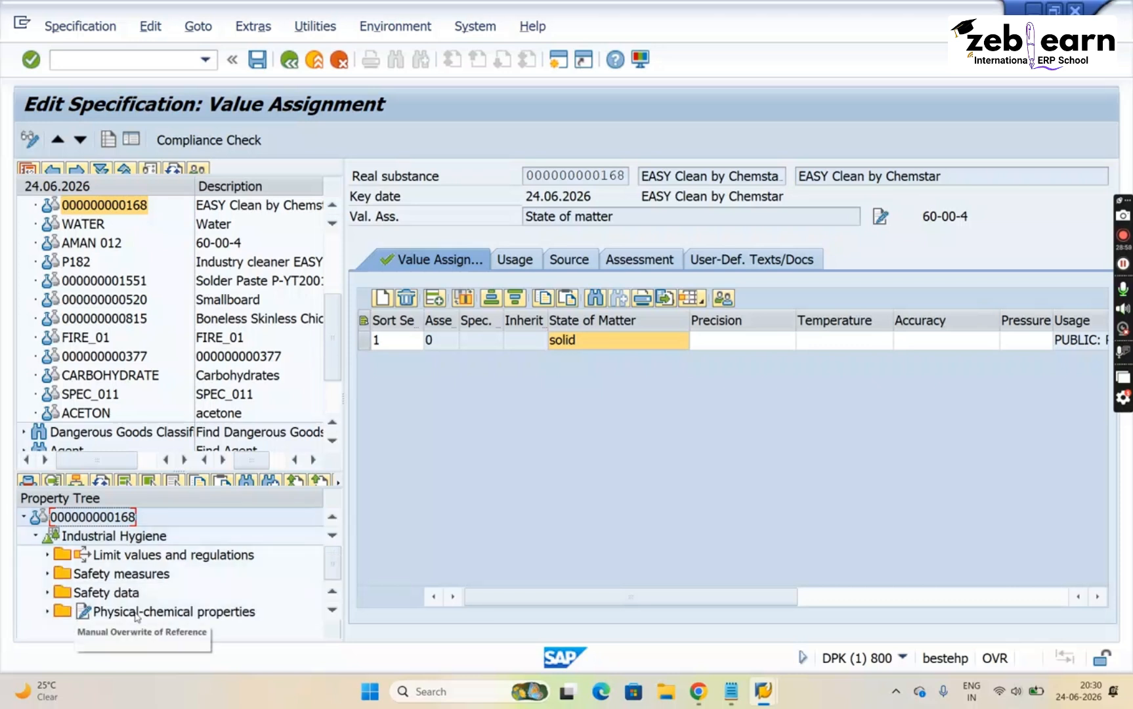
click(153, 554)
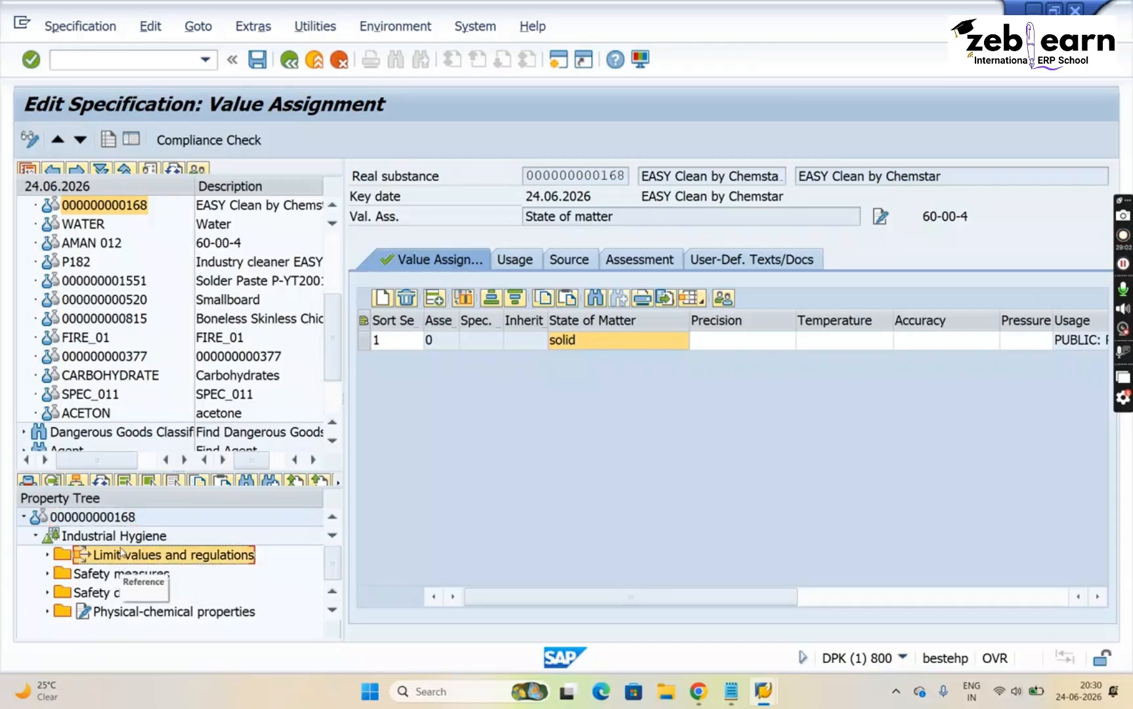
click(121, 538)
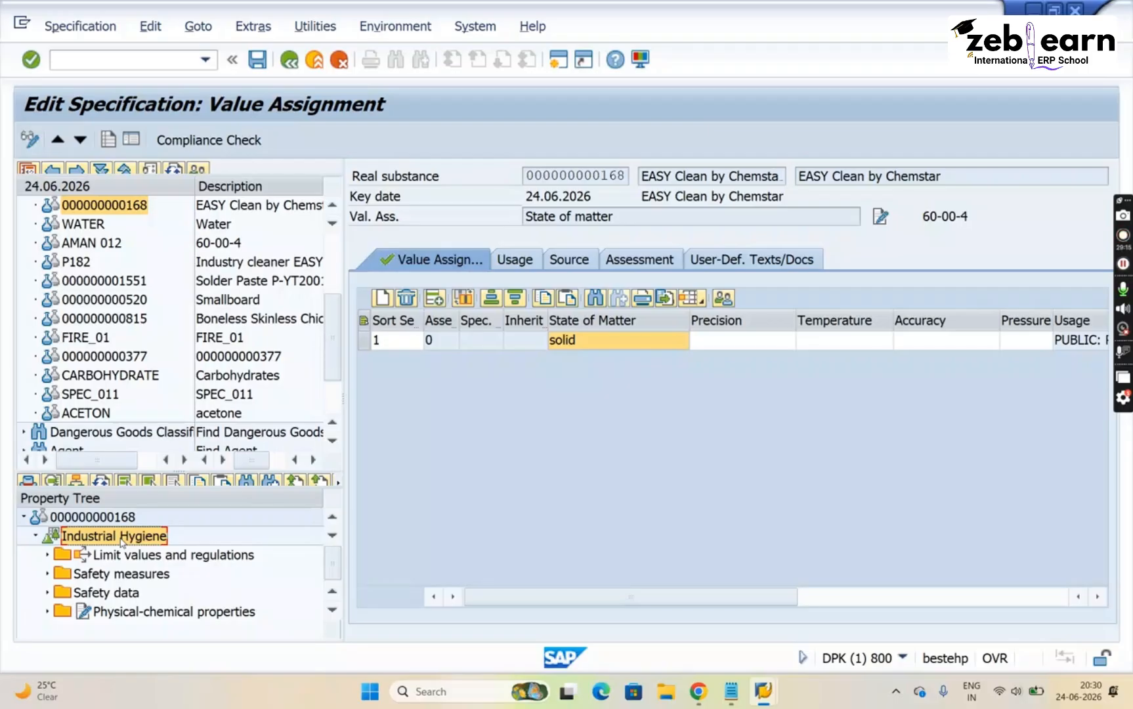
Change the property tree to RCS_REAL [REACH Properties of Product] and select its REACH Data (Display Only) folder
right_click(123, 542)
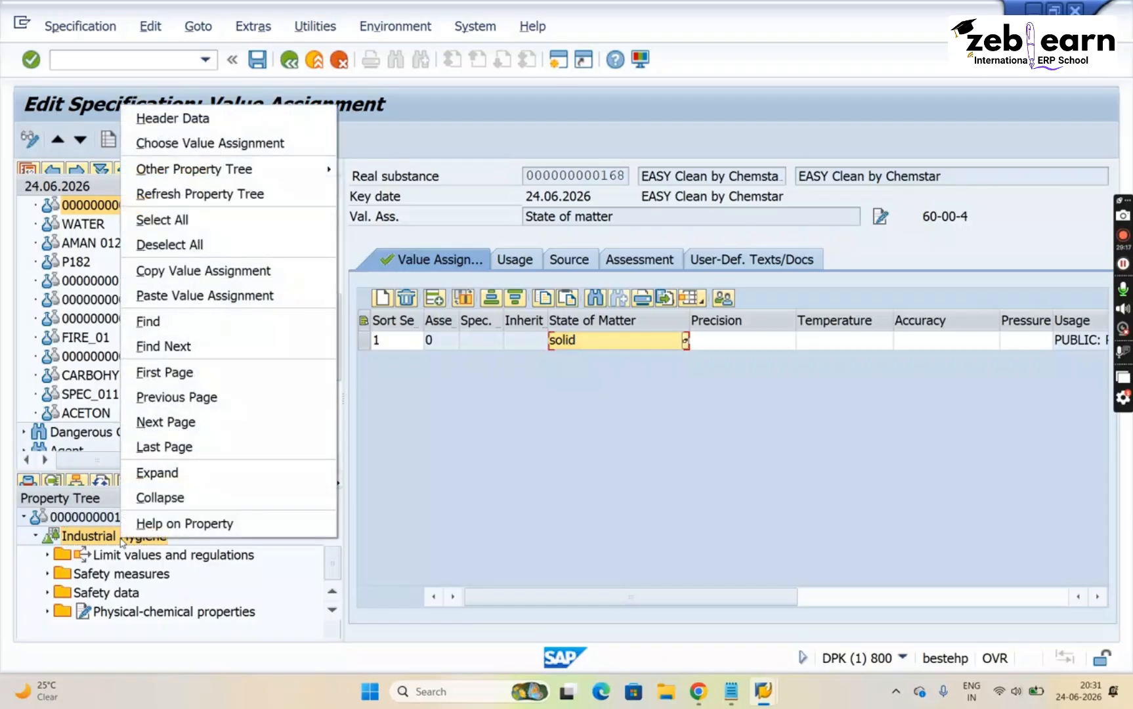
mouse_move(289, 183)
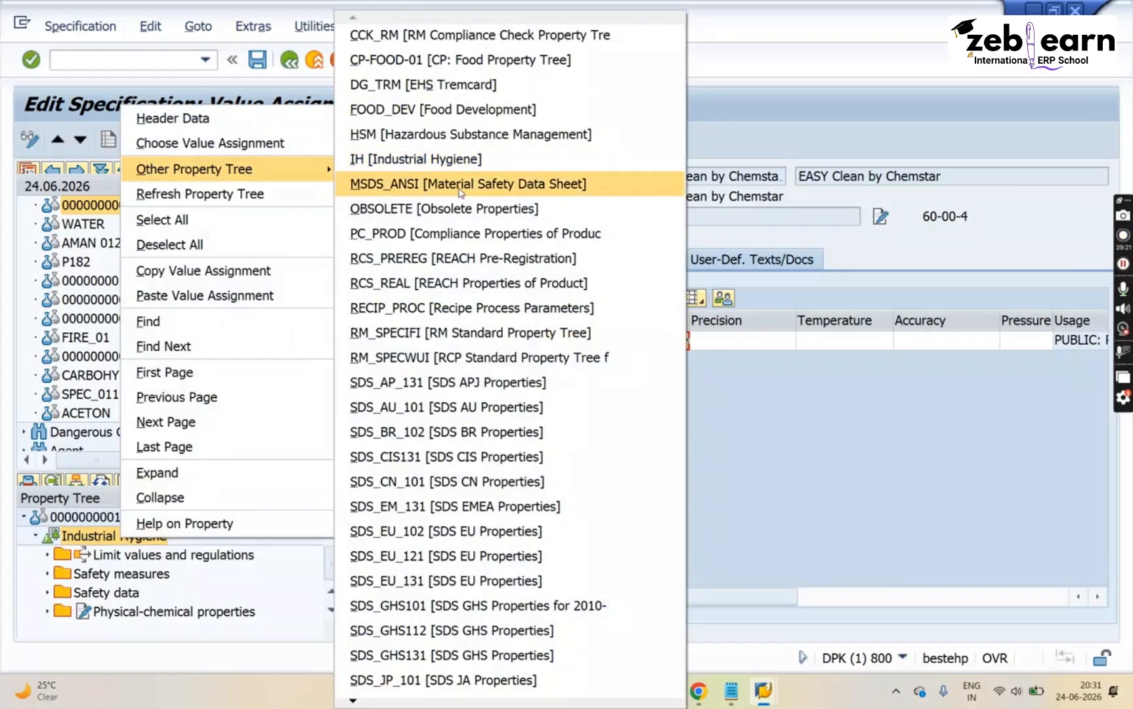
click(464, 287)
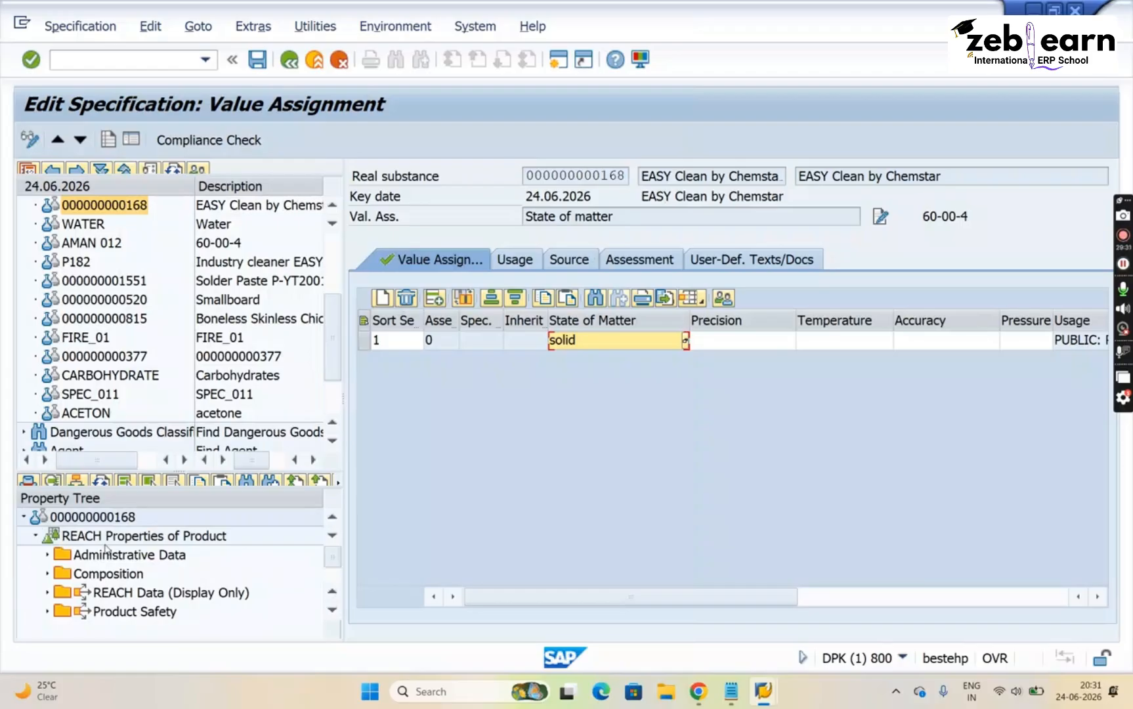
click(107, 542)
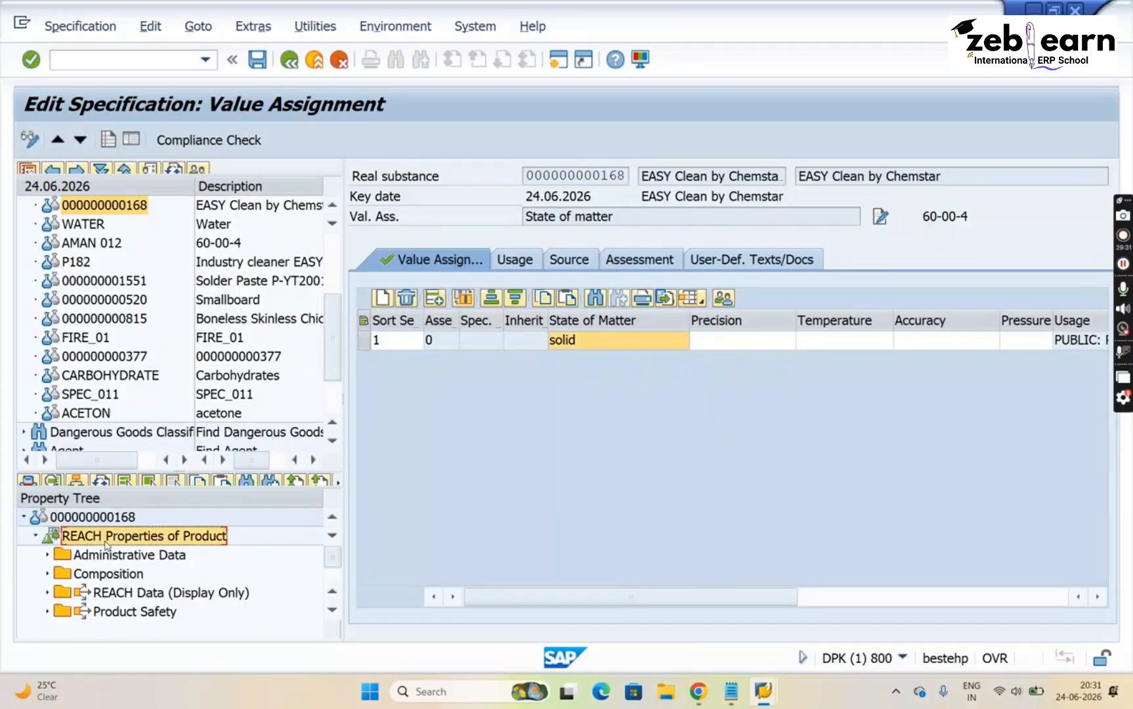
click(159, 594)
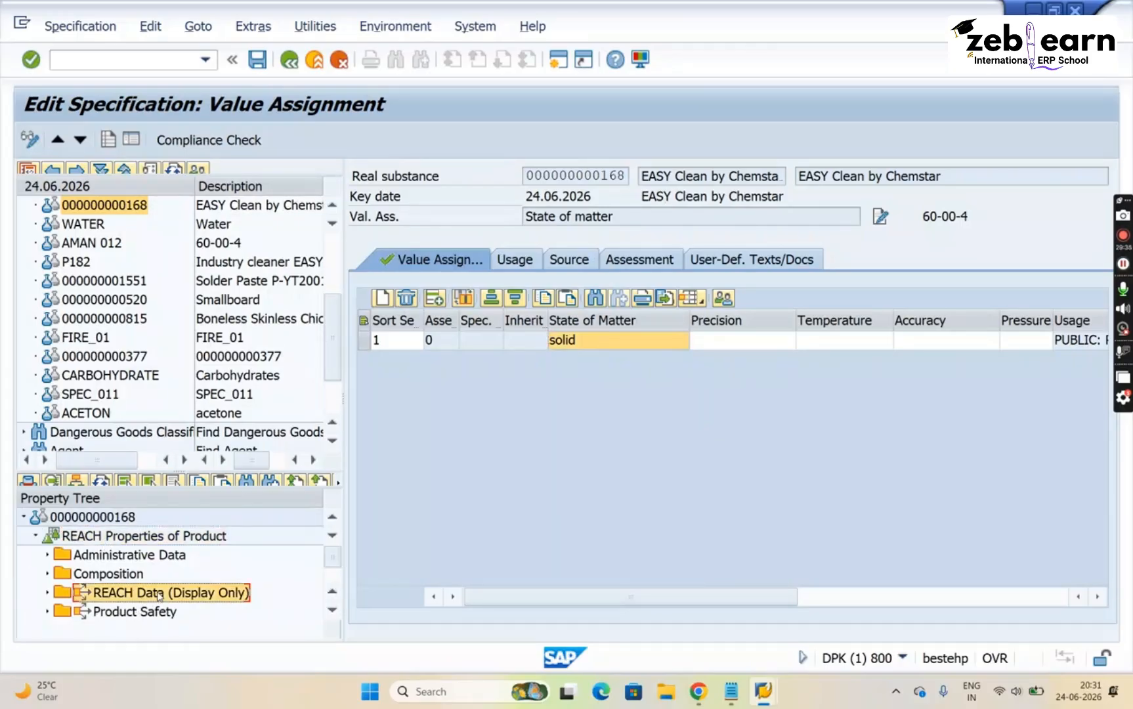
Examine the folders of the REACH Properties of Product tree, from Administrative Data through Gen. and Addl Material Properties
key(Down)
key(Down)
key(Down)
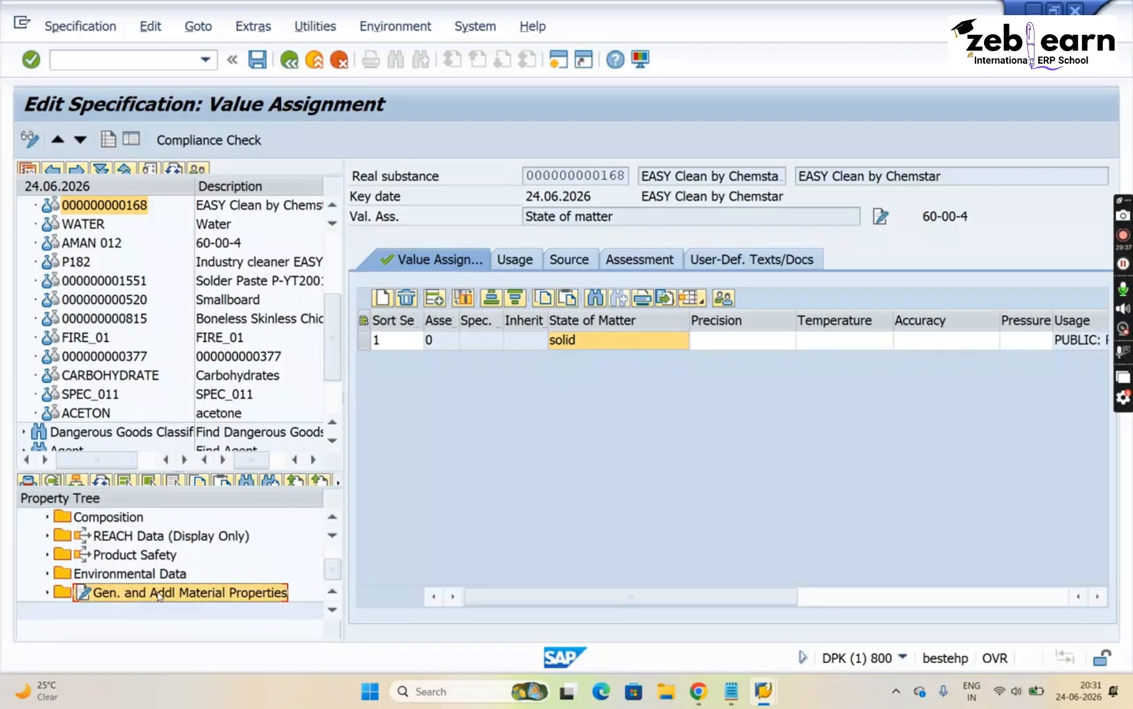
key(Up)
key(Up)
key(Up)
key(Up)
key(Up)
key(Up)
key(Up)
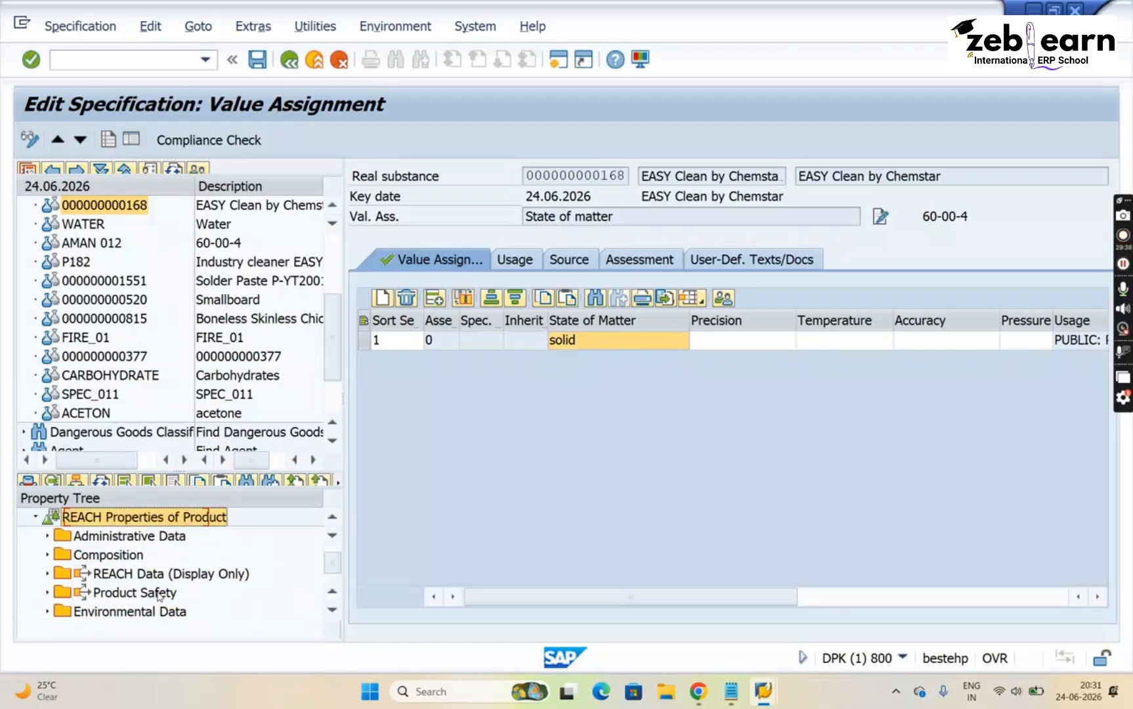
key(Down)
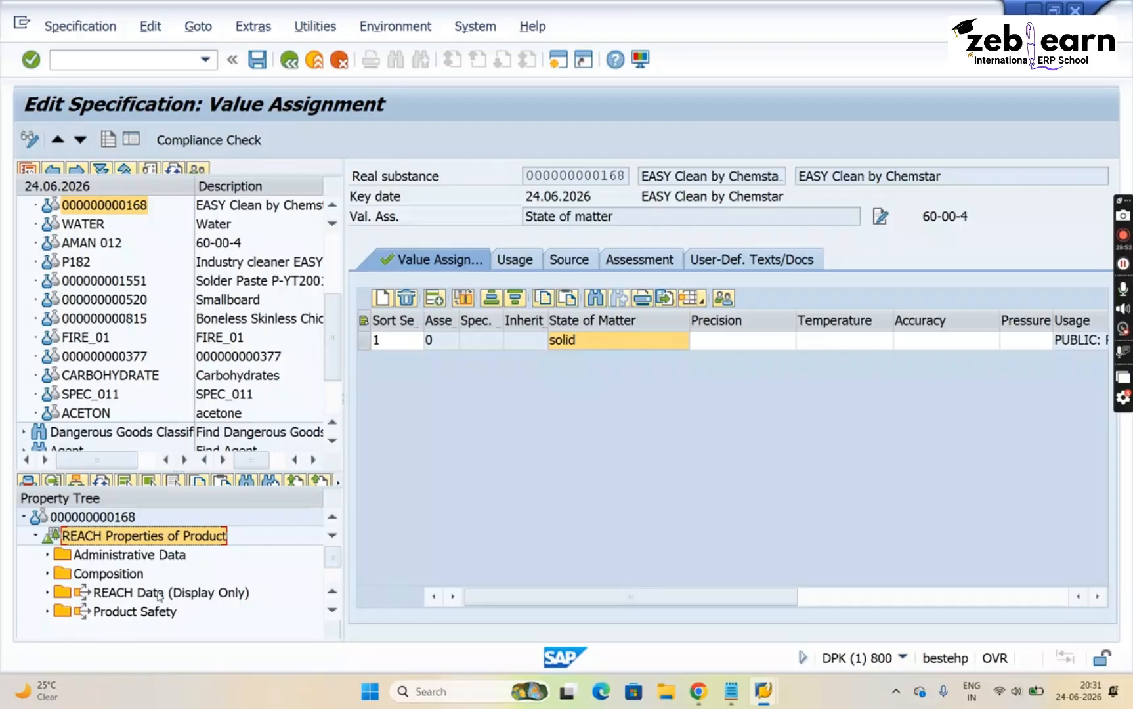
key(Down)
key(Down)
key(Down)
key(Down)
key(Down)
key(Down)
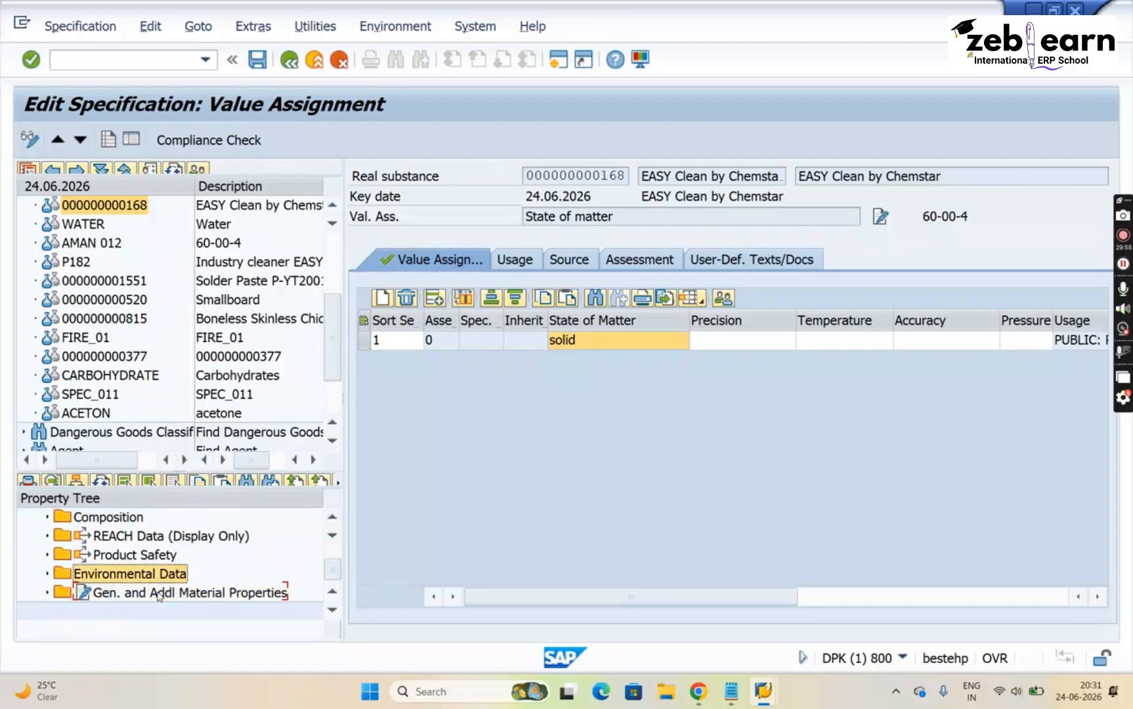
key(Up)
key(Up)
key(Up)
key(Up)
key(Up)
key(Up)
key(Down)
key(Down)
key(Down)
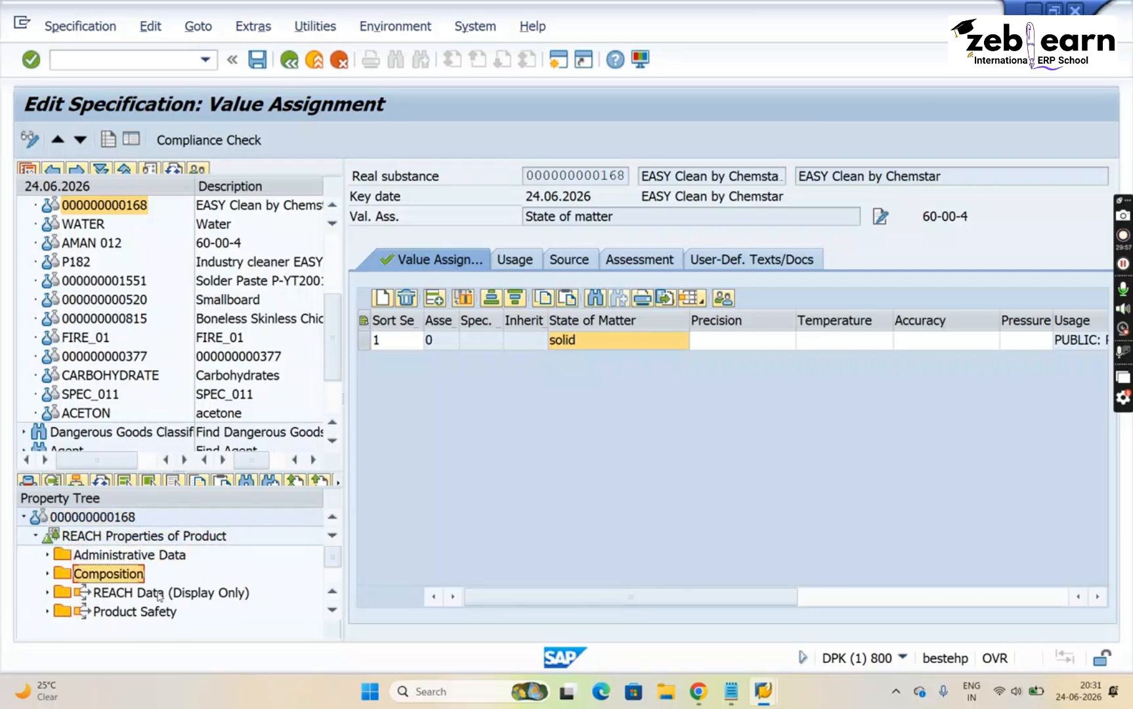
key(Down)
key(Down)
key(Down)
key(Down)
key(Up)
key(Up)
key(Up)
key(Up)
key(Up)
key(Up)
key(Up)
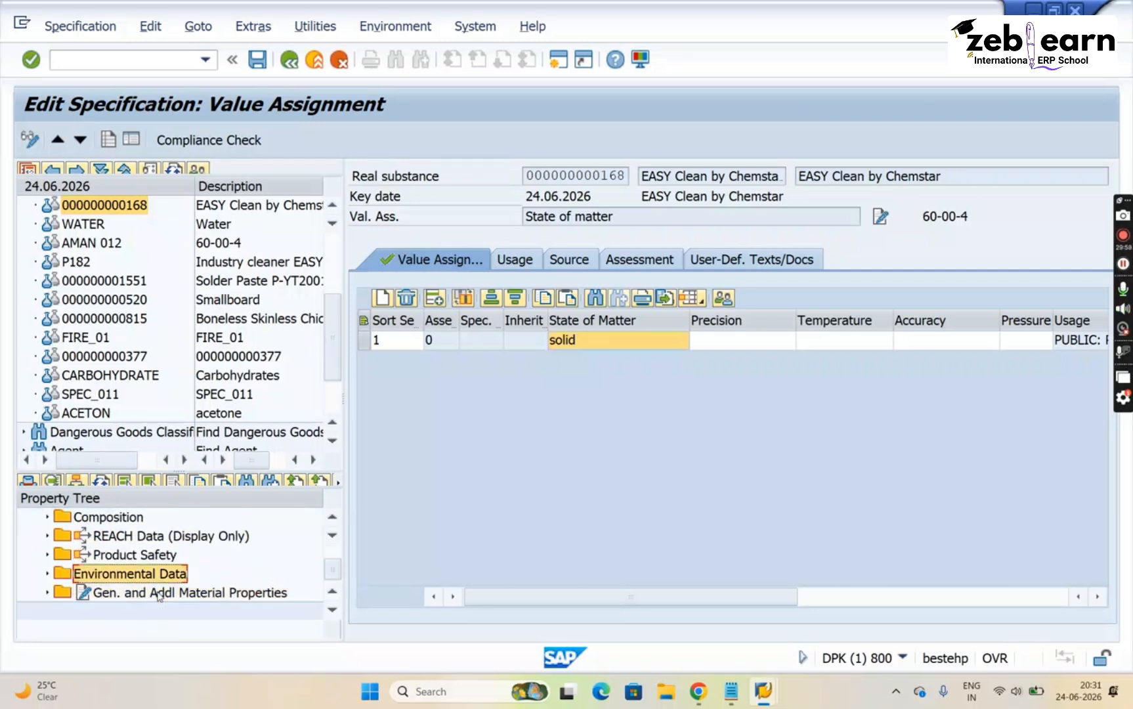
key(Down)
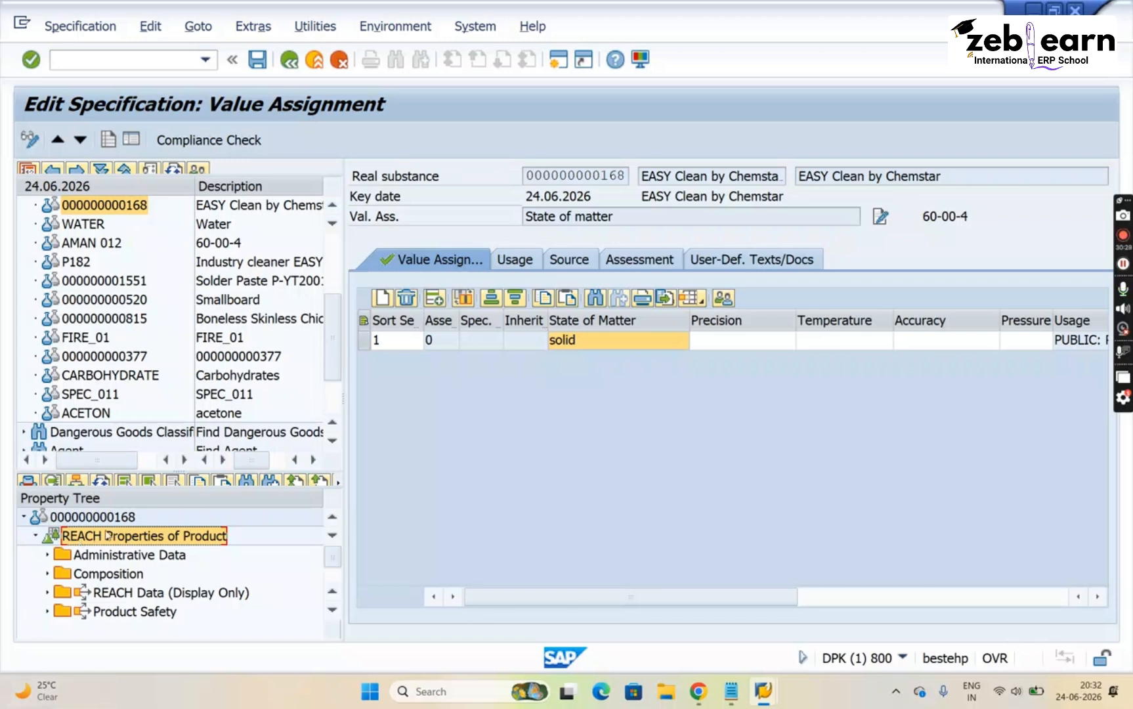
Change the property tree to MSDS_ANSI [Material Safety Data Sheet] and select its top node
right_click(157, 542)
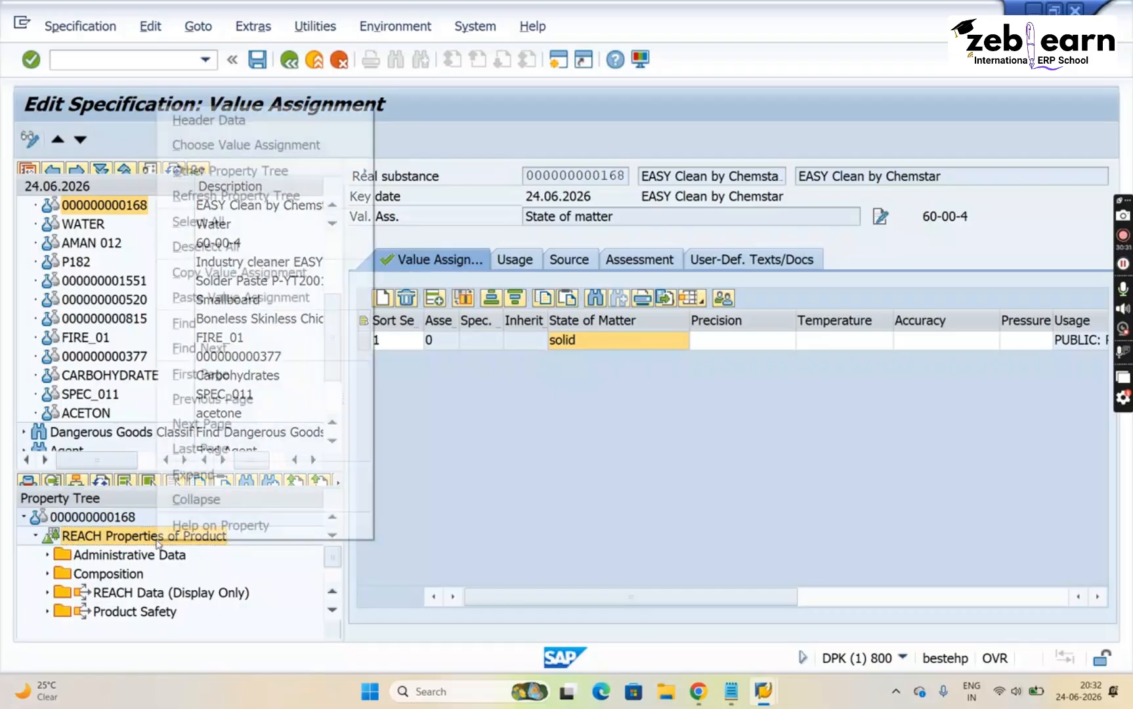
mouse_move(282, 176)
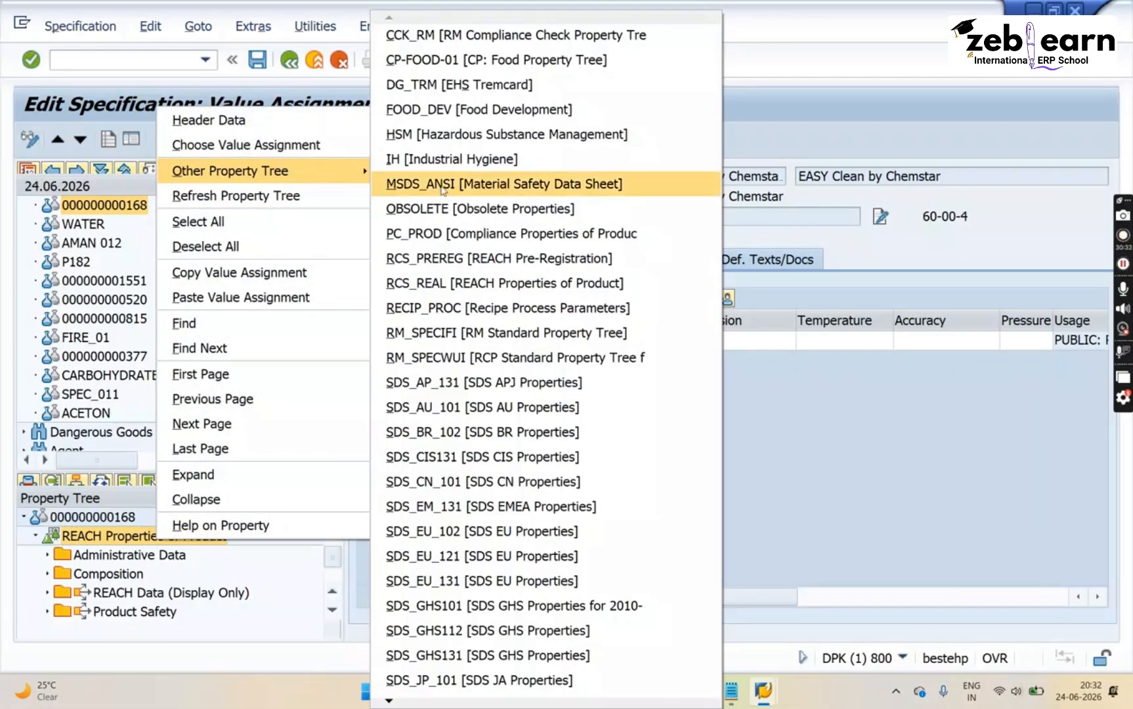
click(444, 187)
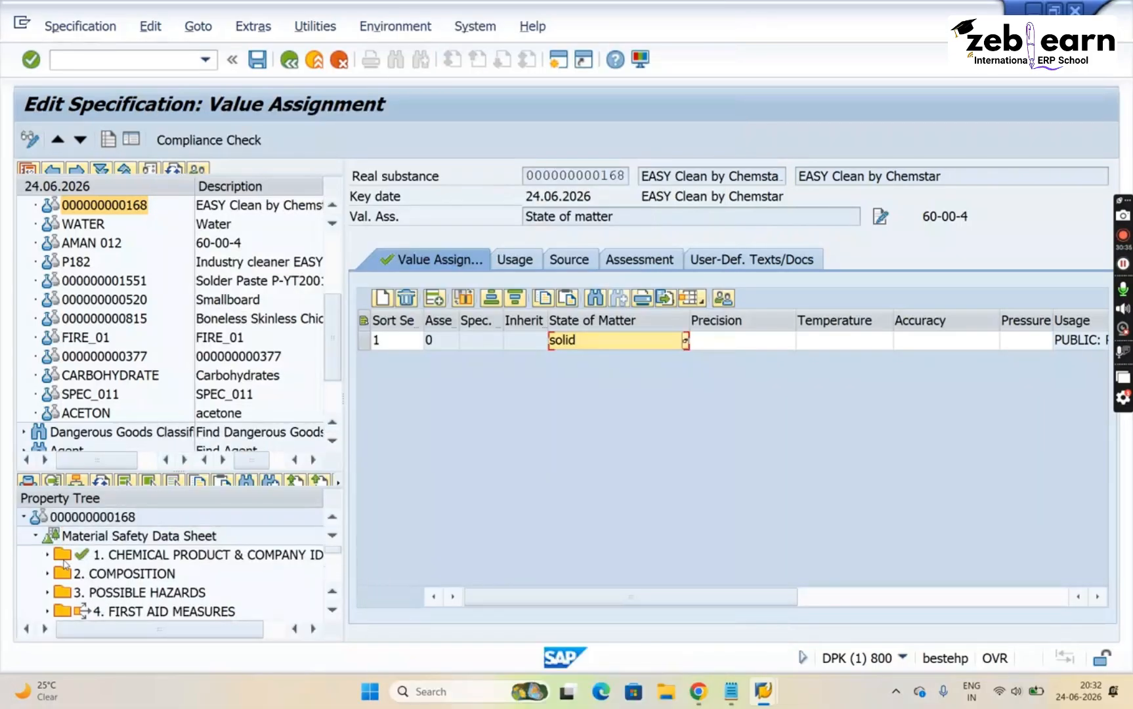
click(153, 555)
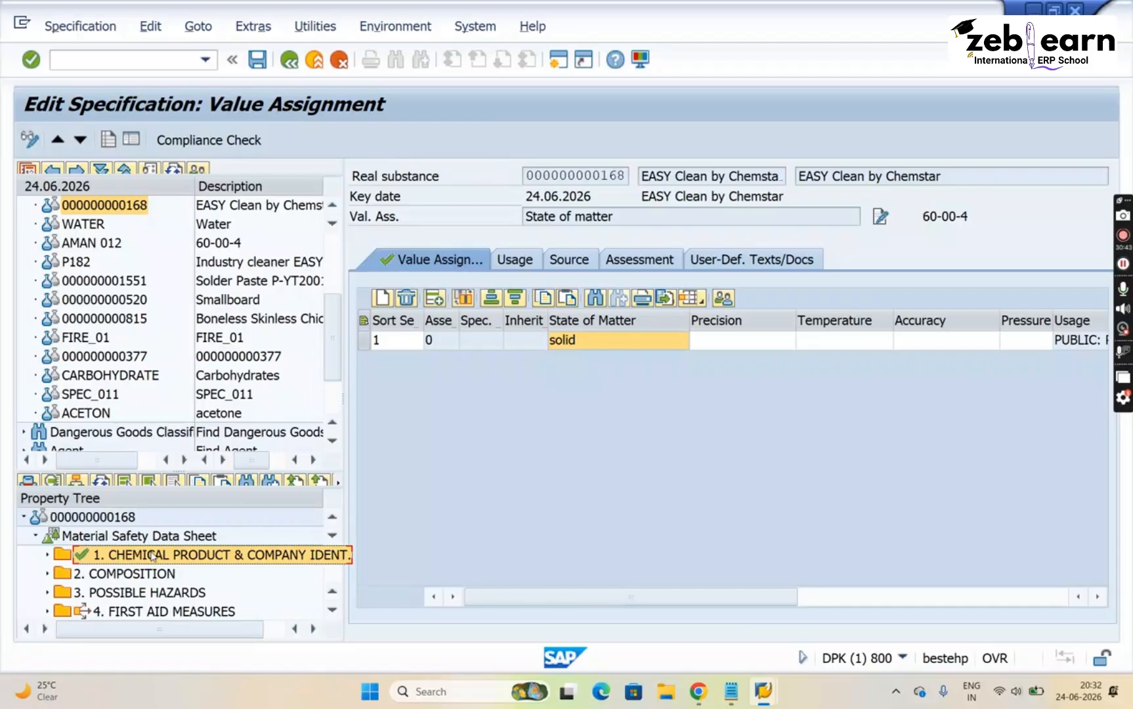
click(148, 542)
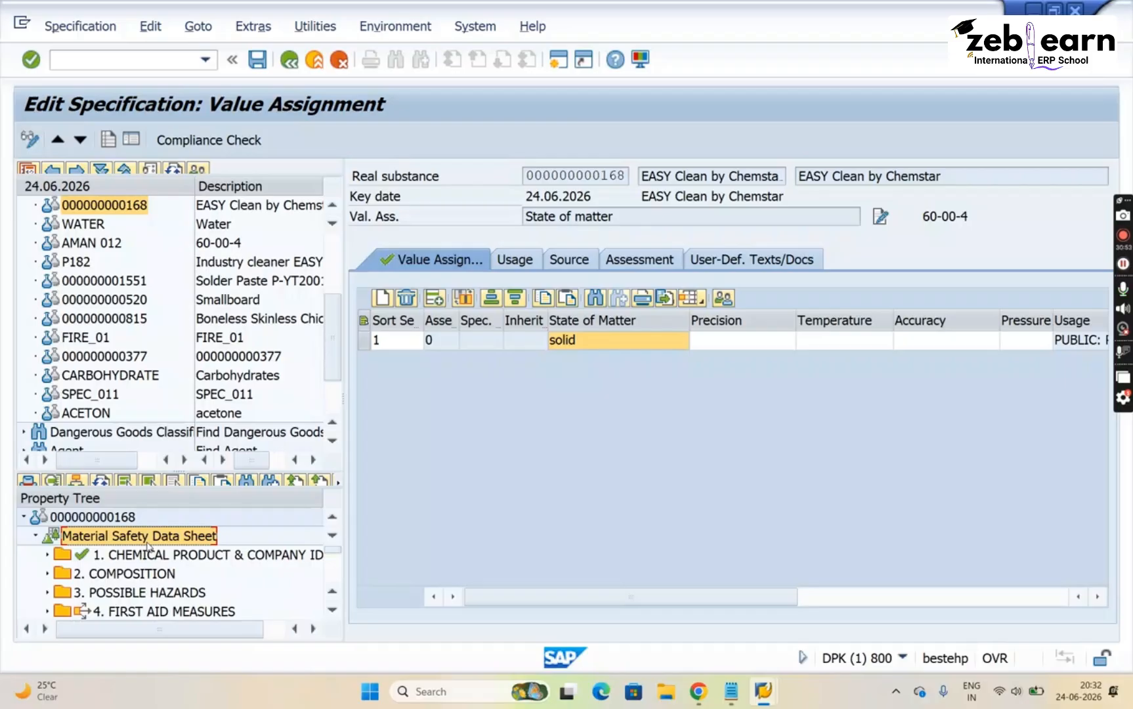
Switch to the BASIC DATA AND TOOLS notes in Notepad to consult them, then return to the SAP specification window
click(730, 691)
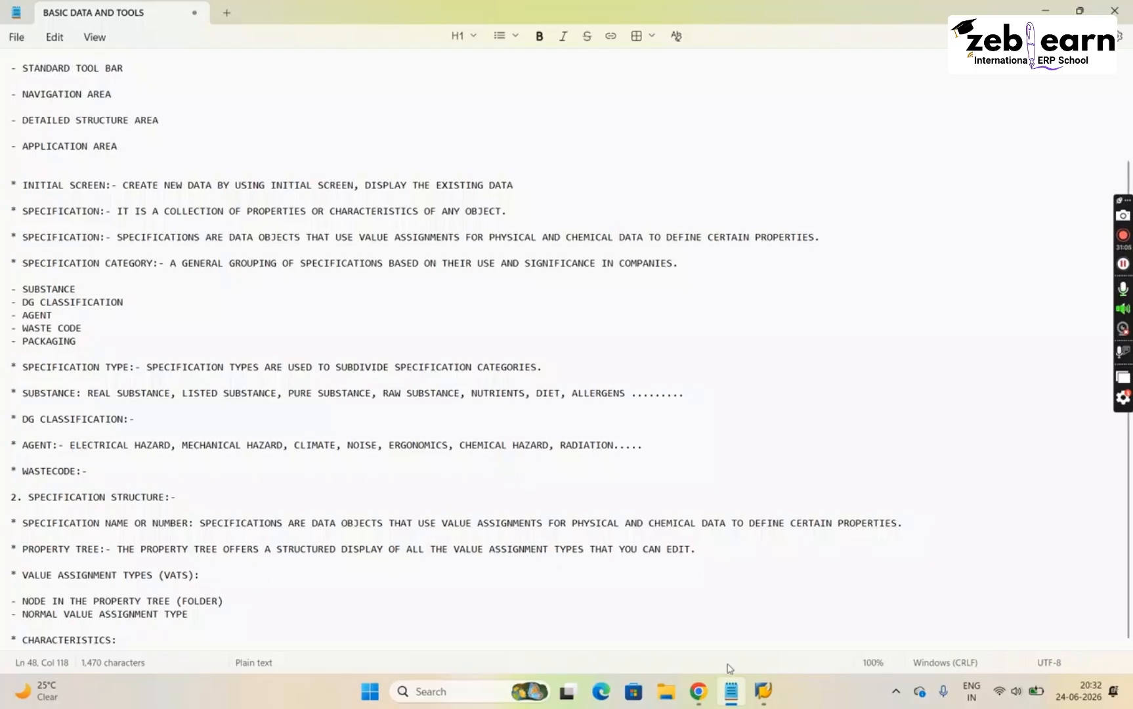
mouse_move(779, 704)
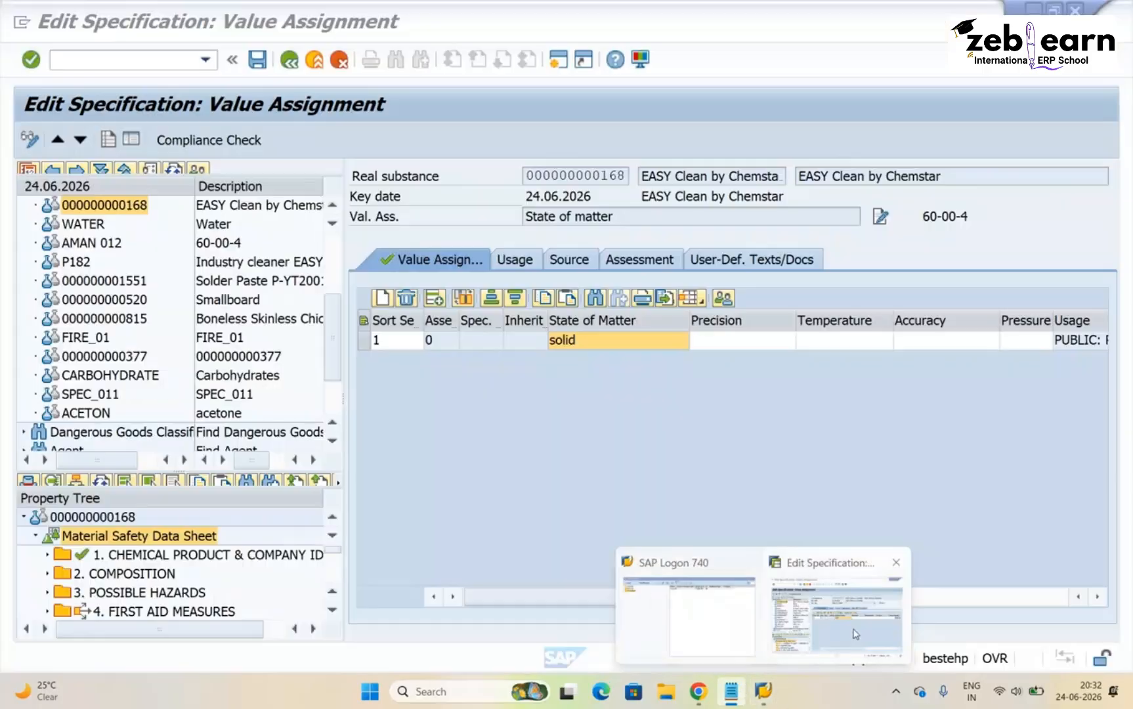
click(854, 630)
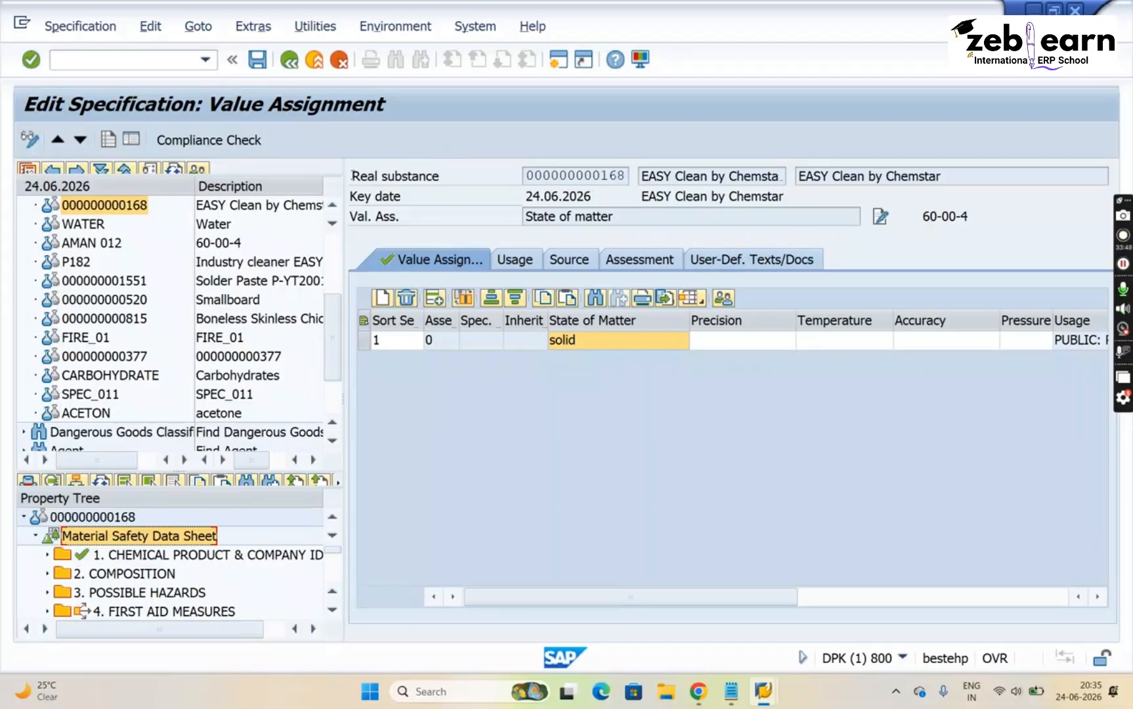
Examine the specification type Real substance and the specification number in the value assignment header
drag(350, 176, 444, 181)
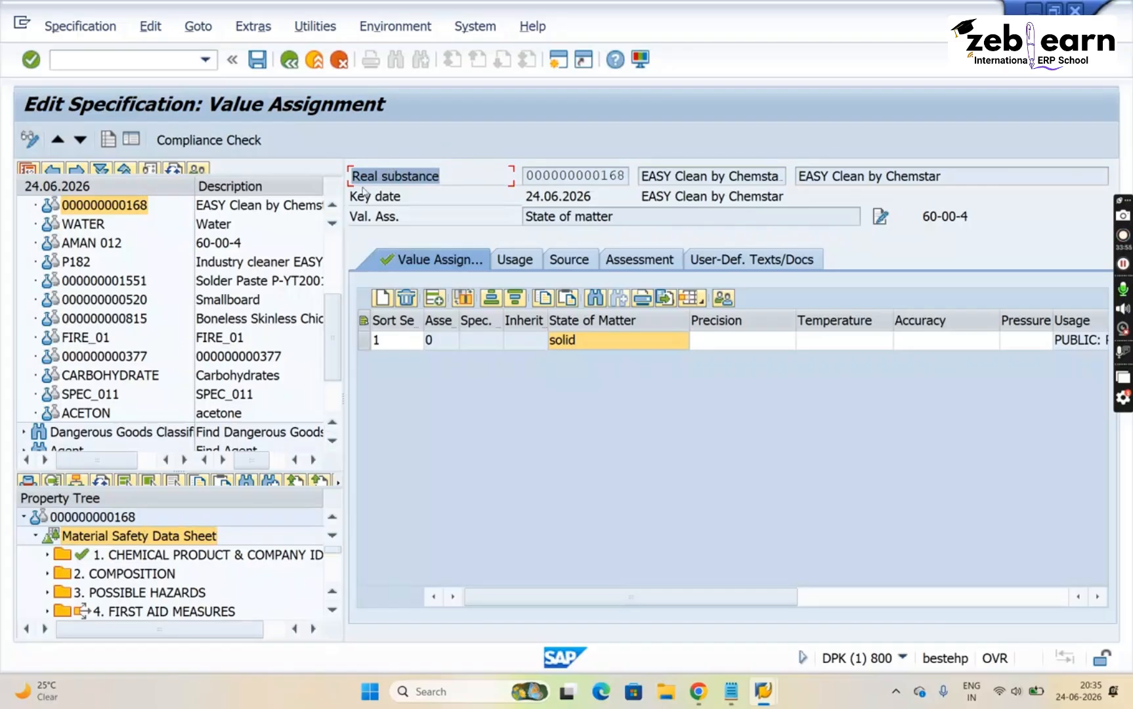
click(620, 175)
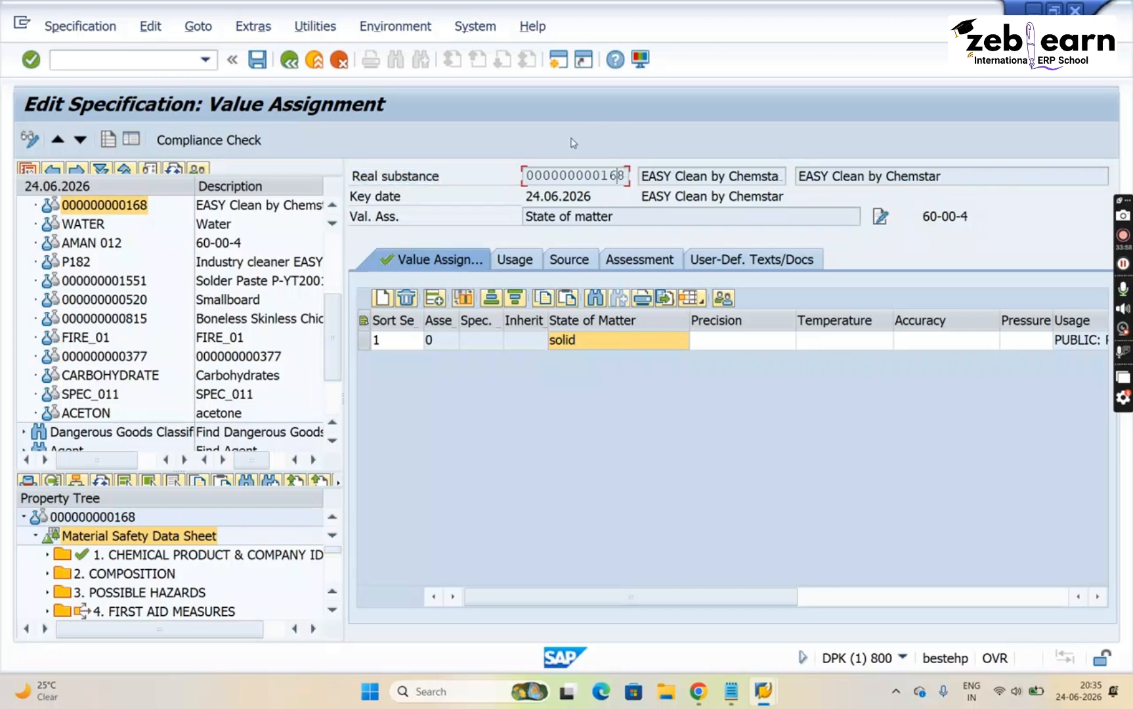
drag(441, 176, 340, 171)
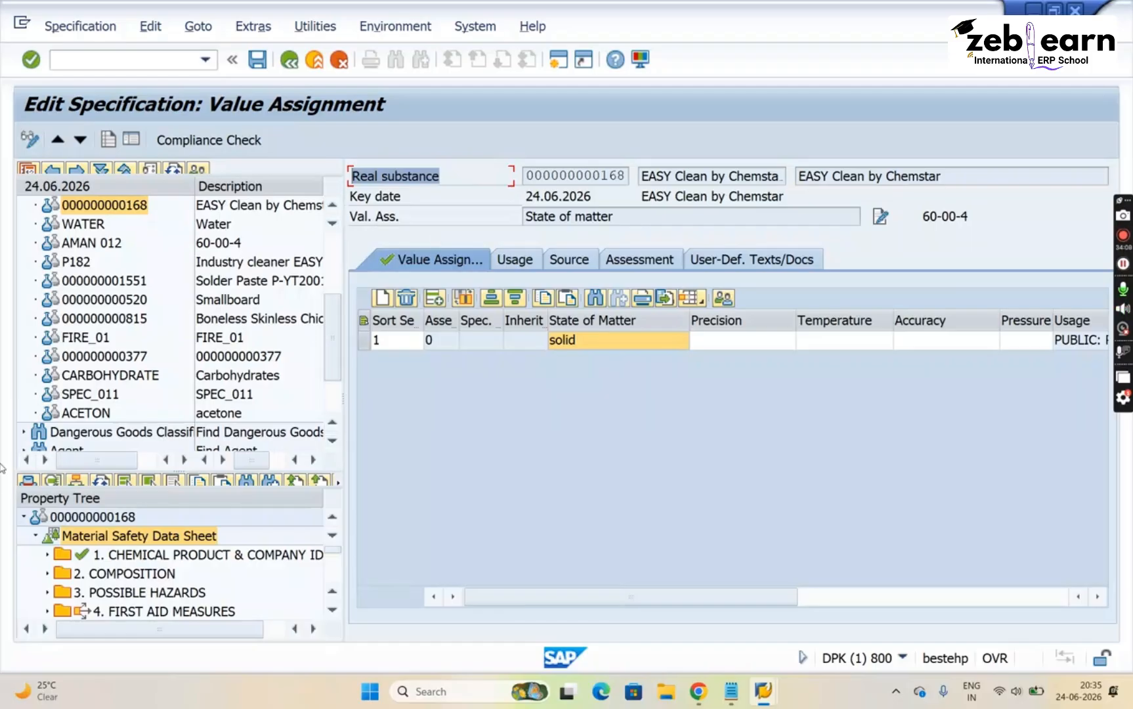
click(424, 180)
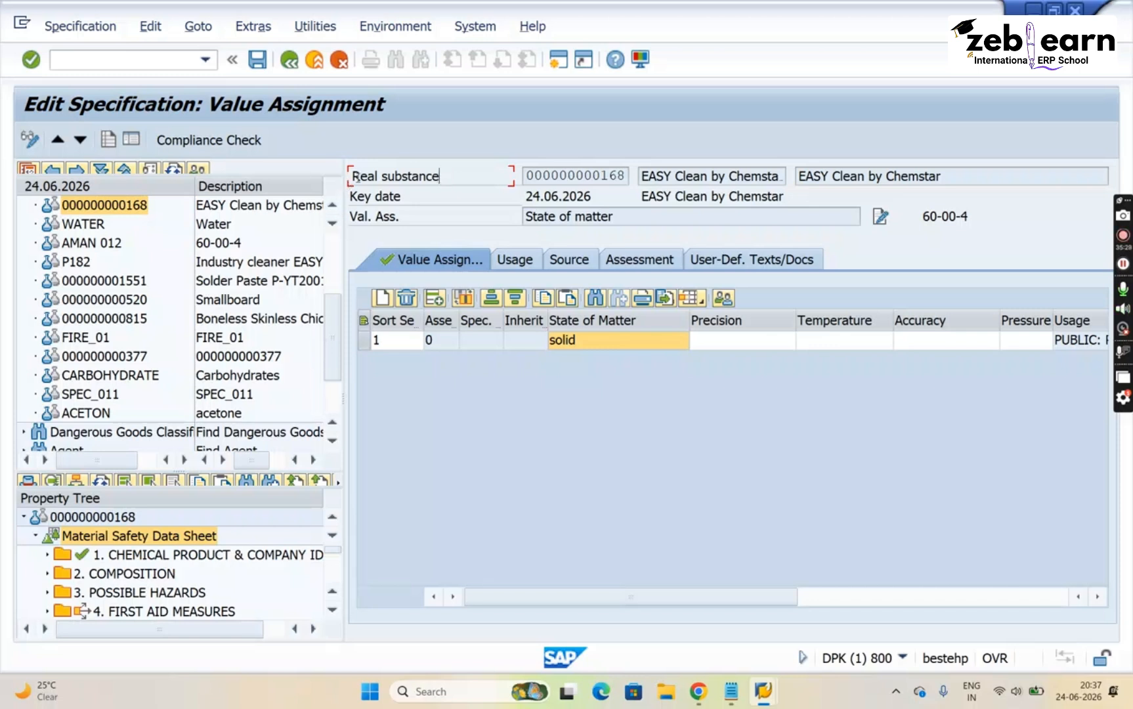
drag(353, 176, 450, 180)
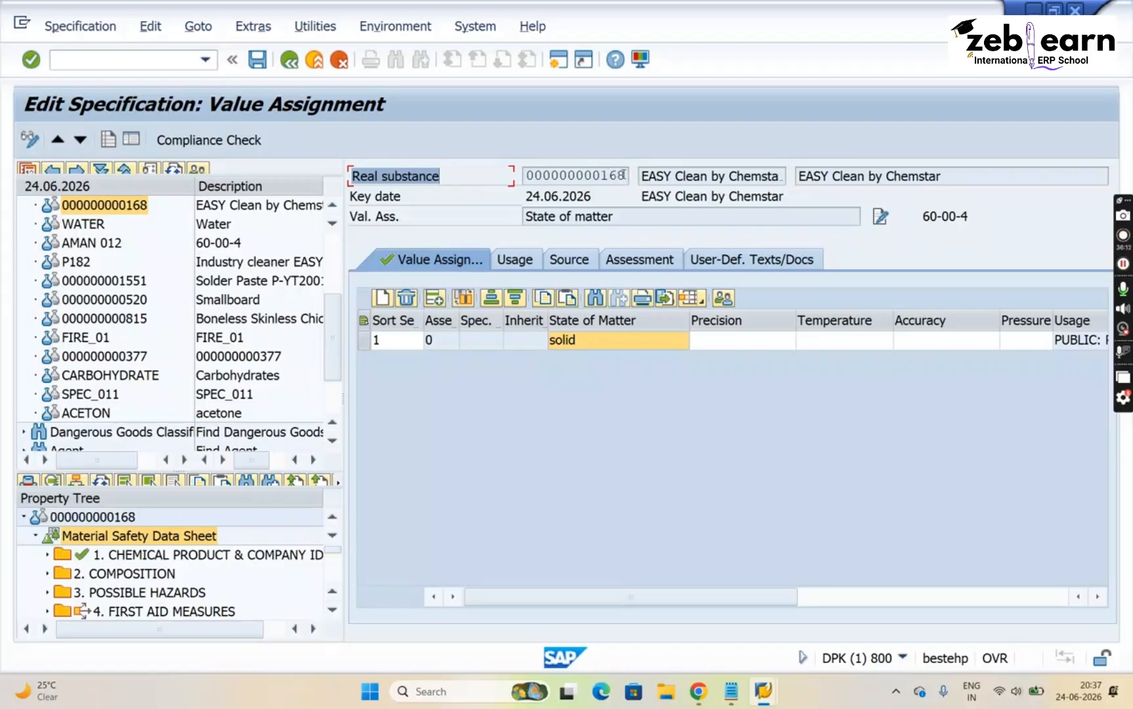
drag(621, 174, 491, 184)
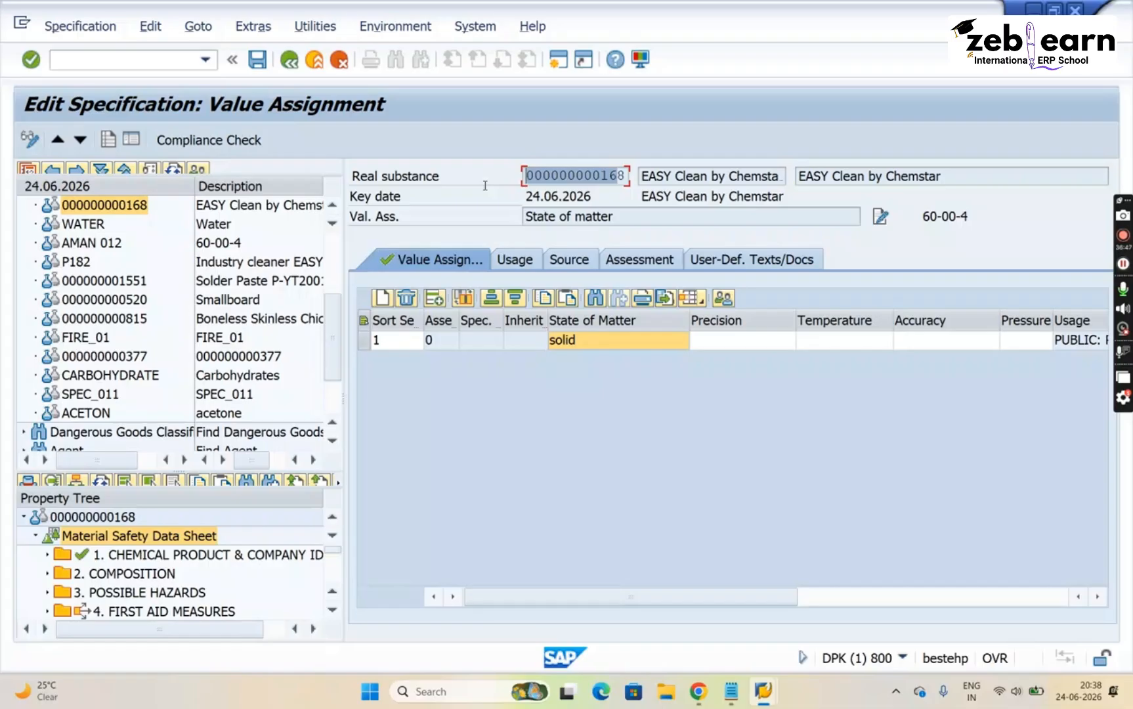
click(352, 176)
drag(352, 176, 450, 191)
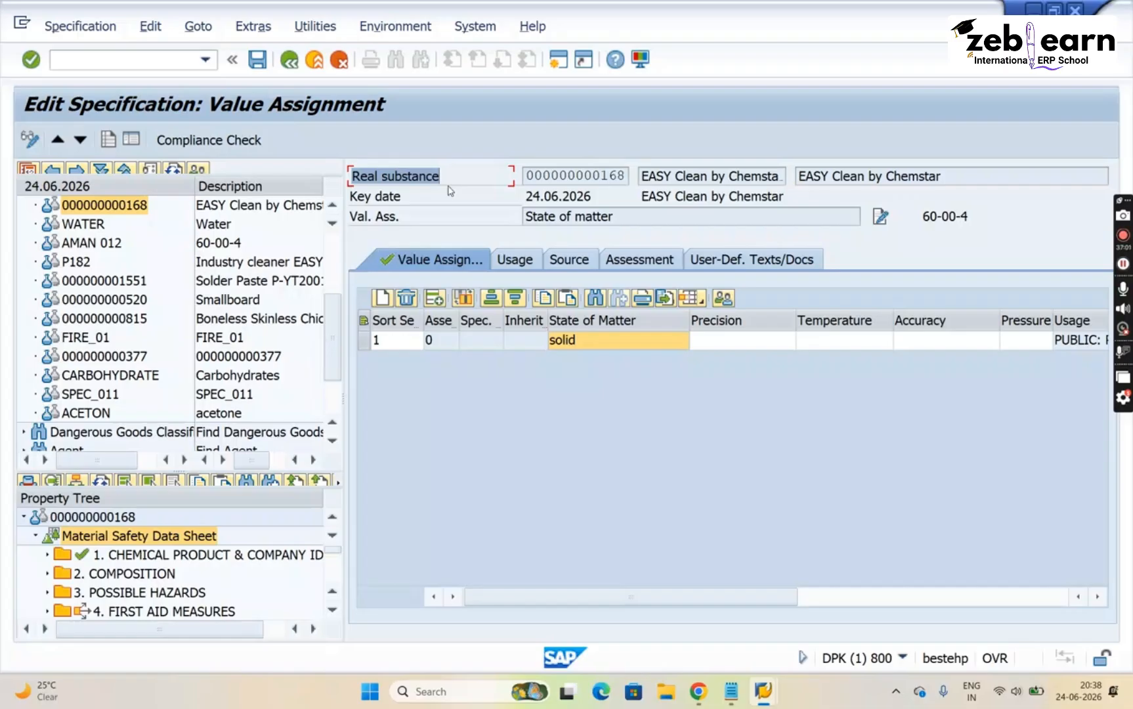
click(140, 533)
click(393, 175)
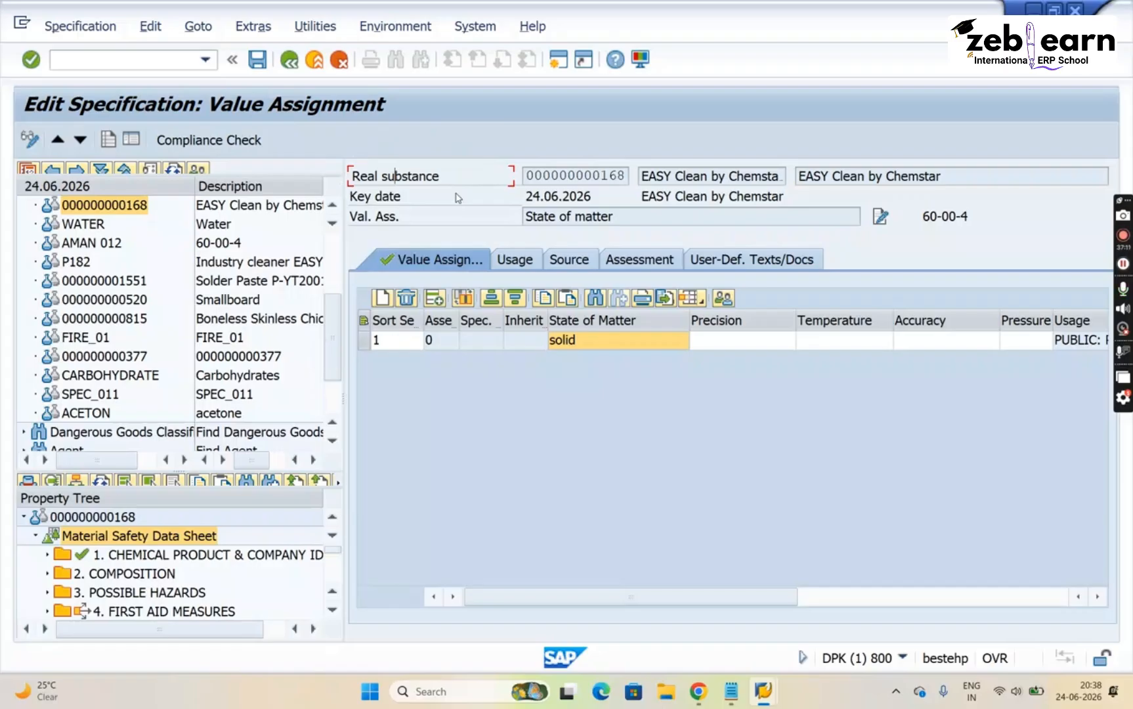
Select the Material Safety Data Sheet node and its first folder, 1. Chemical Product & Company ID, in the property tree
click(122, 539)
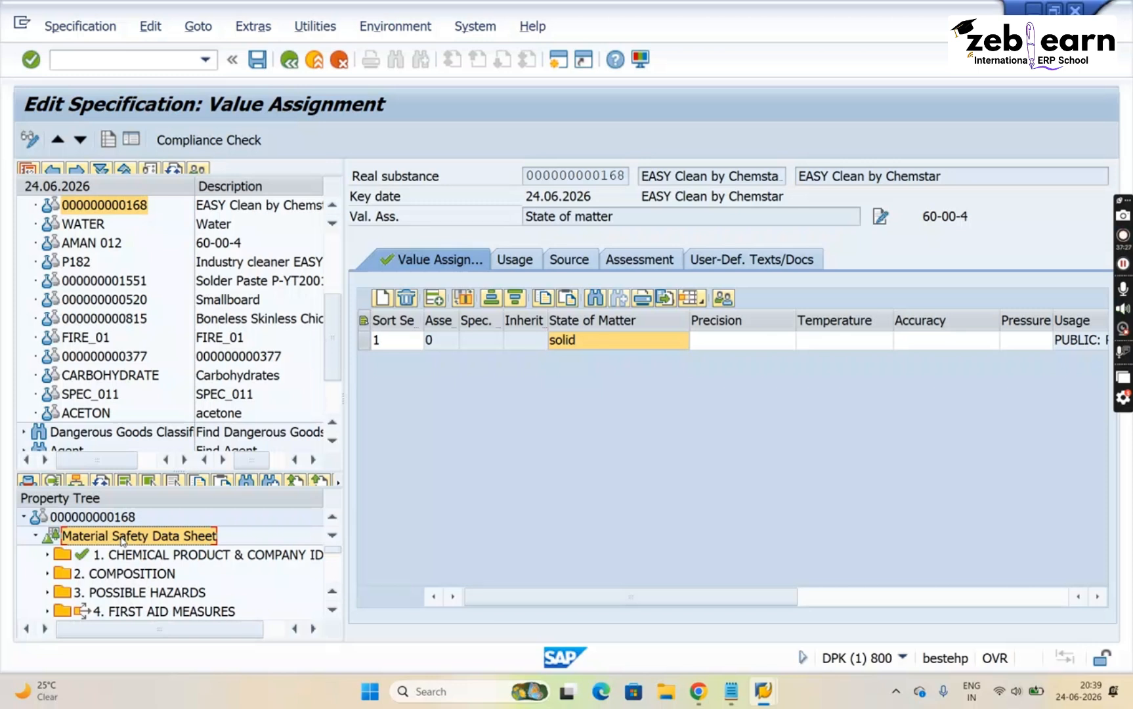
click(125, 557)
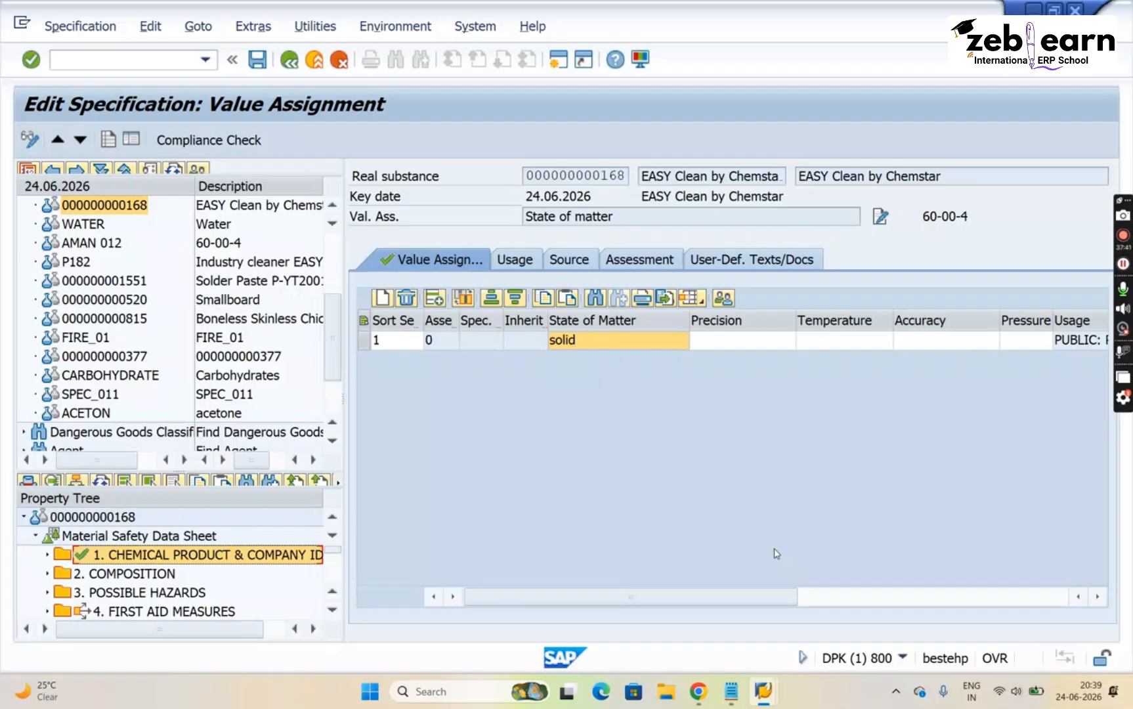
Switch to the Notepad notes and complete the VALUE ASSIGNMENT TYPES (VATS) line with "THIS FUNCTION IS USED TO ENTER STRUCTURED SPECIFICATION DATA AND INFORMATION."
click(731, 694)
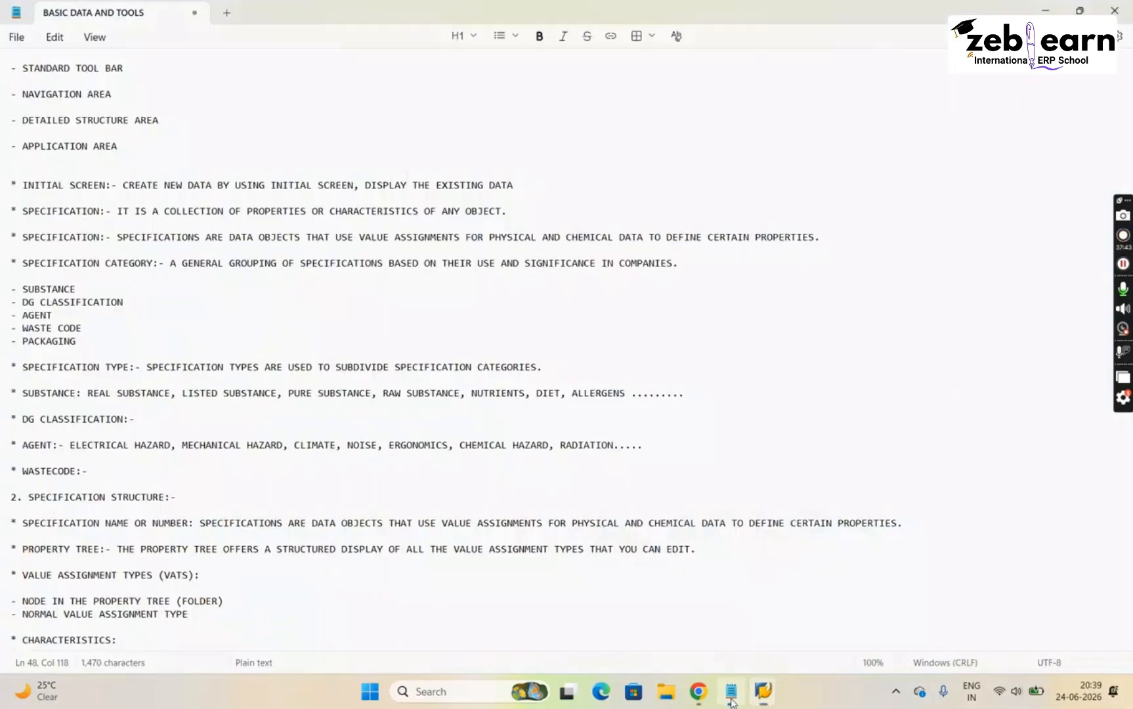
click(258, 579)
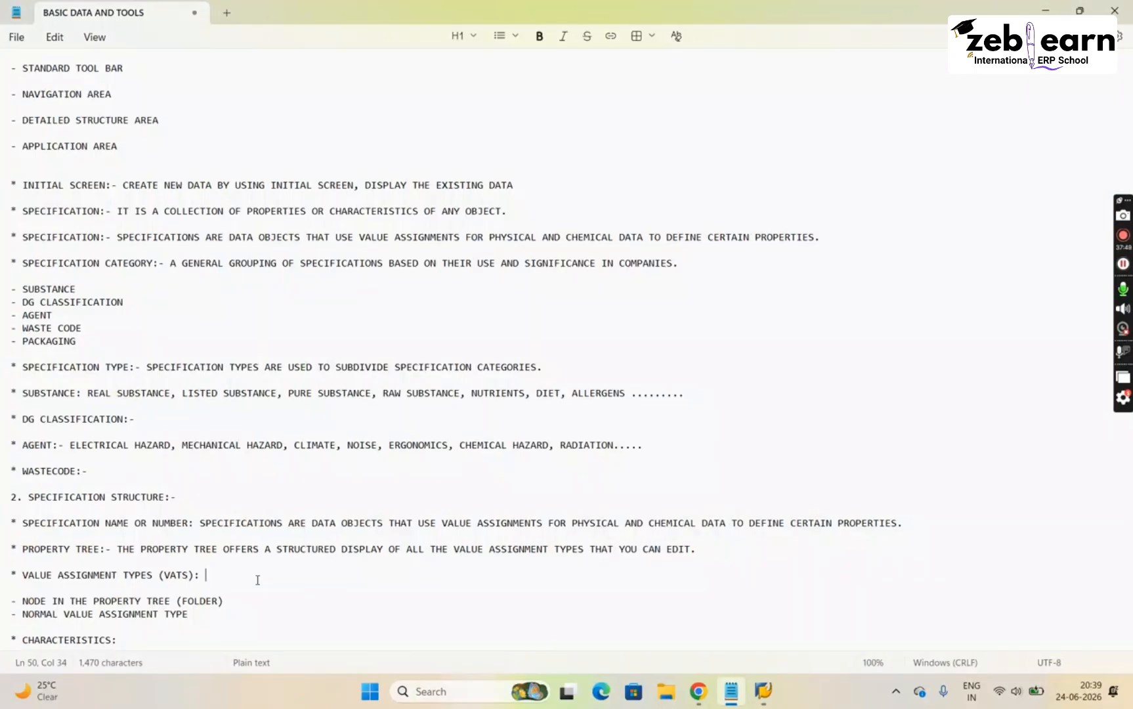
text(THIS FUNCTO)
key(BackSpace)
text(ION IS USED TO )
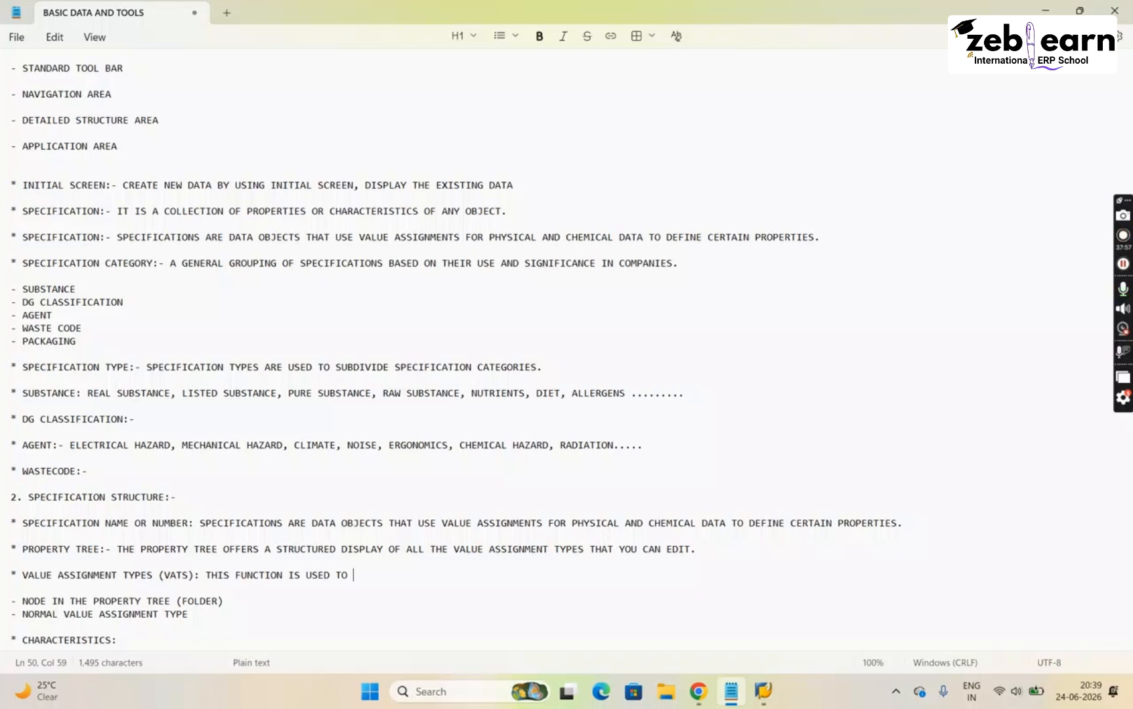
text(ENTER STRUCTURED )
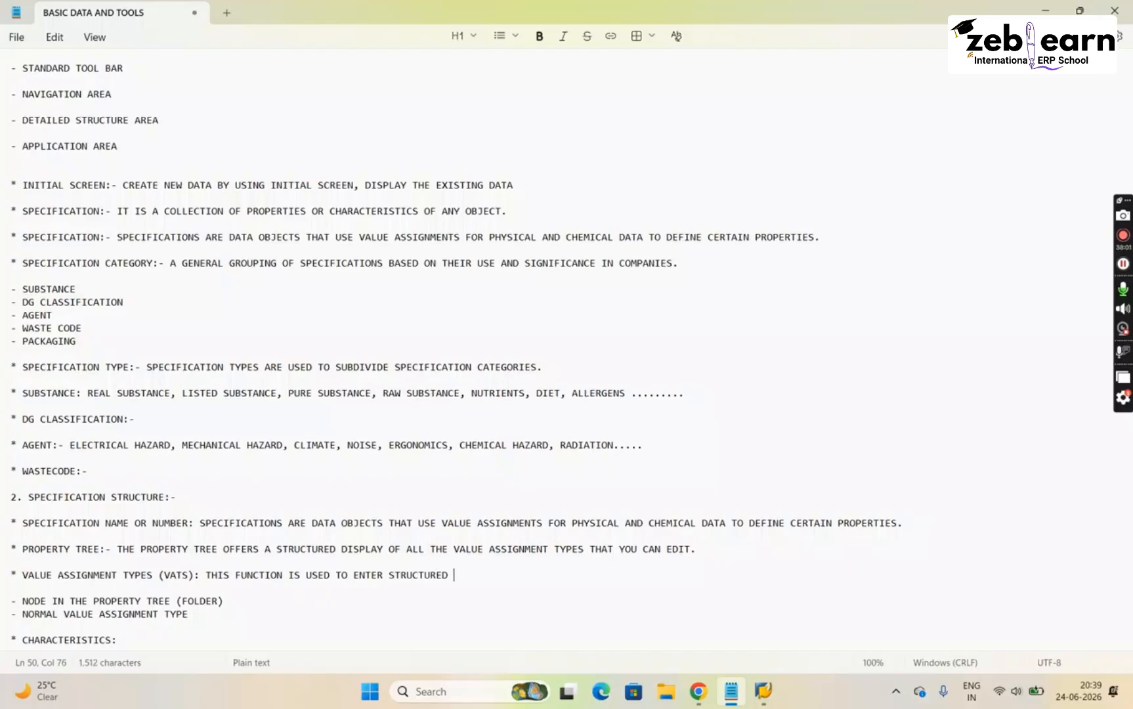
text(SPECIFICAT)
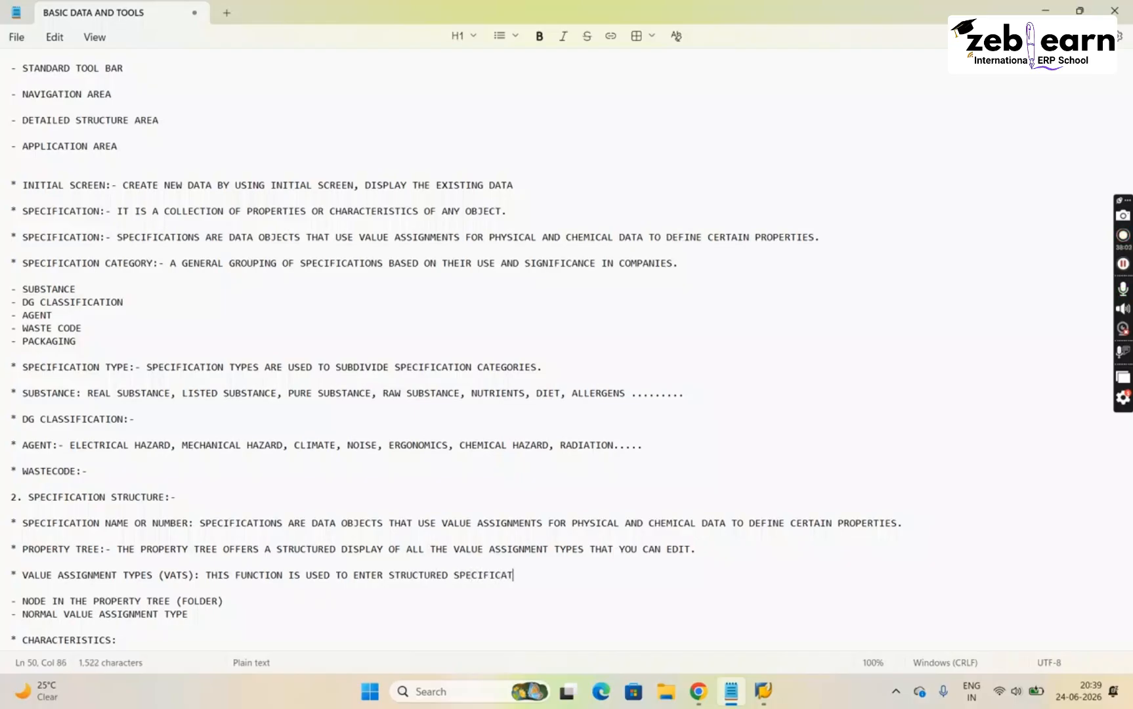
text(ION DATA AND INFORMATION.)
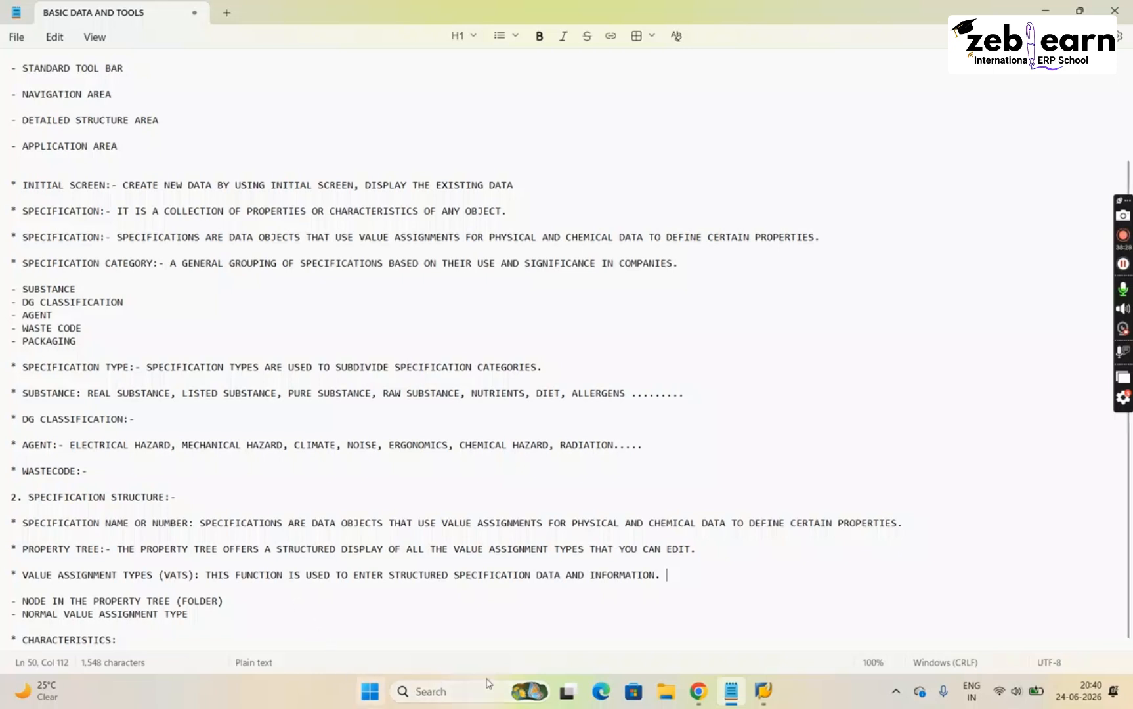
Switch back to the SAP specification window and expand the 5. Fire-Fighting Measures folder in the property tree
mouse_move(756, 695)
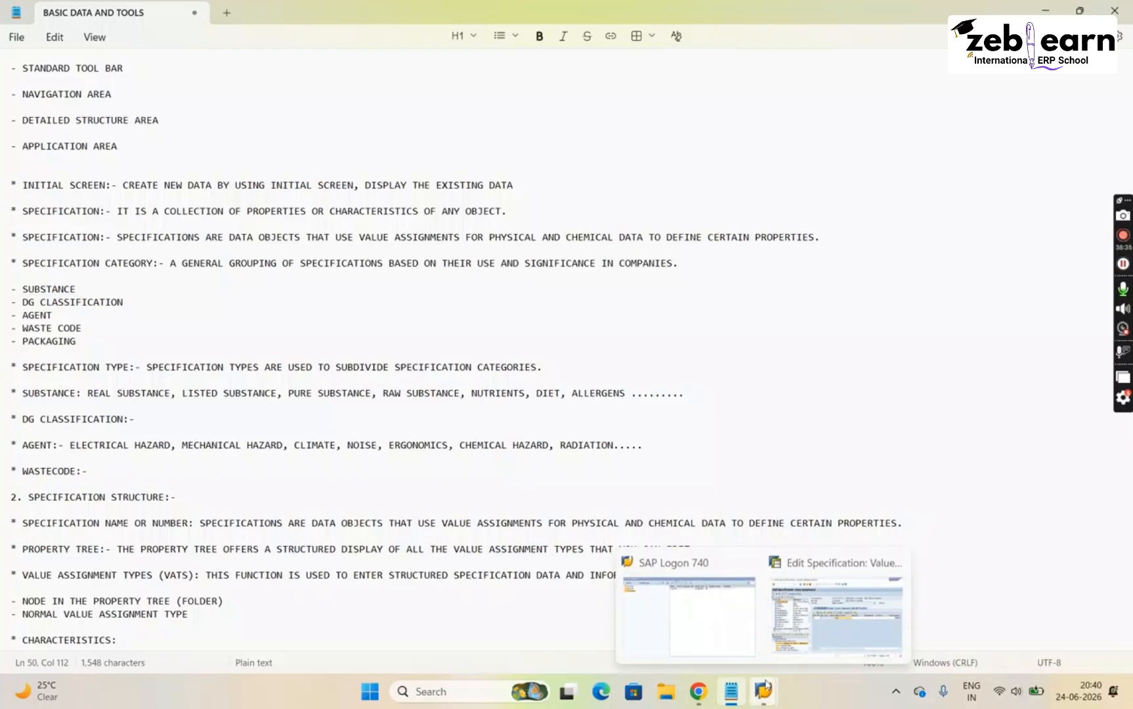
click(853, 624)
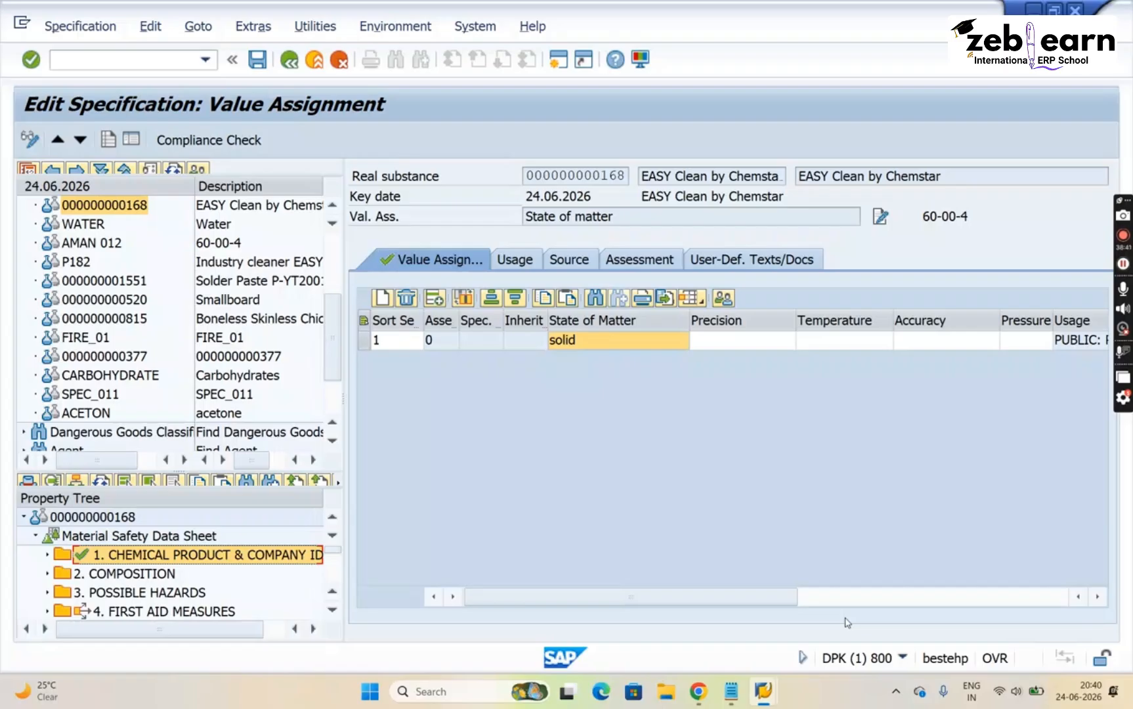
click(332, 610)
click(333, 610)
click(332, 611)
click(332, 612)
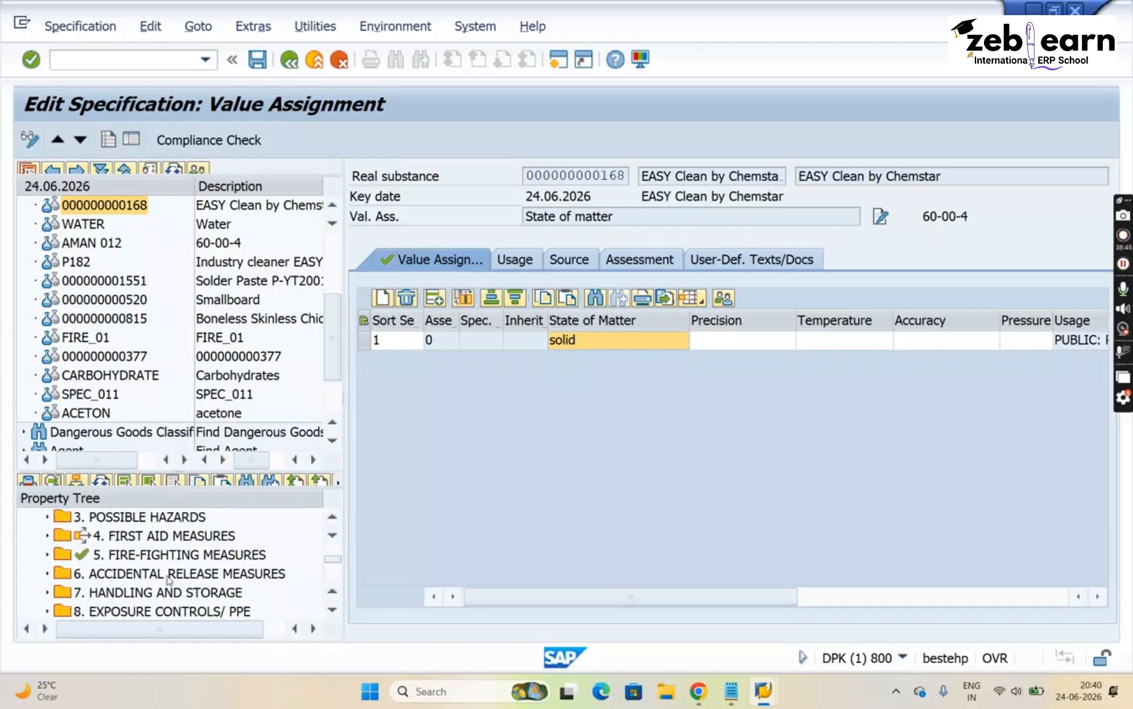
click(137, 558)
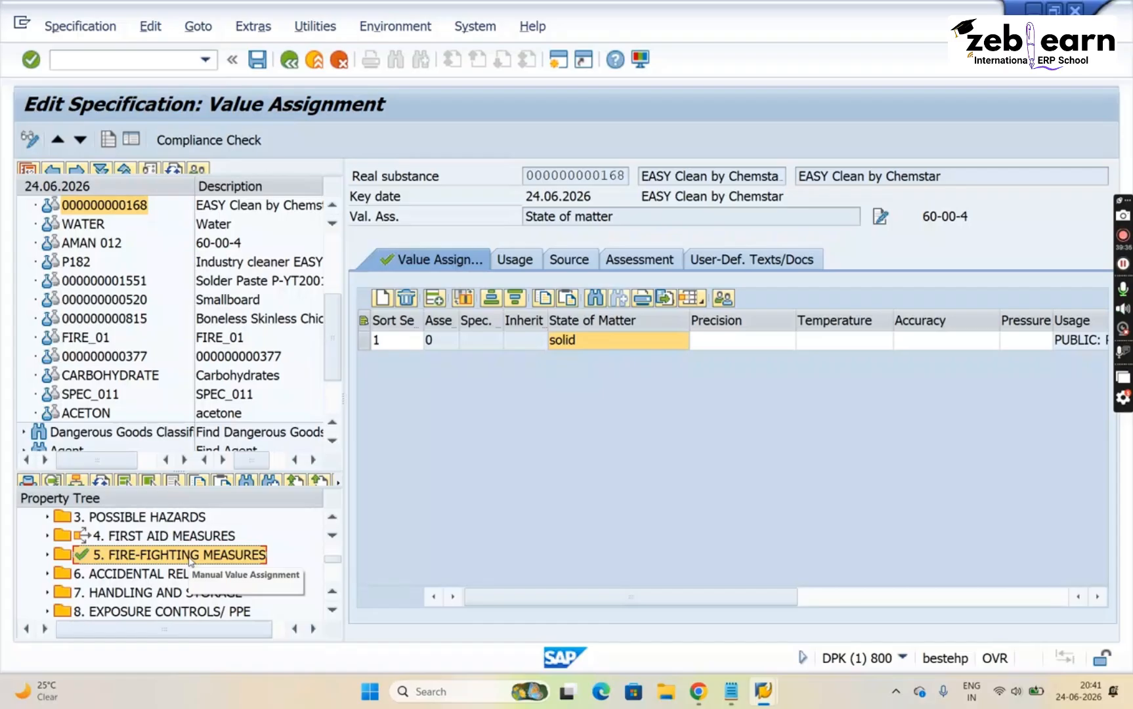
click(49, 556)
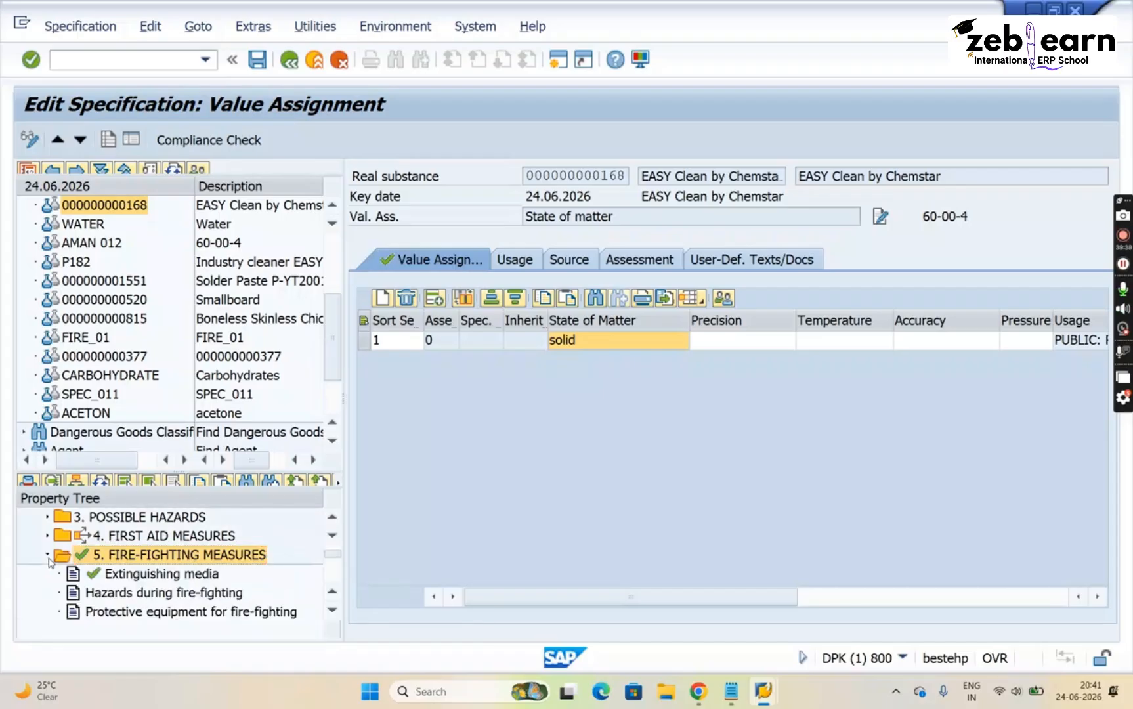
click(333, 612)
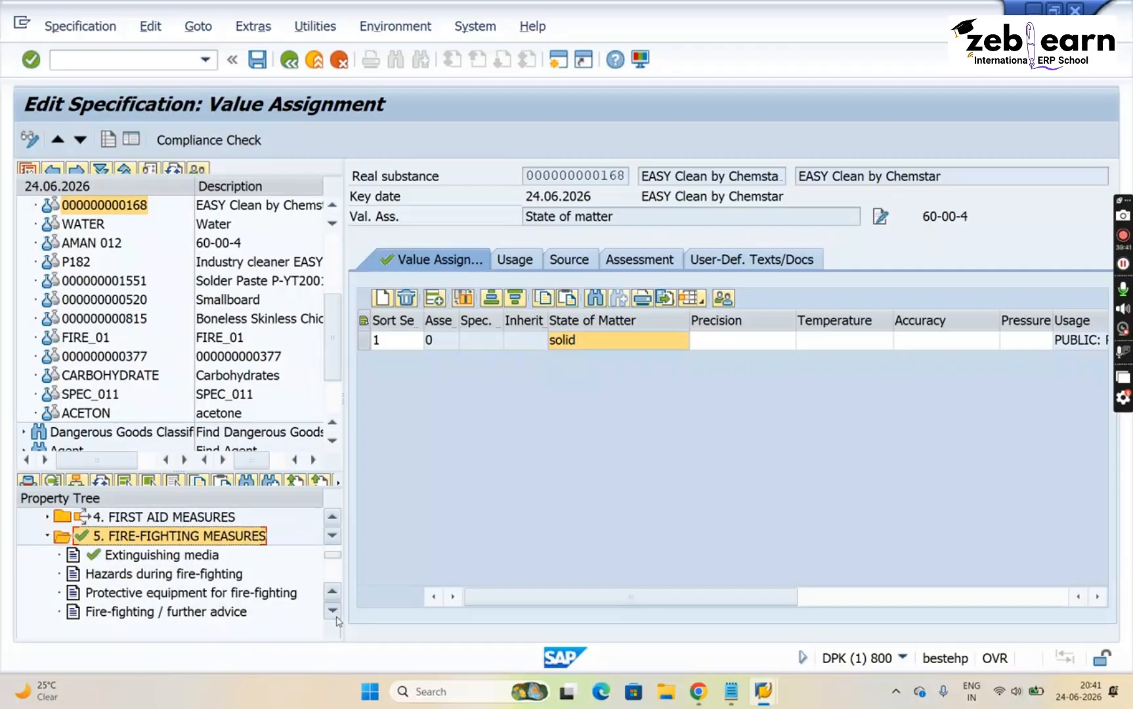
Examine the value assignment types under Fire-Fighting Measures, from Extinguishing media down to Safety remarks
click(181, 560)
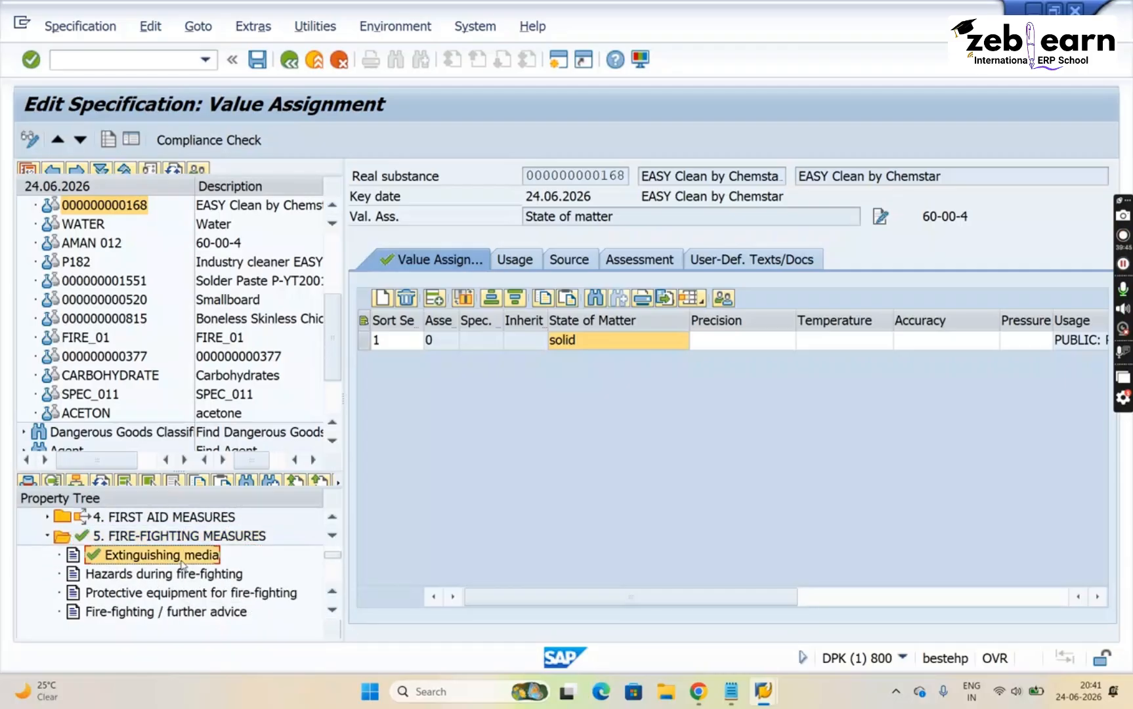
key(Down)
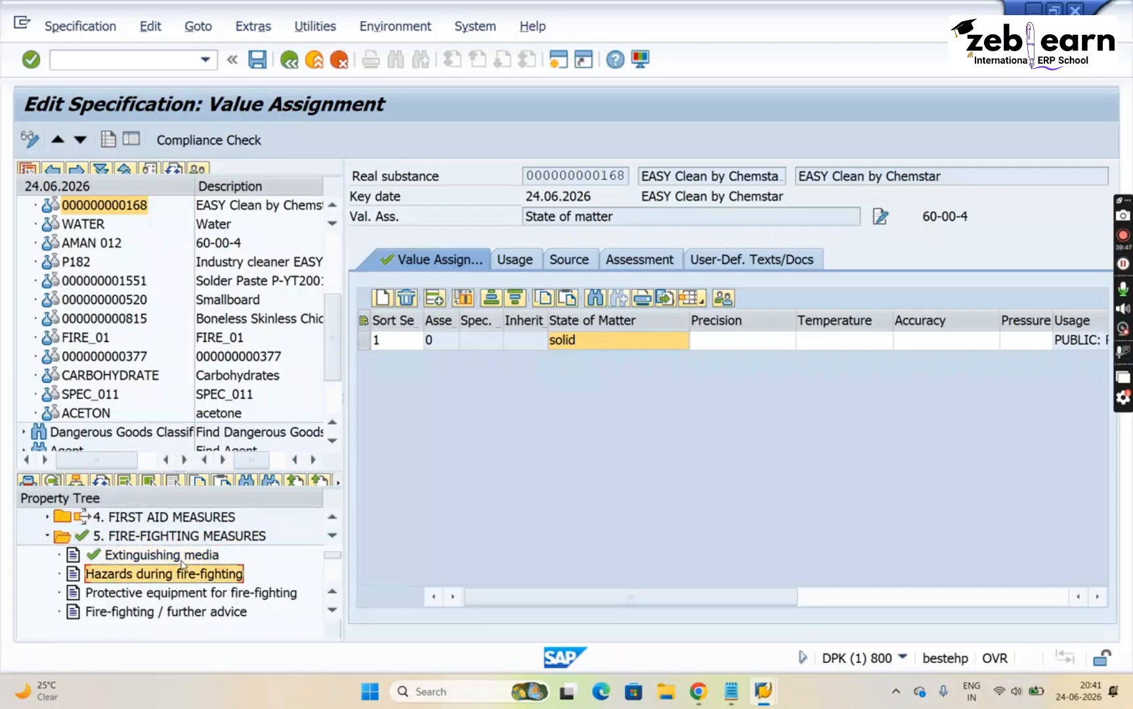
key(Down)
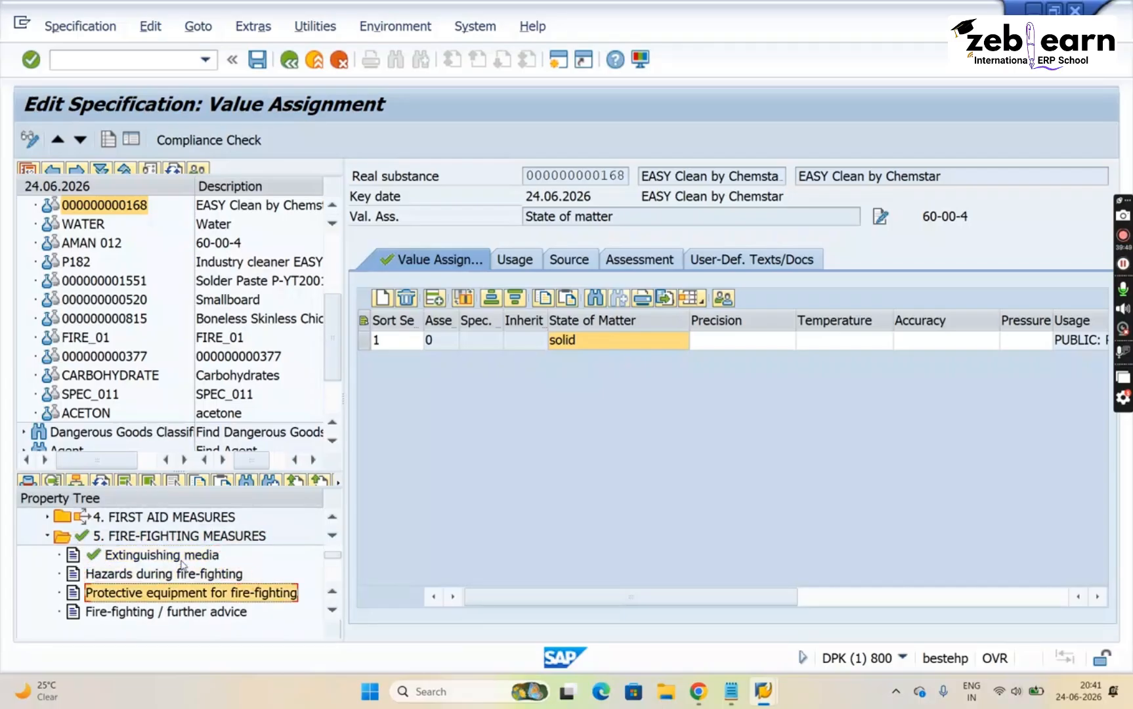
key(Down)
key(Down)
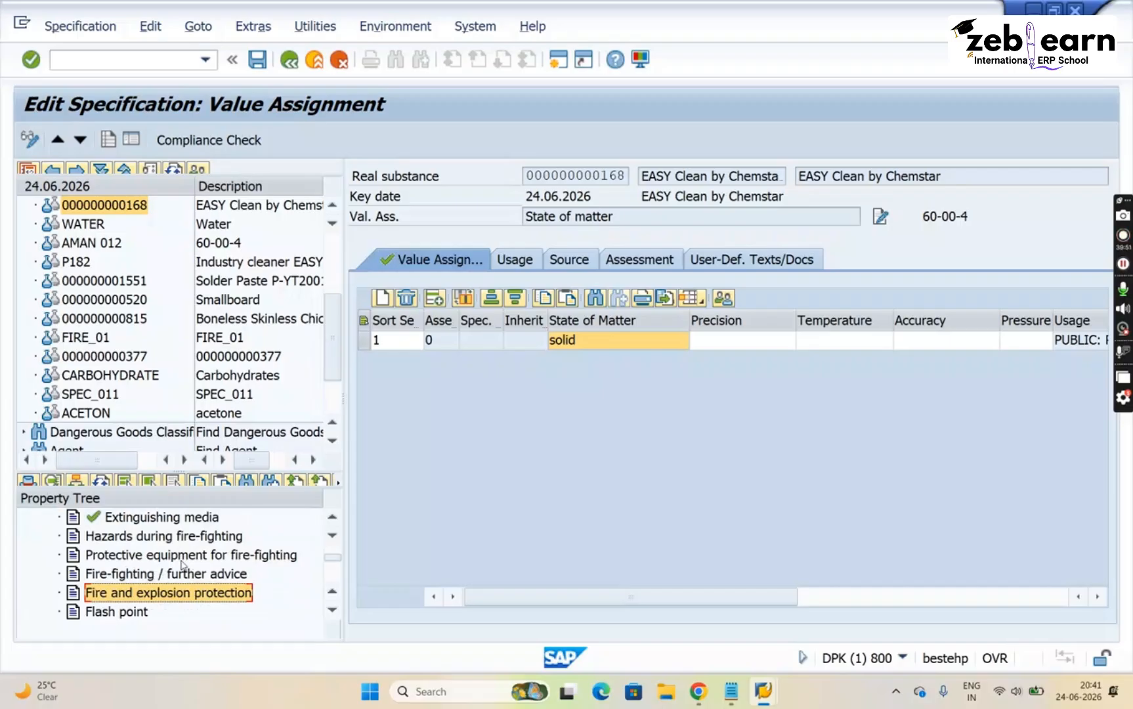
key(Up)
key(Down)
key(Down)
key(Down)
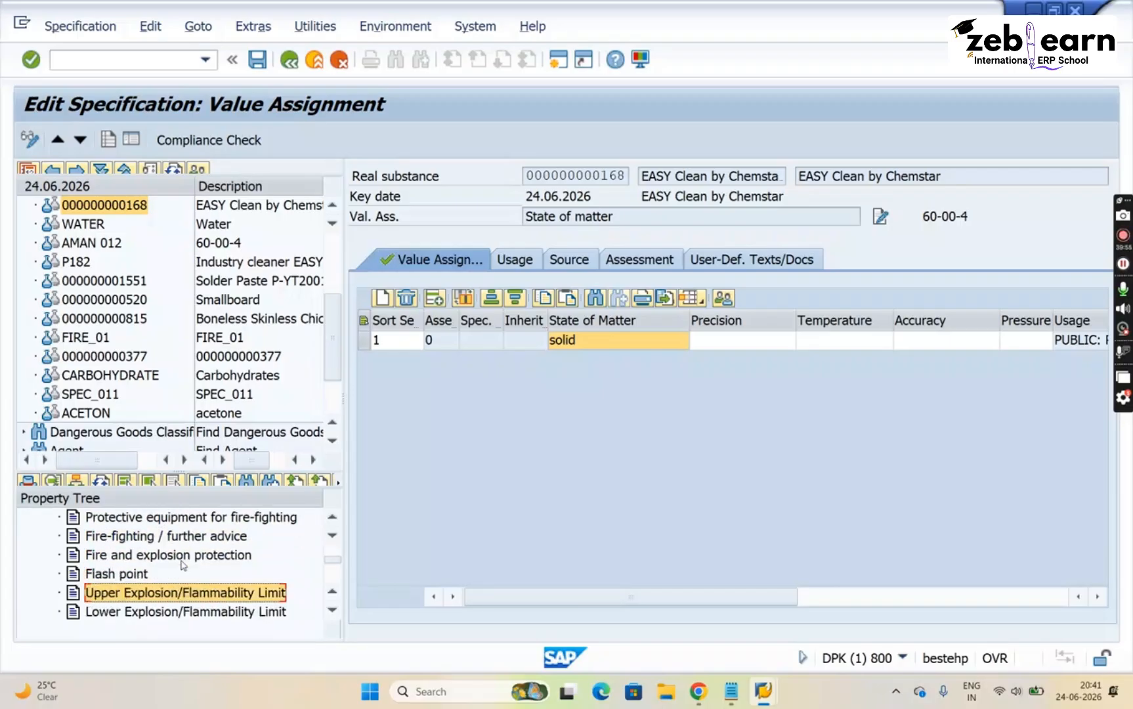
key(Down)
key(Down)
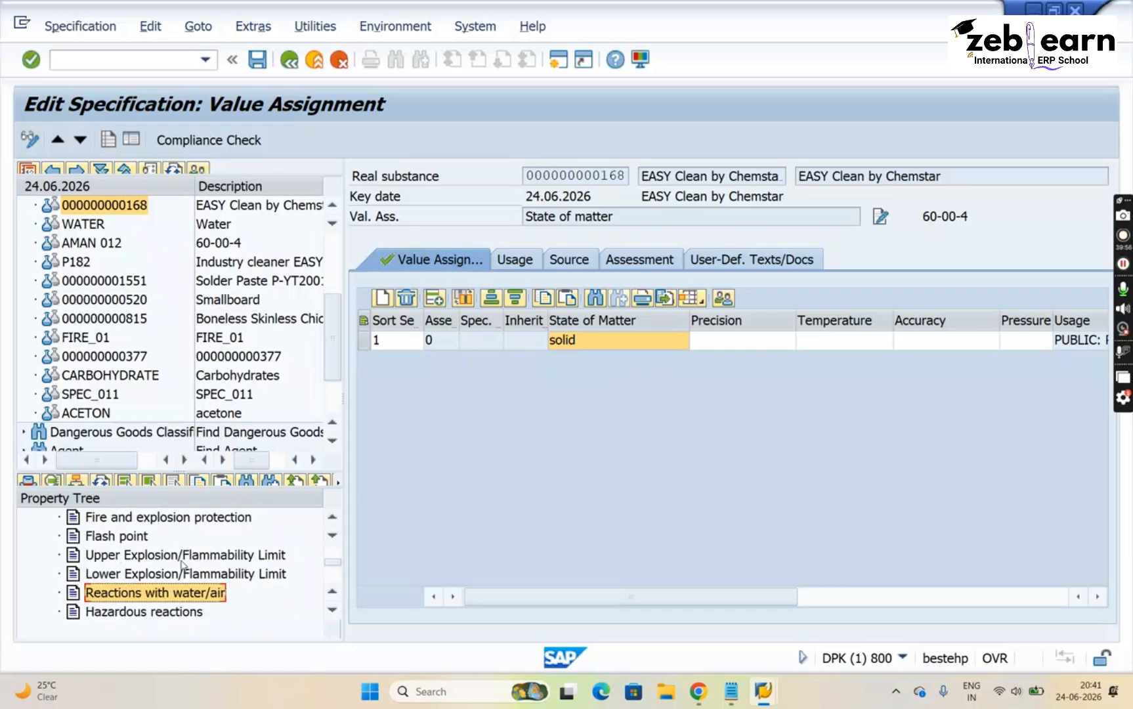
key(Down)
key(Down)
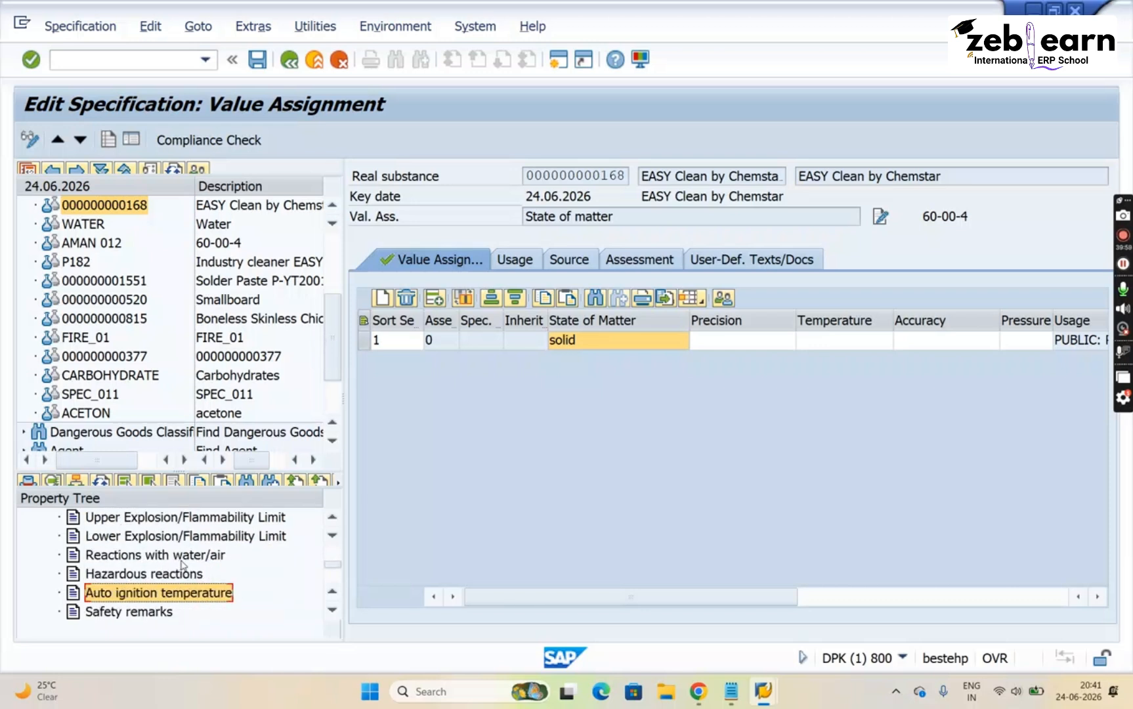
key(Down)
key(Up)
key(Up)
key(Down)
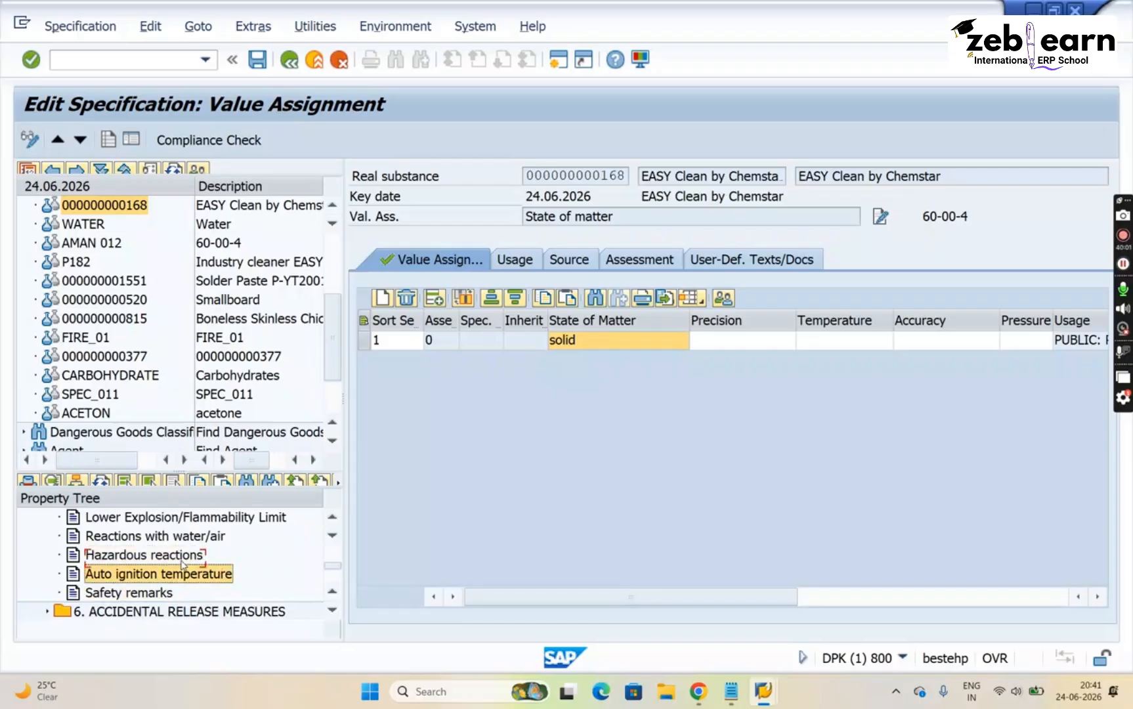
key(Down)
Go back up through the fire-fighting value assignment types to the folder node and select Extinguishing media
key(Up)
key(Up)
key(Up)
key(Up)
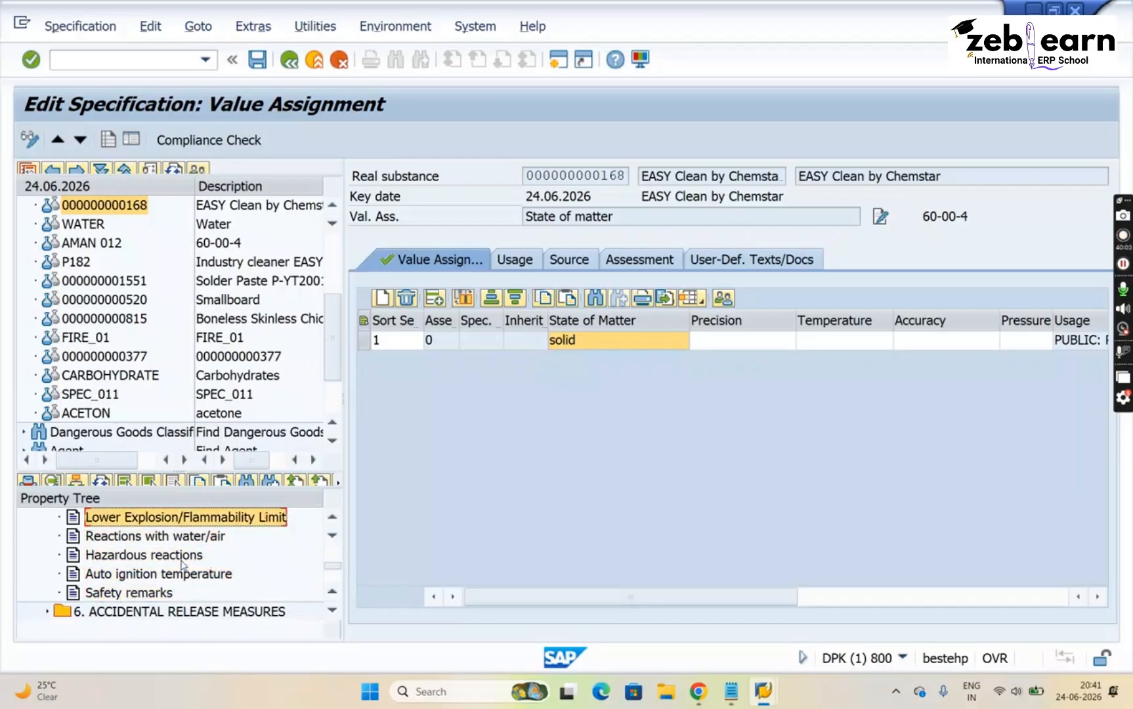
key(Up)
key(Up)
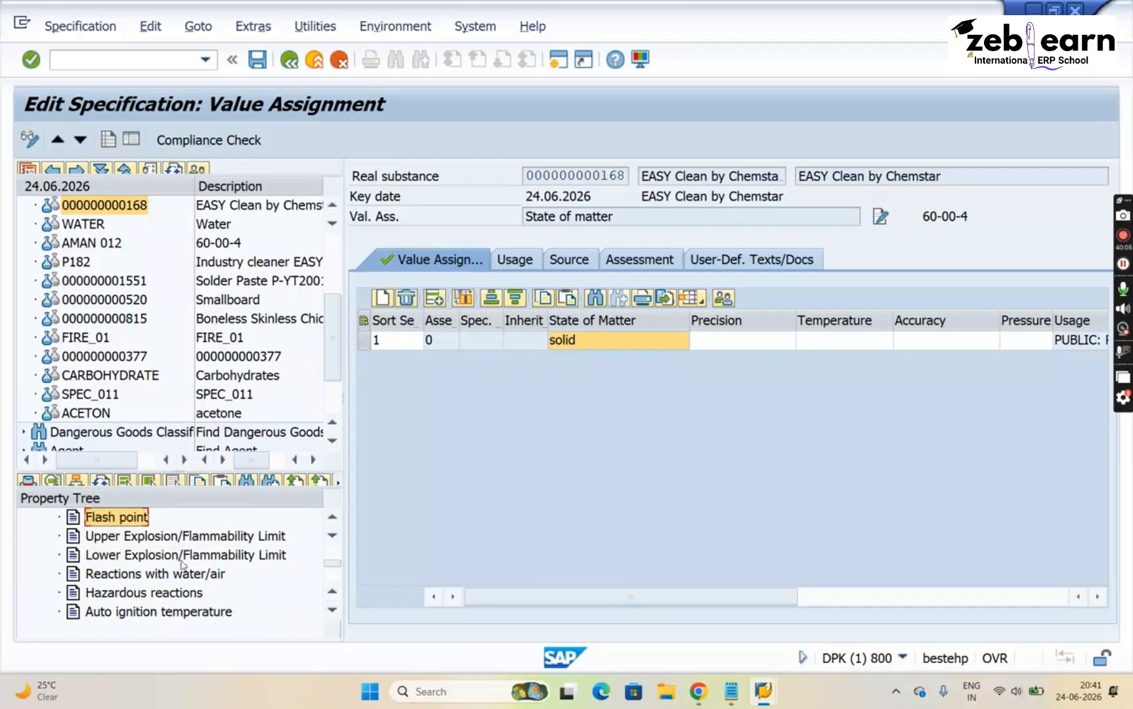
key(Up)
key(Up)
key(Up)
key(Up)
key(Up)
key(Up)
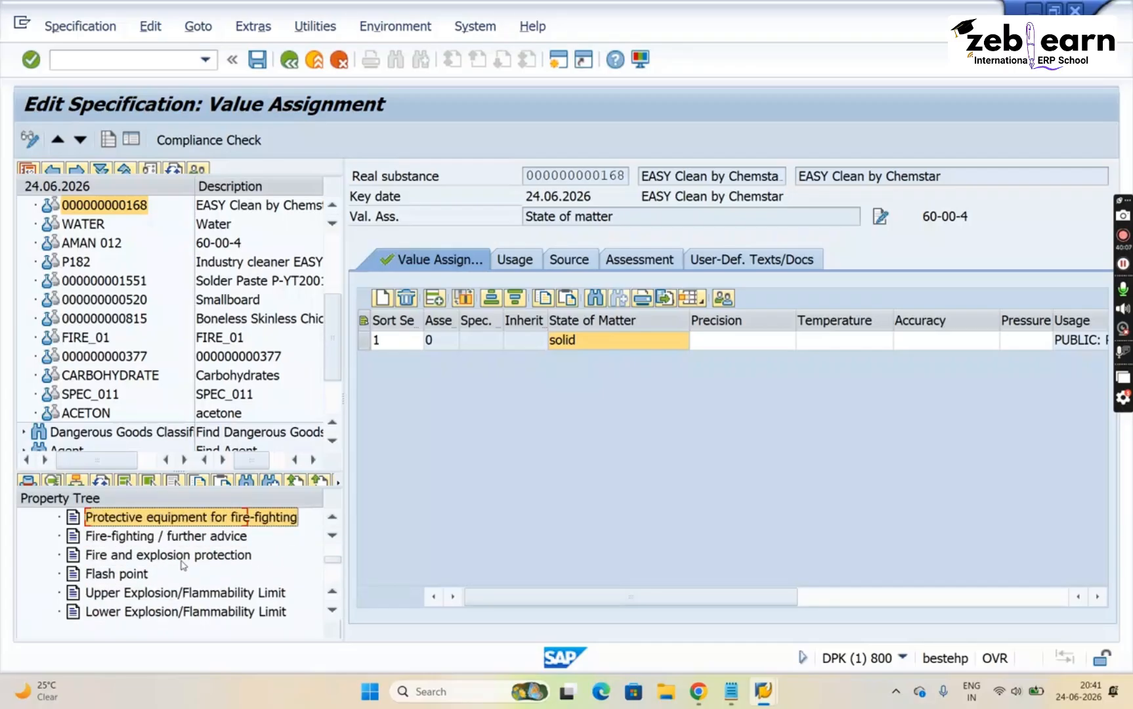
key(Up)
key(Down)
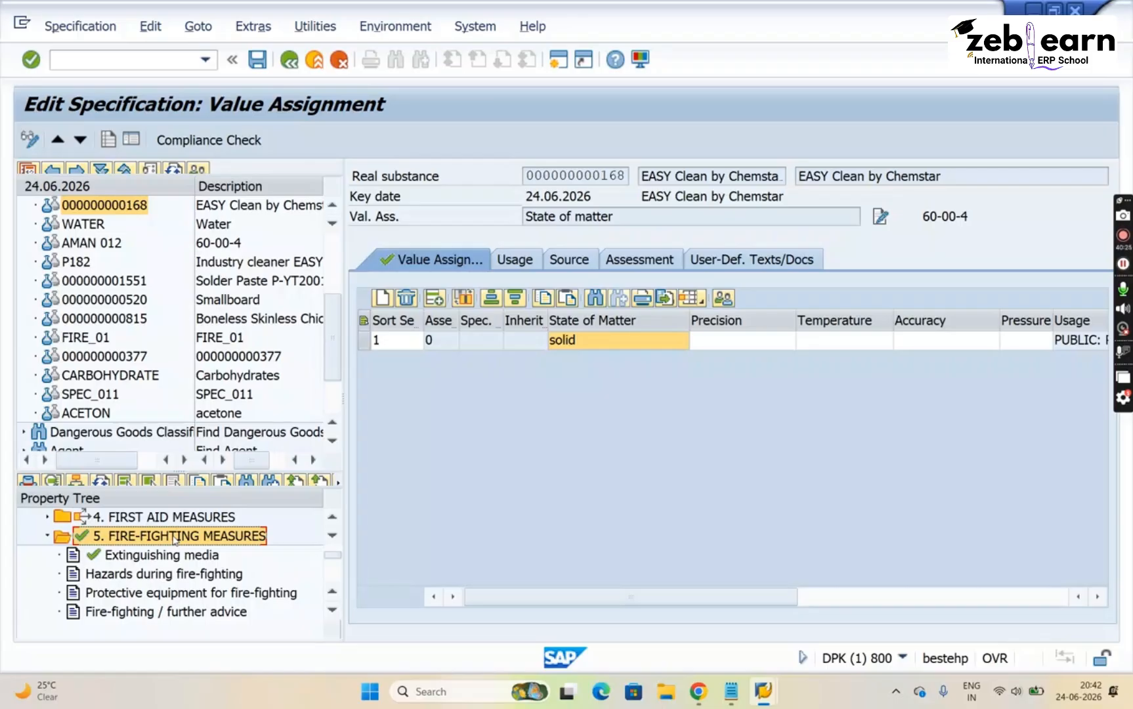
click(171, 559)
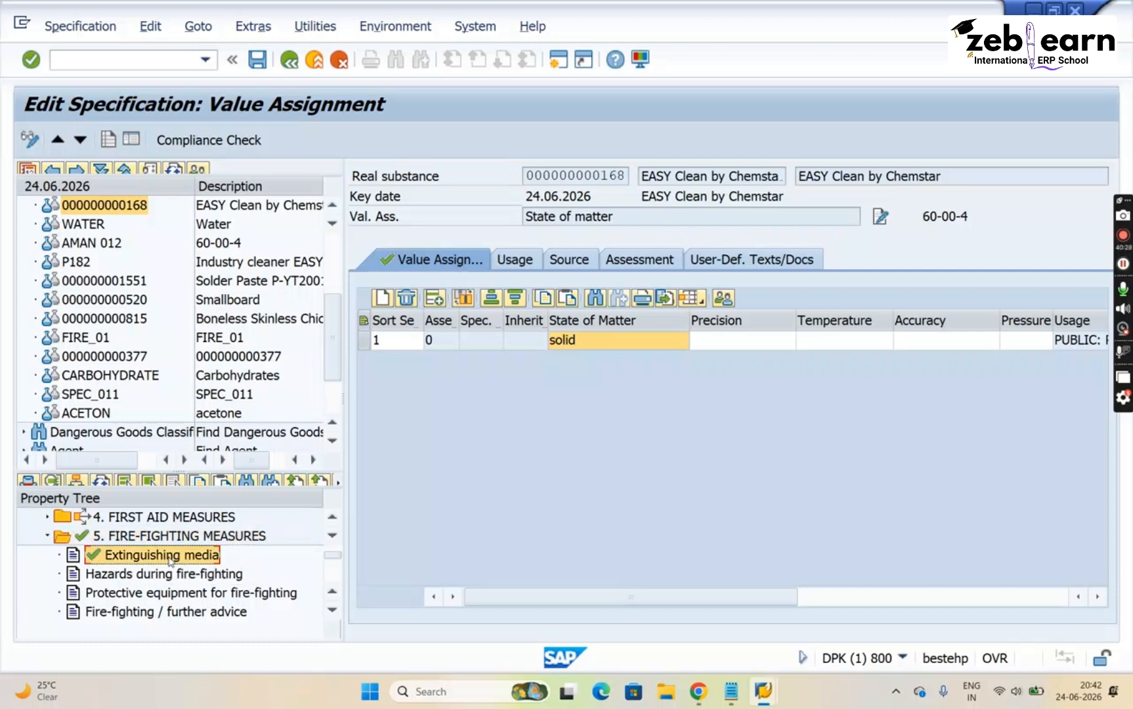
Collapse Fire-Fighting Measures, expand the 4. First Aid Measures folder and select First aid: general information
click(48, 535)
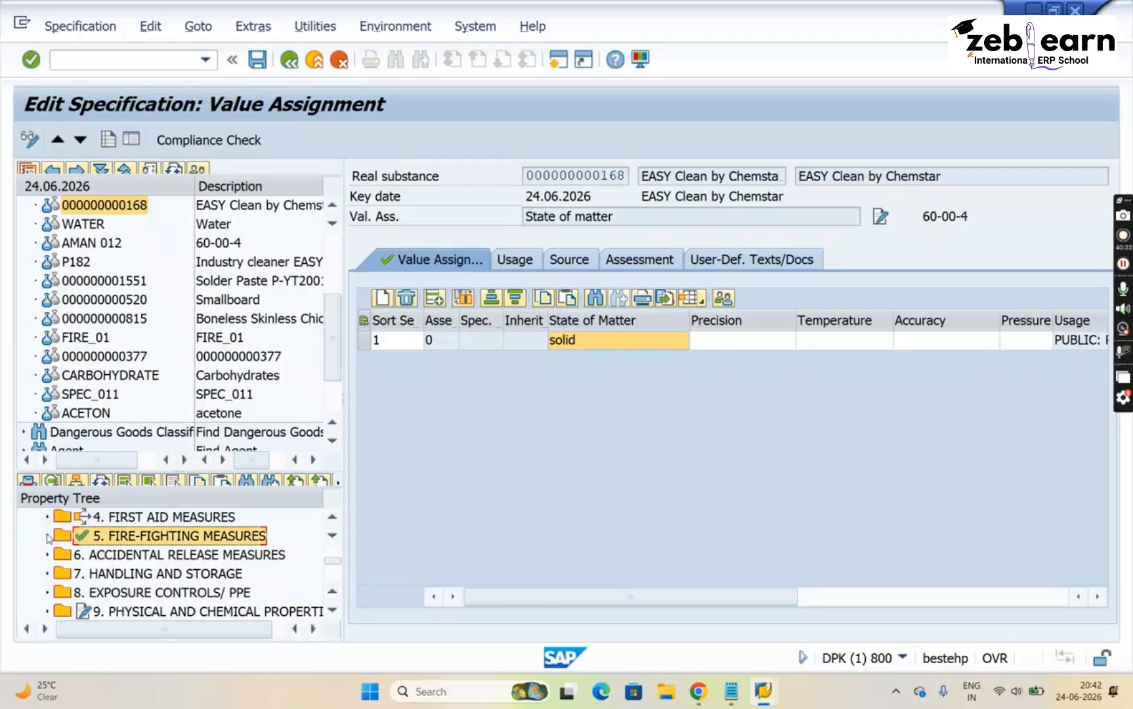
click(48, 517)
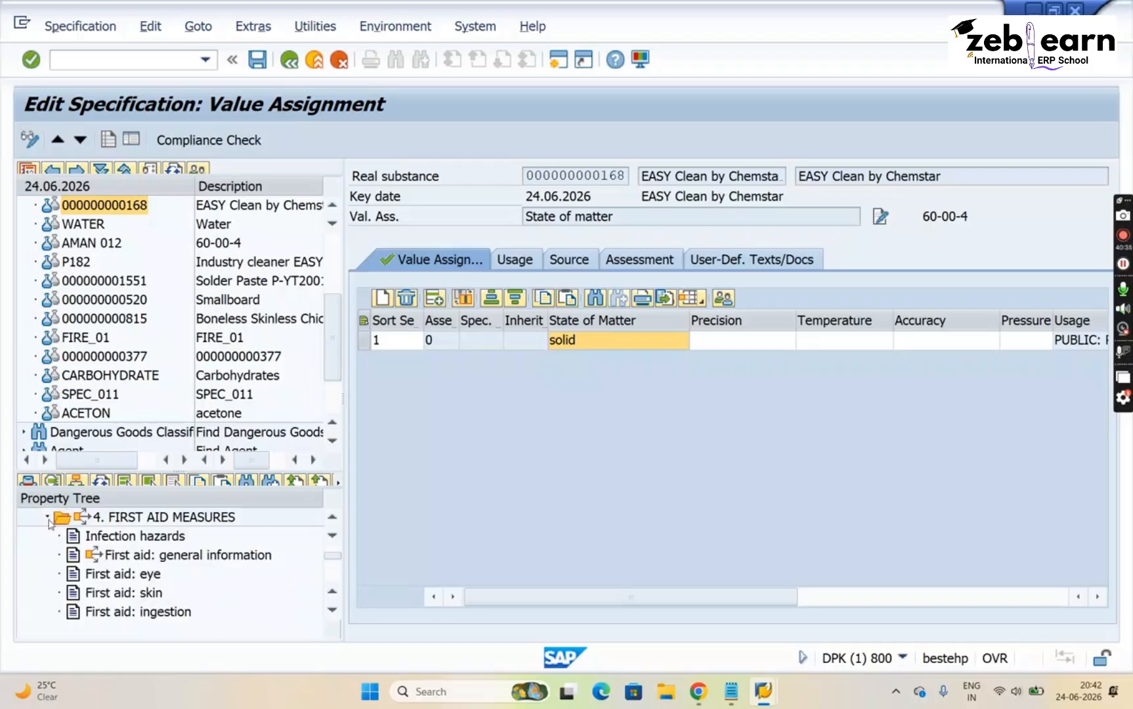
click(165, 556)
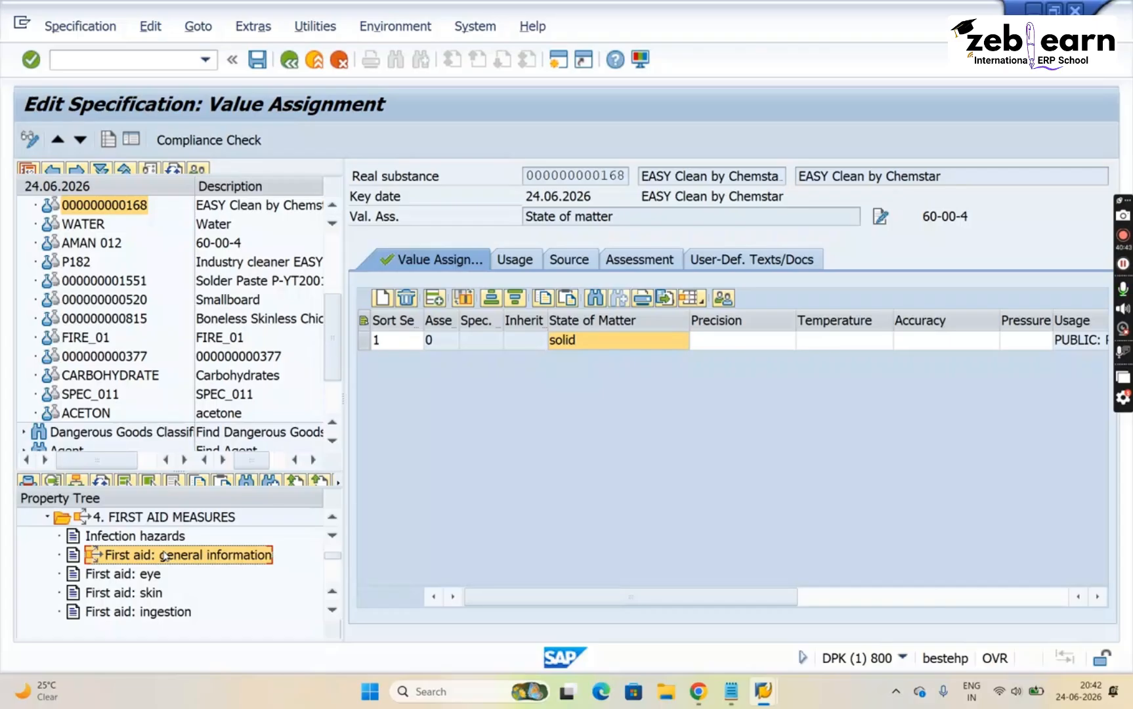
Examine the first aid entries down to First aid: ingestion and return to the First Aid Measures folder
key(Down)
key(Down)
key(Down)
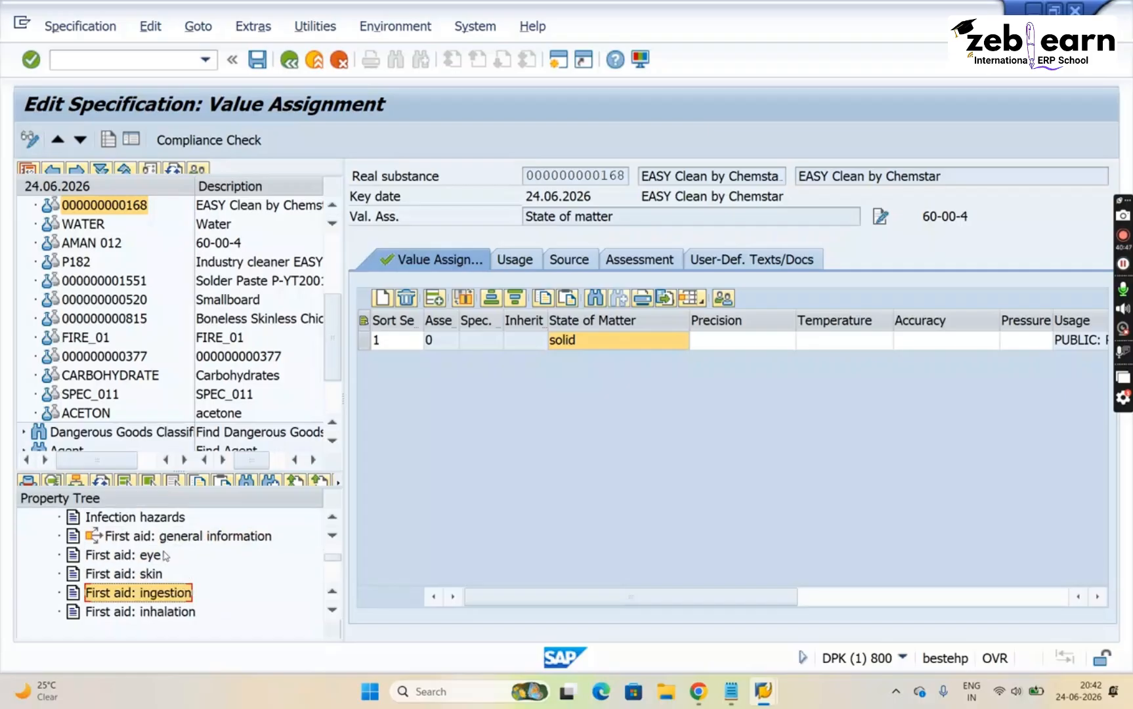
key(Up)
key(Up)
key(Up)
key(Up)
key(Up)
key(Up)
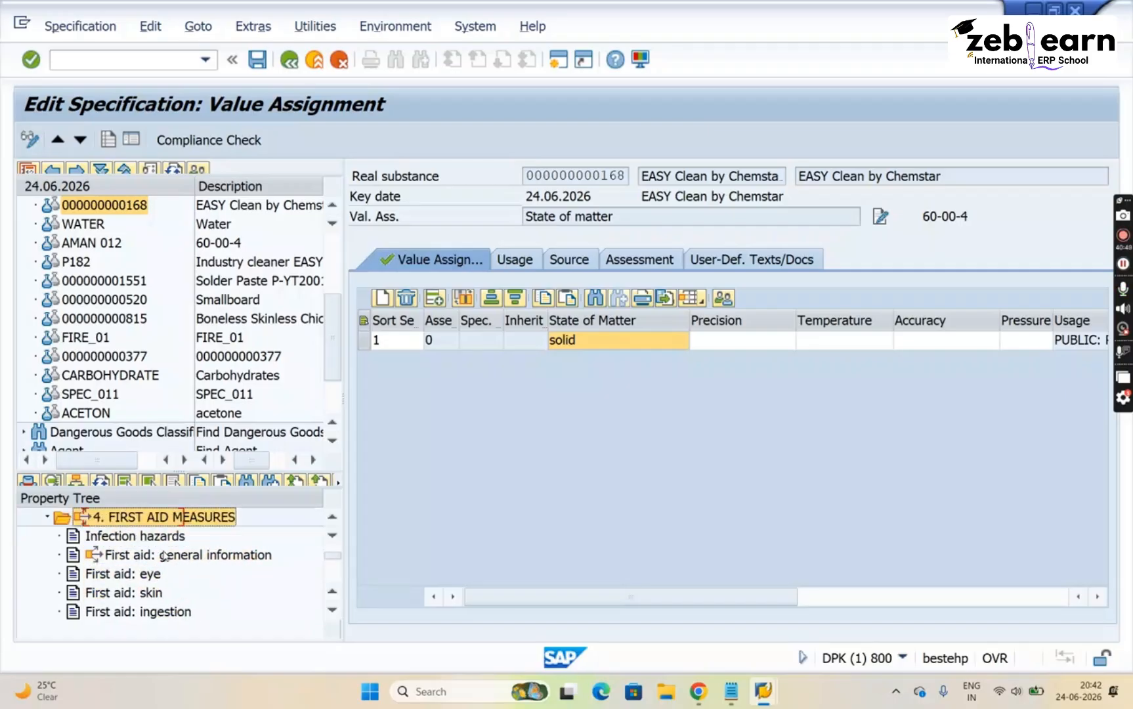
Examine the value assignment types under First Aid Measures, from Infection hazards down to Hints for physician: hazards
key(Down)
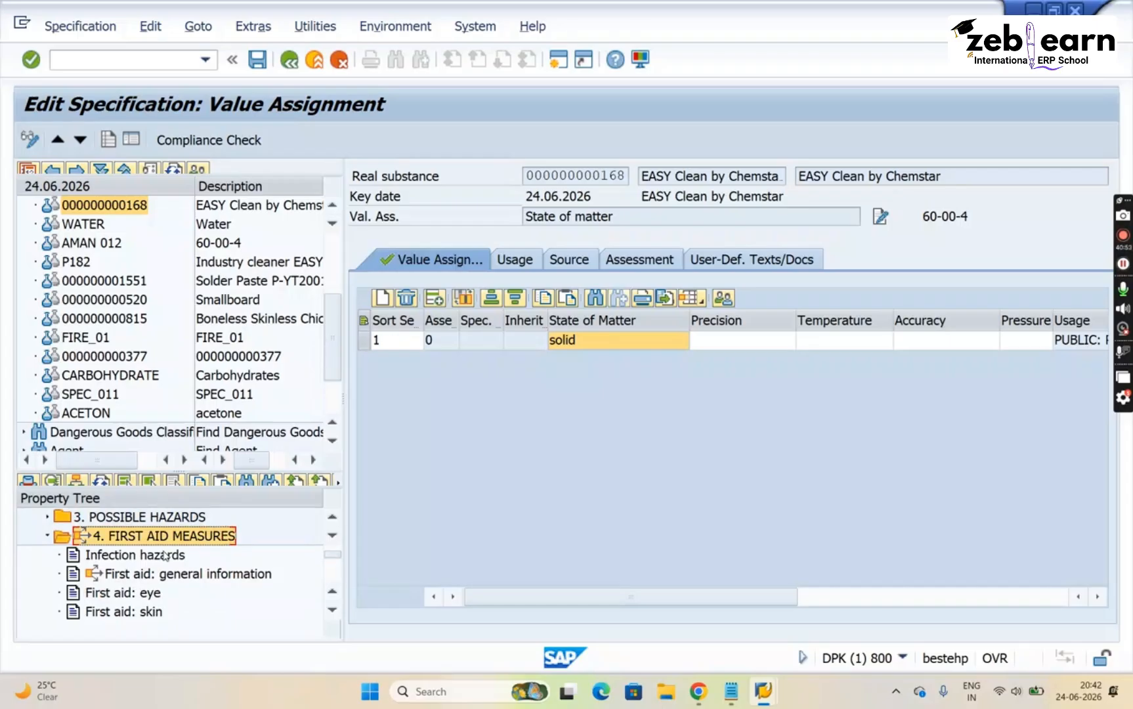
key(Down)
key(Down)
key(Down)
key(Down)
key(Down)
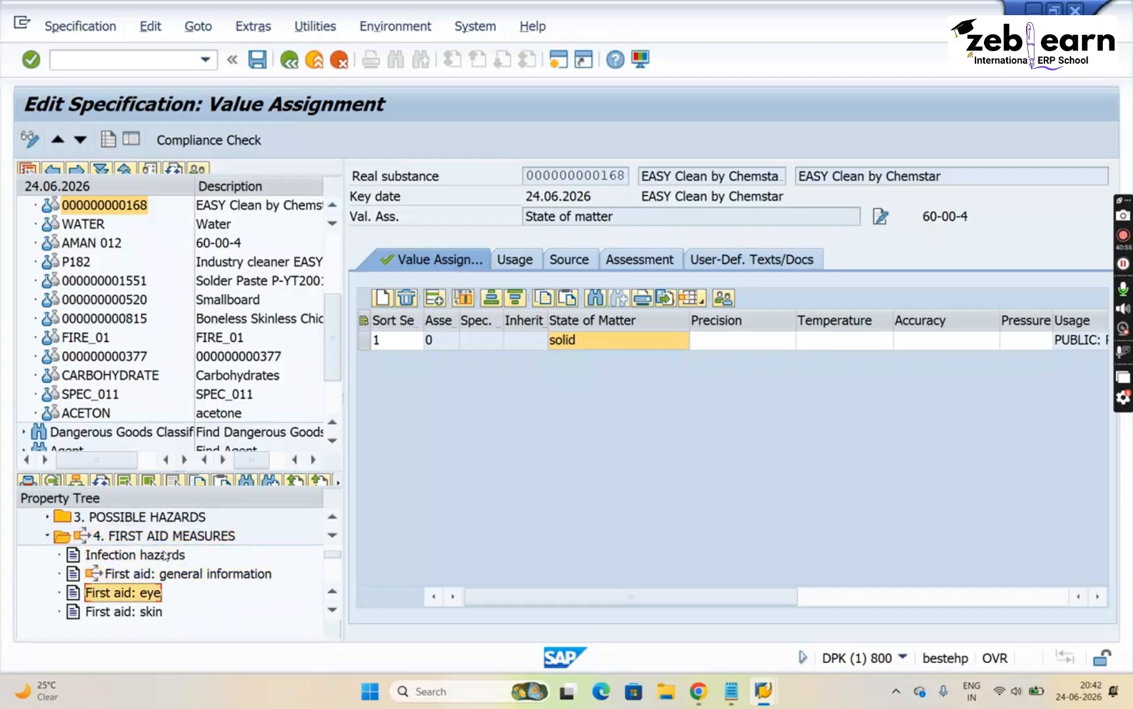
key(Down)
key(Down)
key(Down)
key(Down)
key(Down)
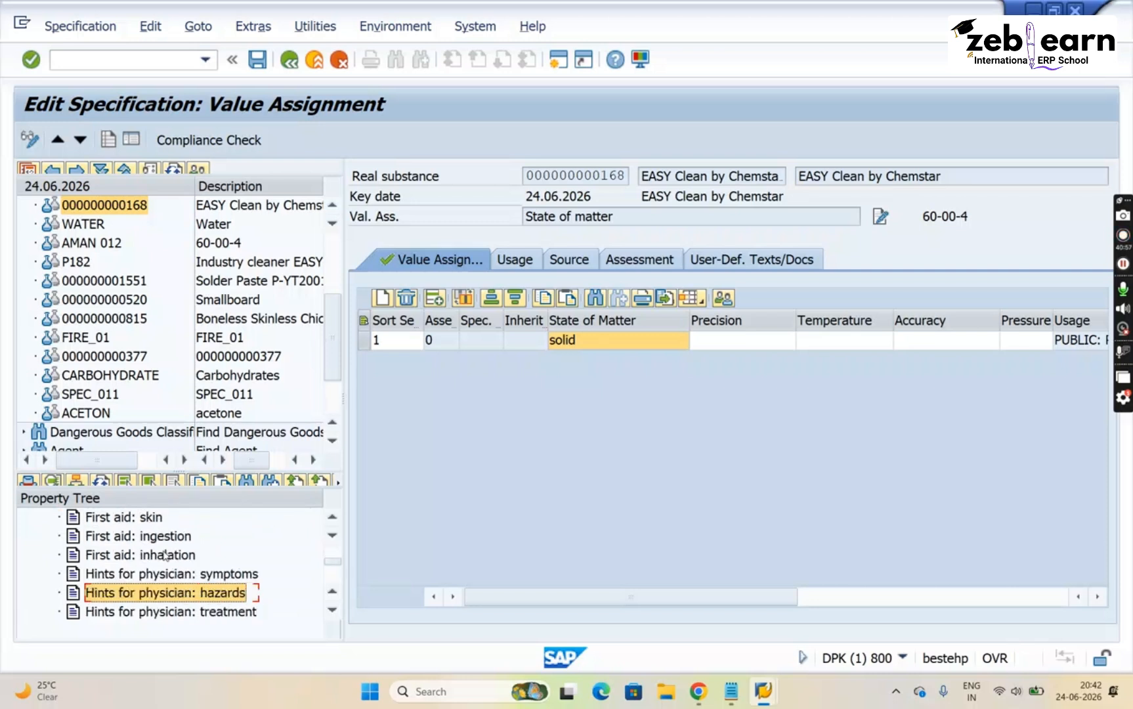
Go back up through the first aid value assignment types to the 4. First Aid Measures folder
key(Up)
key(Up)
key(Up)
key(Up)
key(Up)
key(Up)
key(Up)
key(Up)
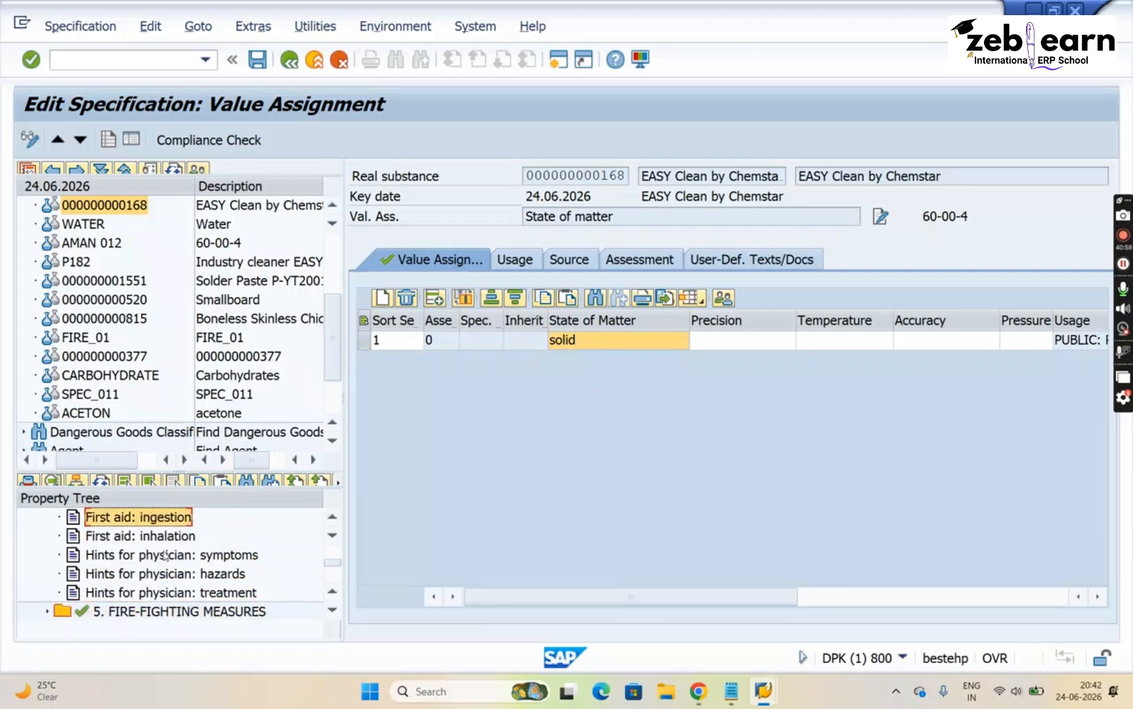
key(Up)
key(Up)
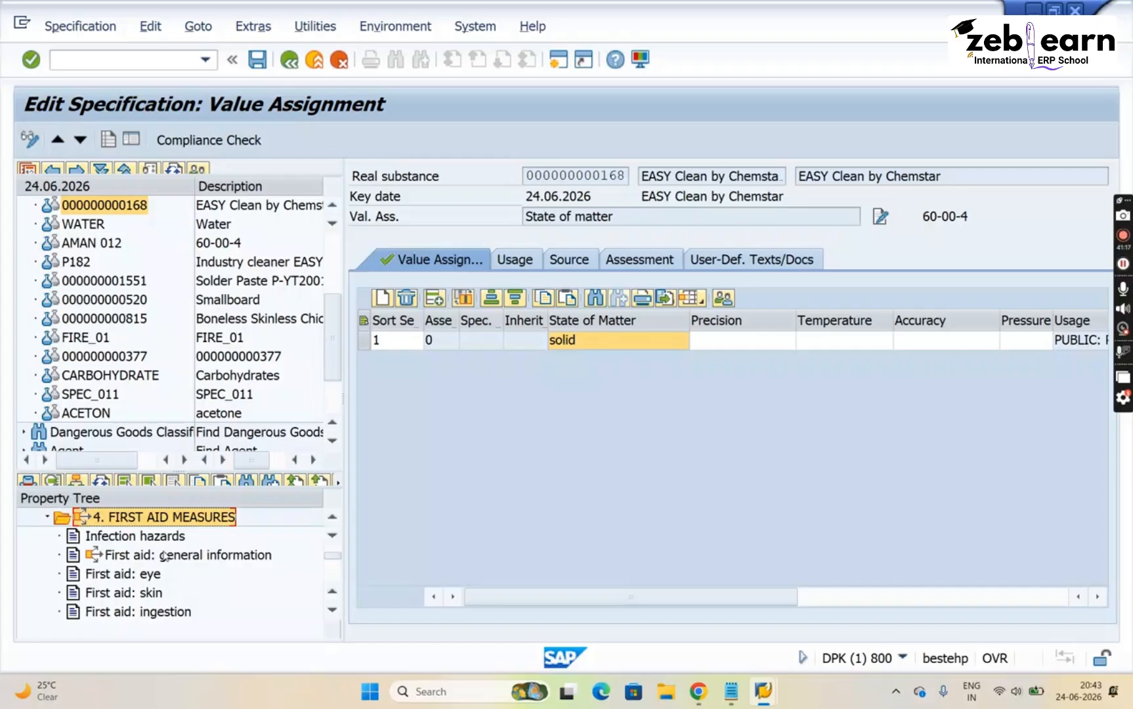
Collapse the 4. First Aid Measures folder and select the Material Safety Data Sheet node above it
key(Left)
key(Up)
key(Up)
key(Up)
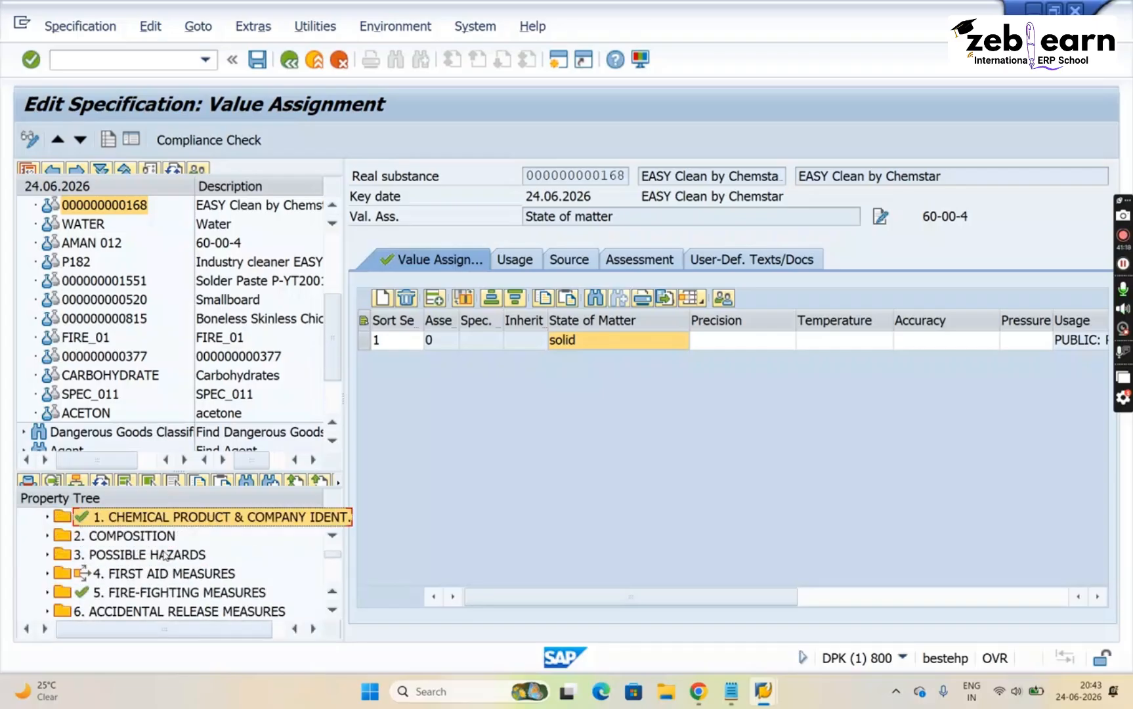
key(Down)
key(Up)
key(Up)
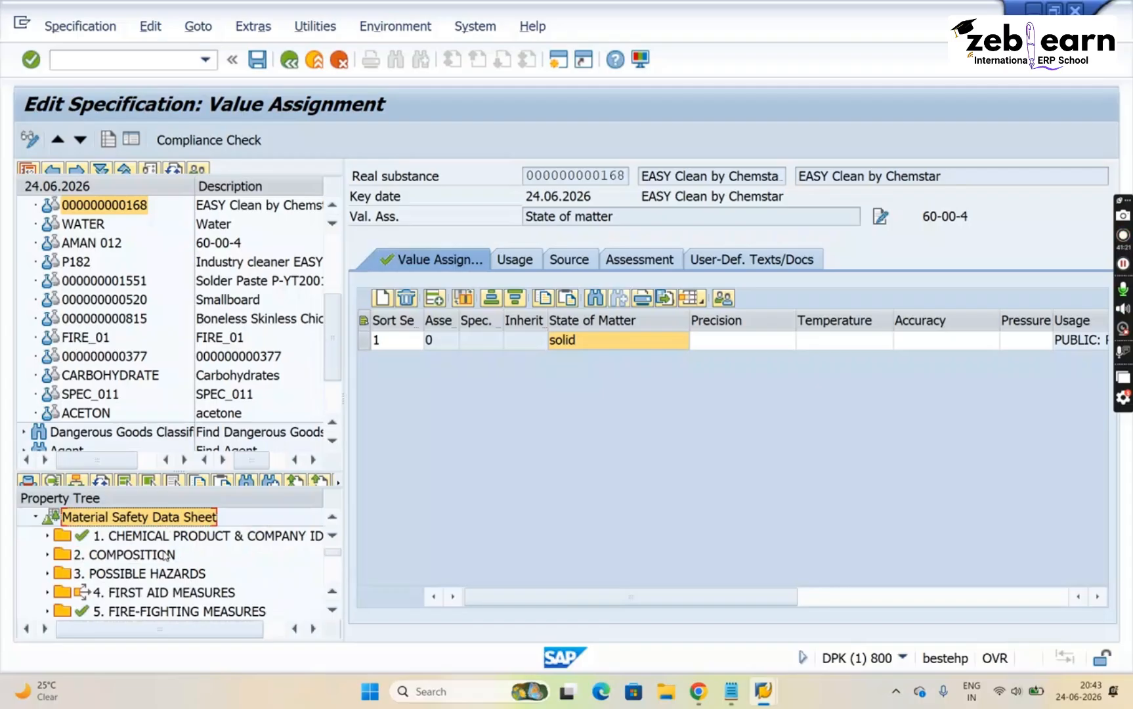
Go down through the data sheet sections and expand the 9. Physical and Chemical Properties folder
key(Down)
key(Down)
key(Down)
key(Down)
key(Down)
key(Down)
key(Down)
key(Down)
key(Down)
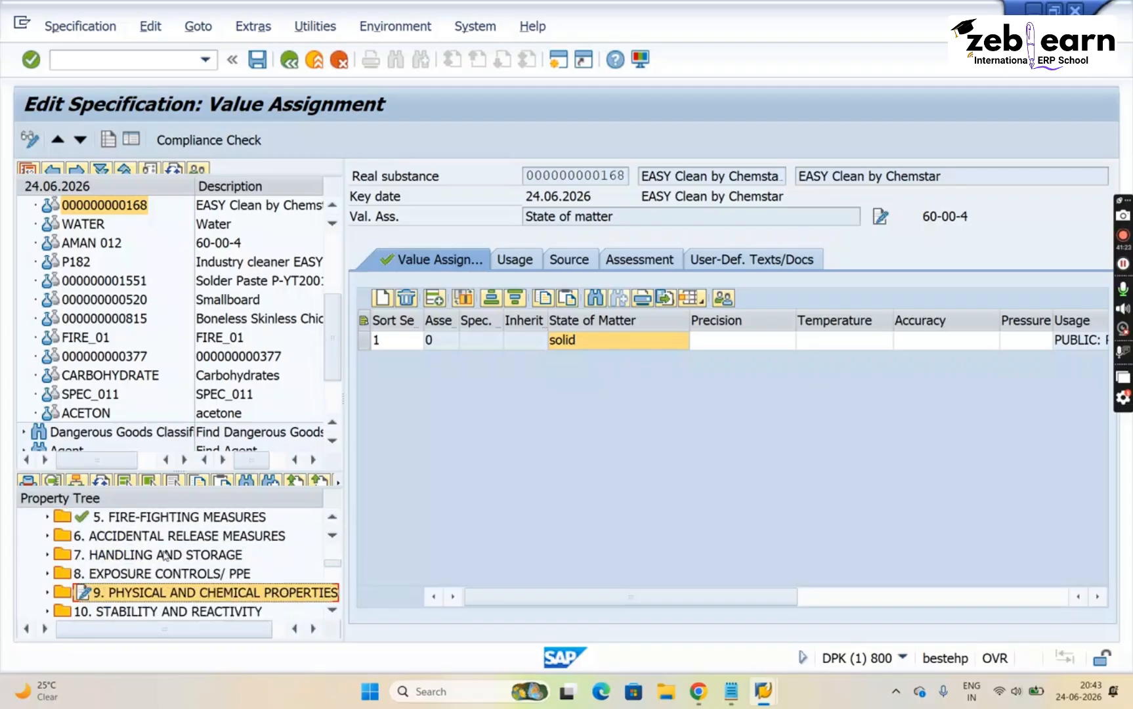
key(Down)
key(Up)
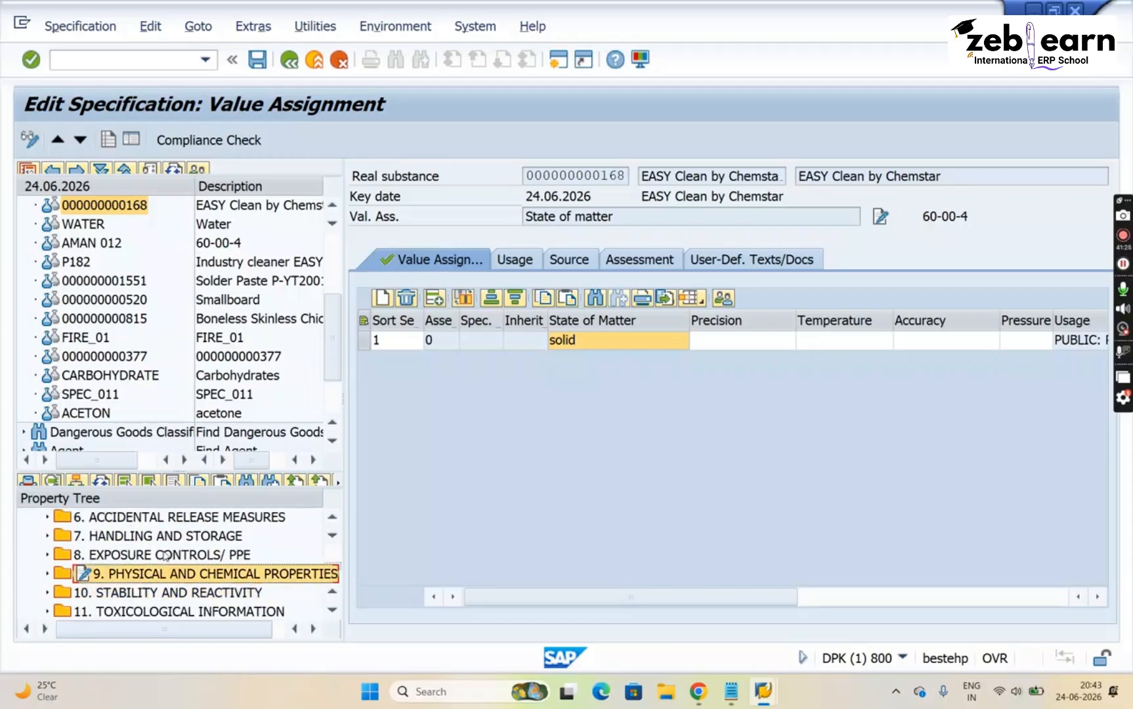
key(Right)
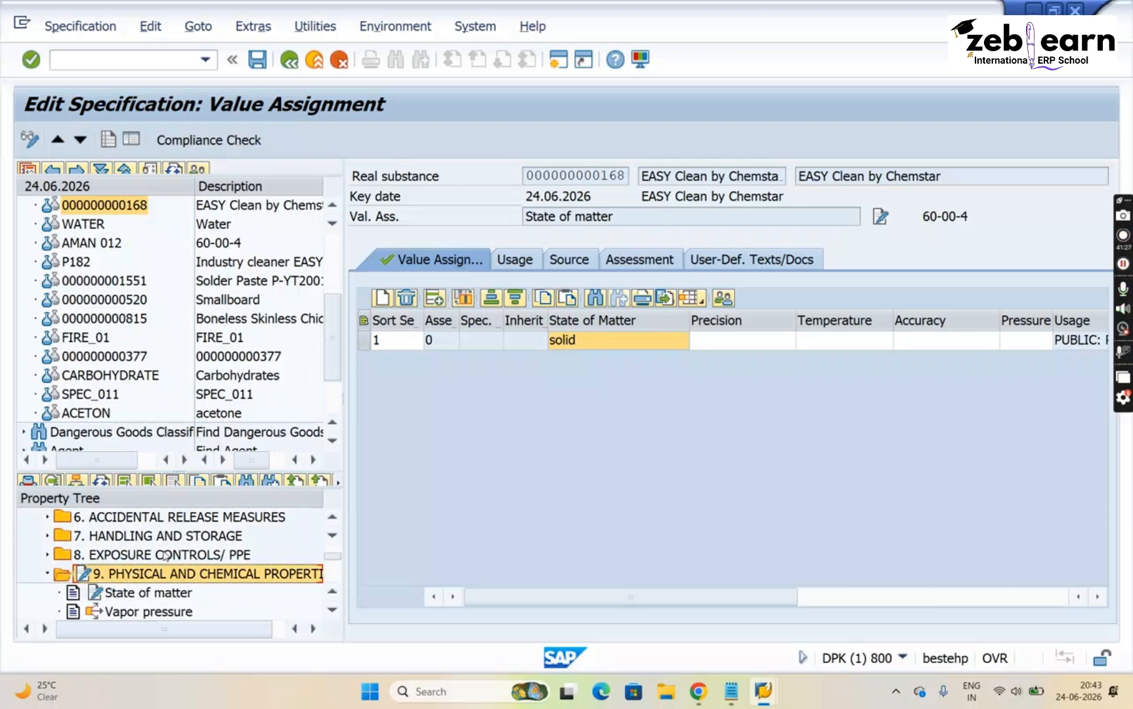
Examine the physical and chemical value assignment types, from State of matter down to the More Properties folder
key(Down)
key(Down)
key(Down)
key(Down)
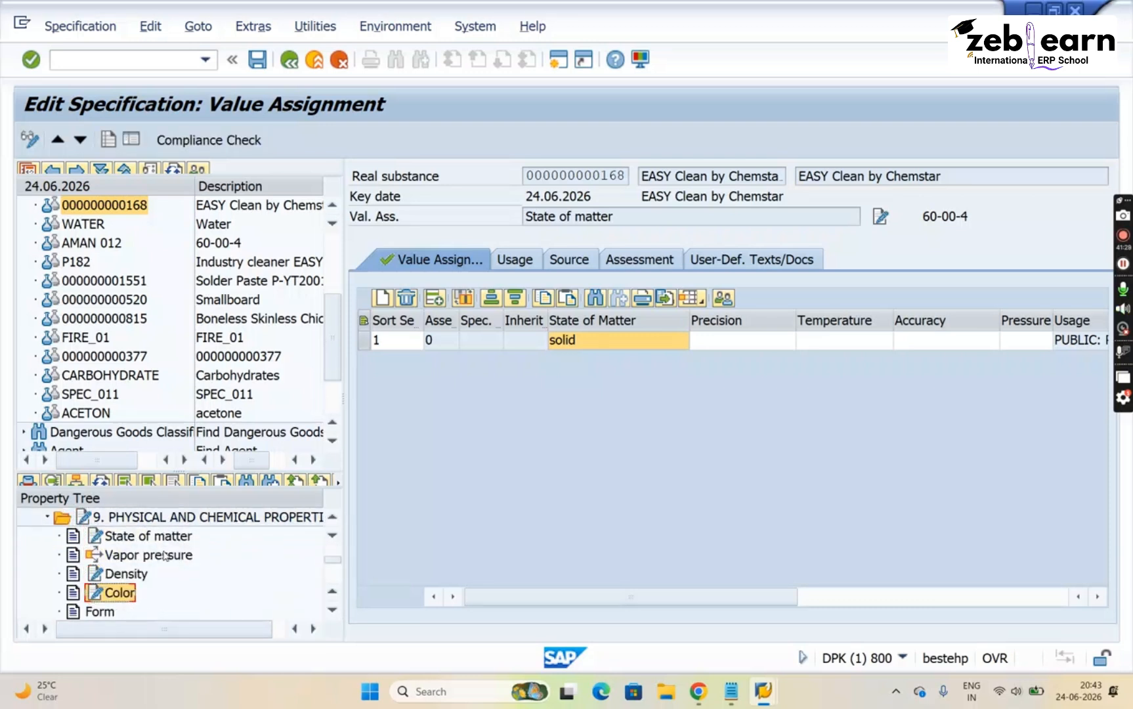
key(Down)
key(Down)
key(Down)
key(Down)
key(Down)
key(Down)
key(Down)
key(Down)
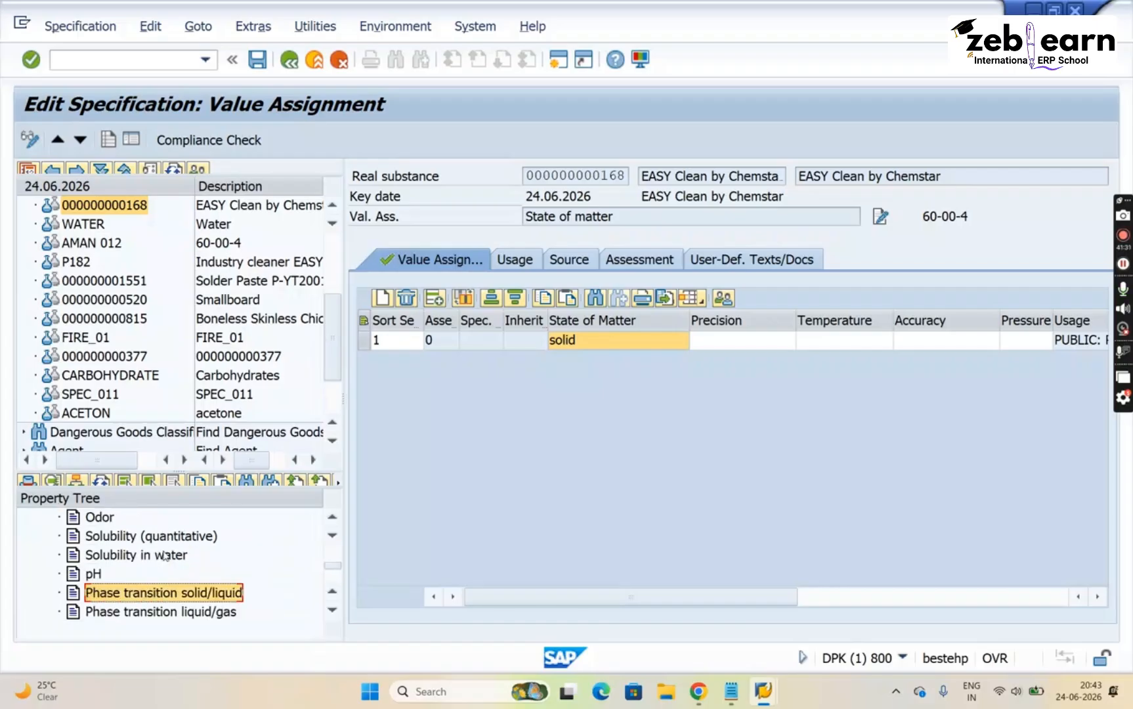
key(Down)
key(Down)
key(Down)
key(Down)
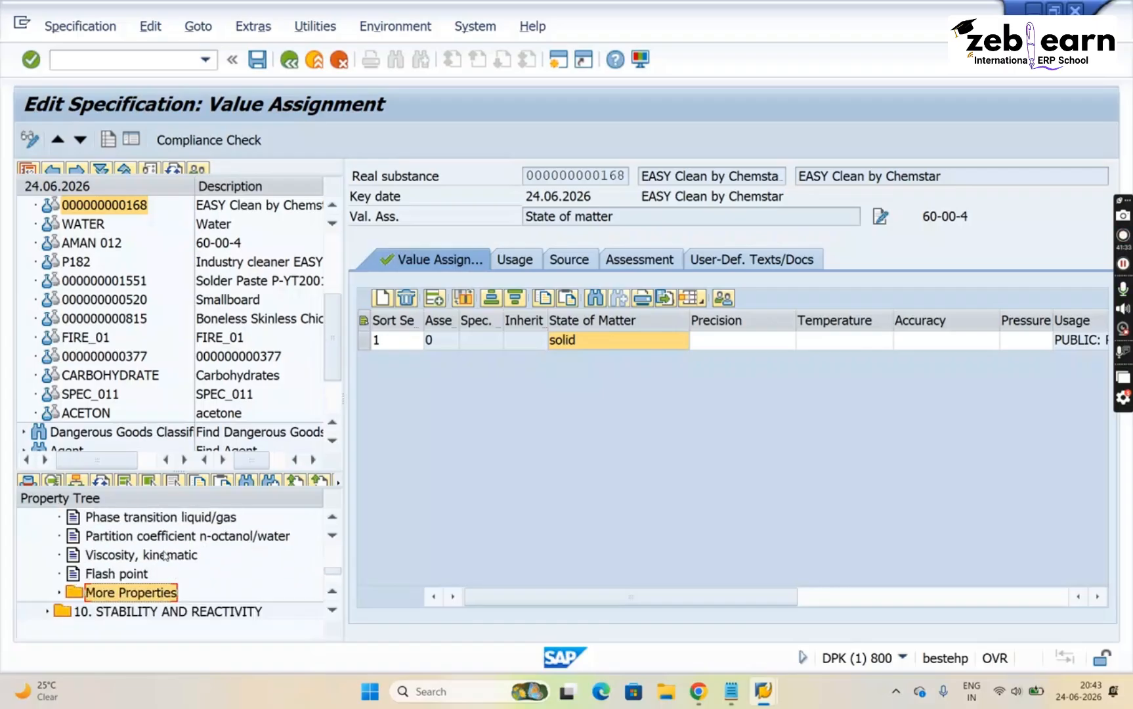
Return to the 9. Physical and Chemical Properties folder node and collapse it
key(Up)
key(Up)
key(Up)
key(Up)
key(Up)
key(Up)
key(Up)
key(Up)
key(Up)
key(Up)
key(Up)
key(Up)
key(Up)
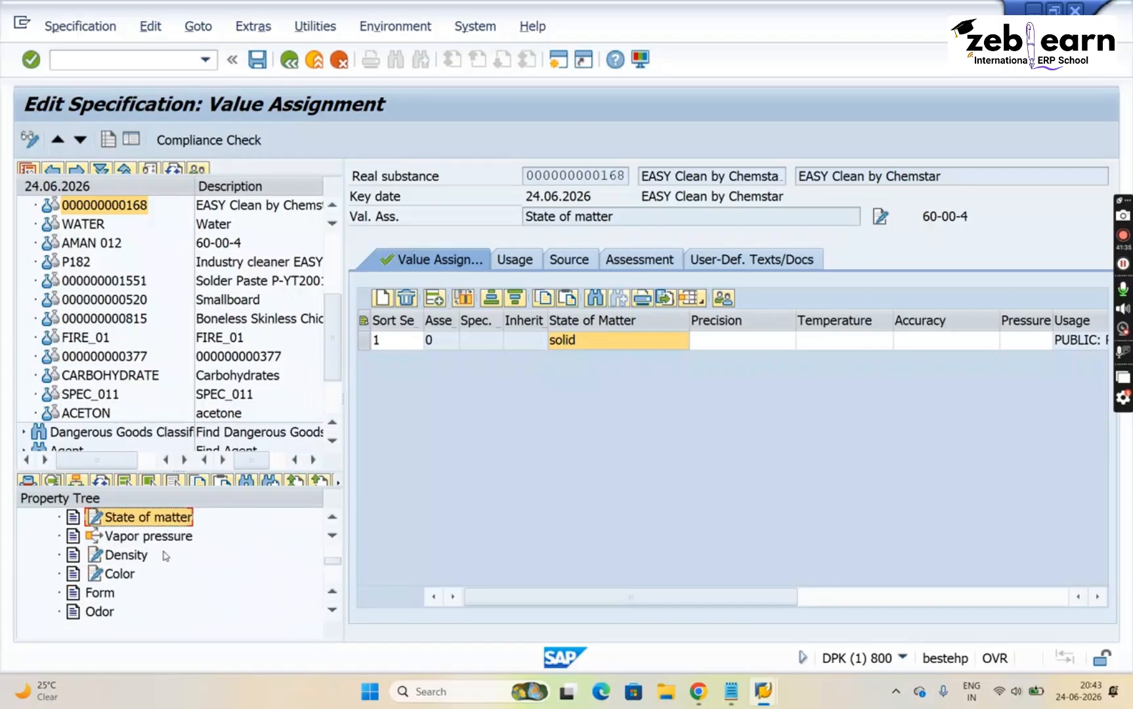
key(Up)
key(Left)
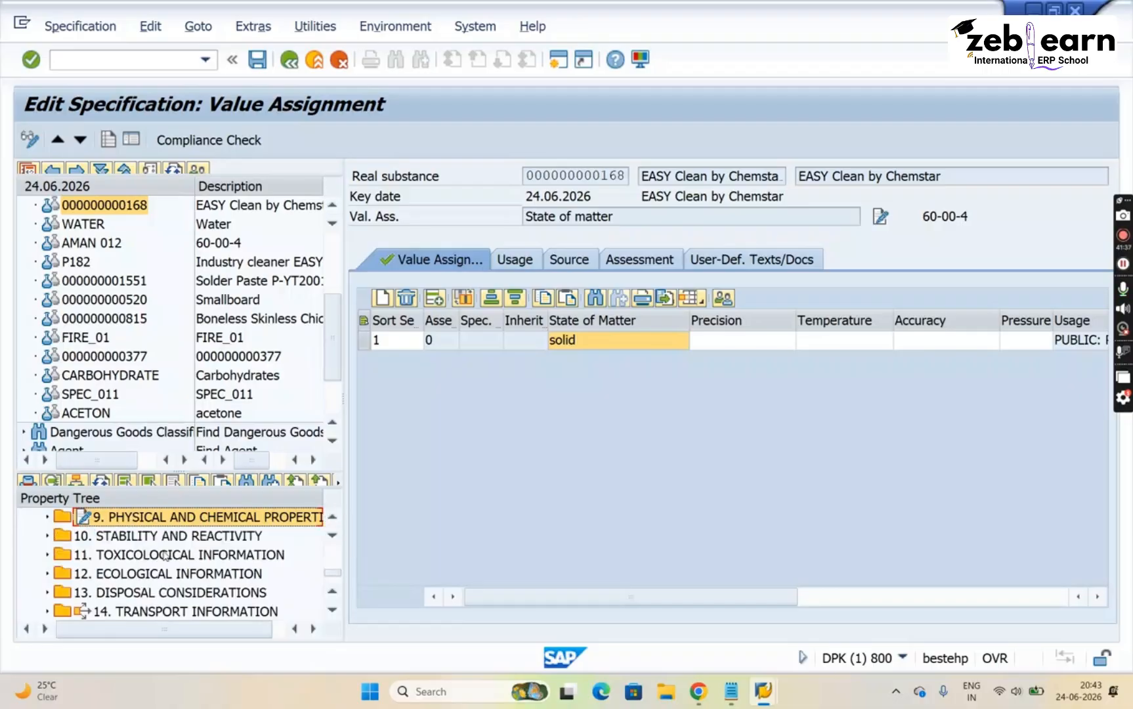
Go through the sections from 10. Stability and Reactivity onward and select 15. Regulatory Information
key(Down)
key(Down)
key(Down)
key(Down)
key(Down)
key(Down)
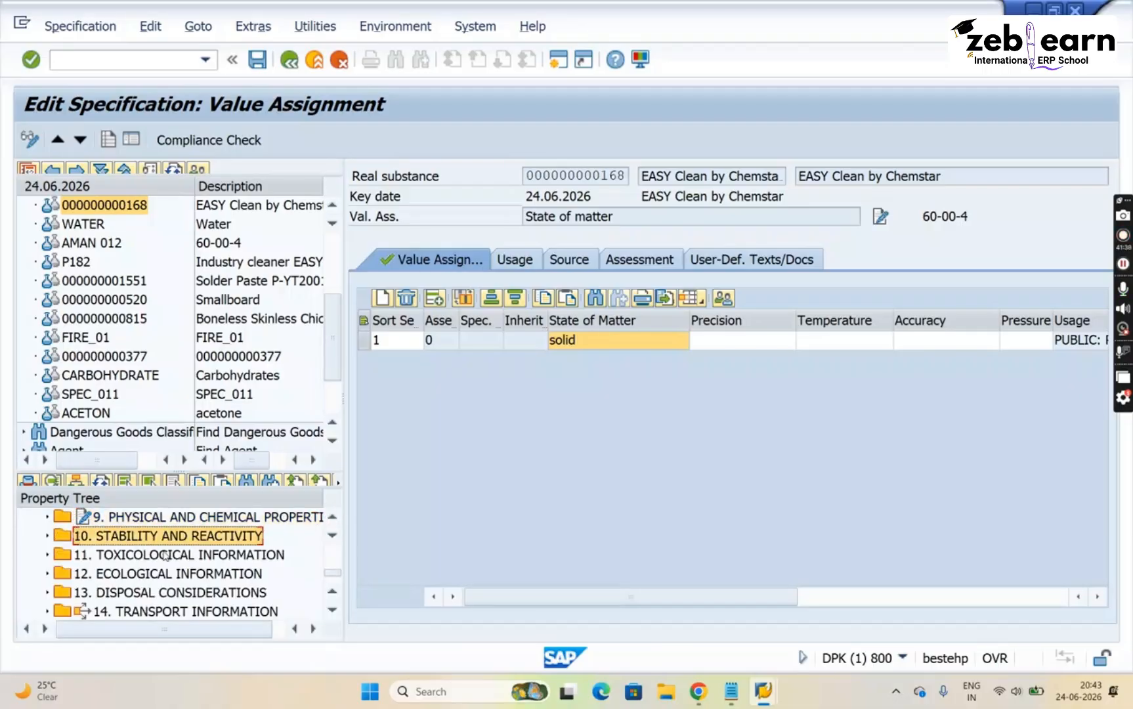
key(Up)
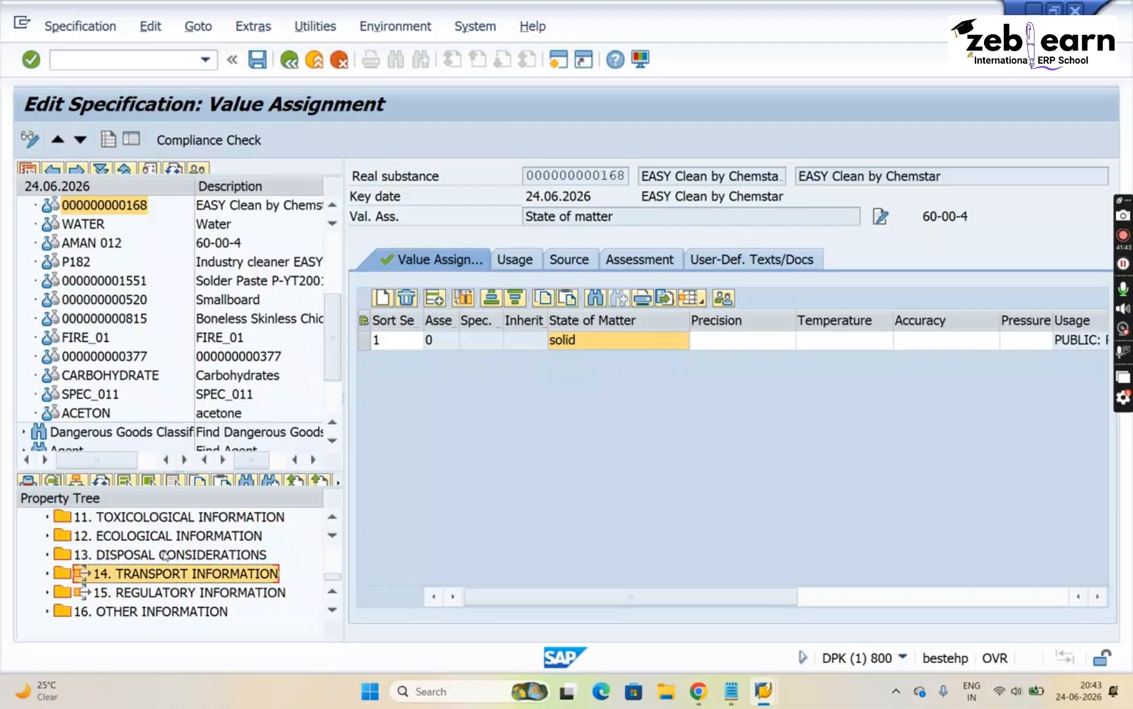
key(Down)
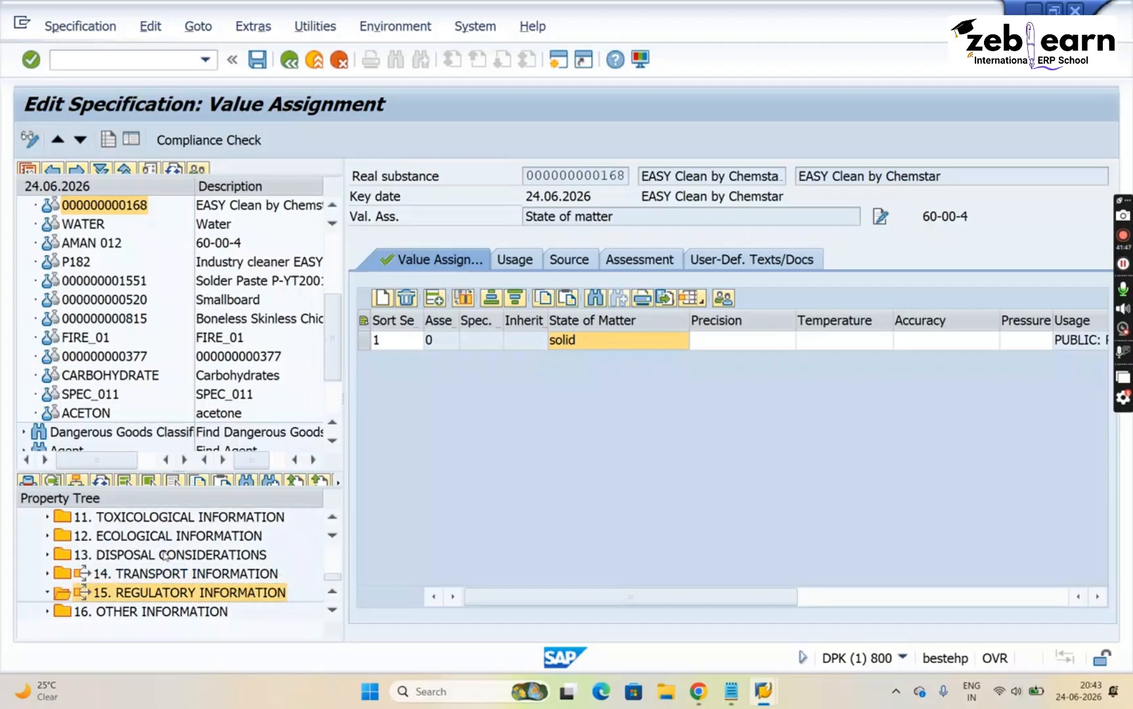
Expand 15. Regulatory Information, examine its subfolders such as Classification and Labeling, and collapse the folder again
key(Right)
key(Down)
key(Down)
key(Down)
key(Down)
key(Up)
key(Up)
key(Up)
key(Up)
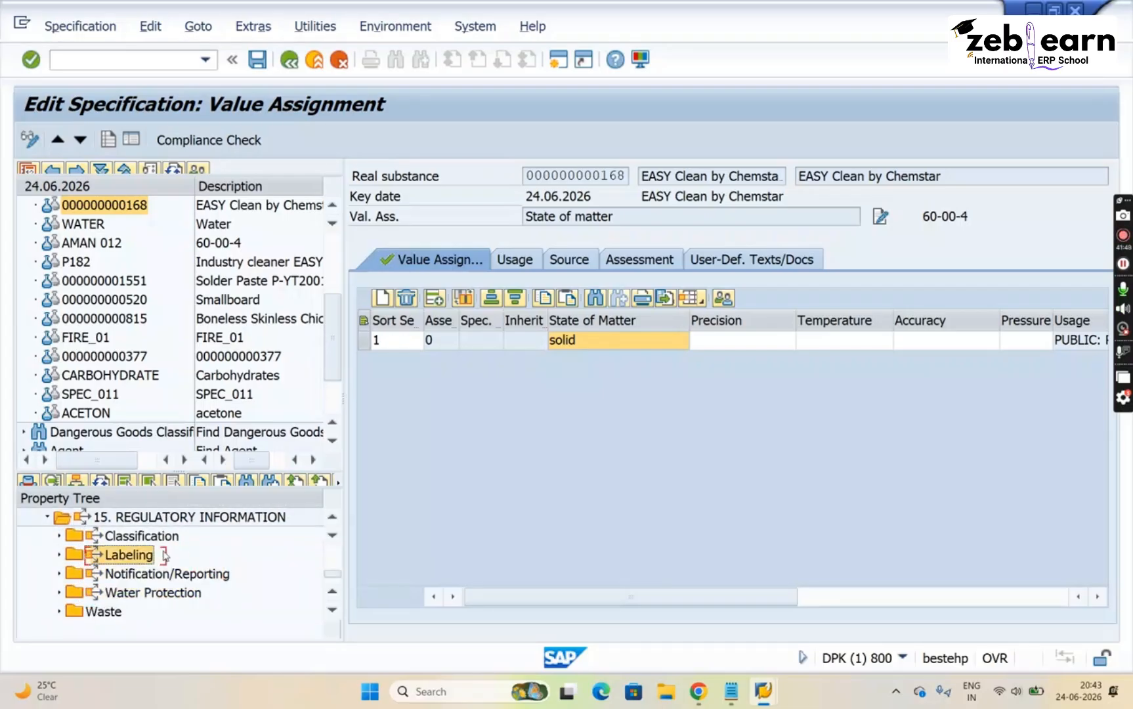
key(Left)
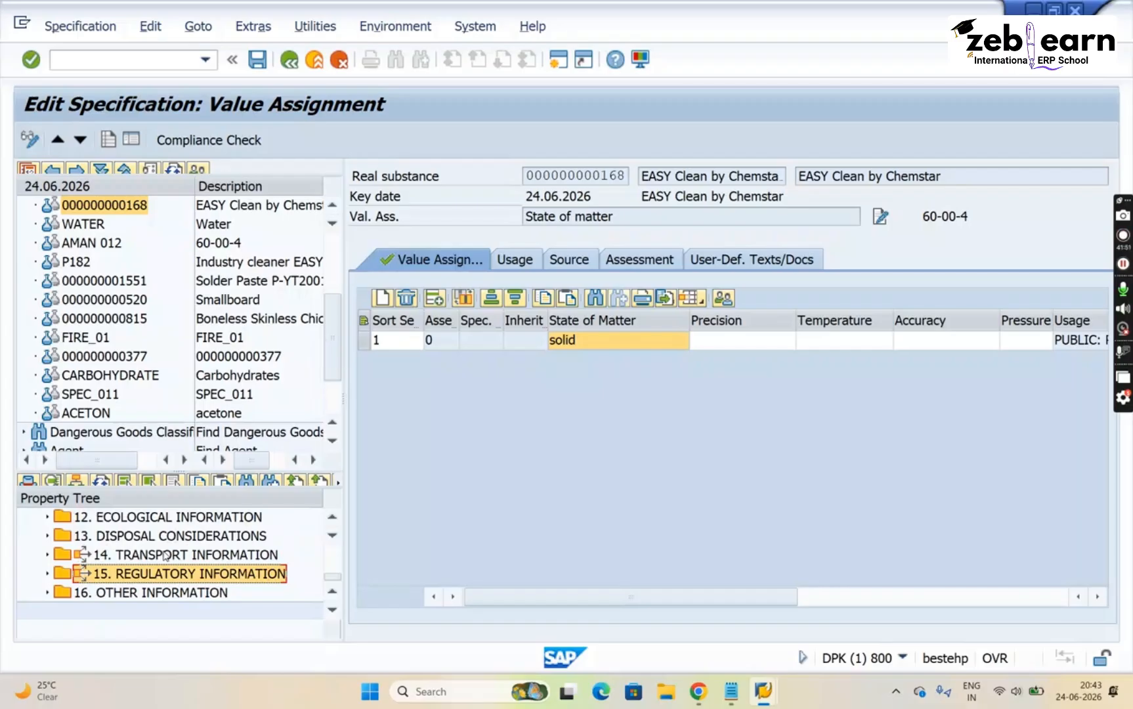
Go back up through the data sheet sections to the 5. Fire-Fighting Measures folder
key(Up)
key(Up)
key(Up)
key(Up)
key(Up)
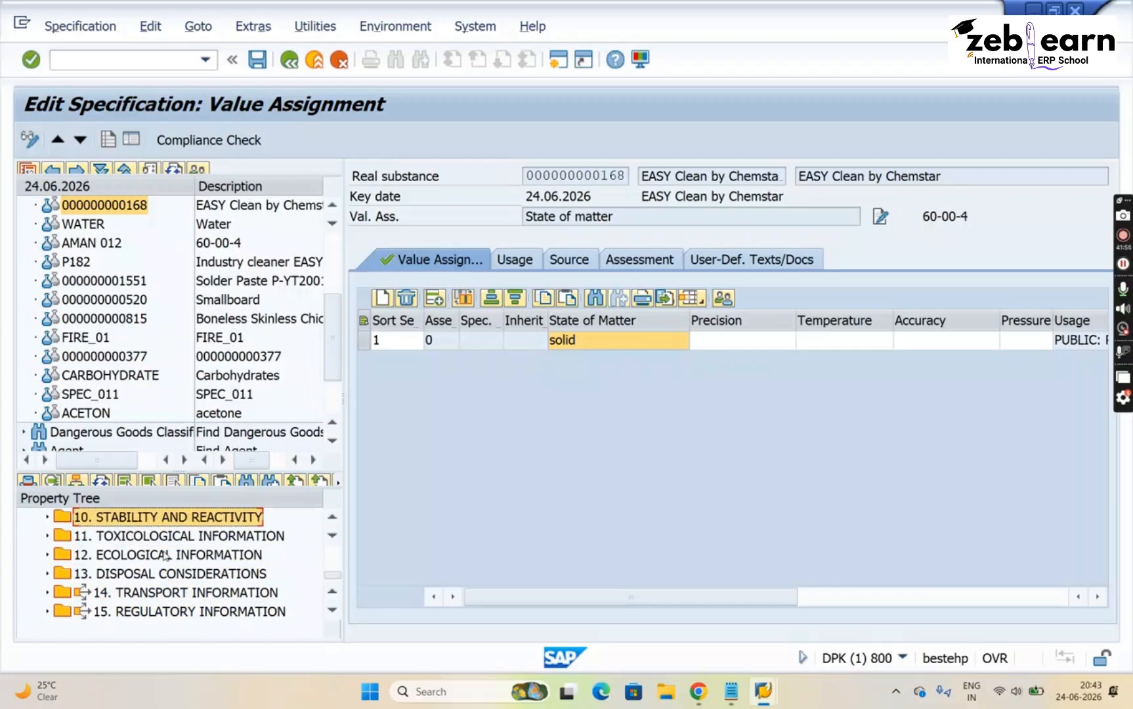
key(Up)
key(Up)
key(Up)
key(Up)
key(Up)
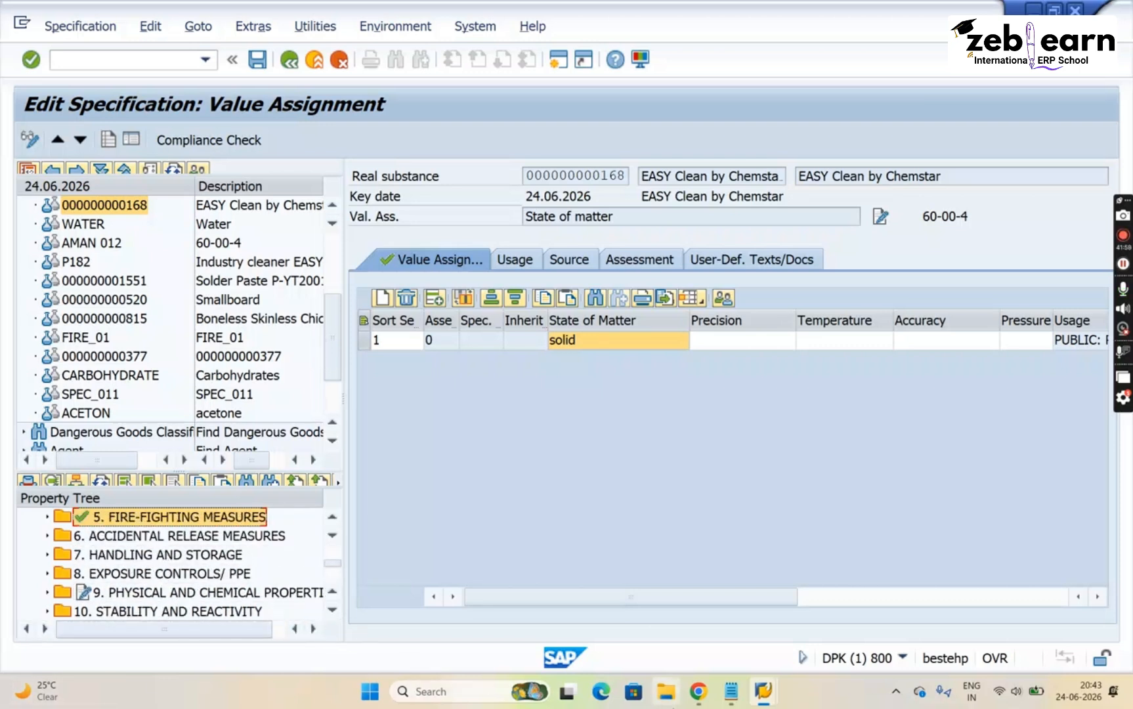
Switch to the Basic Data and Tools notes in Notepad and place the cursor on the CHARACTERISTICS line
click(742, 701)
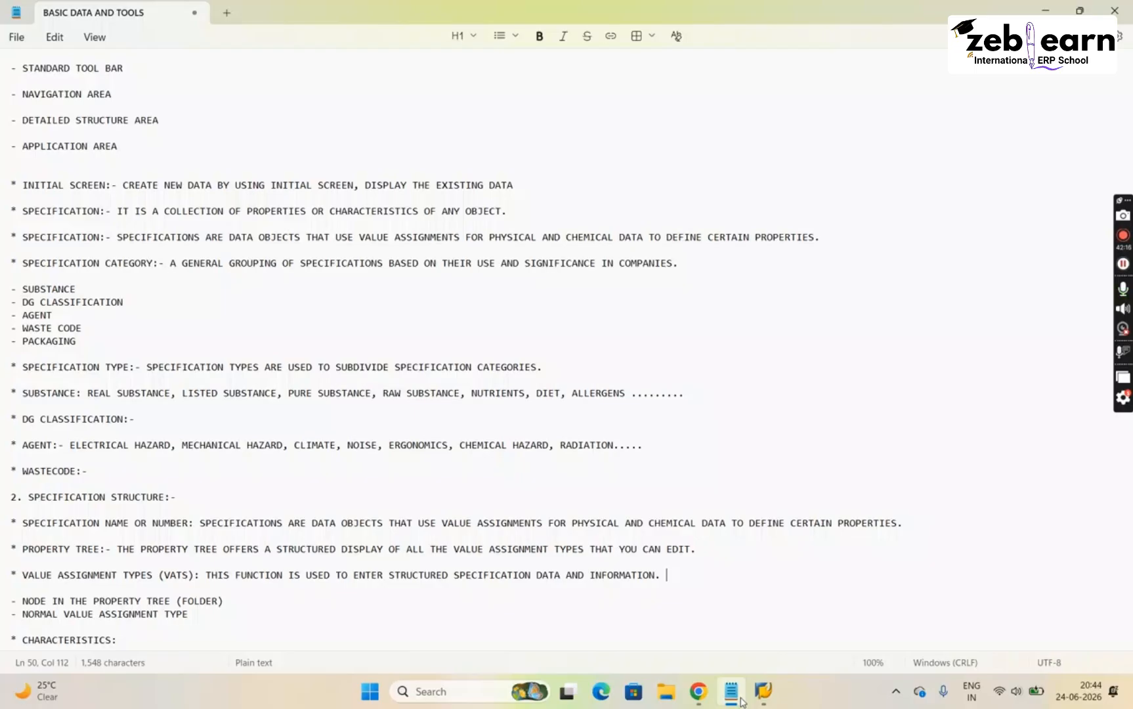
key(Down)
key(Down)
key(Down)
key(Down)
key(Down)
Switch back to the SAP specification and look through the last sections, from 14. Transport Information to 16. Other Information
mouse_move(761, 693)
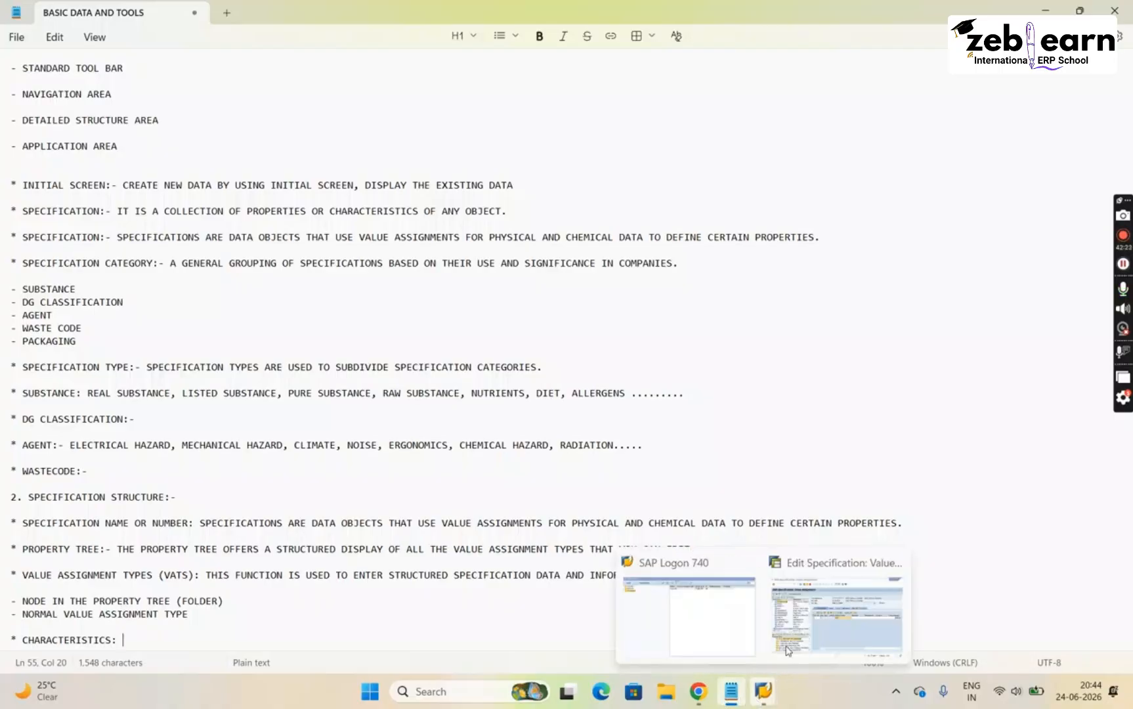
click(788, 650)
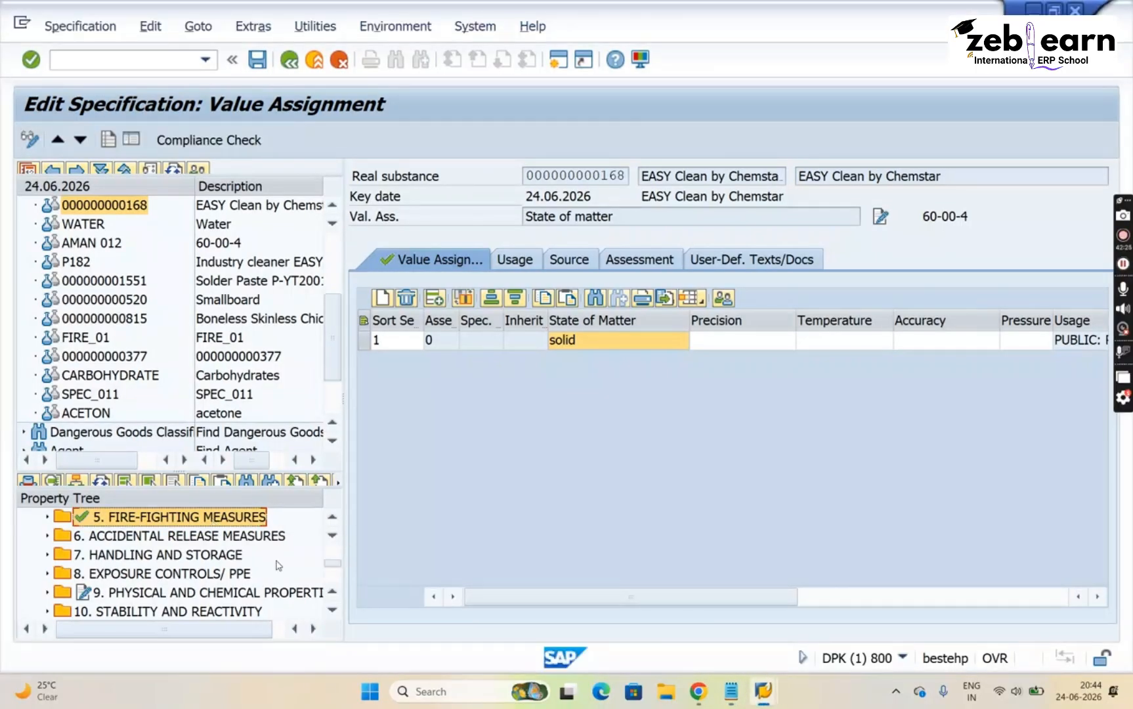
scroll(332, 587, down, 2)
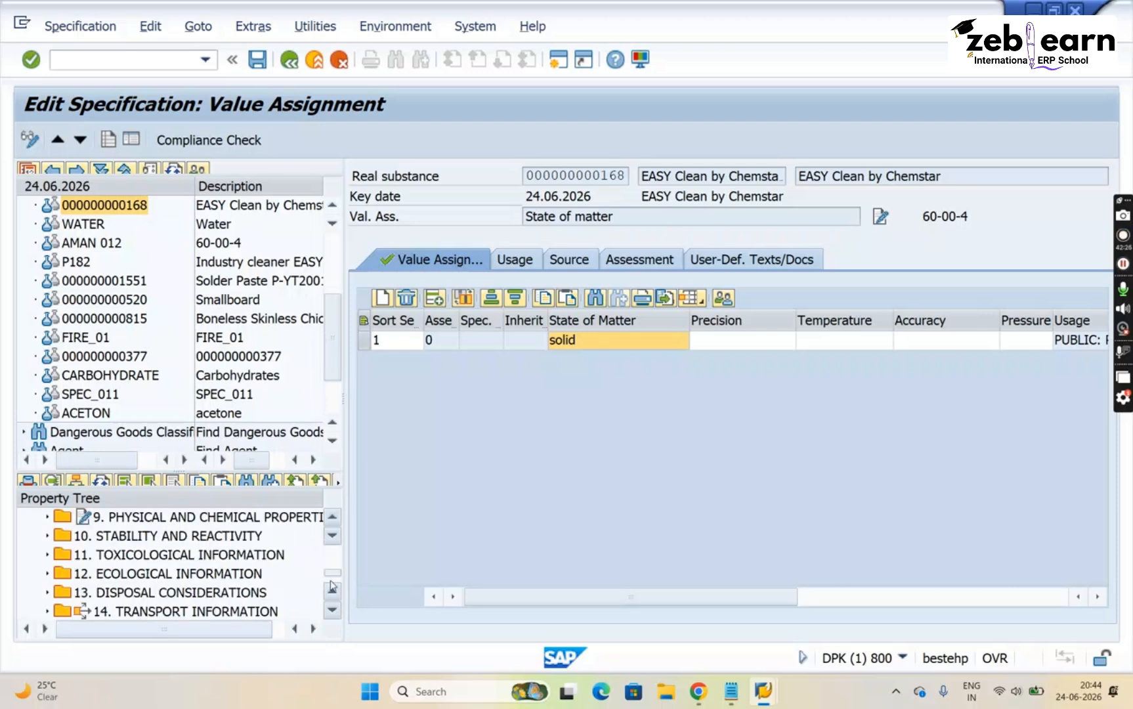
scroll(332, 586, down, 1)
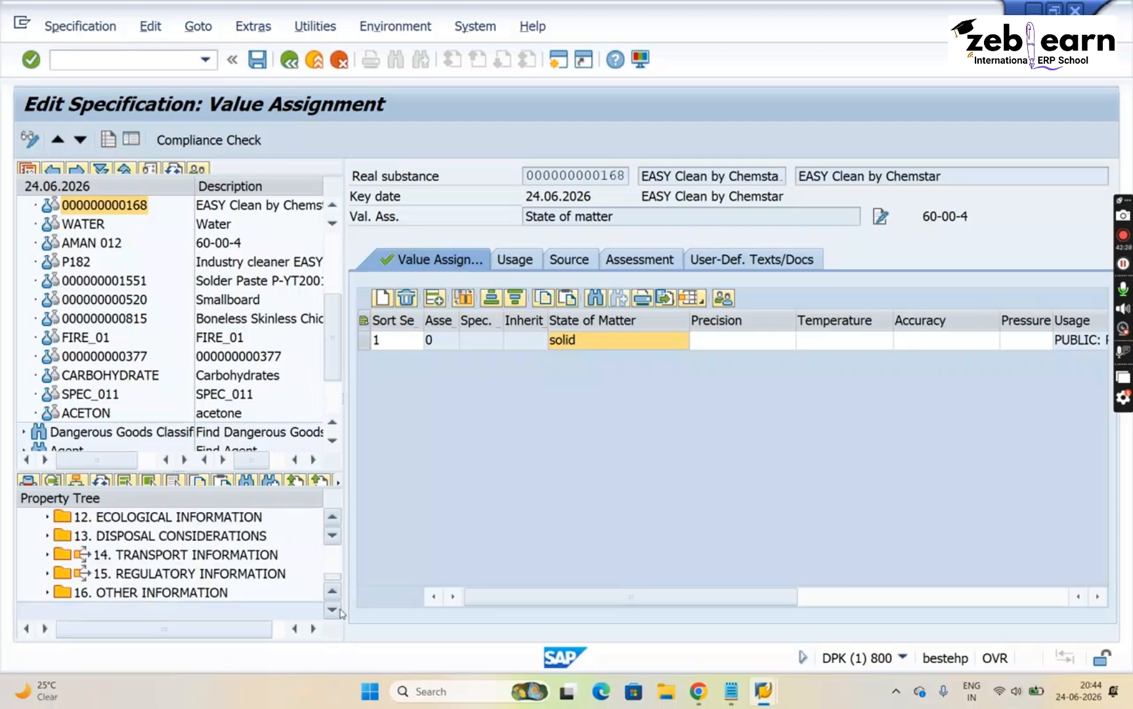
click(210, 557)
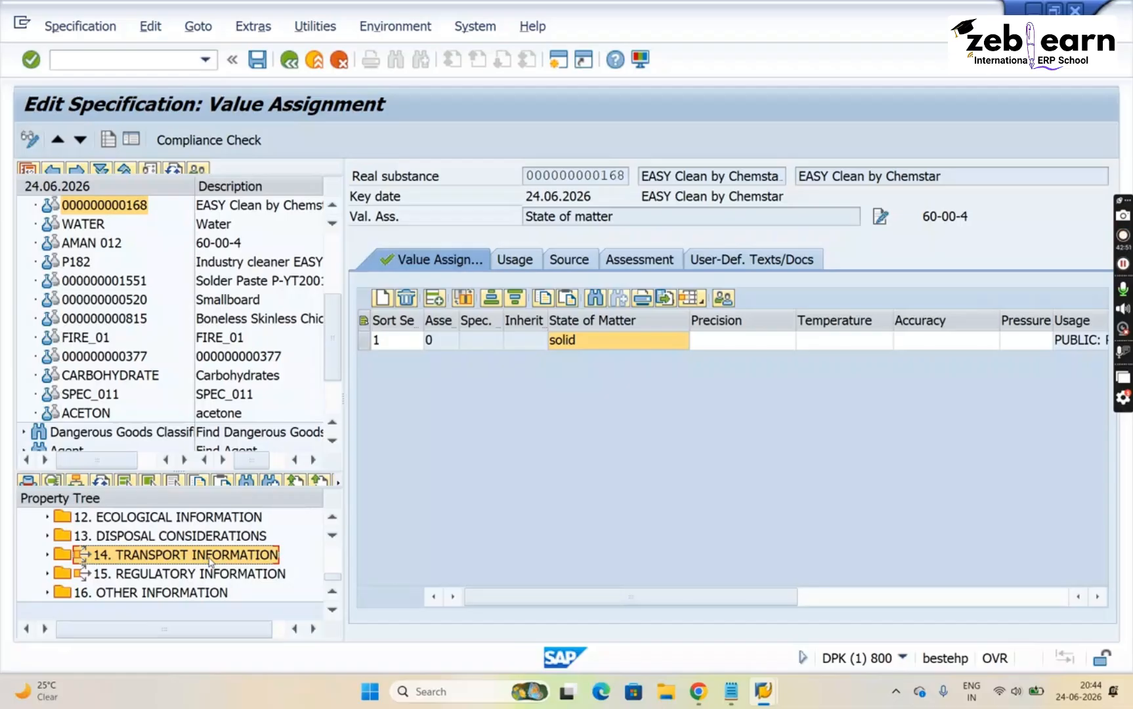
key(Down)
key(Down)
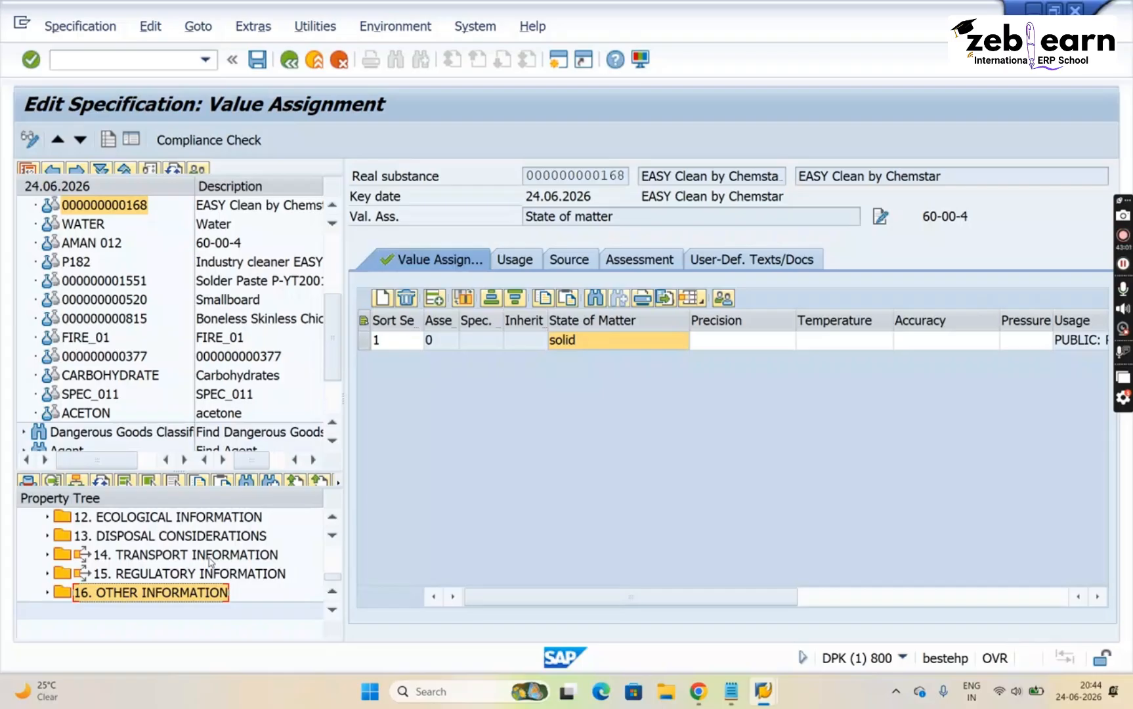
Go back up the property tree to the specification's root node and select the 2. Composition folder
key(Up)
key(Up)
key(Up)
key(Up)
key(Up)
key(Up)
key(Up)
key(Up)
key(Up)
key(Up)
key(Up)
key(Up)
key(Up)
key(Up)
key(Up)
key(Up)
key(Up)
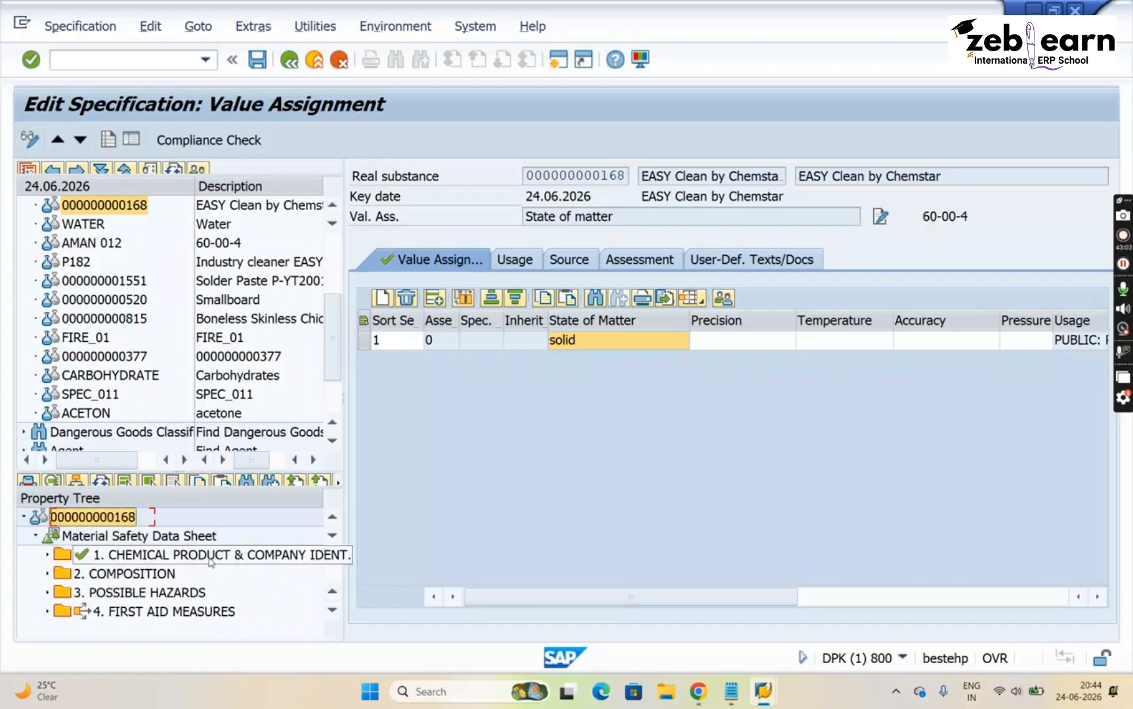
key(Down)
key(Down)
key(Down)
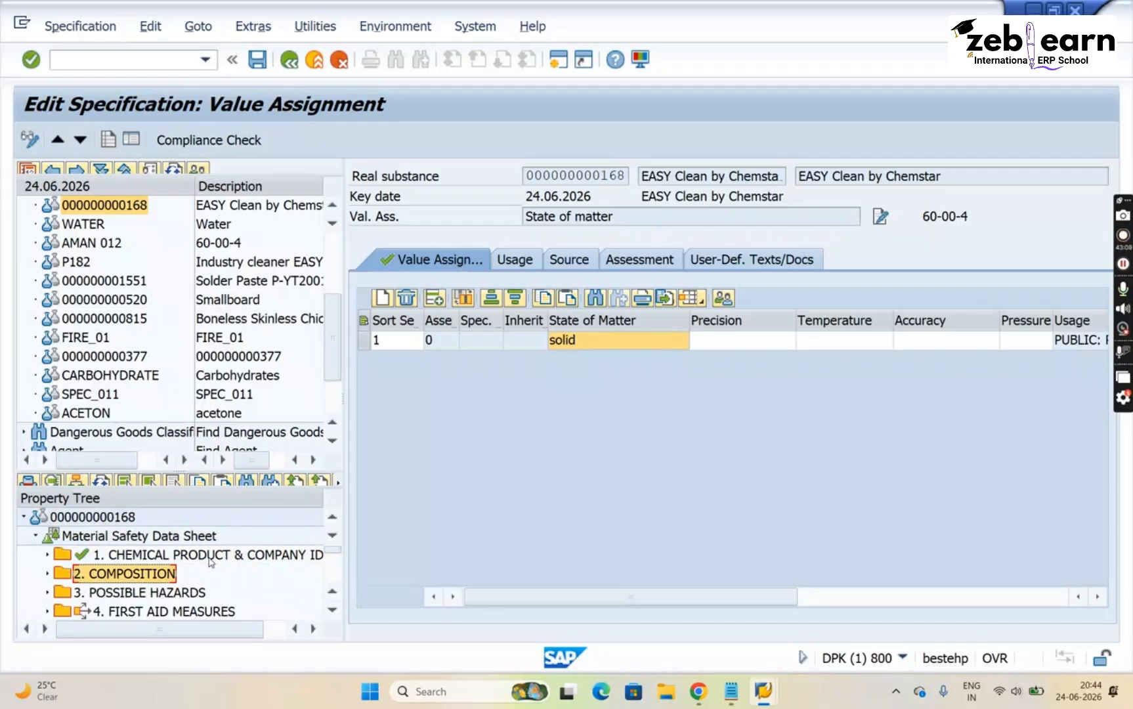
Review the value assignment notes in Notepad, return to the SAP specification and select the 4. First Aid Measures folder
click(729, 695)
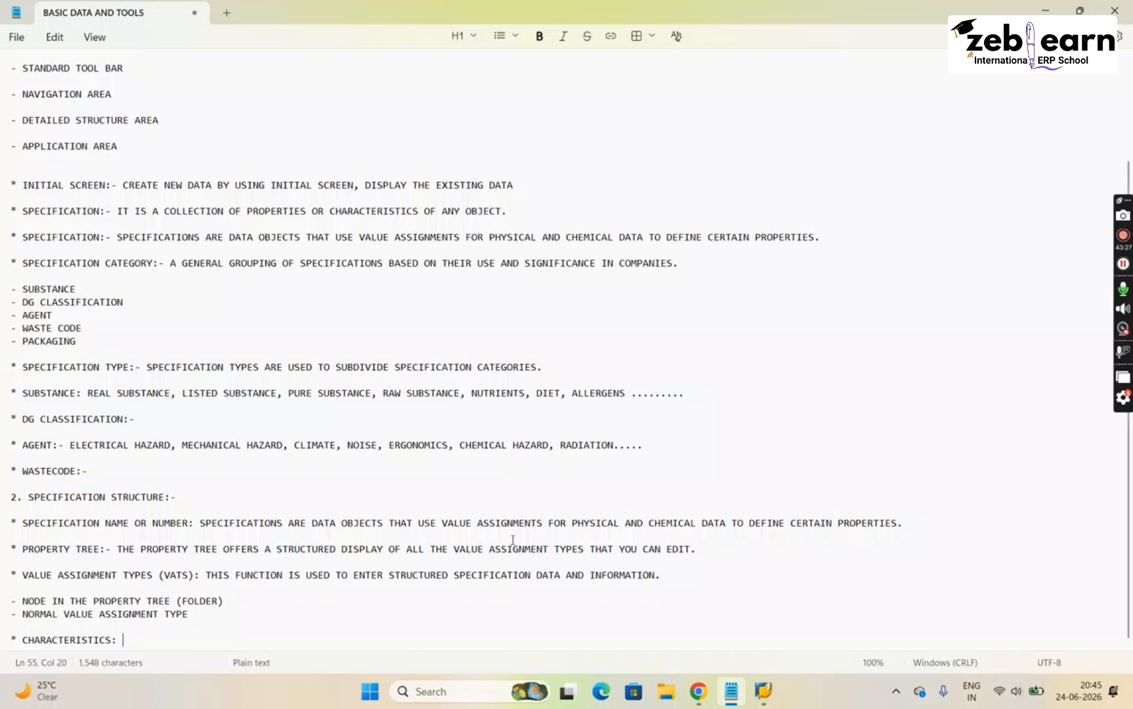
mouse_move(760, 702)
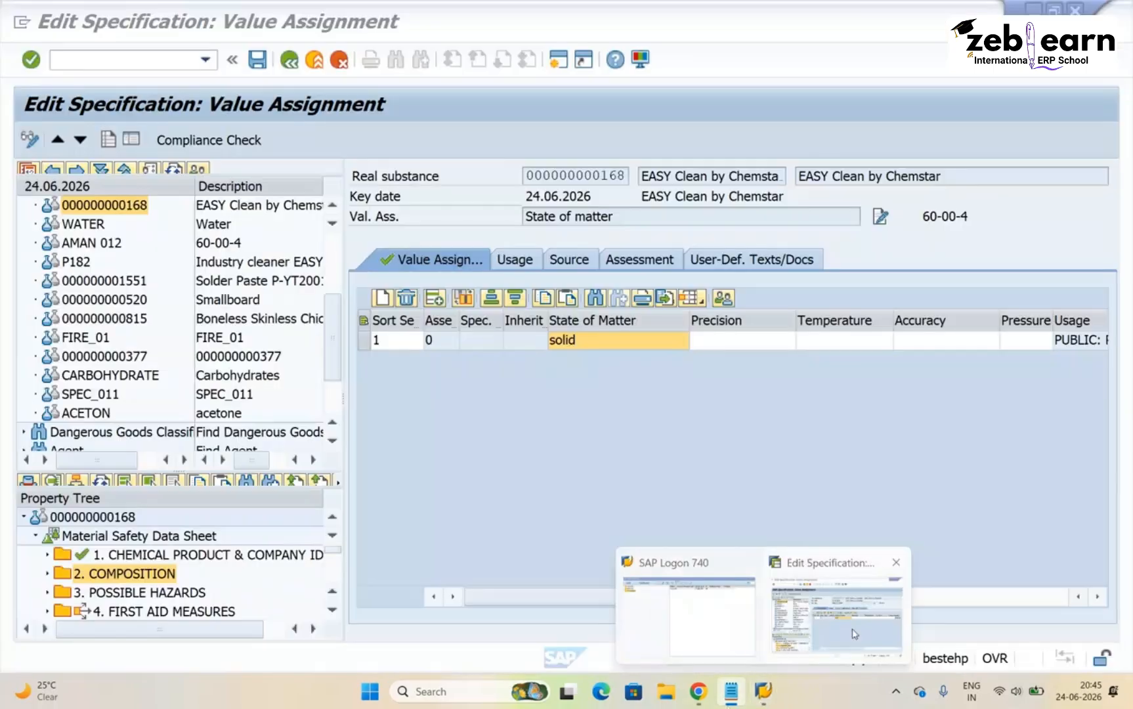
click(836, 617)
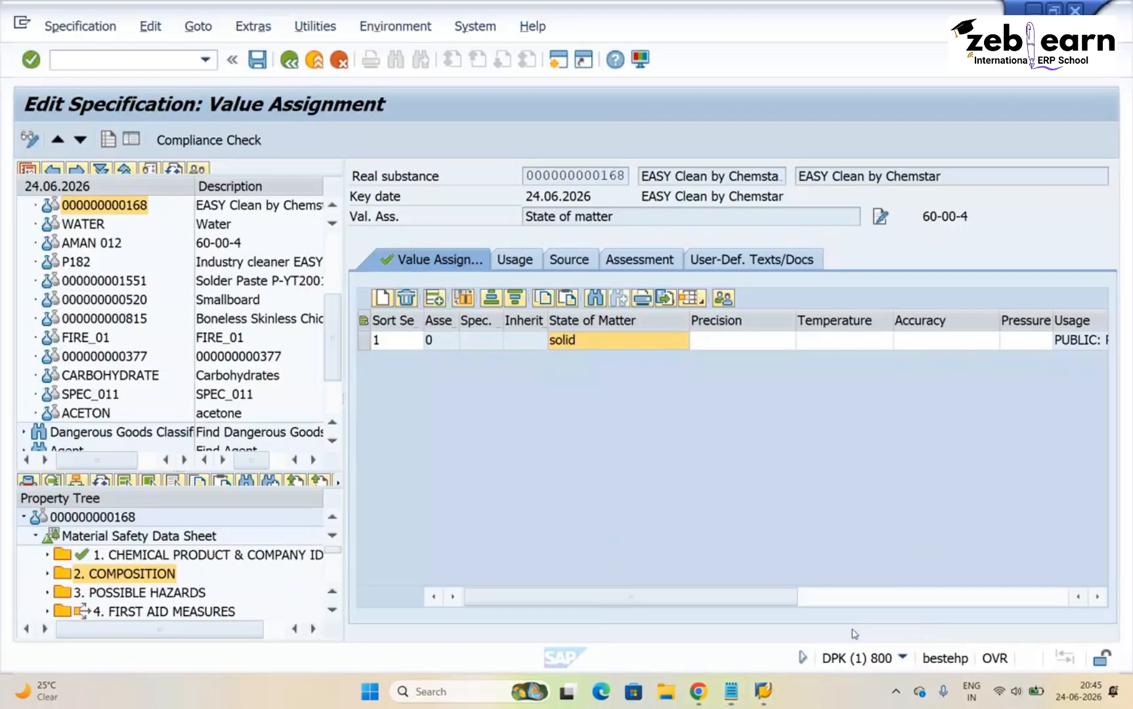
click(106, 612)
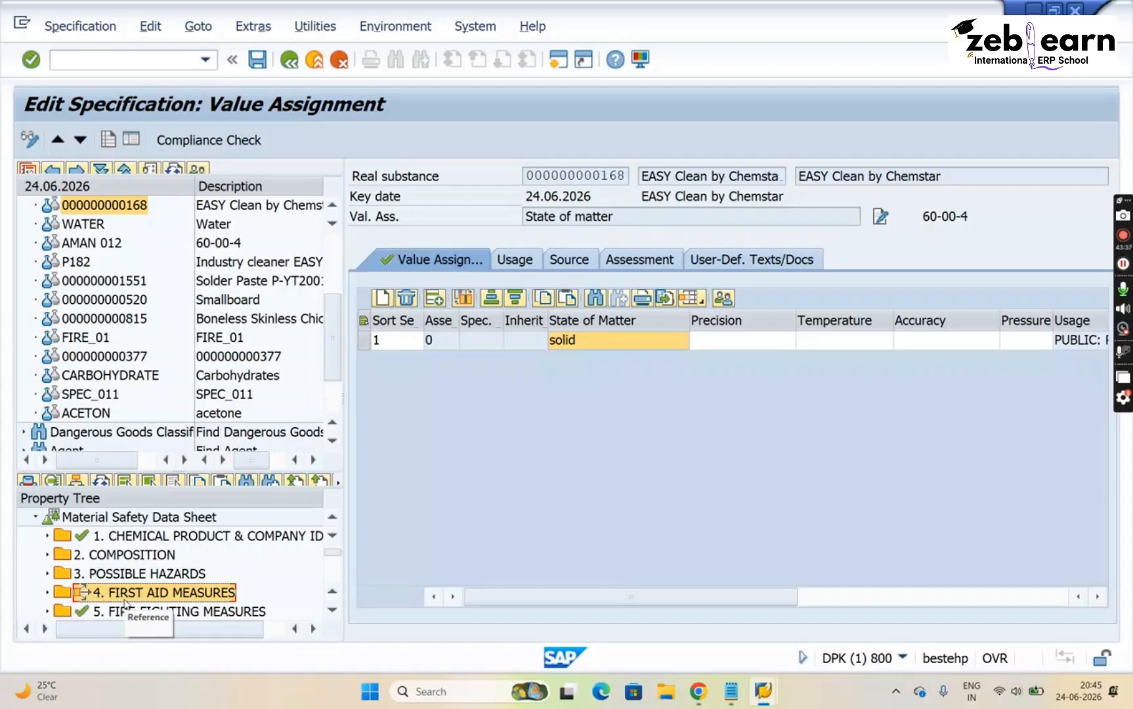
Switch the substance's property tree to CCK_RM [RM Compliance Check Property Tree] and look through its constraint nodes
click(140, 518)
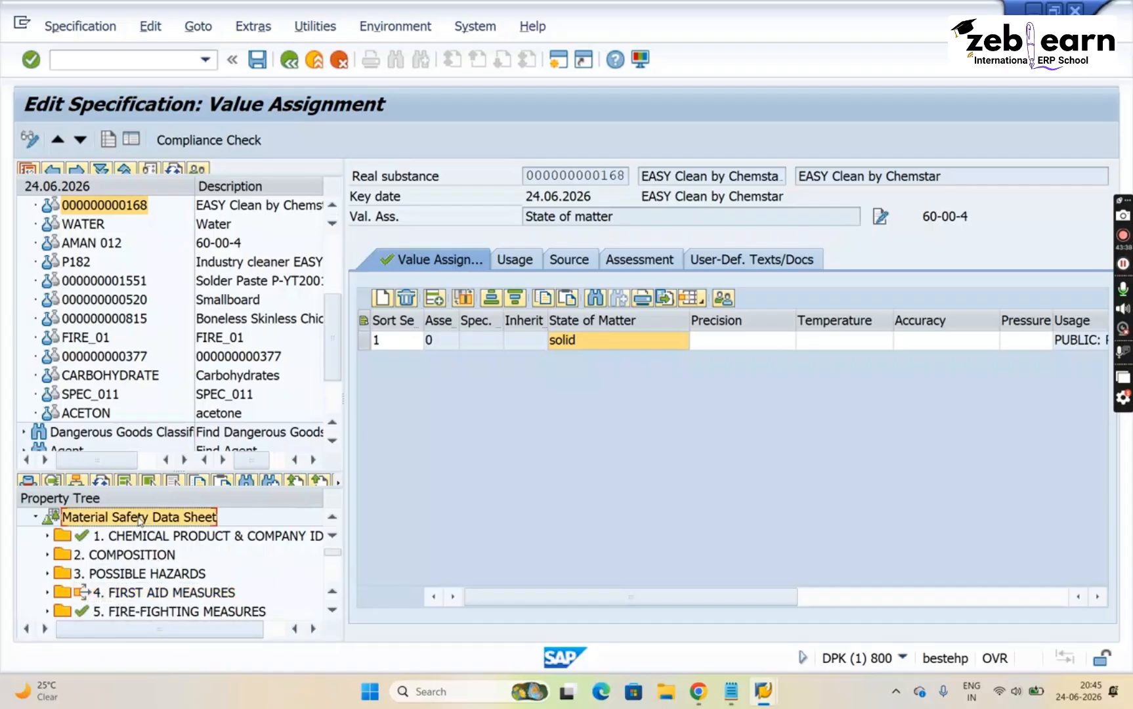
right_click(140, 518)
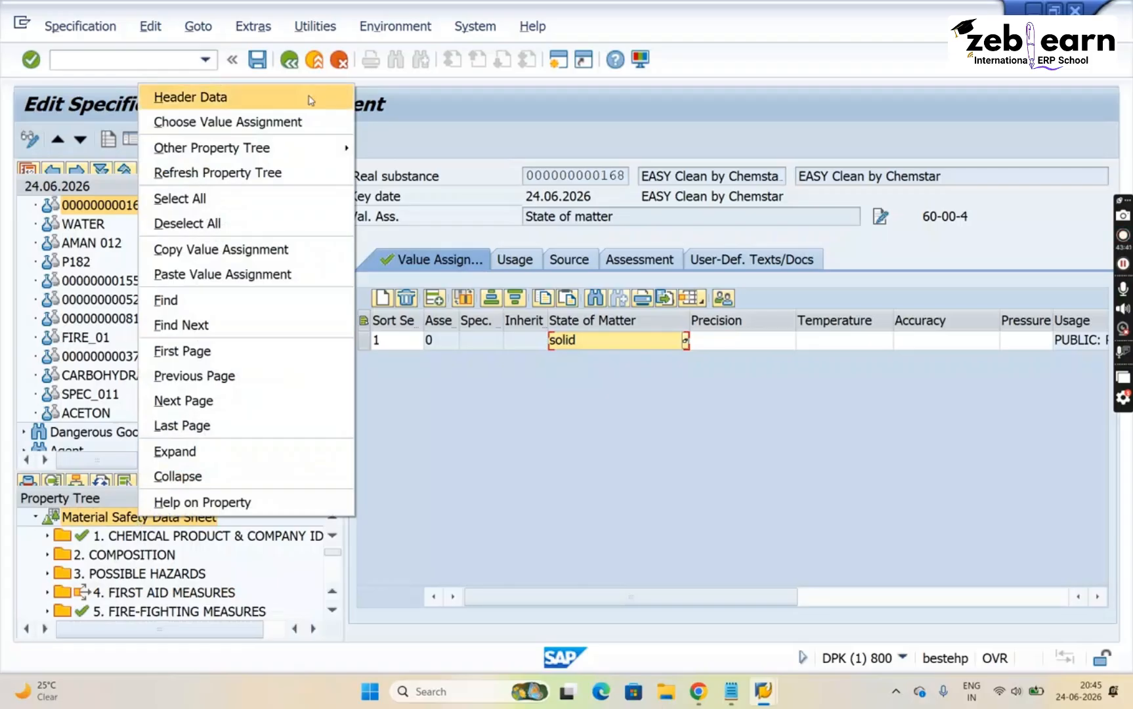
mouse_move(301, 153)
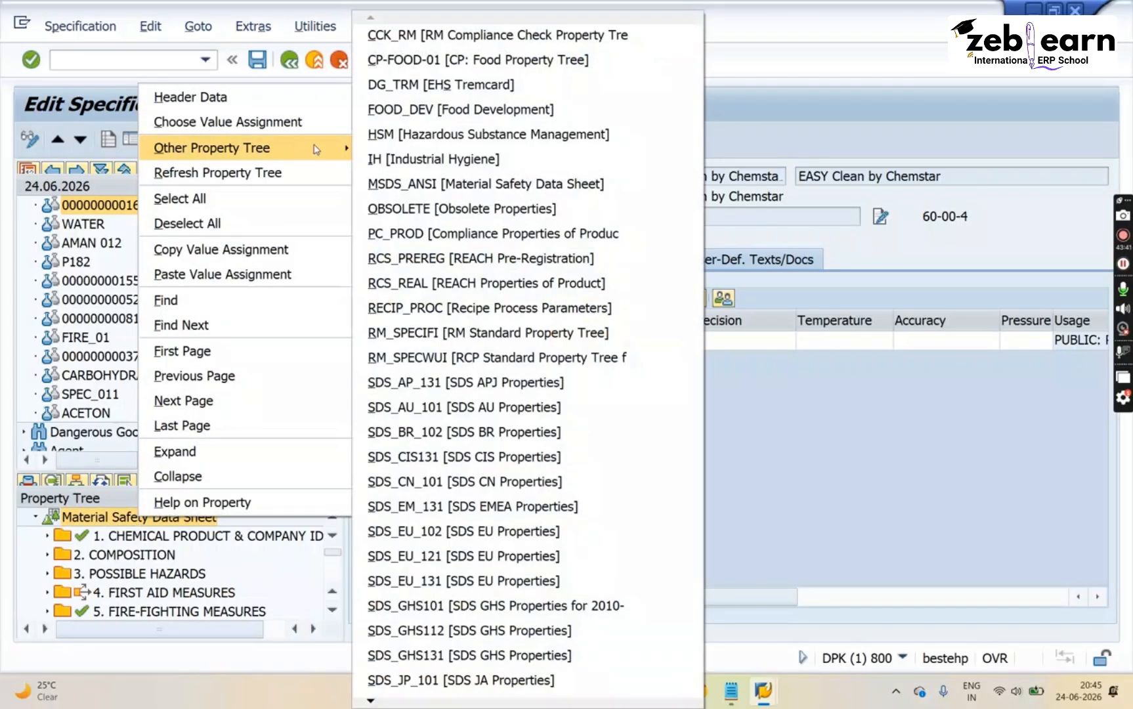
click(511, 52)
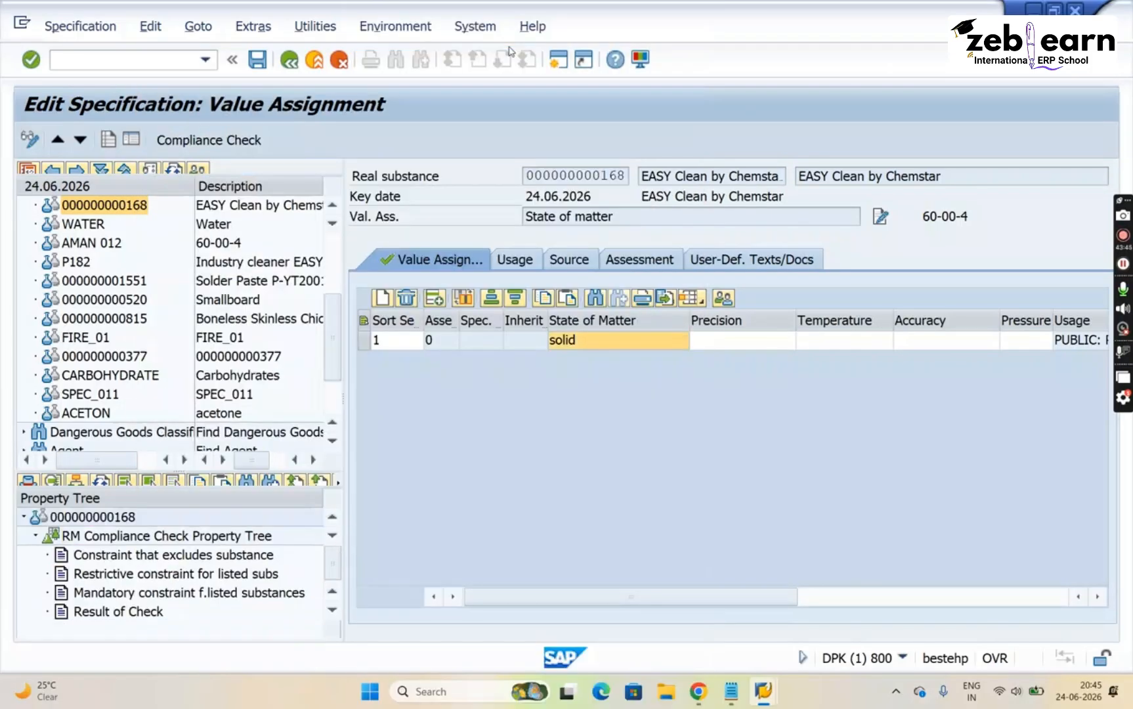
click(127, 560)
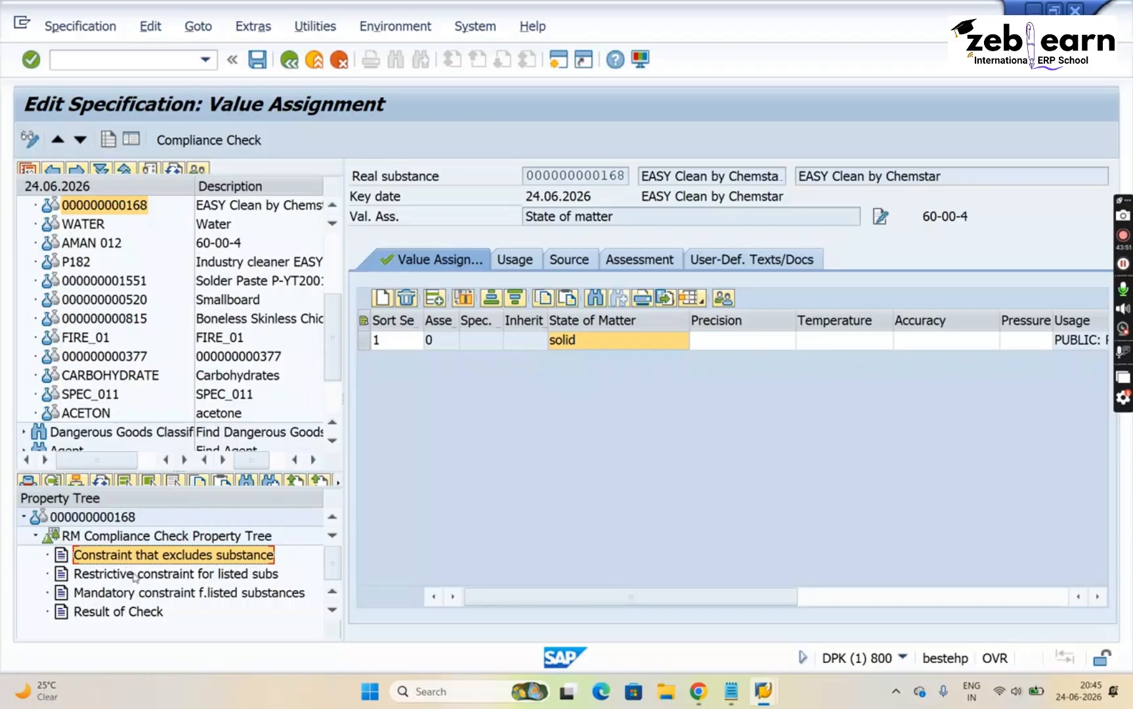
click(135, 577)
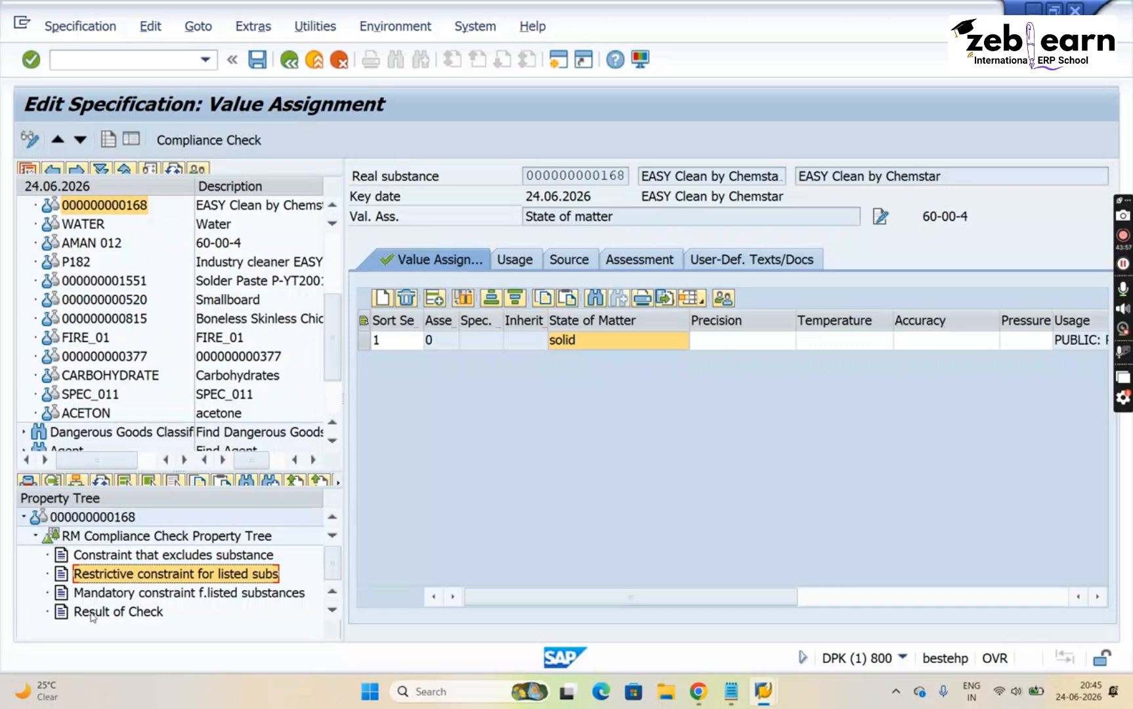
click(148, 538)
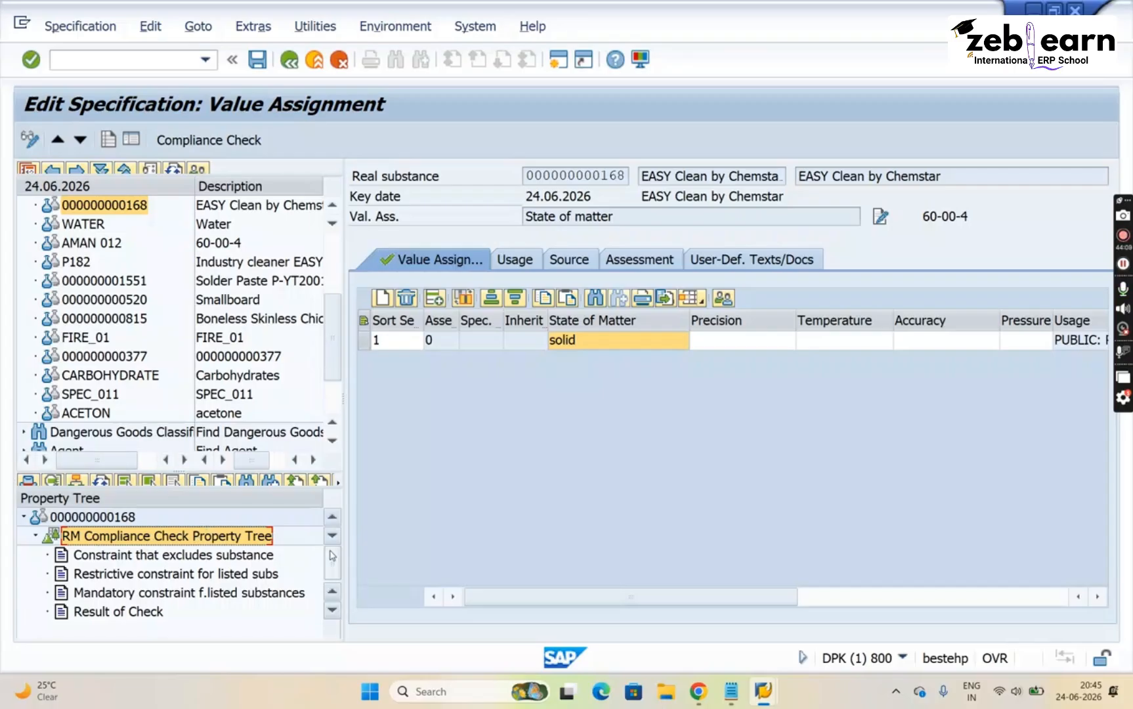
Switch the substance's property tree back to MSDS_ANSI [Material Safety Data Sheet]
right_click(181, 544)
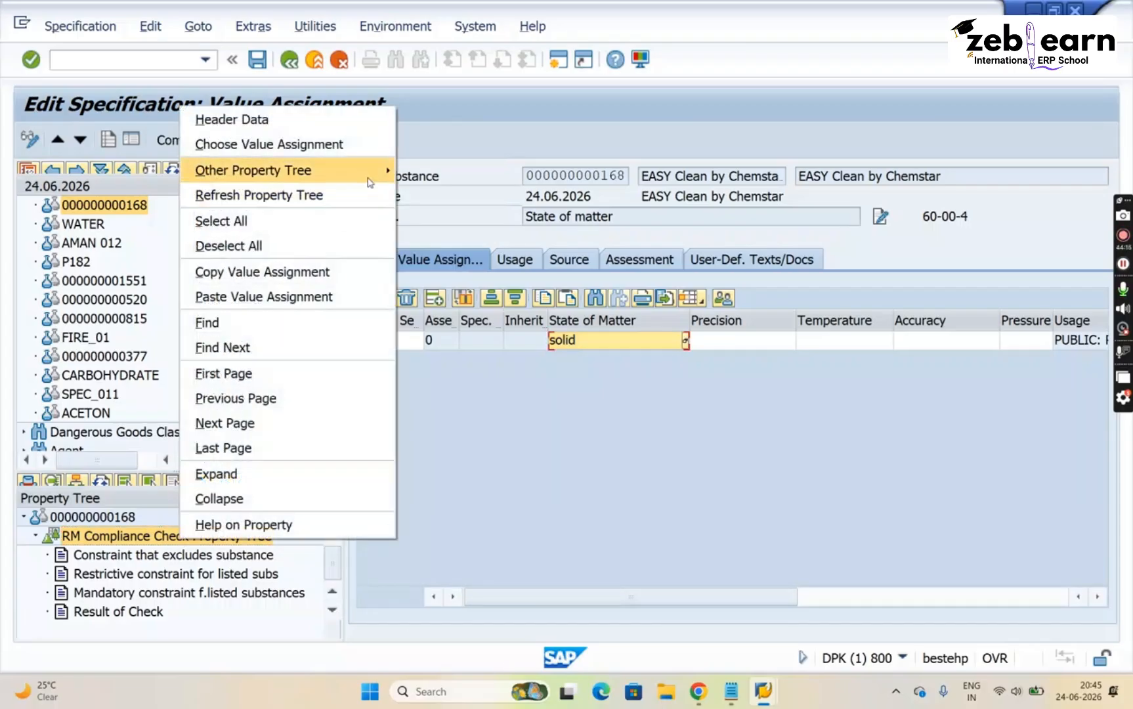
mouse_move(369, 174)
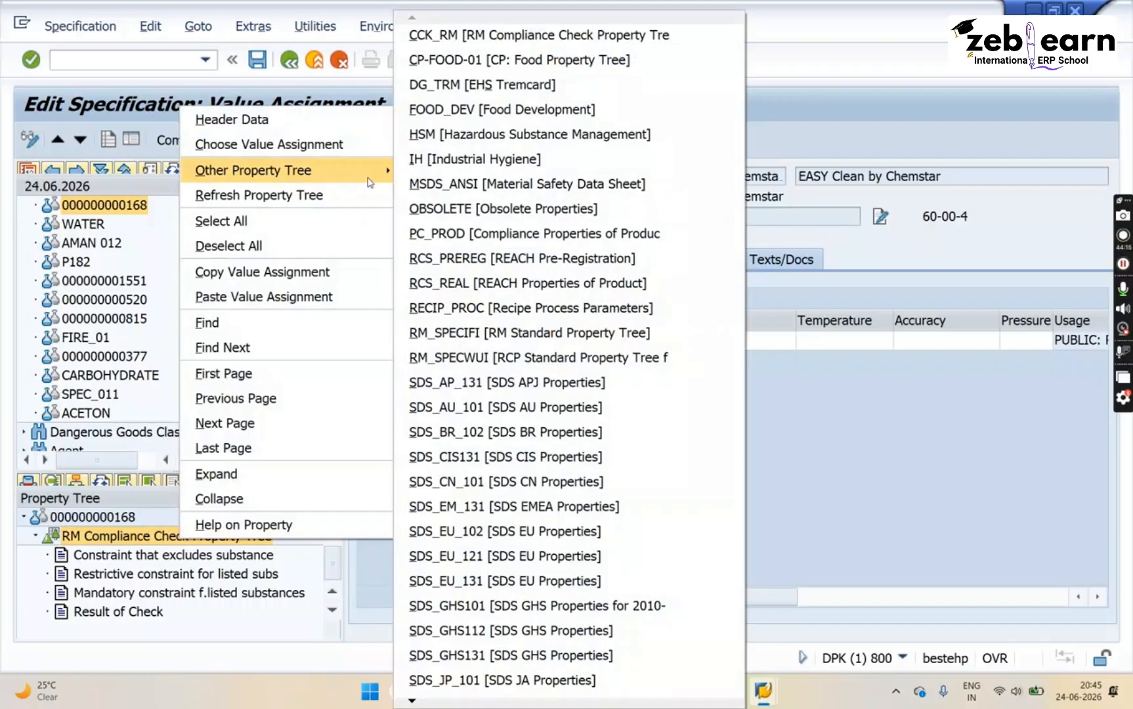
click(449, 190)
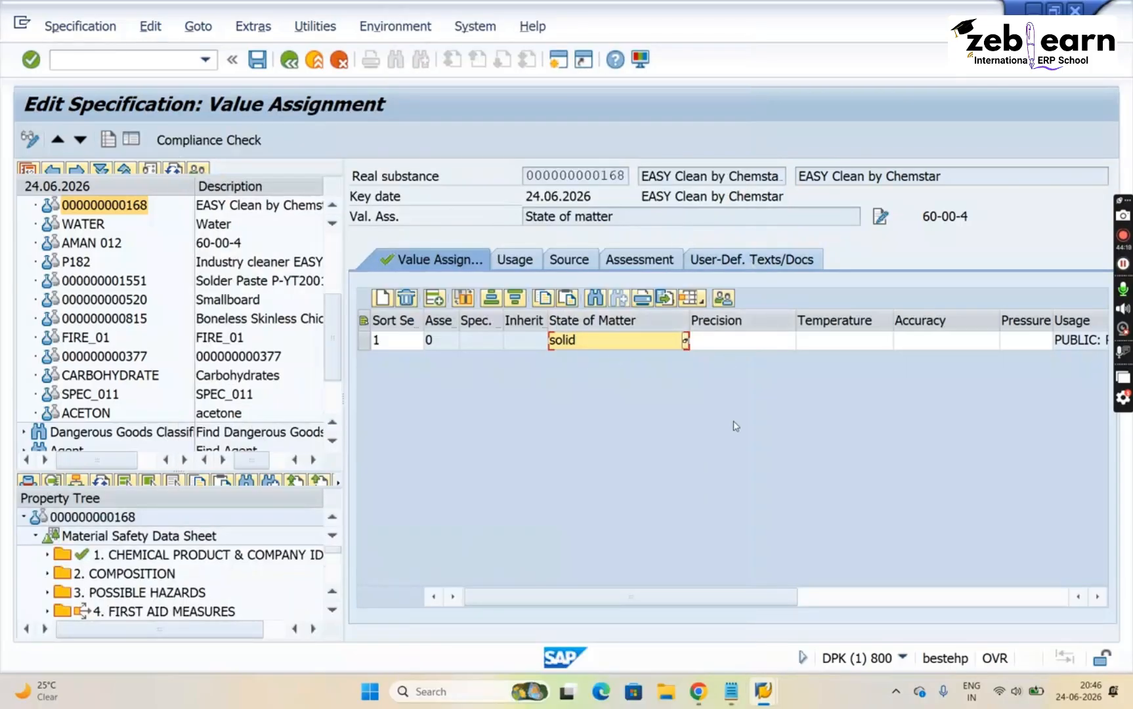
Switch to the Notepad notes and complete the CHARACTERISTICS line with "CHARACTERISTICS ARE USED TO DEFINE CERTAIN PROPERTIES OF ANY OBJECT."
click(730, 691)
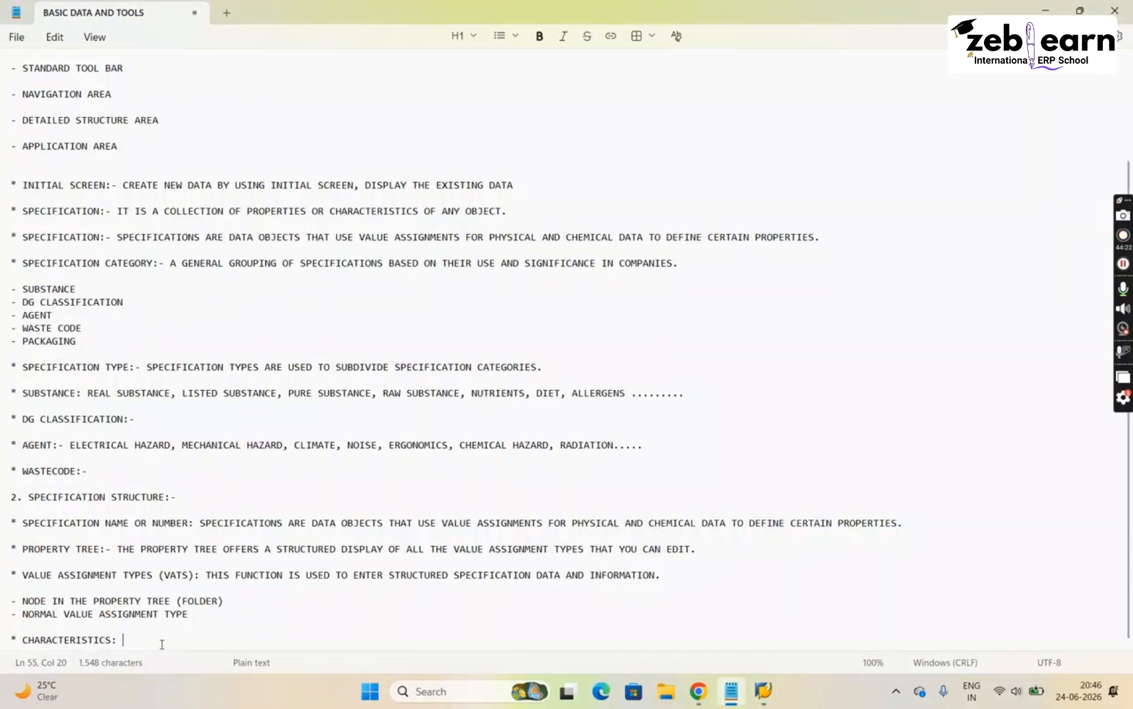
text(CHARACTERI)
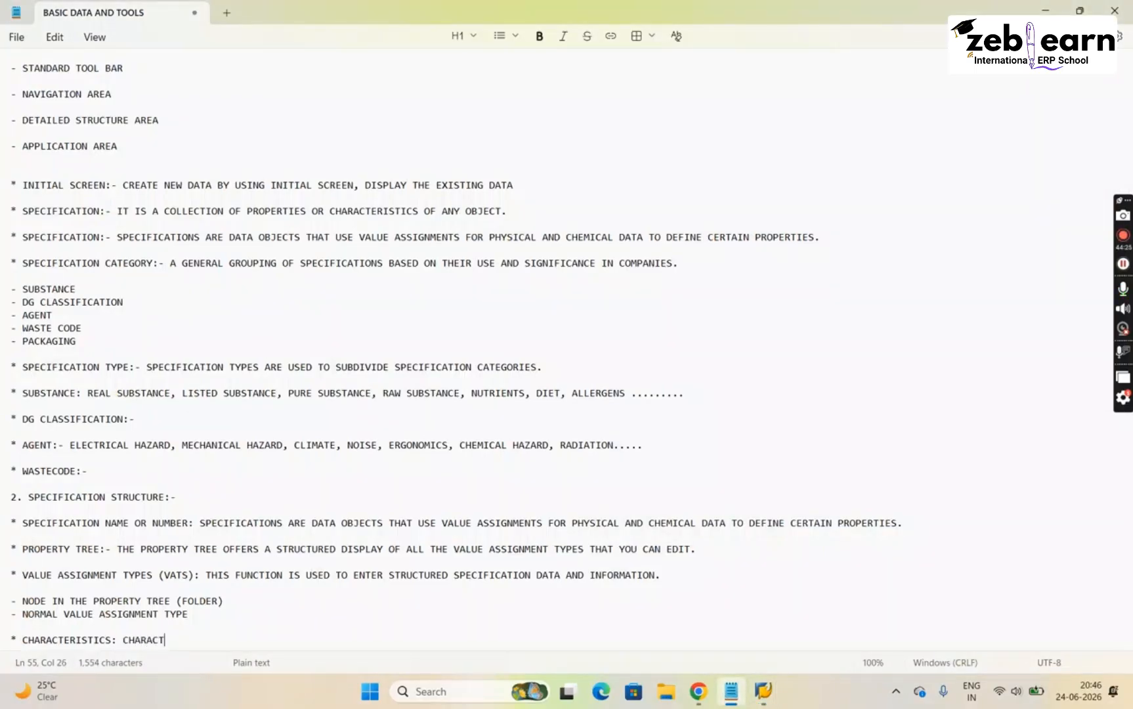
text(STICS ARE USED T)
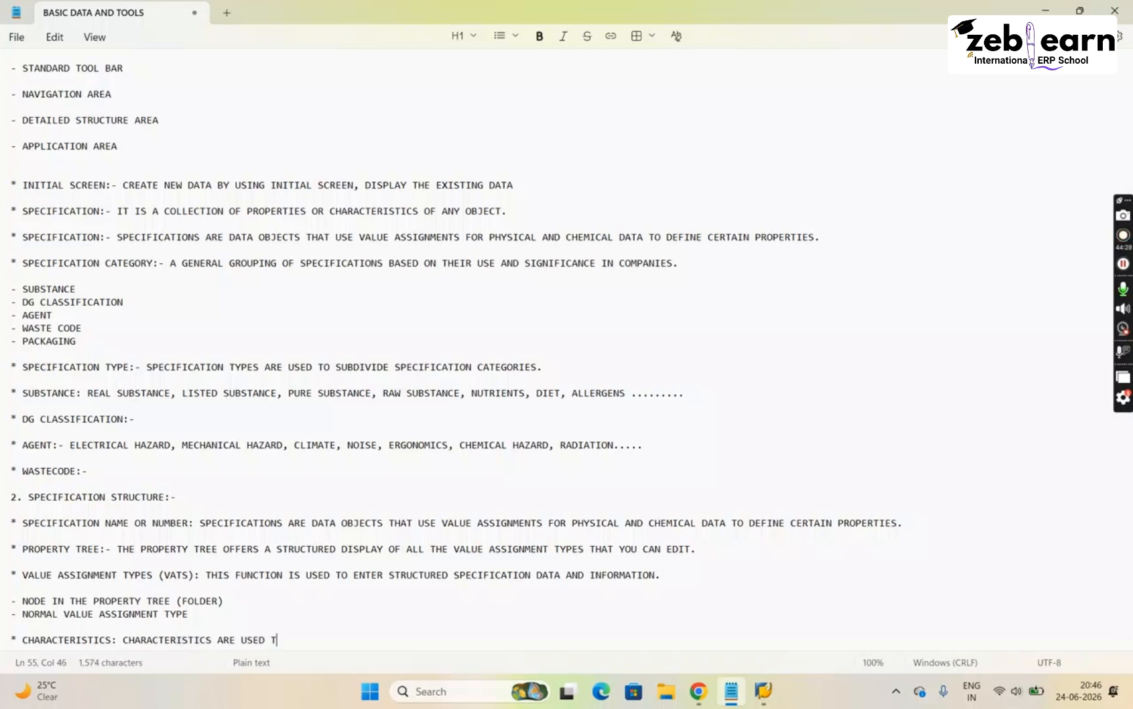
text(O DEFINE CERTA)
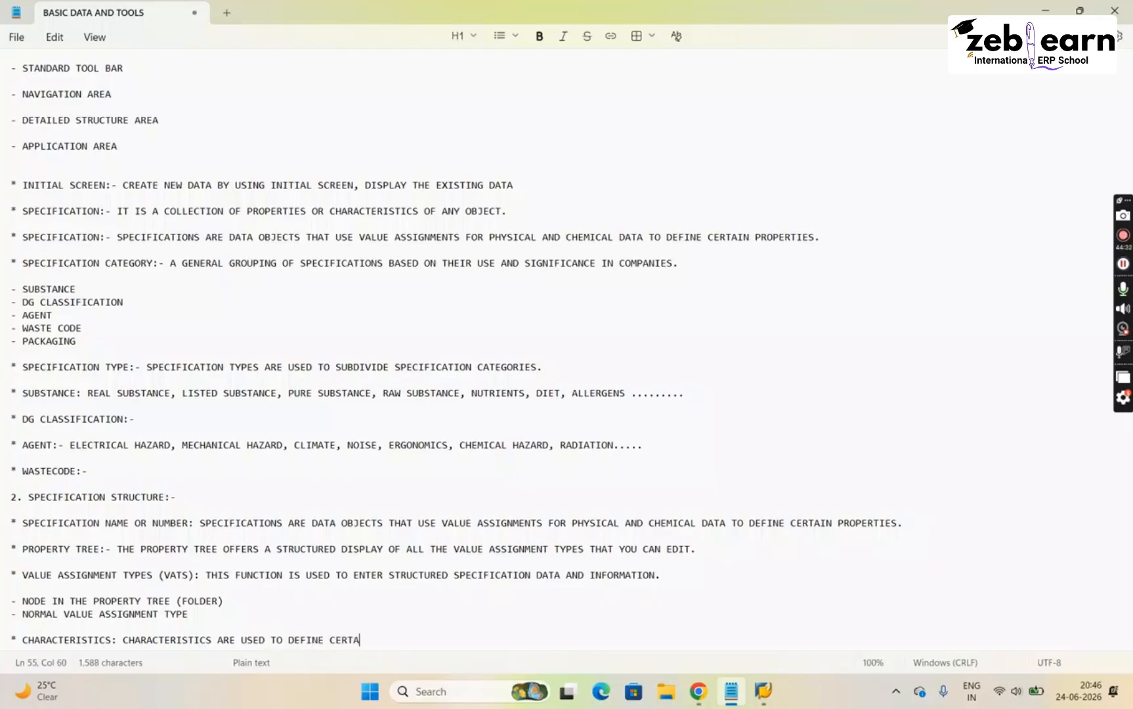
text(IN PROPERTIES O)
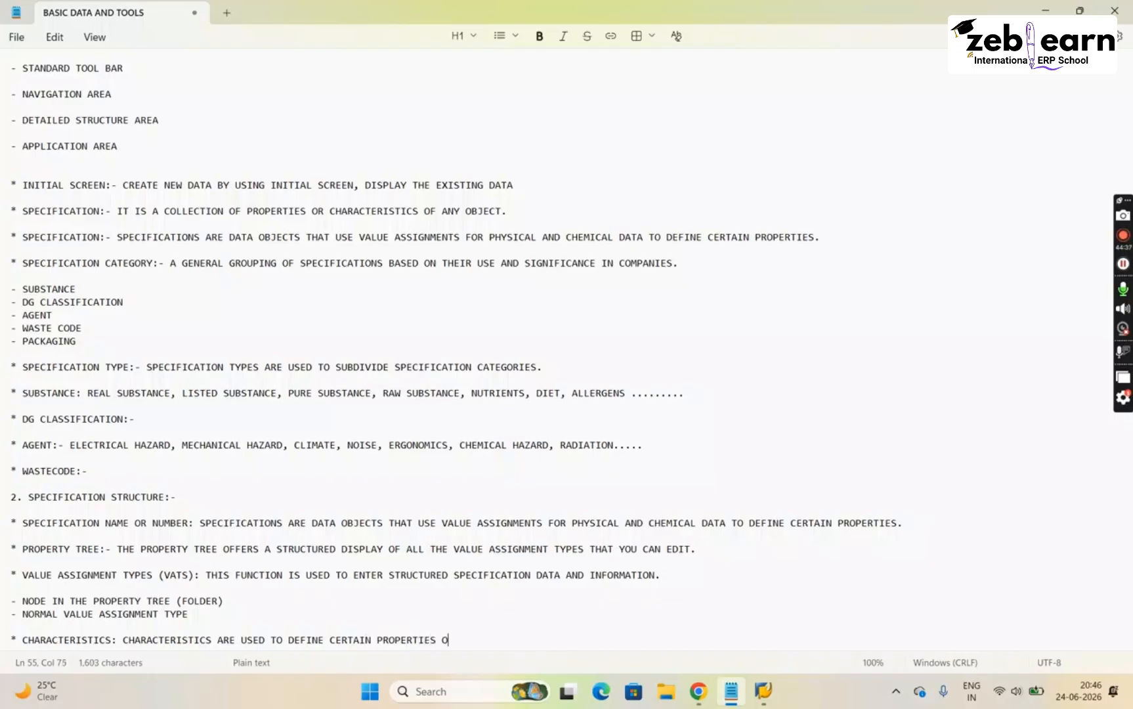
text(F ANY OBJECT.)
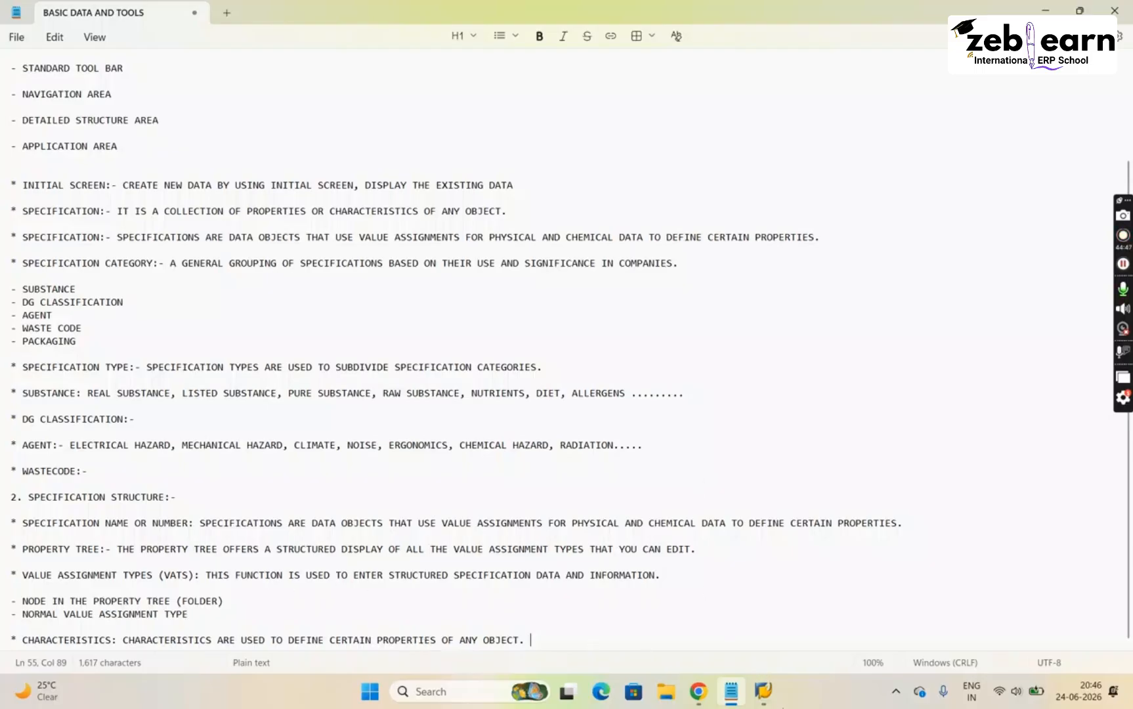
Switch back to the SAP specification and highlight the State of matter value assignment name
mouse_move(762, 701)
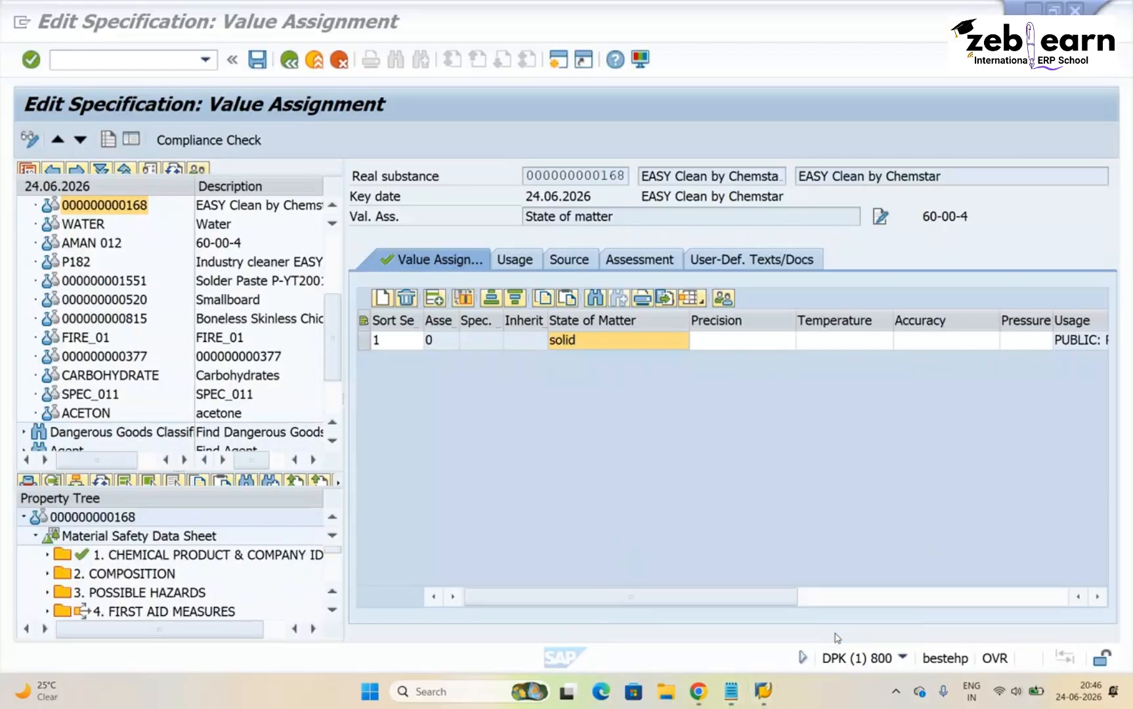
click(836, 617)
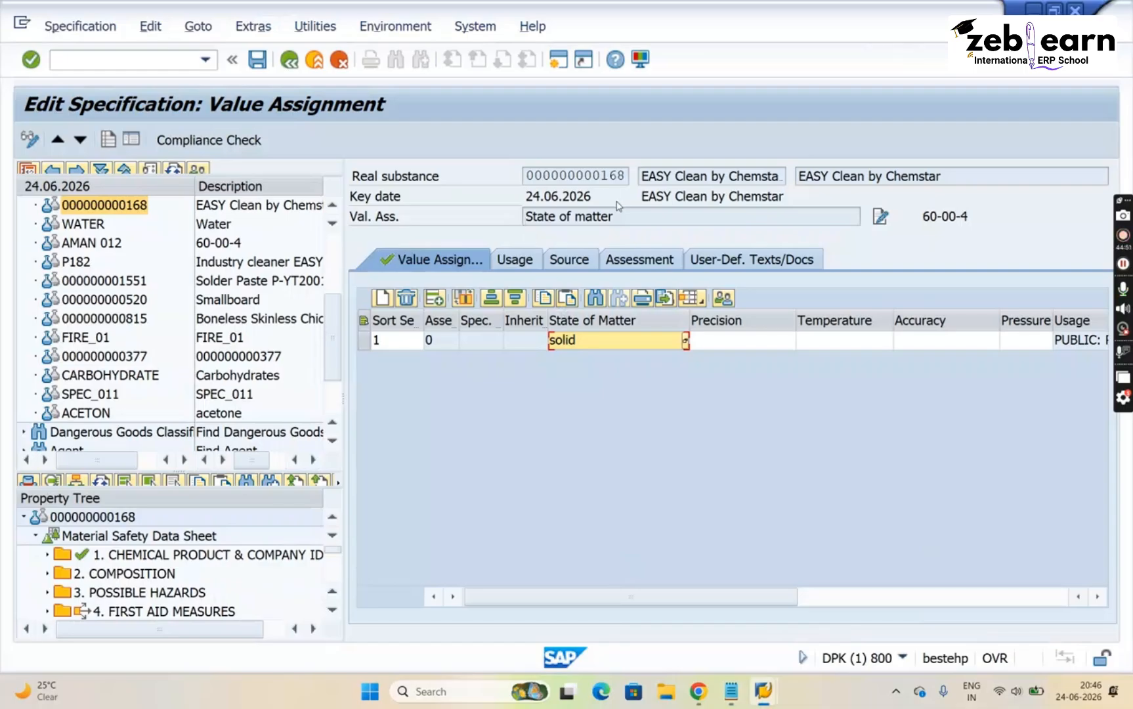
drag(618, 218, 481, 228)
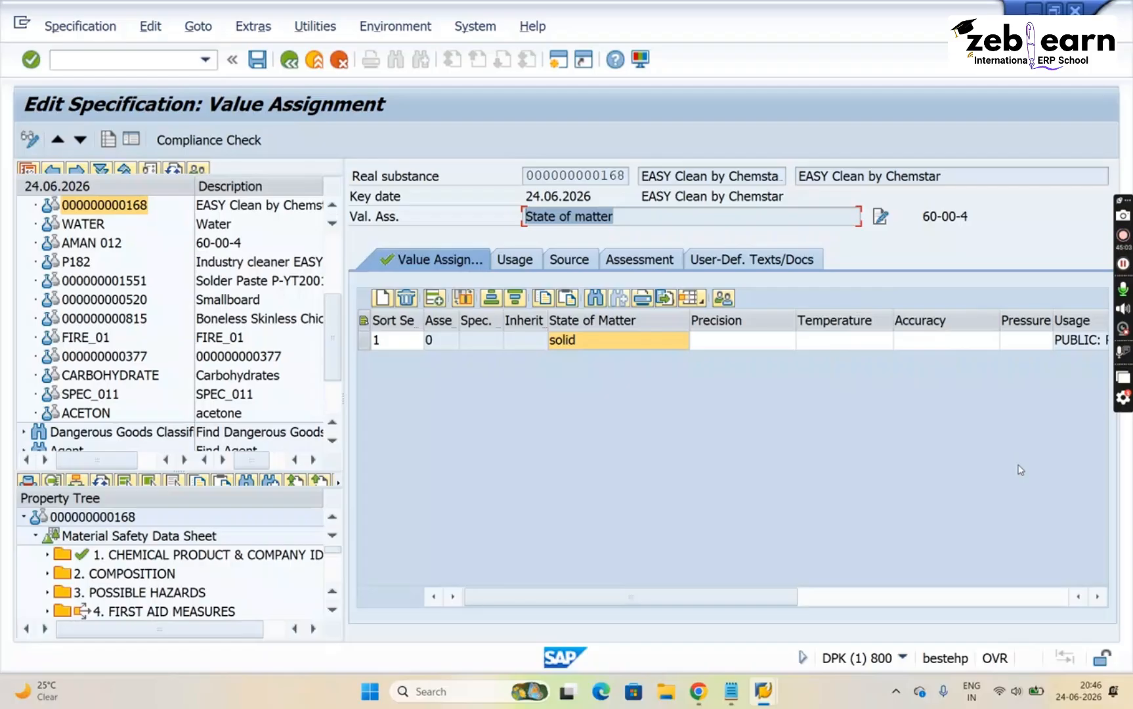
click(658, 219)
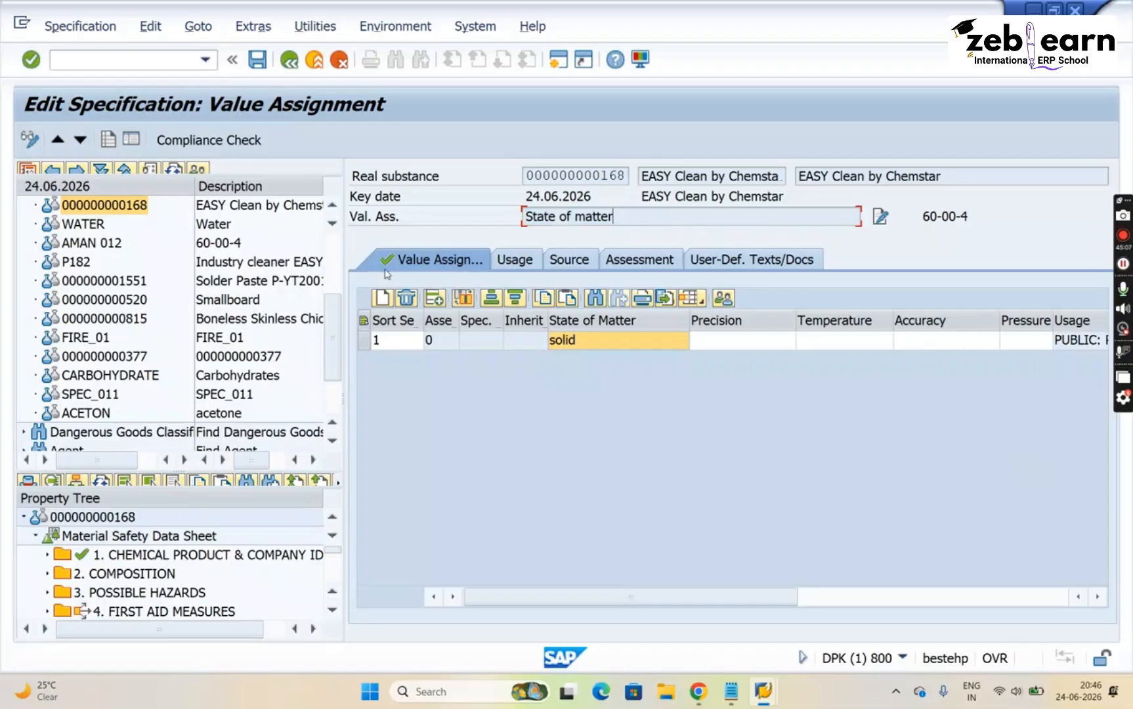
Expand the 9. Physical and Chemical Properties folder and open its Color value assignment, closing the message log
scroll(328, 617, down, 3)
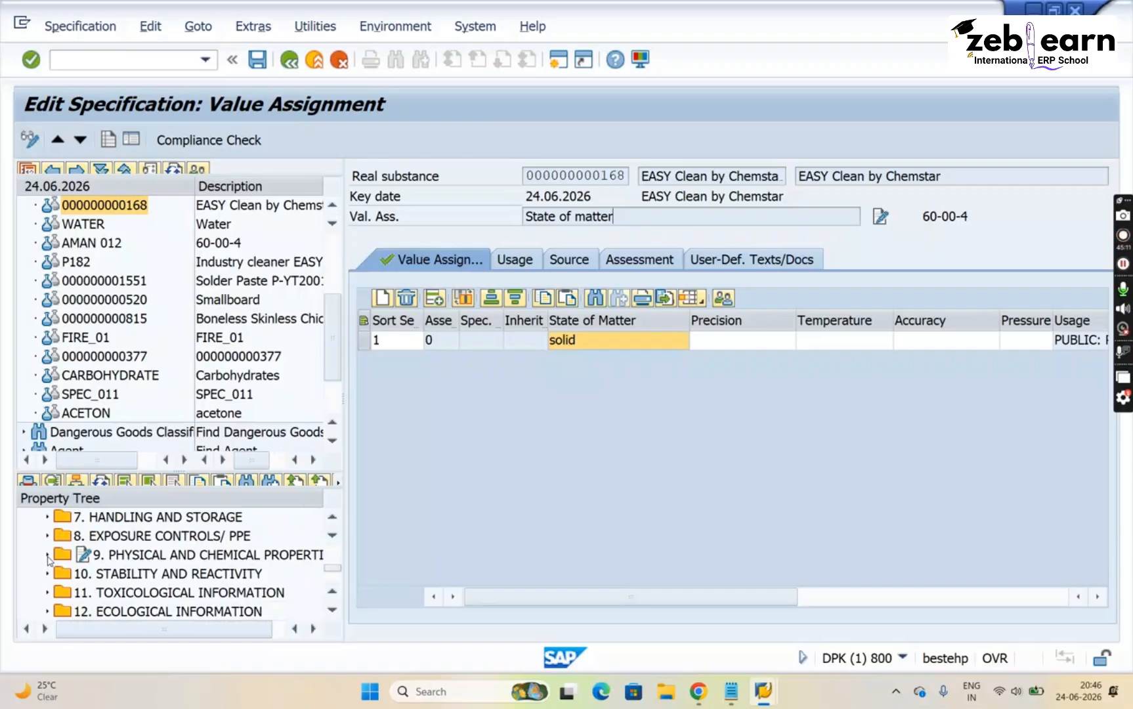
click(48, 554)
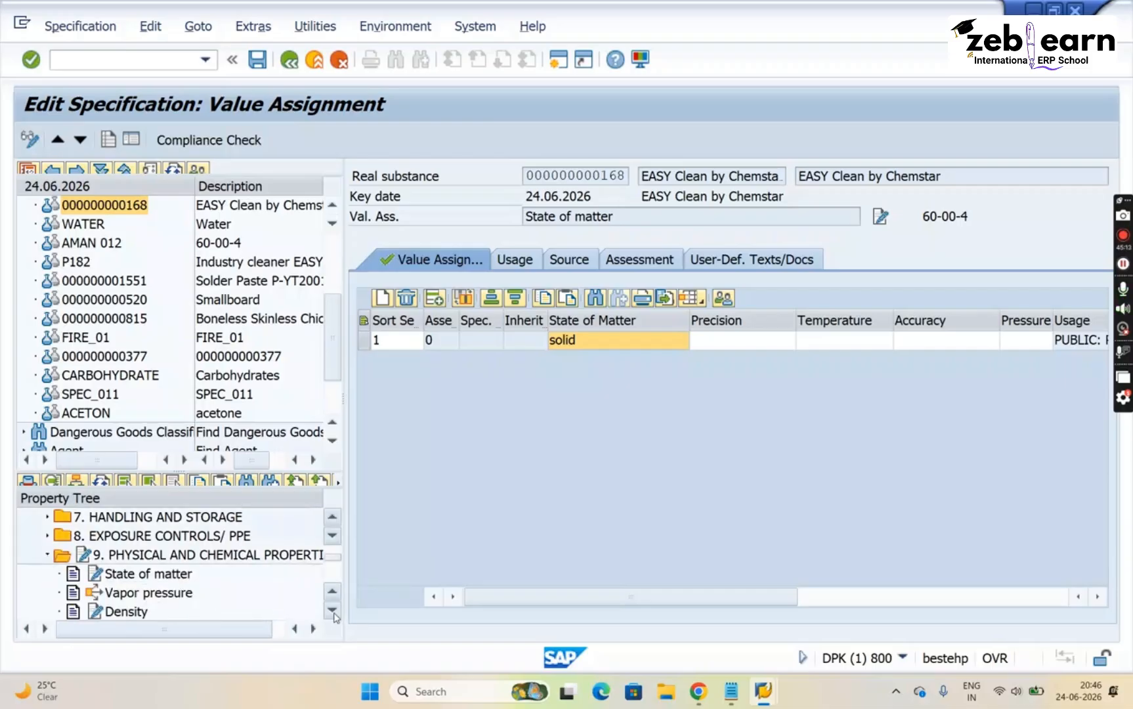
scroll(158, 571, down, 2)
double_click(118, 574)
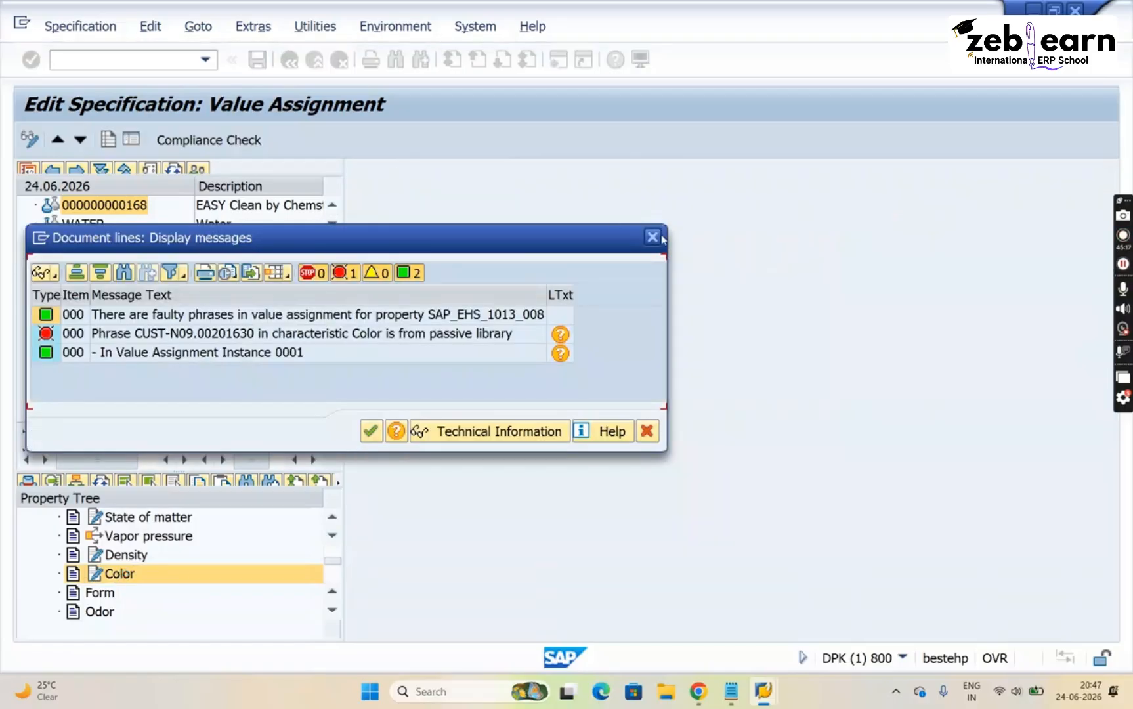
click(652, 239)
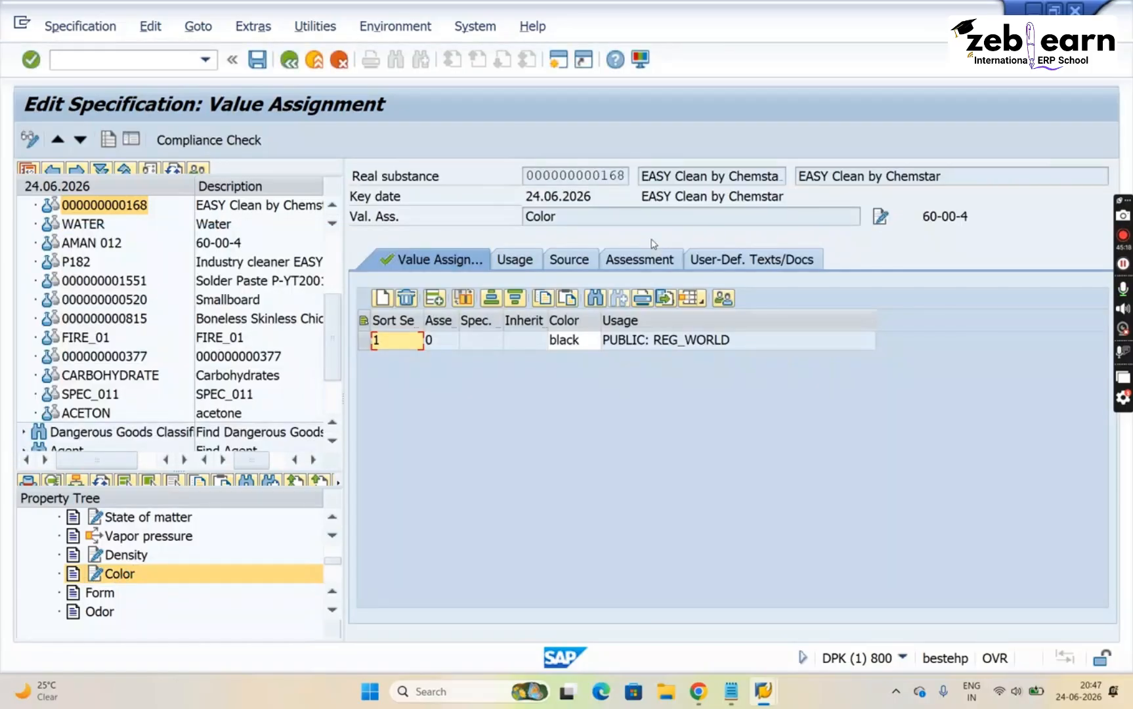
Return to the specification's header data and reopen the Color value assignment, dismissing the message log
click(339, 61)
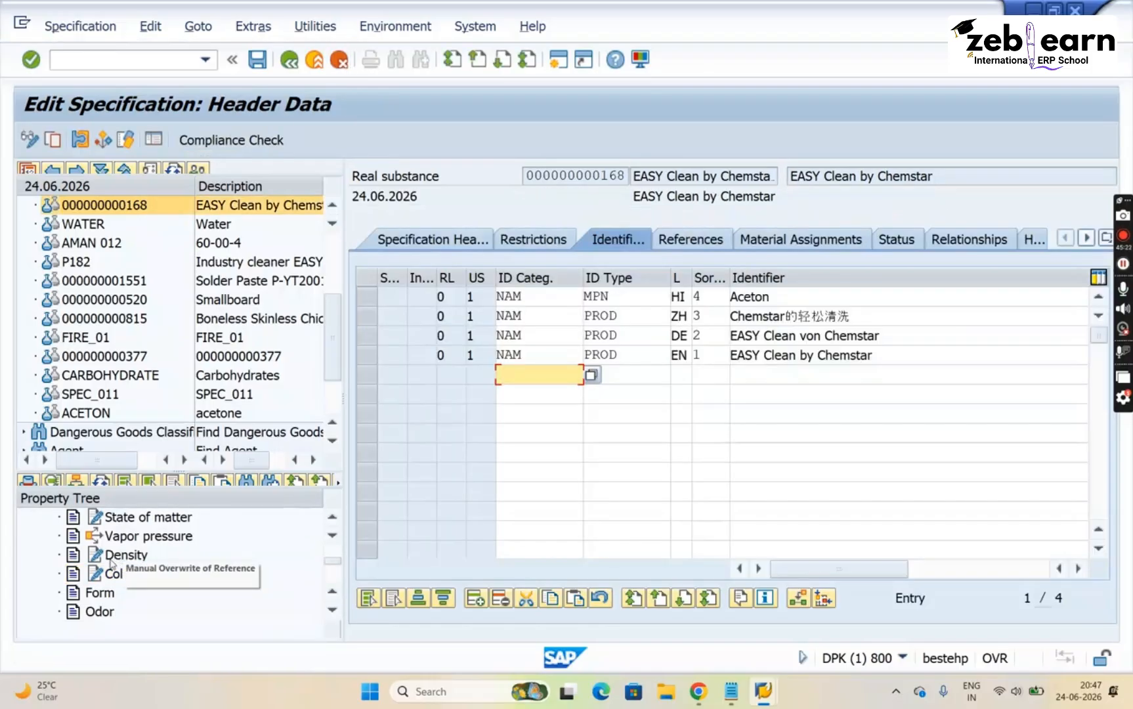
double_click(110, 575)
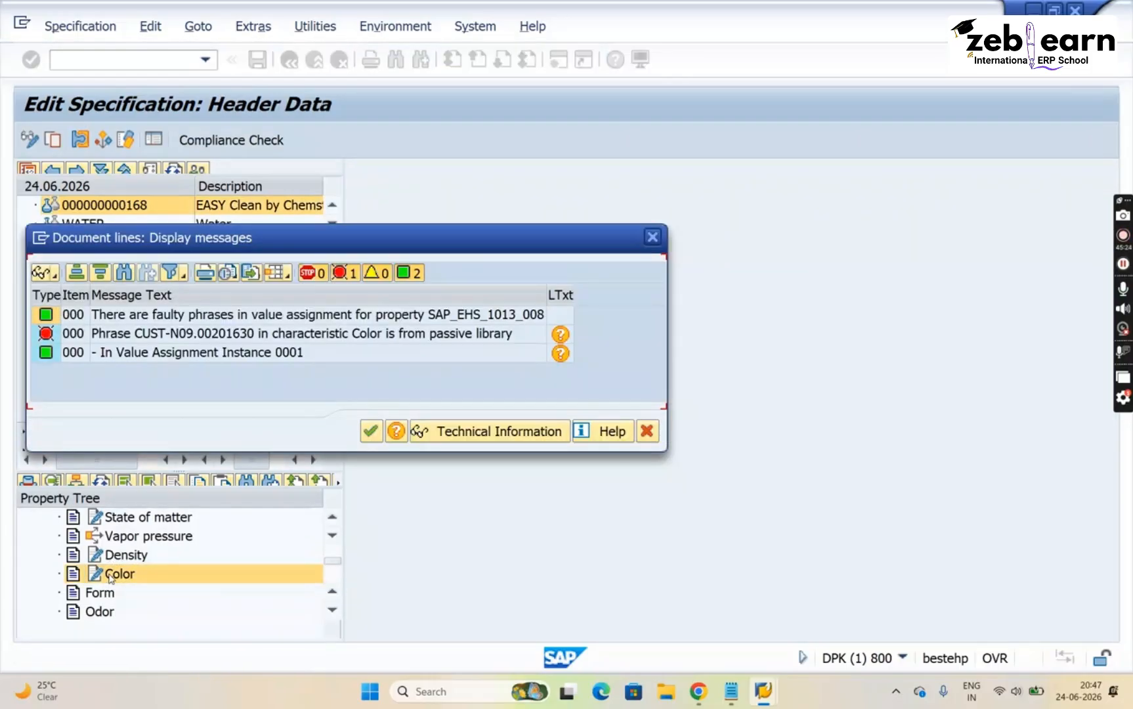
click(652, 237)
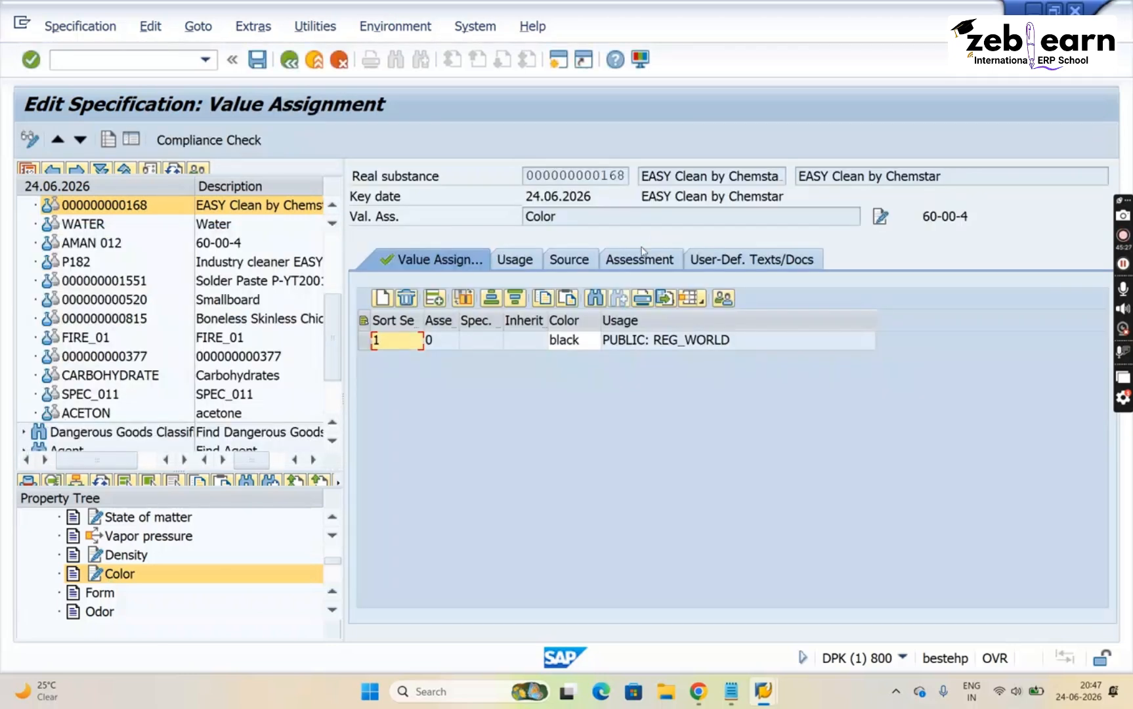
Select the Color characteristic column and highlight the value assignment name above it
click(583, 321)
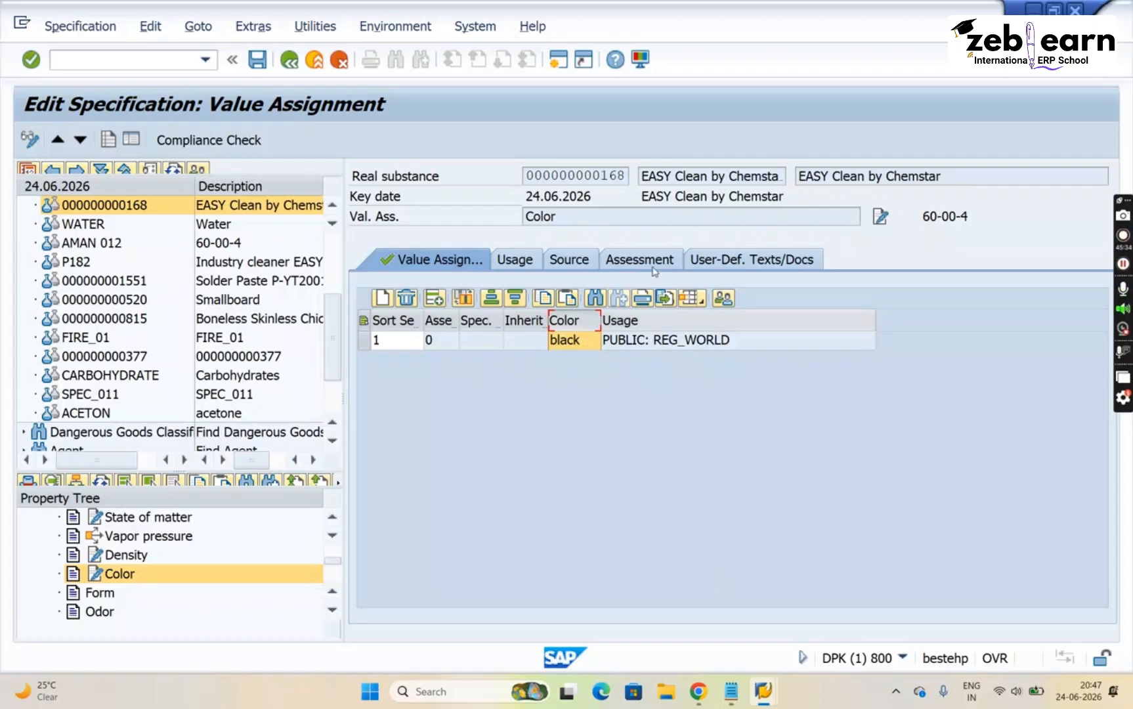
click(609, 216)
drag(610, 216, 465, 220)
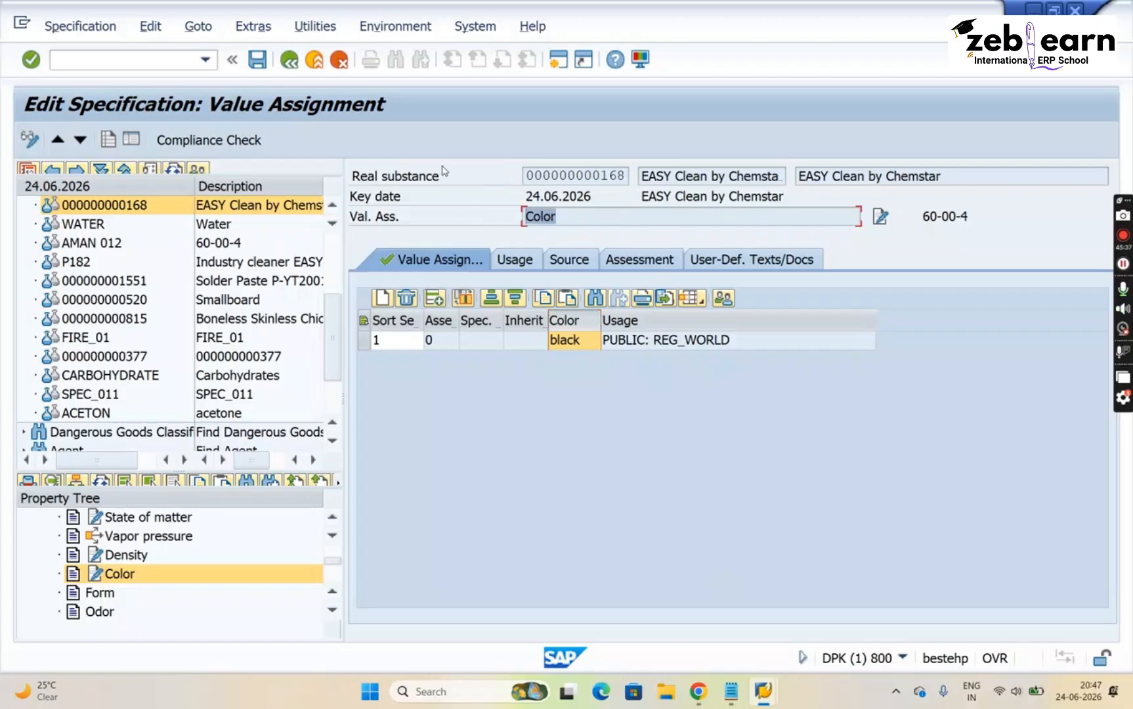
Go through the Form, Odor and Solubility (quantitative) nodes in the property tree and reselect Odor
click(110, 592)
click(111, 612)
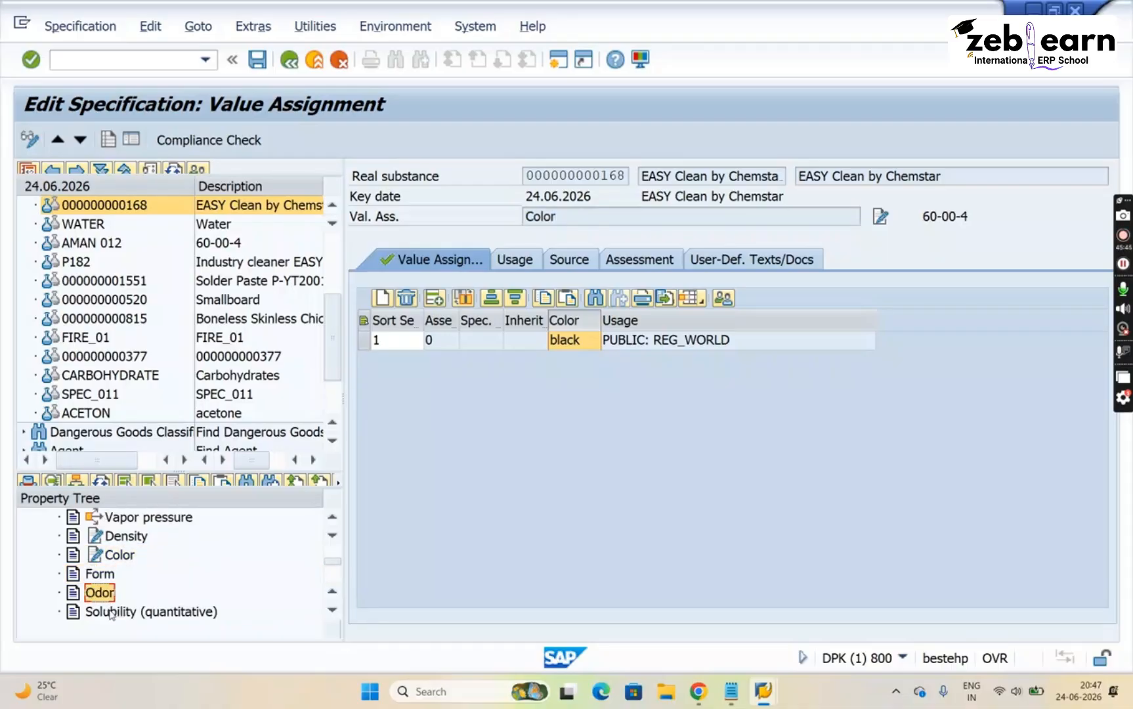
click(110, 611)
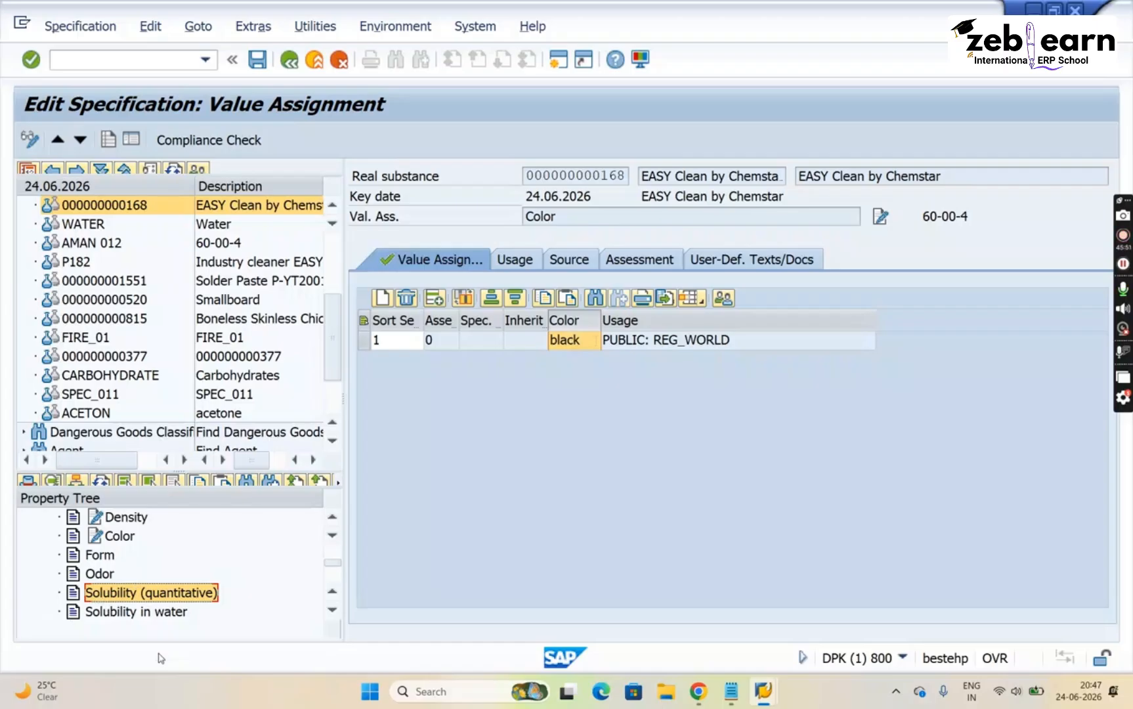
click(100, 577)
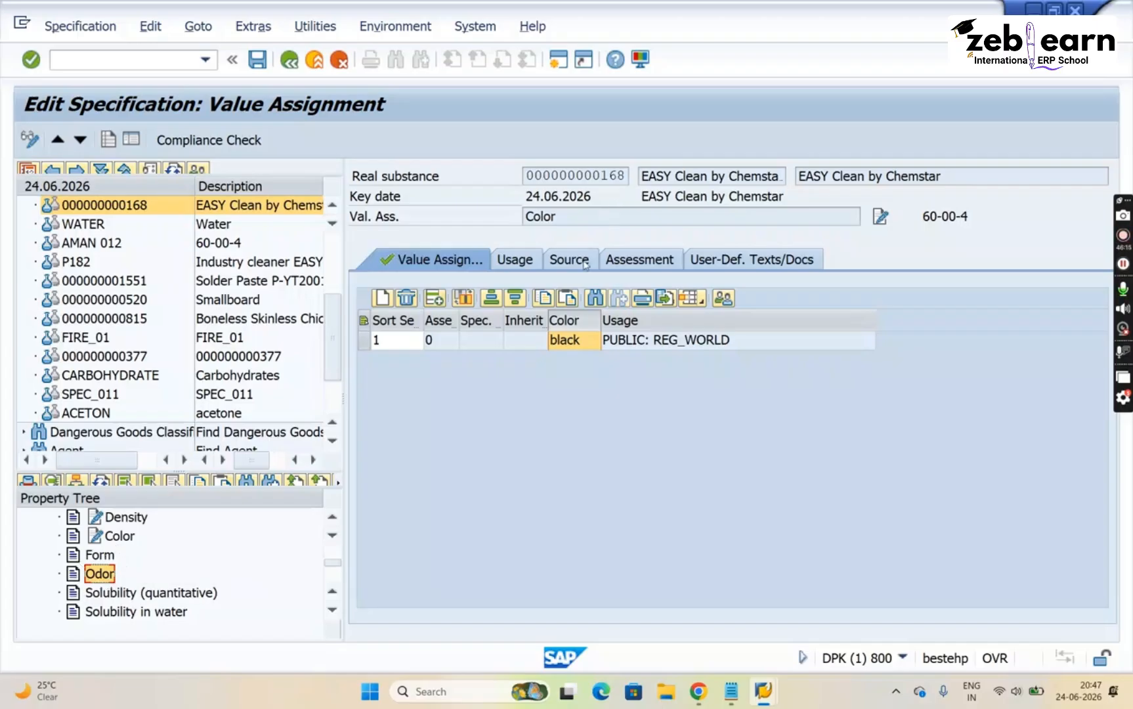
Try to open the Odor value assignment, close the message log and return to the specification's header data
click(557, 332)
click(105, 578)
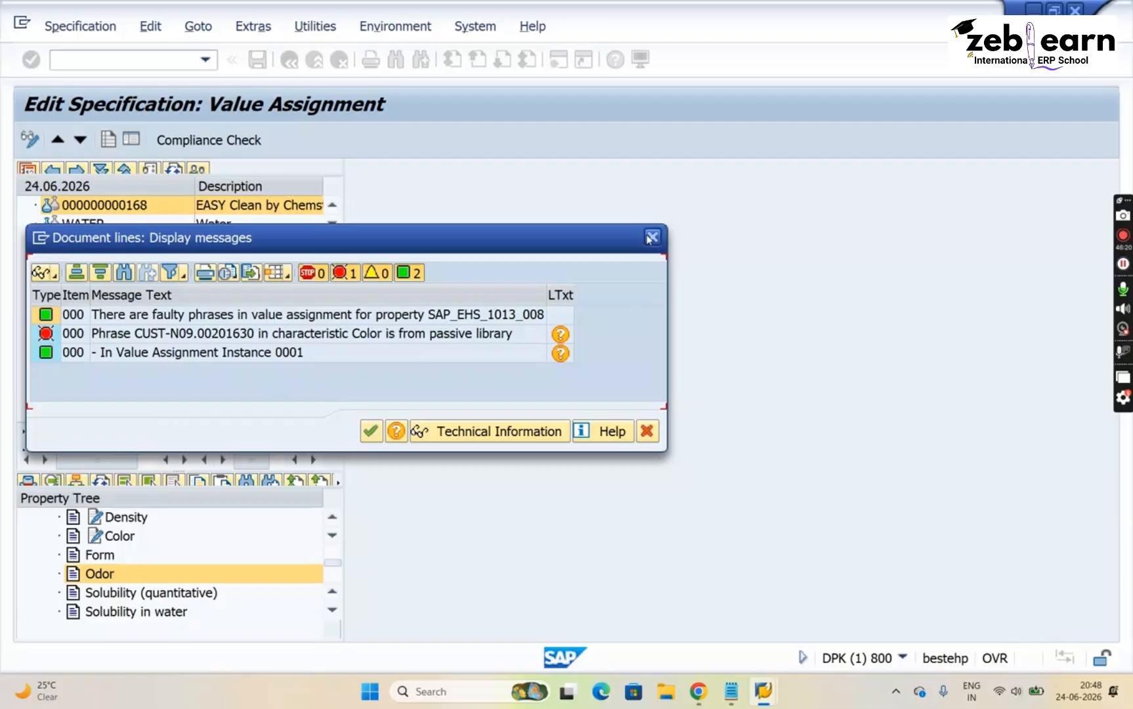
click(650, 237)
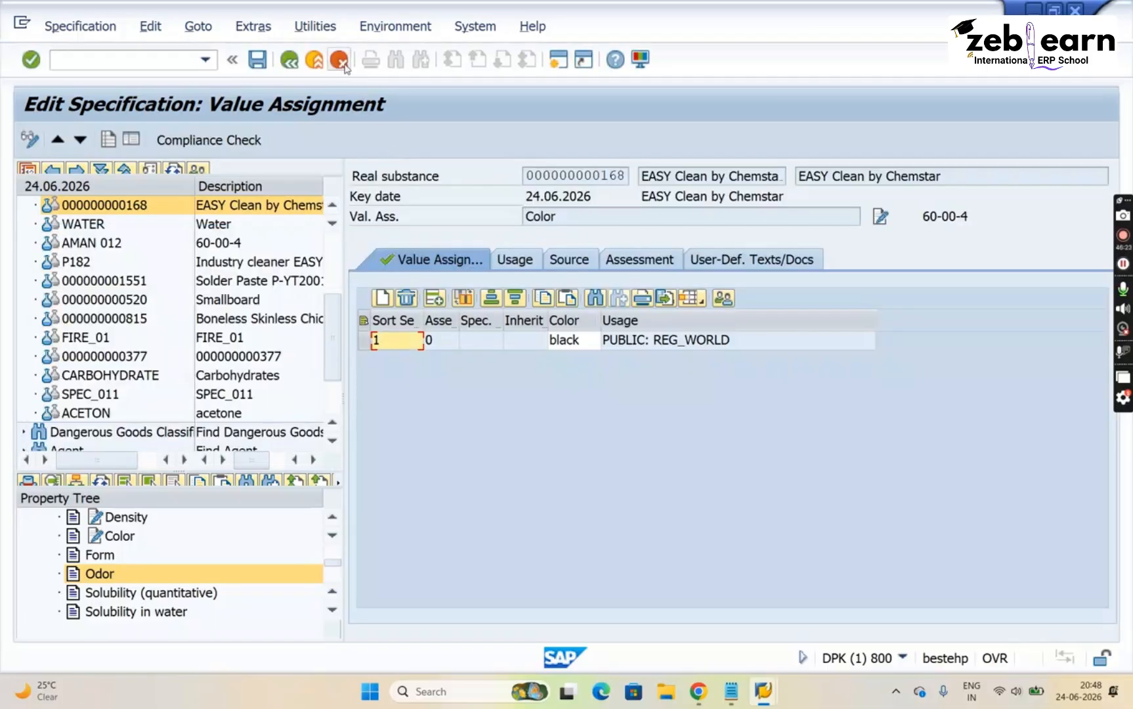
click(346, 65)
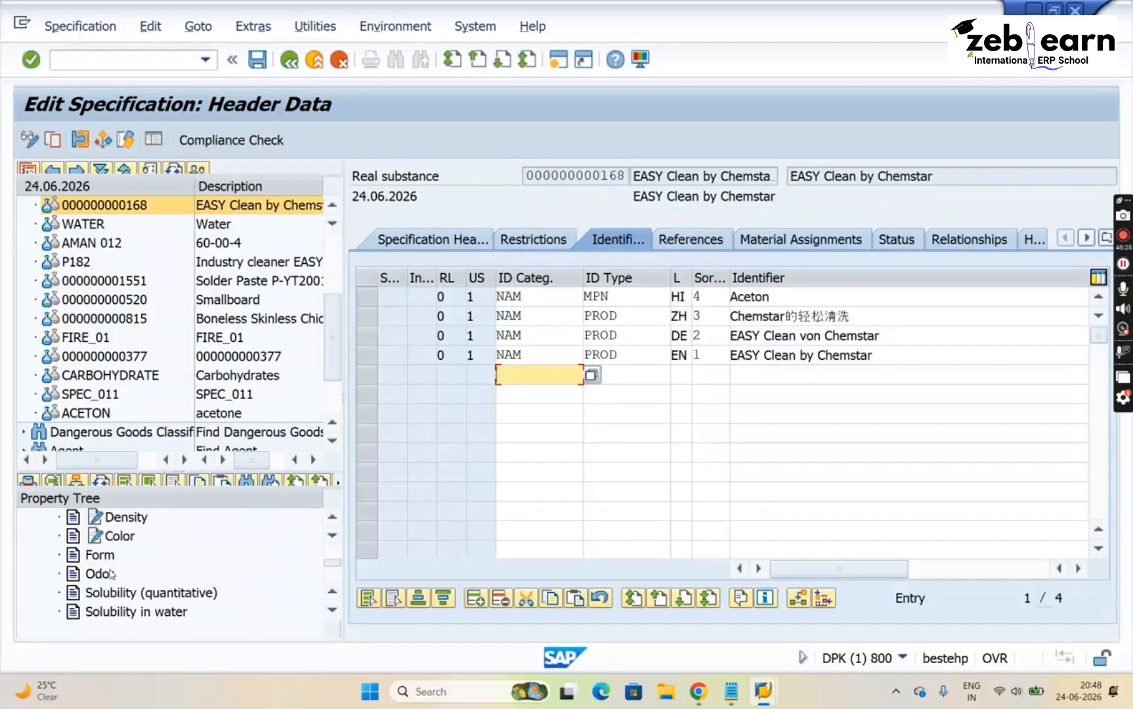
Open the Odor value assignment, highlight its name and select the value cell of the Odor characteristic
double_click(100, 574)
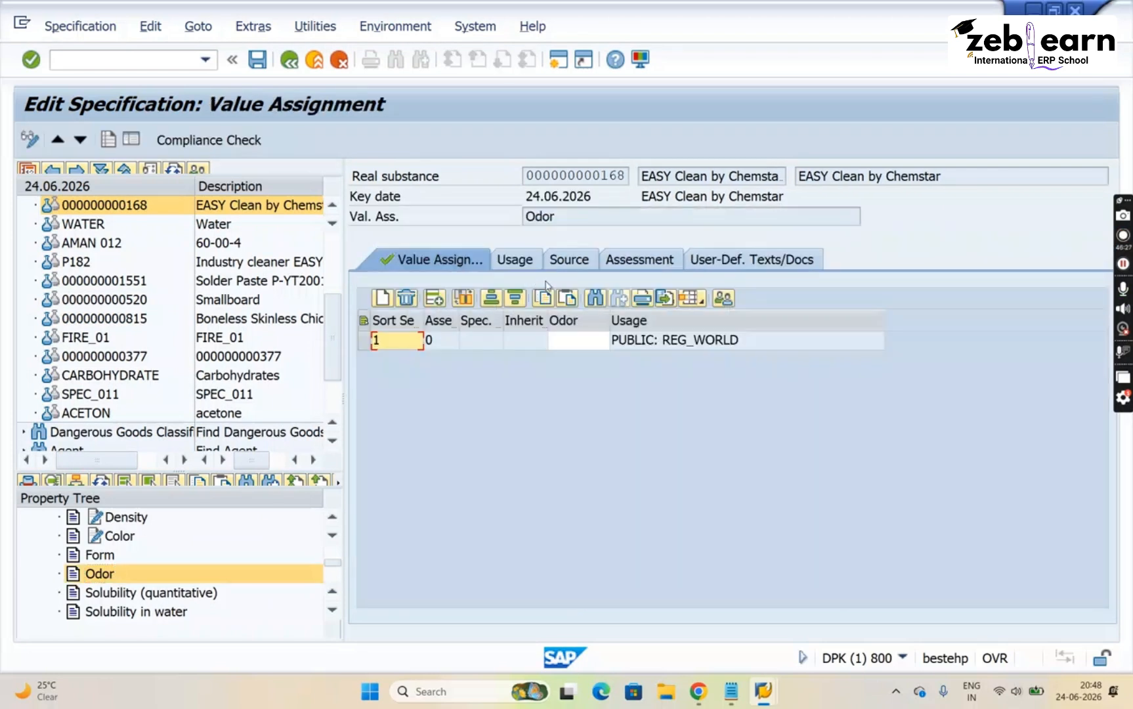
click(578, 340)
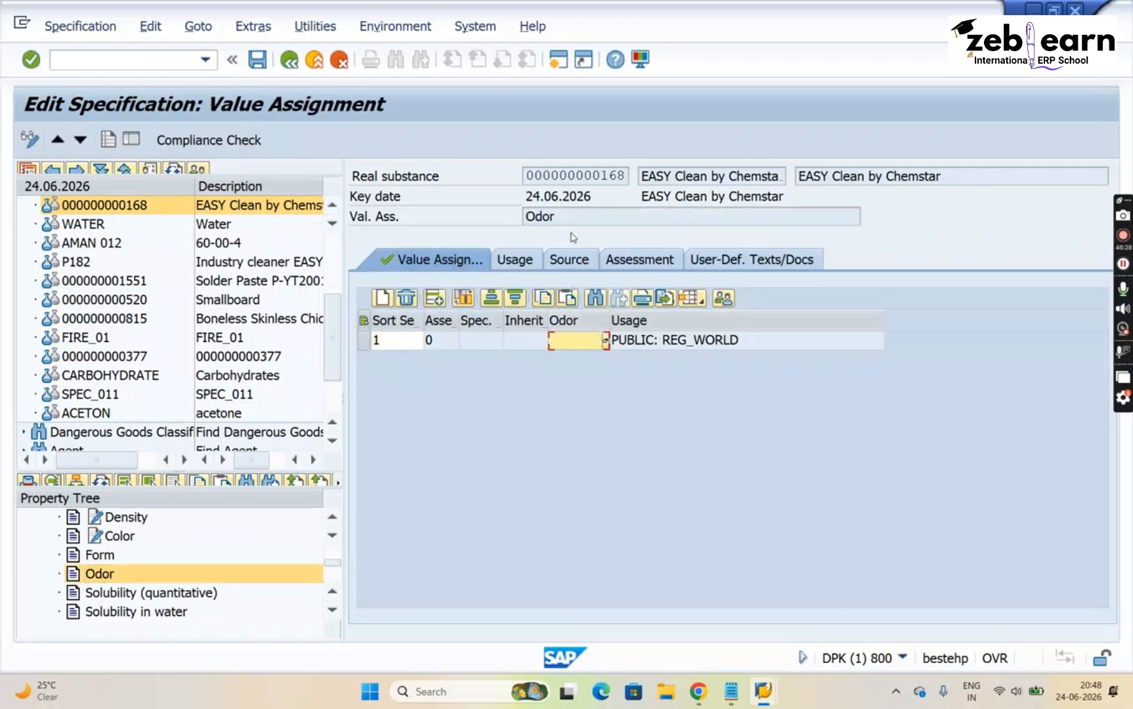
drag(556, 216, 351, 176)
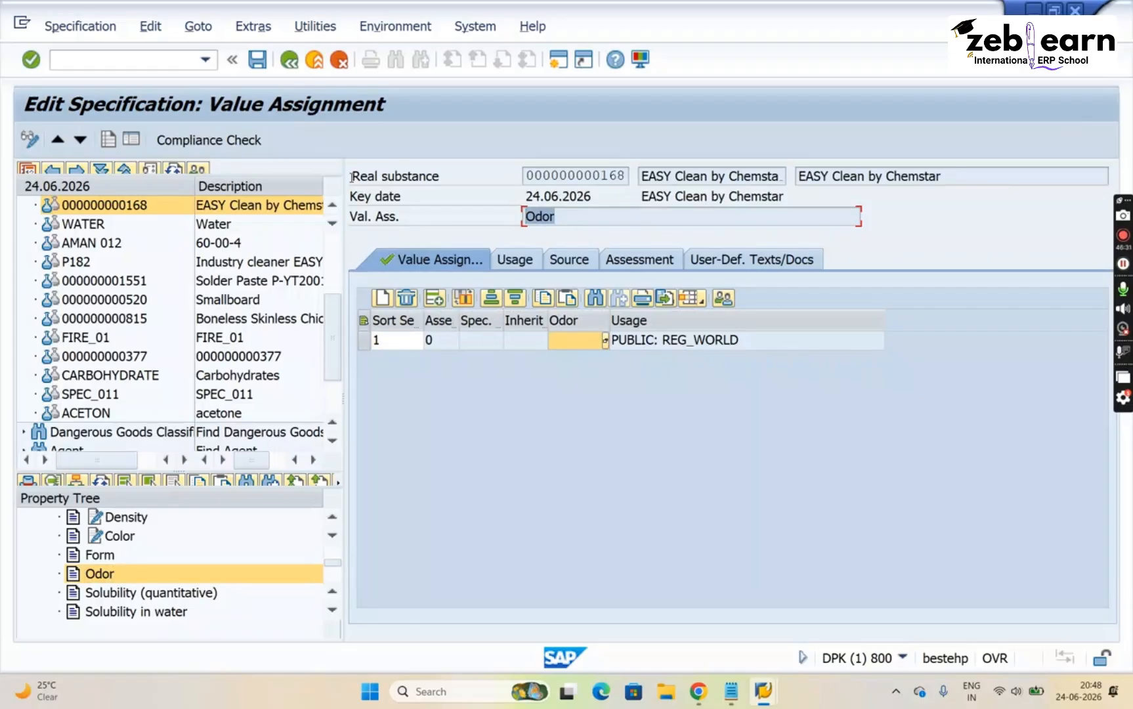
click(583, 327)
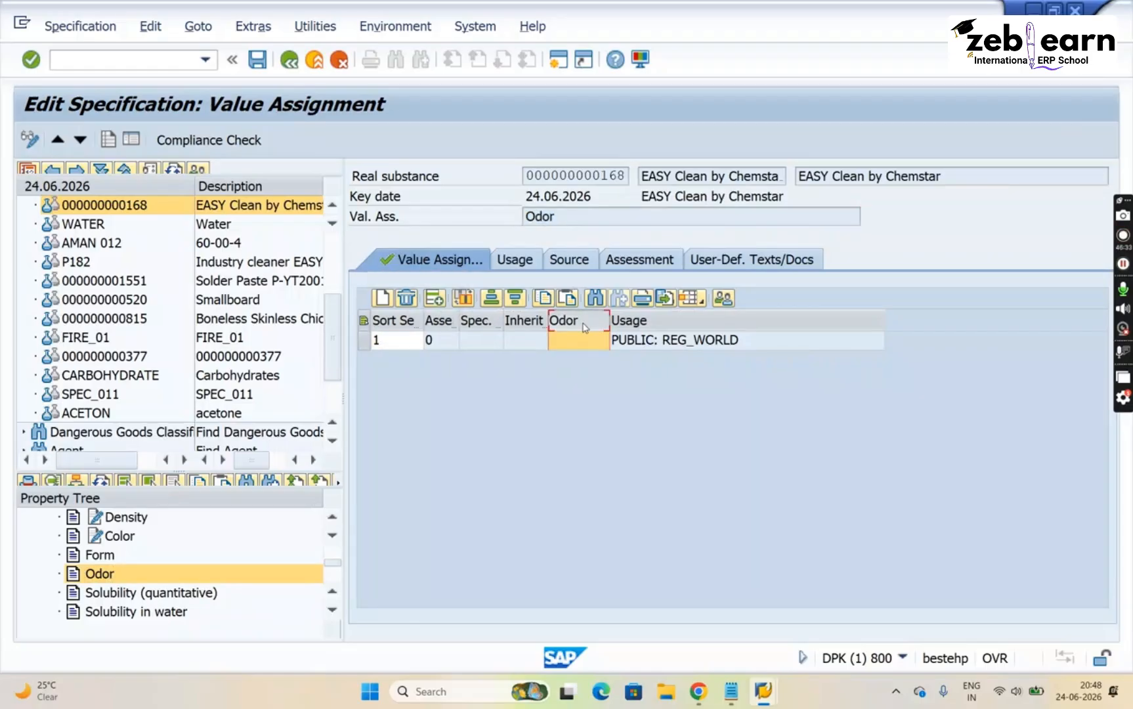
click(572, 340)
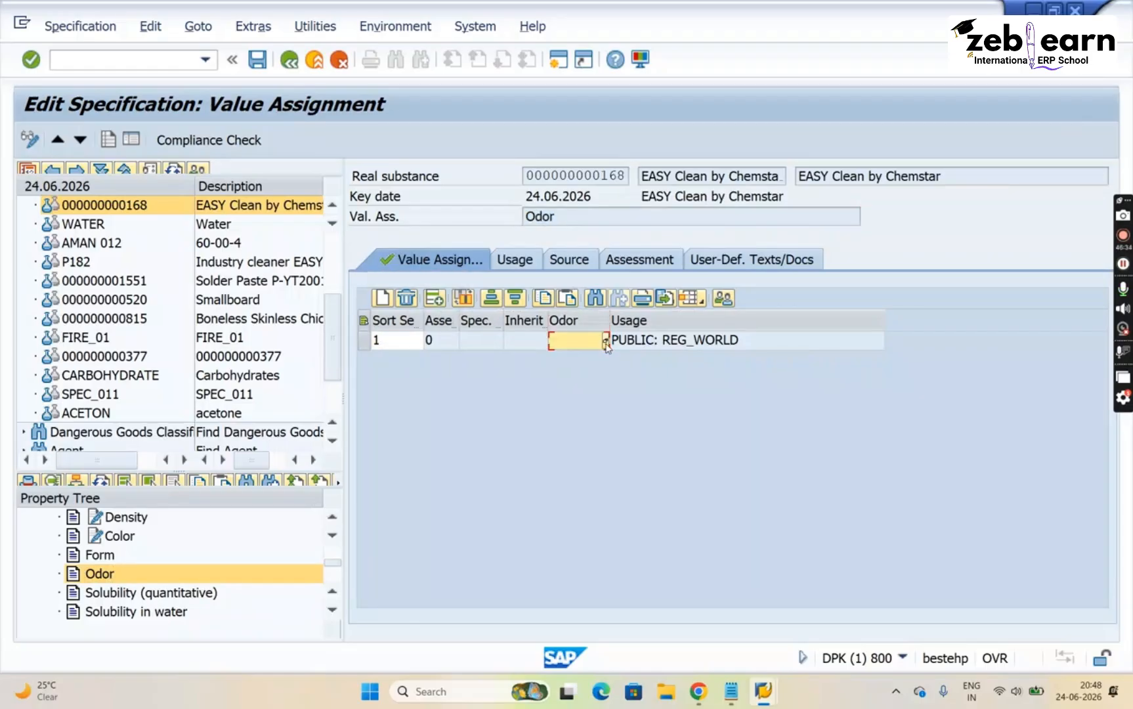
View the available phrases for Odor, close the phrase selection, and check the BASIC DATA AND TOOLS notes before returning to SAP
click(605, 340)
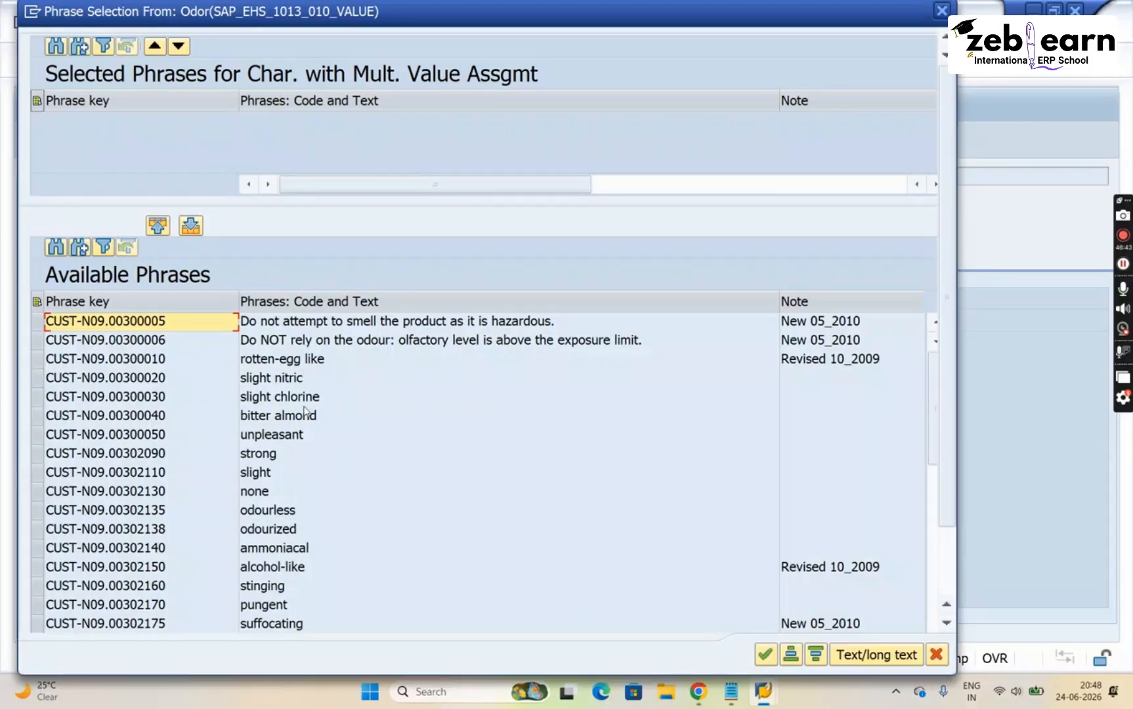
key(Escape)
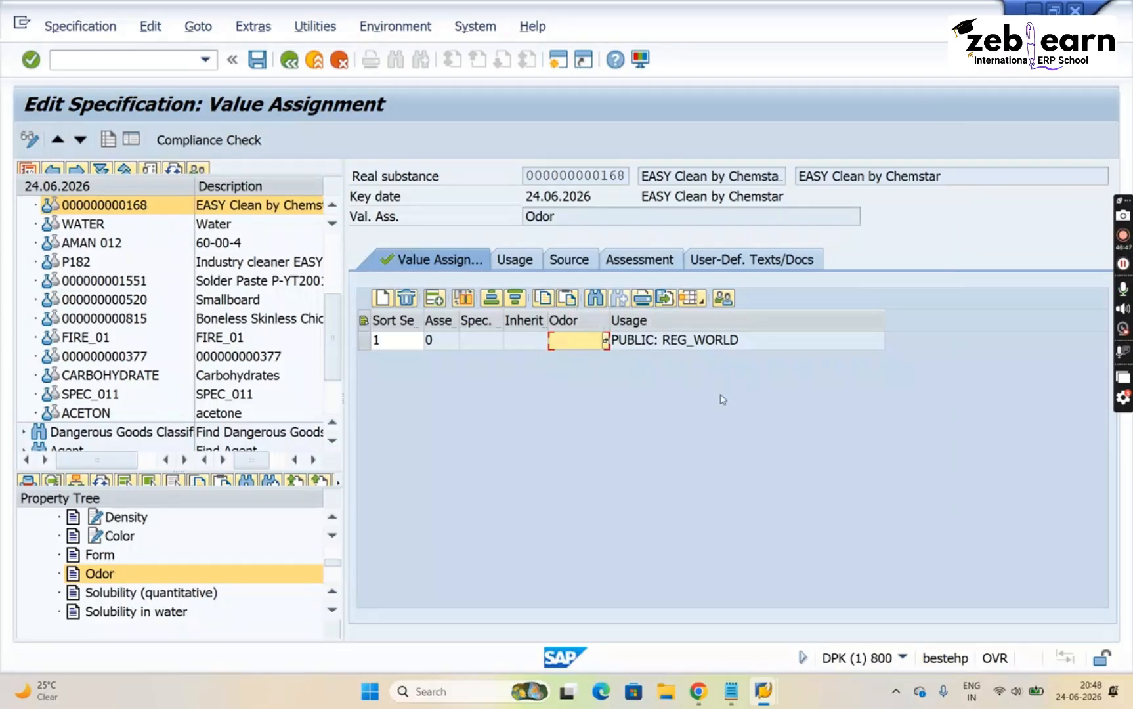
click(733, 697)
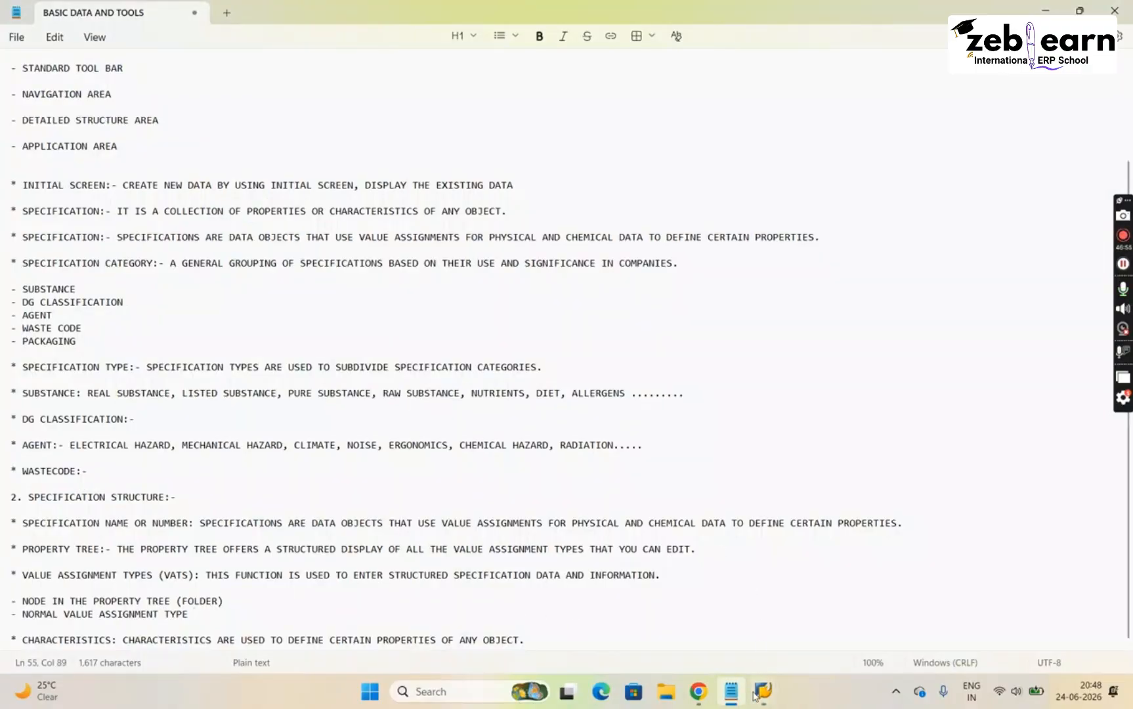
mouse_move(754, 702)
click(831, 643)
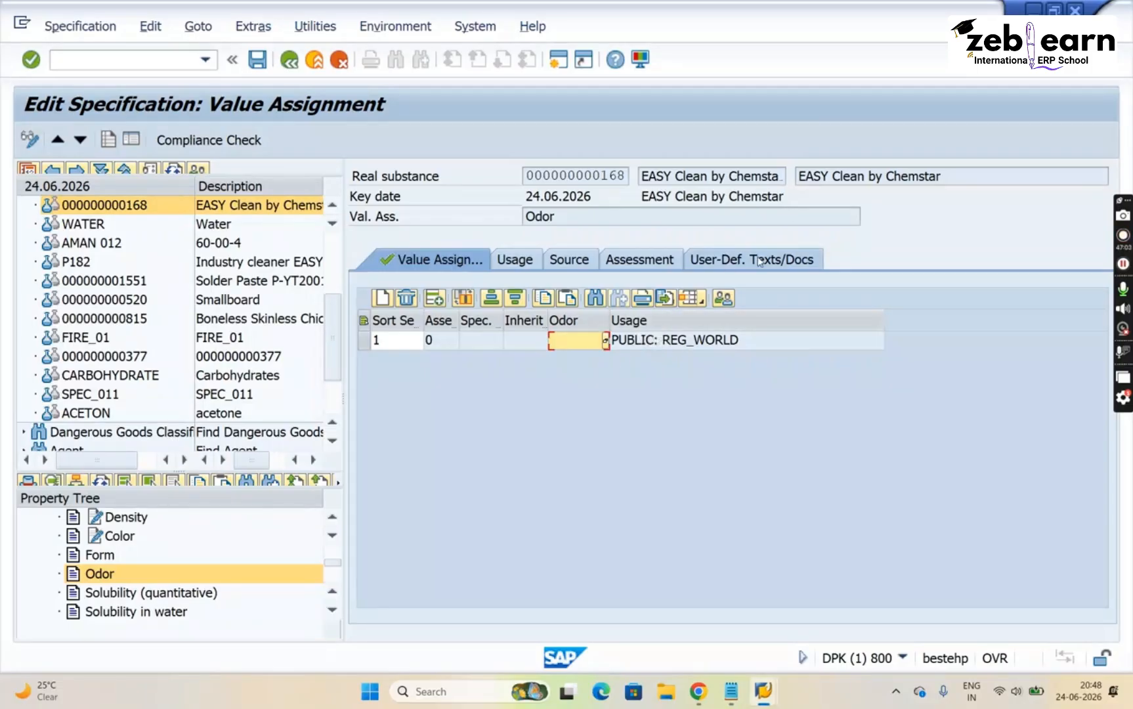
Assign the phrase "slight chlorine" to the Odor characteristic and accept the phrase selection
click(606, 345)
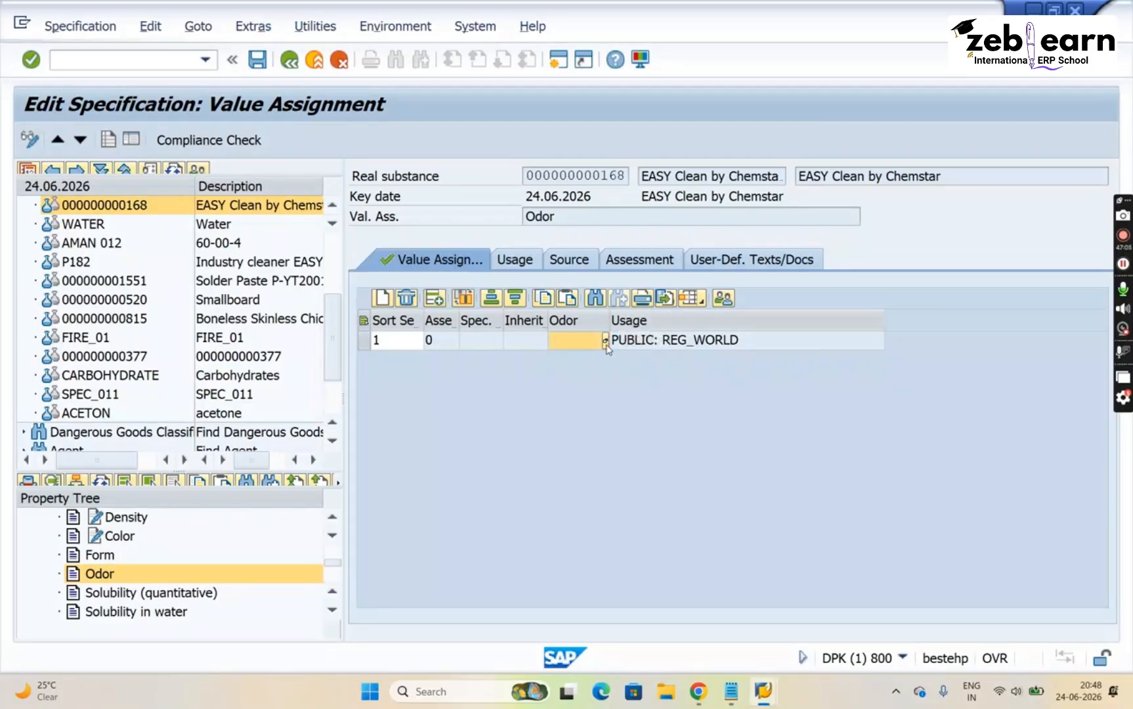
click(605, 341)
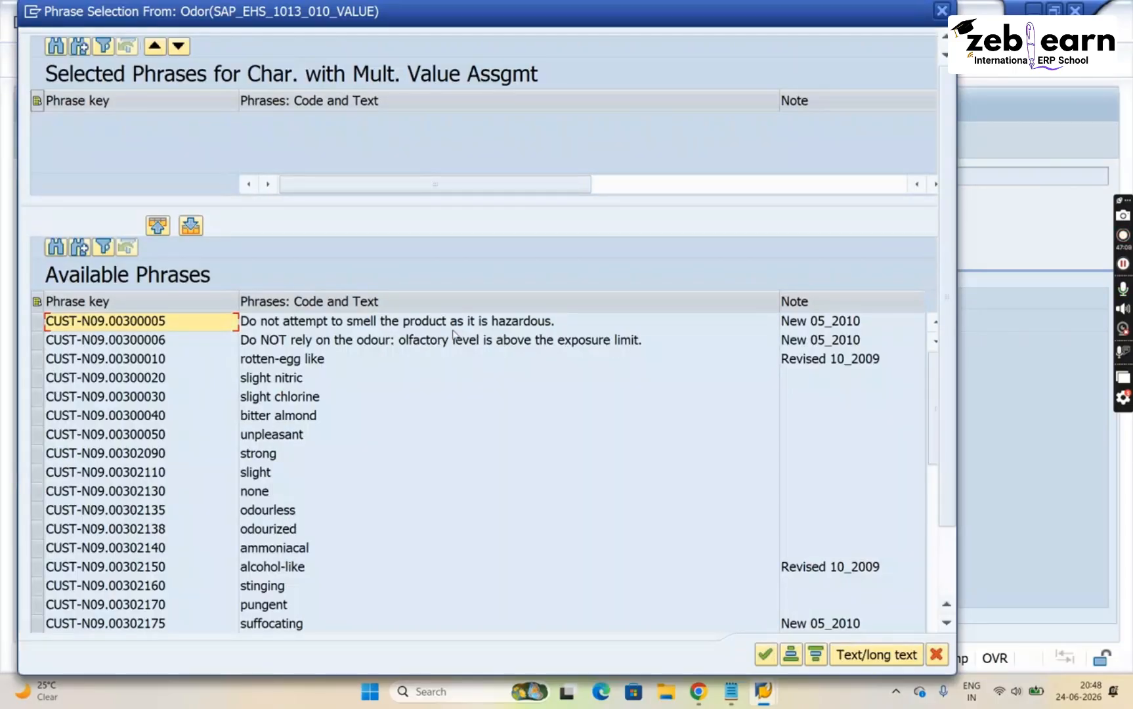
double_click(304, 405)
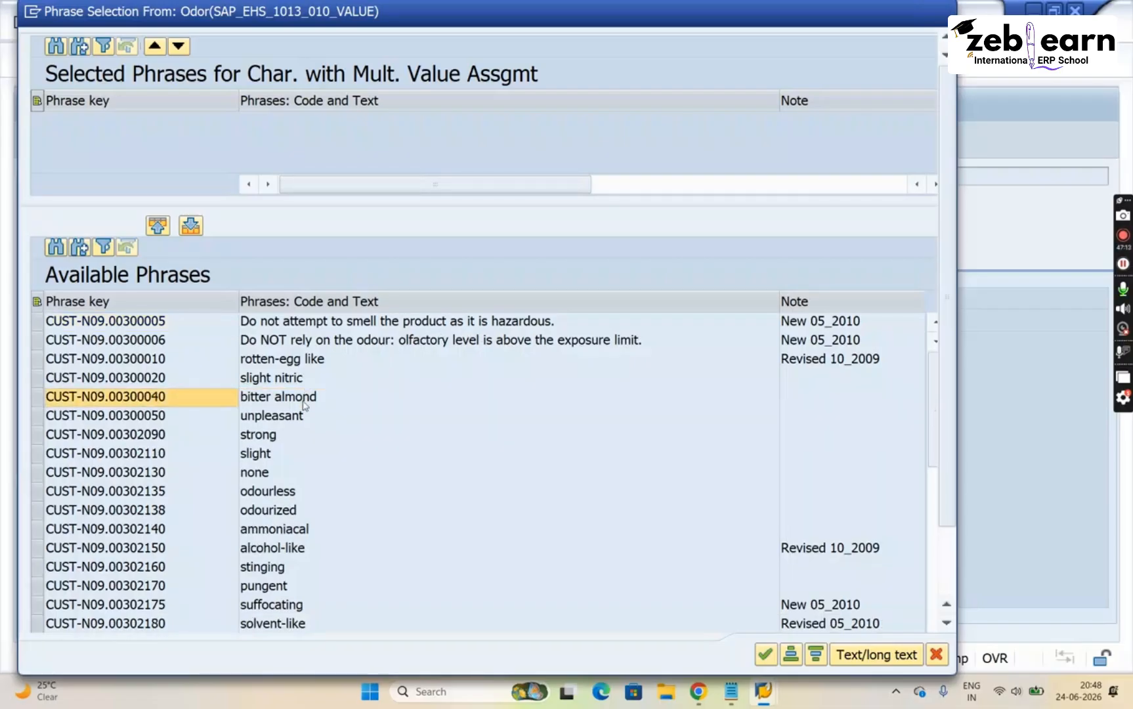
click(763, 653)
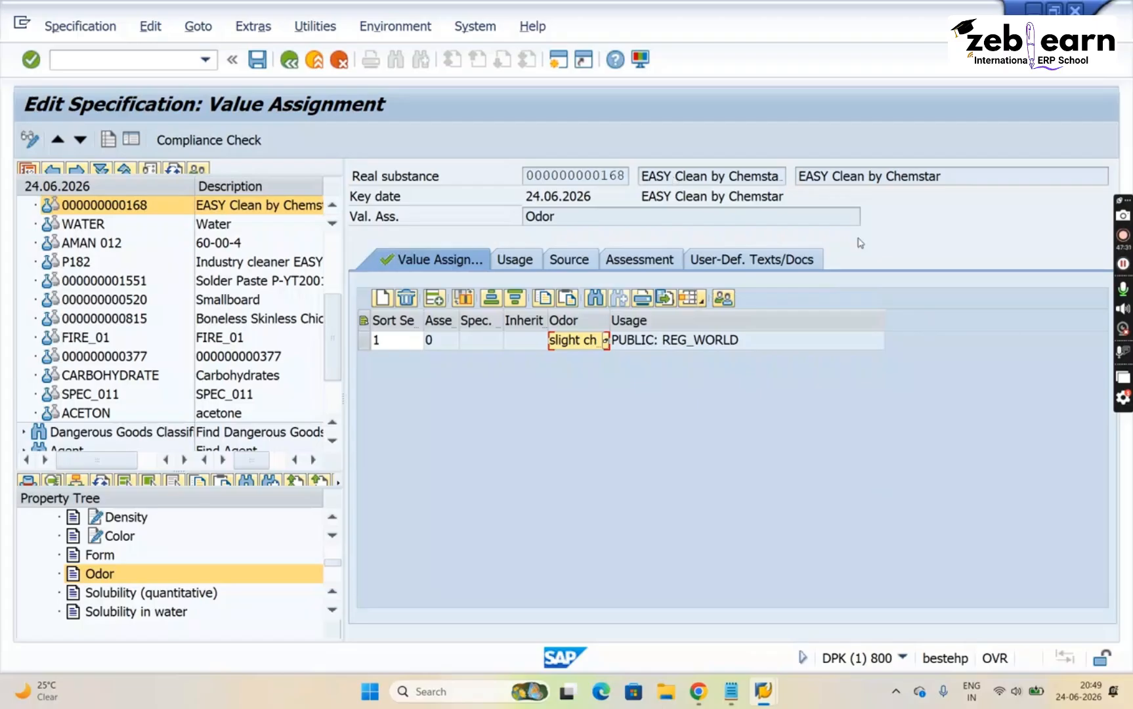
Reopen the phrase selection for Odor and look through the available phrases down to the end of the list
click(604, 345)
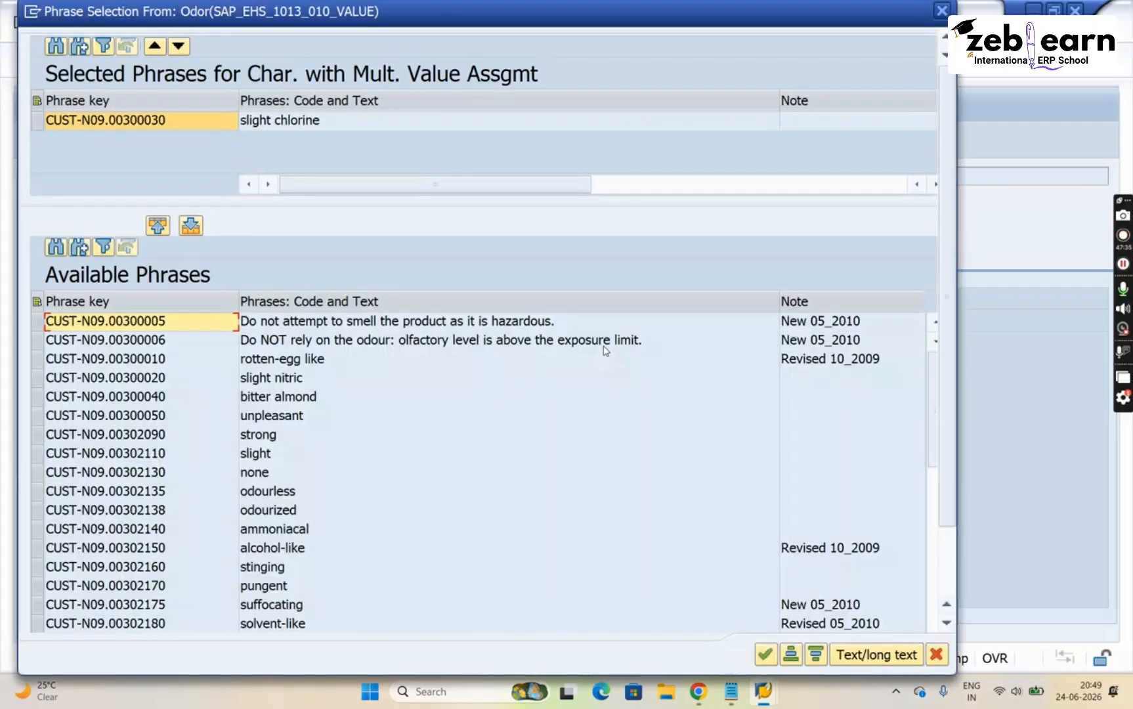
click(259, 416)
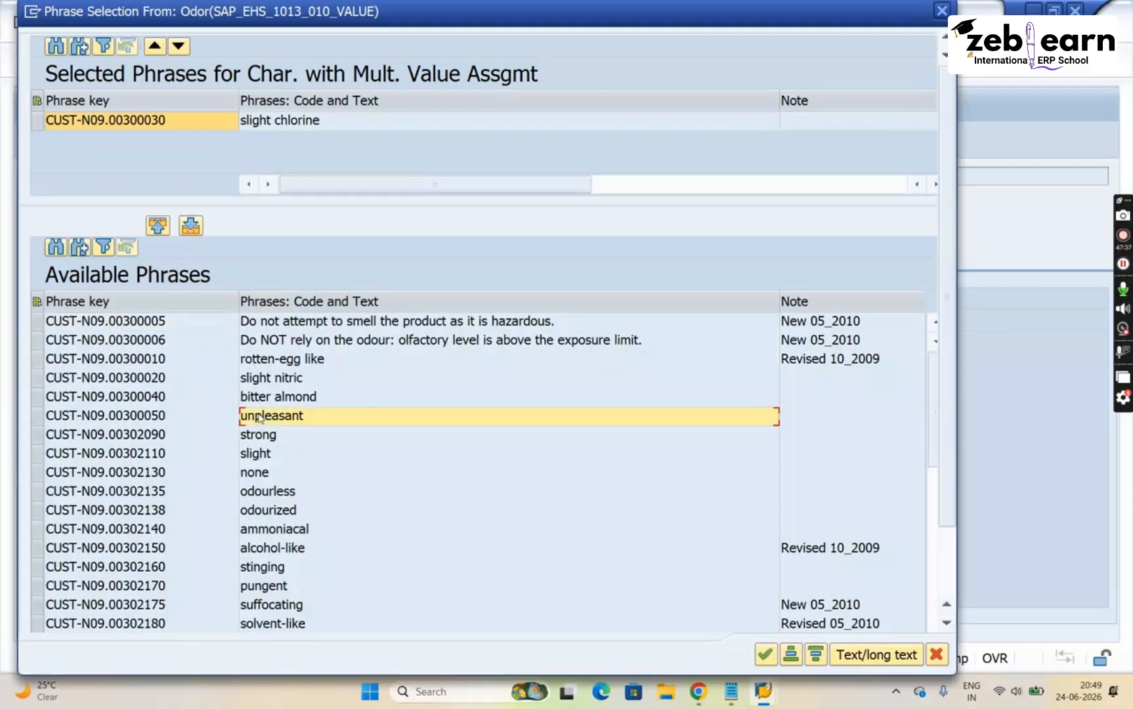
key(Down)
key(Down)
key(Down)
key(Down)
key(Down)
key(Down)
key(Down)
key(Down)
key(Down)
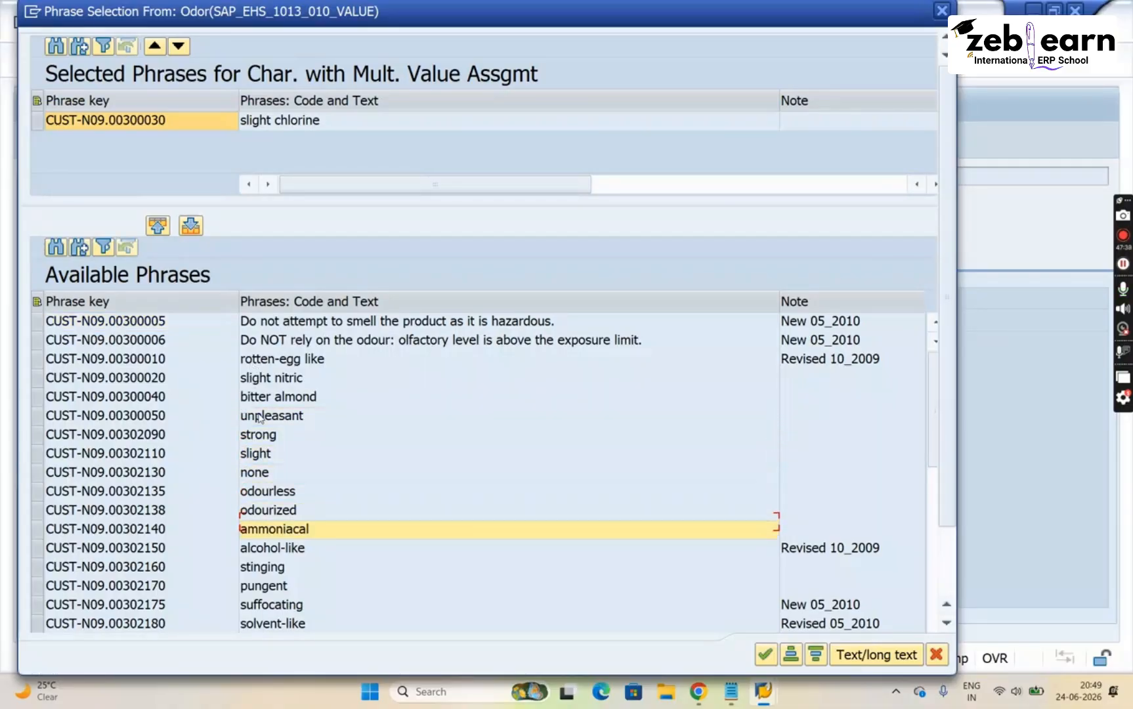
key(Down)
key(Down)
key(Down)
key(Down)
key(Down)
key(Down)
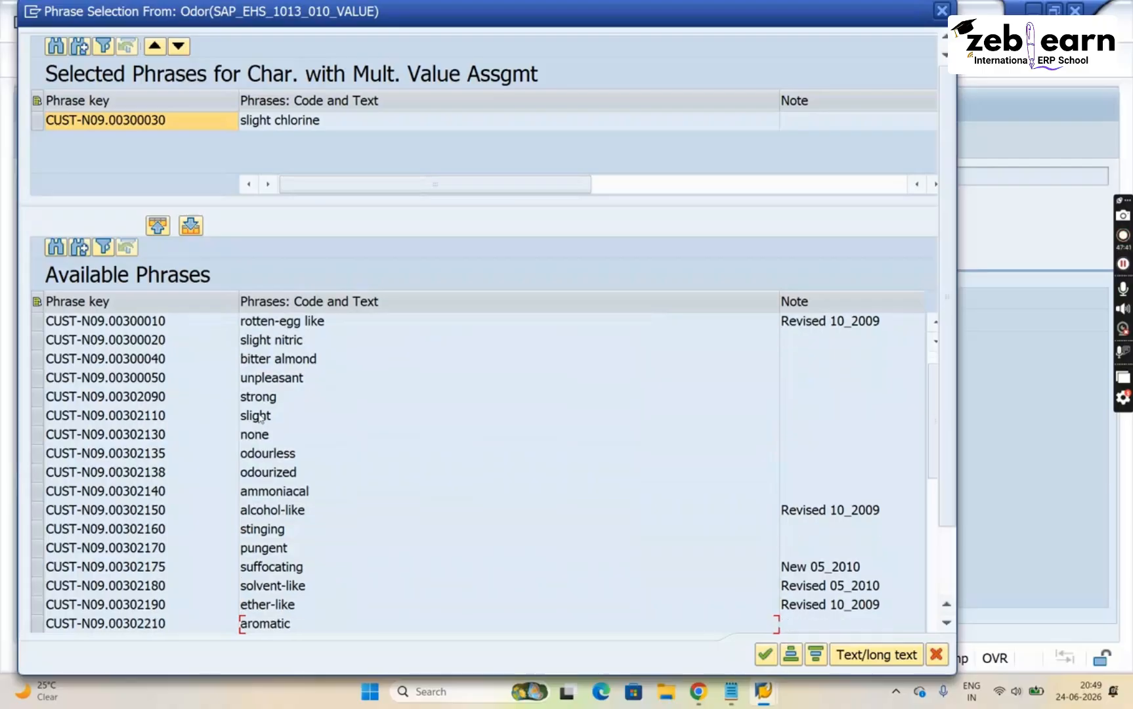
key(Down)
key(Down)
key(Down)
key(Down)
key(Down)
key(Down)
key(Down)
key(Down)
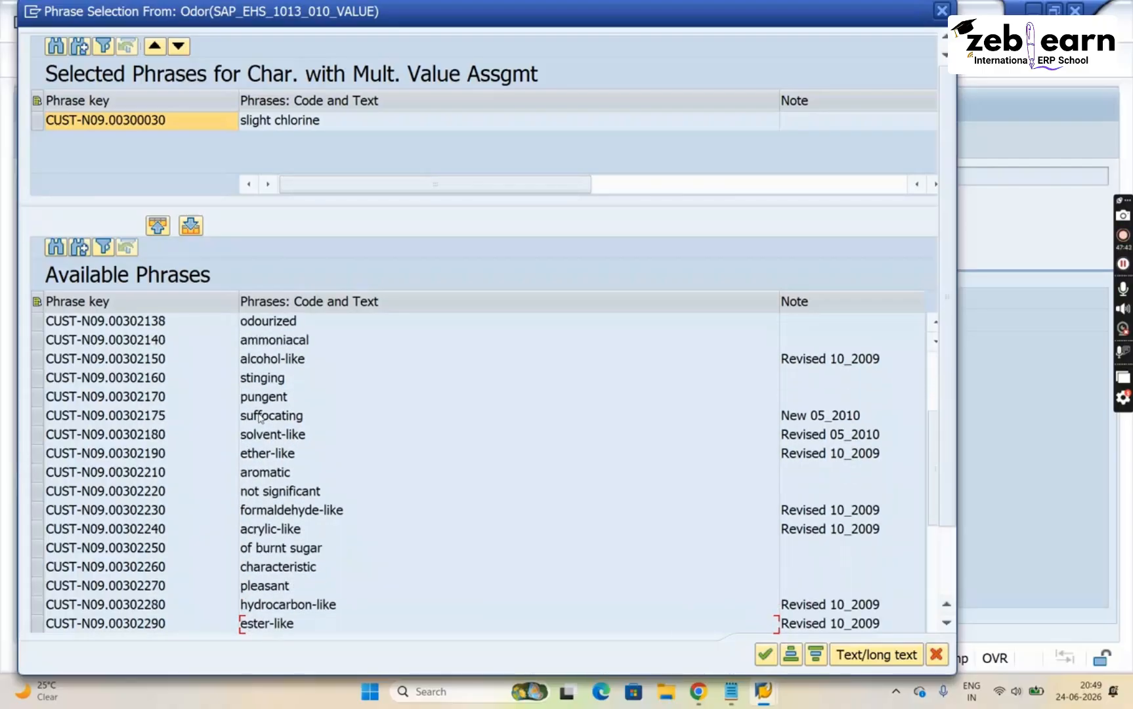
key(Down)
key(Down)
key(Down)
key(Down)
key(Down)
key(Down)
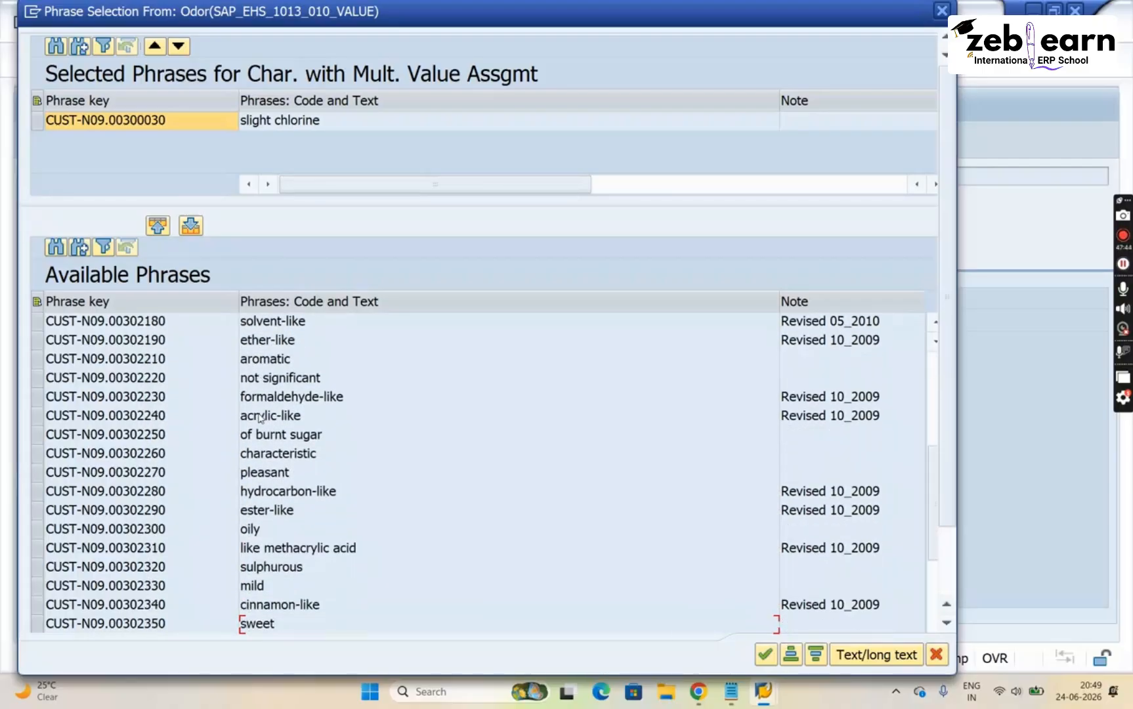
key(Down)
key(Down)
key(Down)
key(Down)
key(Down)
key(Down)
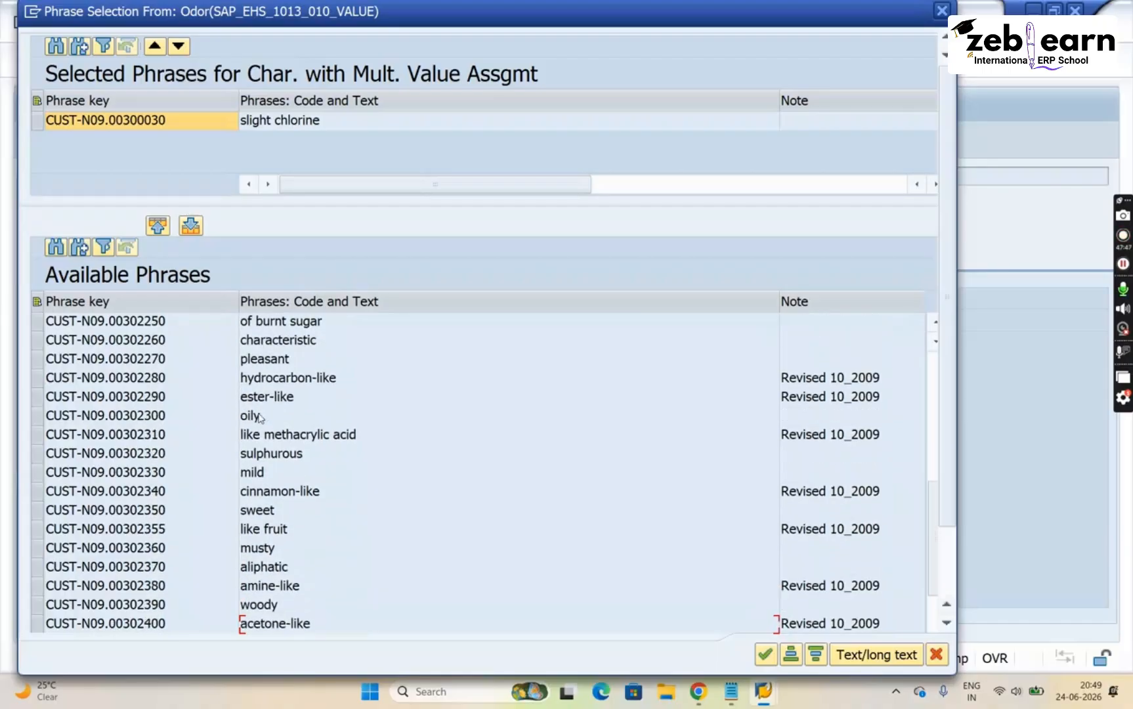
key(Down)
key(Down)
key(Down)
key(Down)
key(Down)
key(Down)
key(Down)
key(Down)
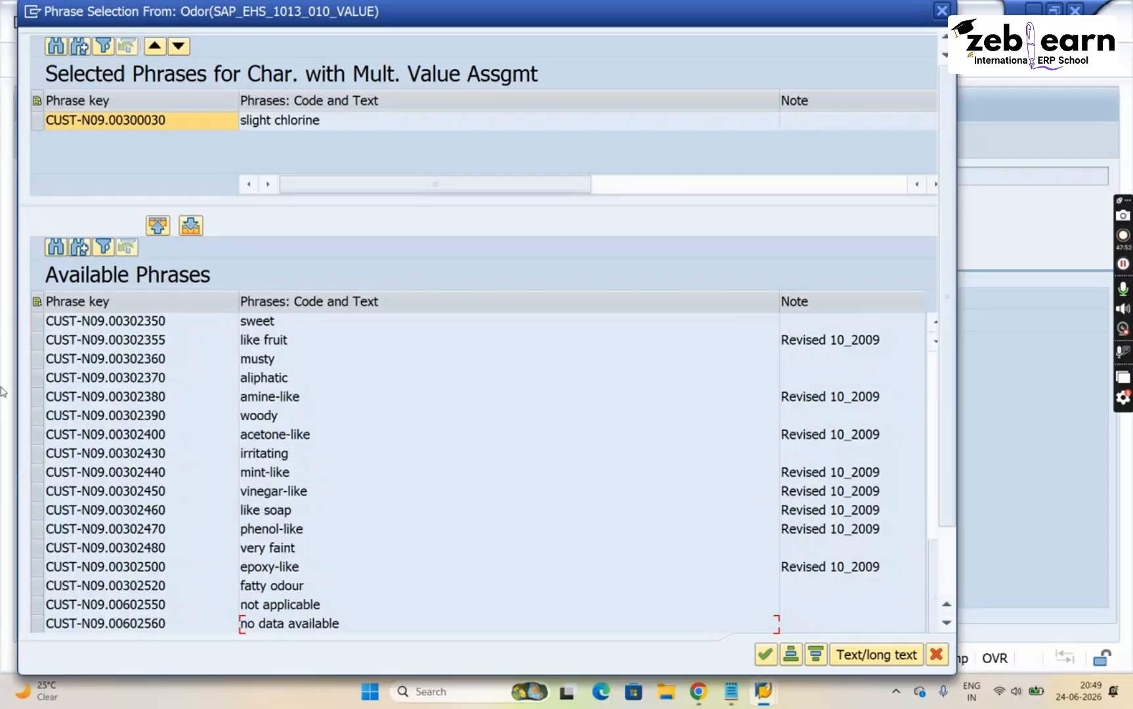
Examine the available Odor phrases from "vinegar-like" back up to "aromatic" and down again to "sweet"
click(277, 498)
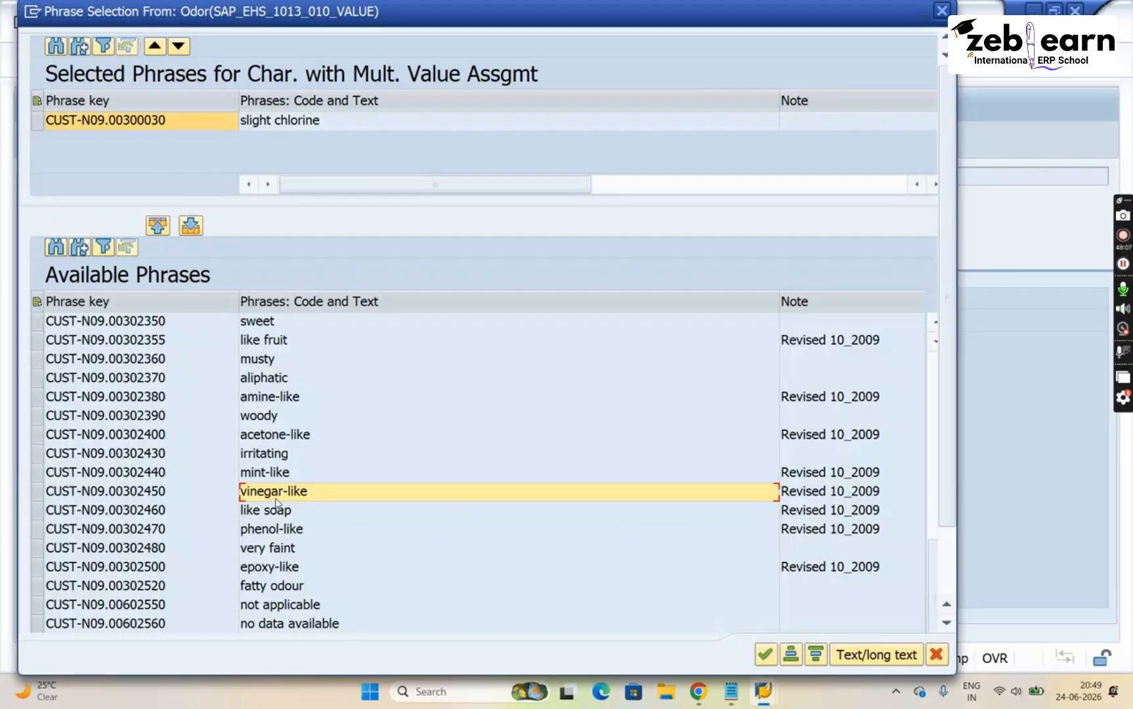
key(Up)
key(Up)
key(Up)
key(Up)
key(Up)
key(Up)
key(Up)
key(Up)
key(Up)
key(Up)
key(Up)
key(Up)
key(Up)
key(Up)
key(Up)
key(Up)
key(Up)
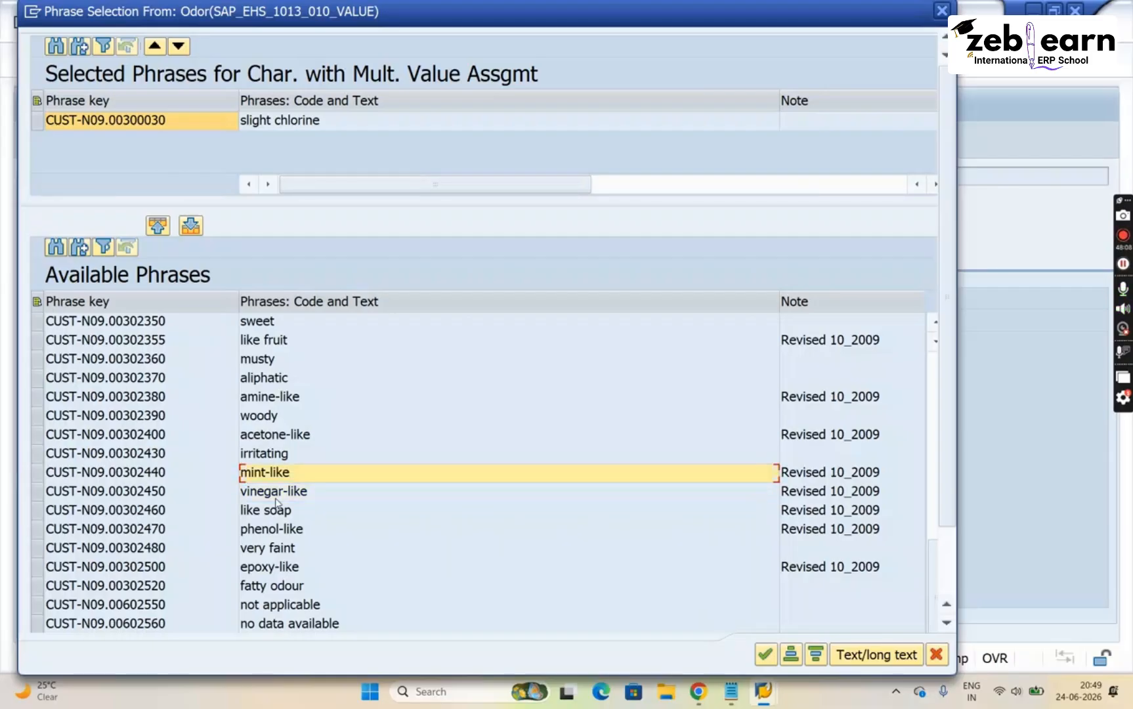
key(Up)
key(Up)
key(Up)
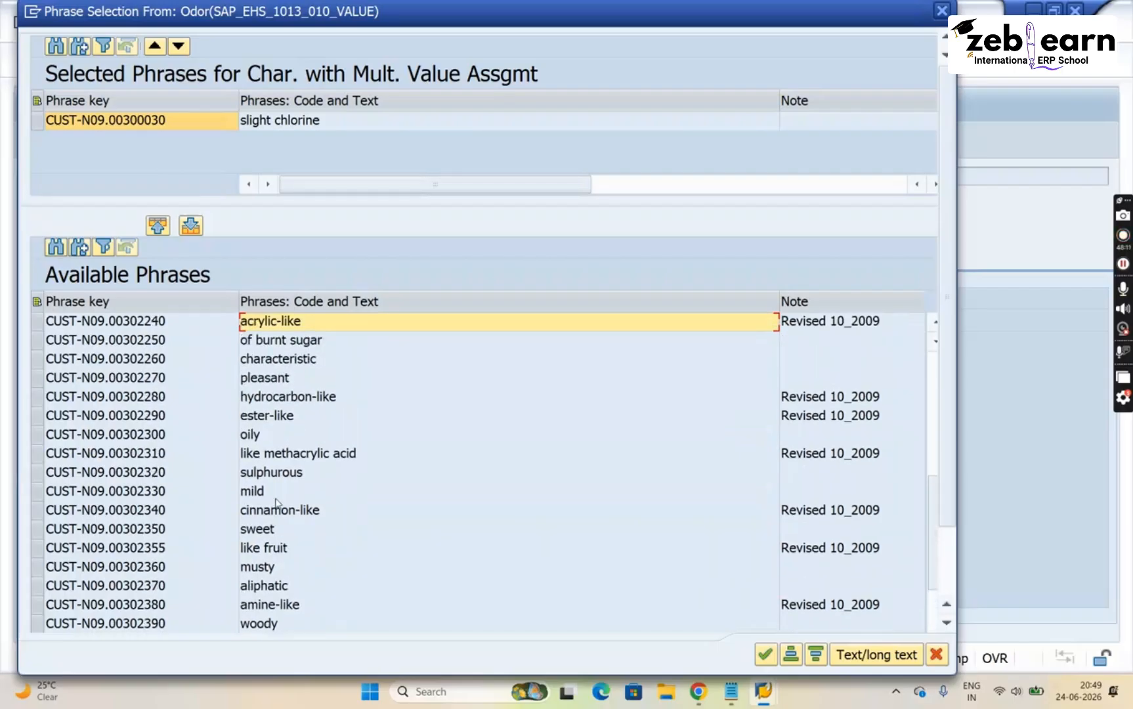
key(Down)
key(Up)
key(Up)
key(Up)
key(Up)
key(Up)
key(Up)
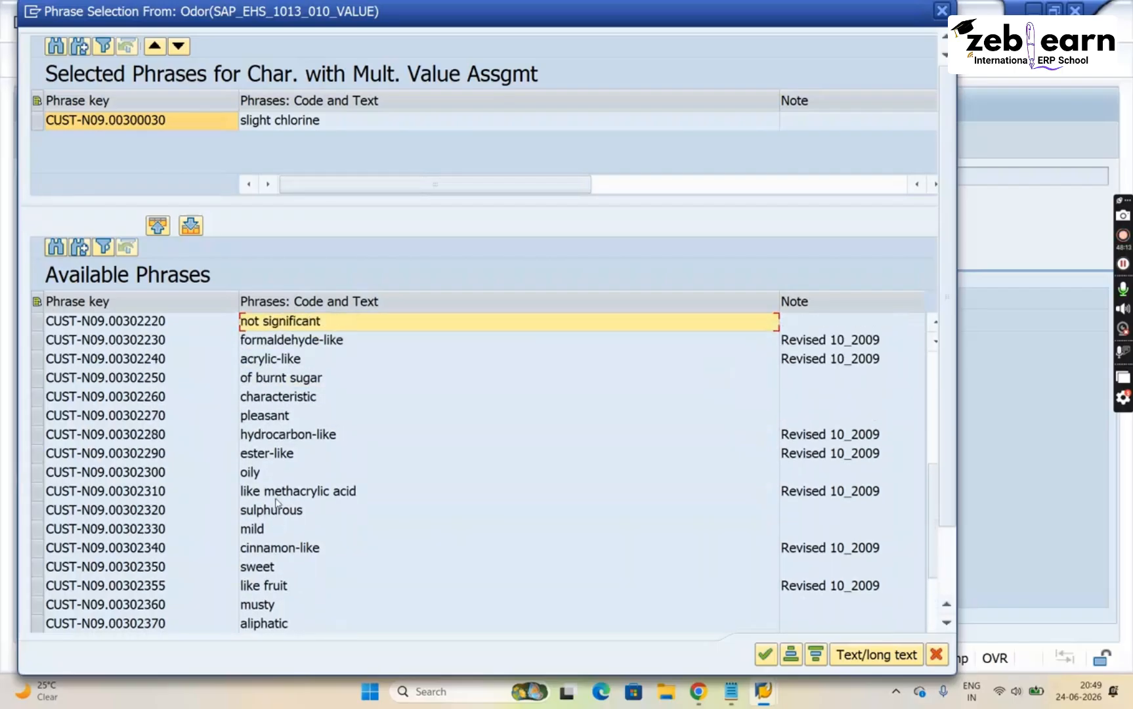
key(Down)
key(Down)
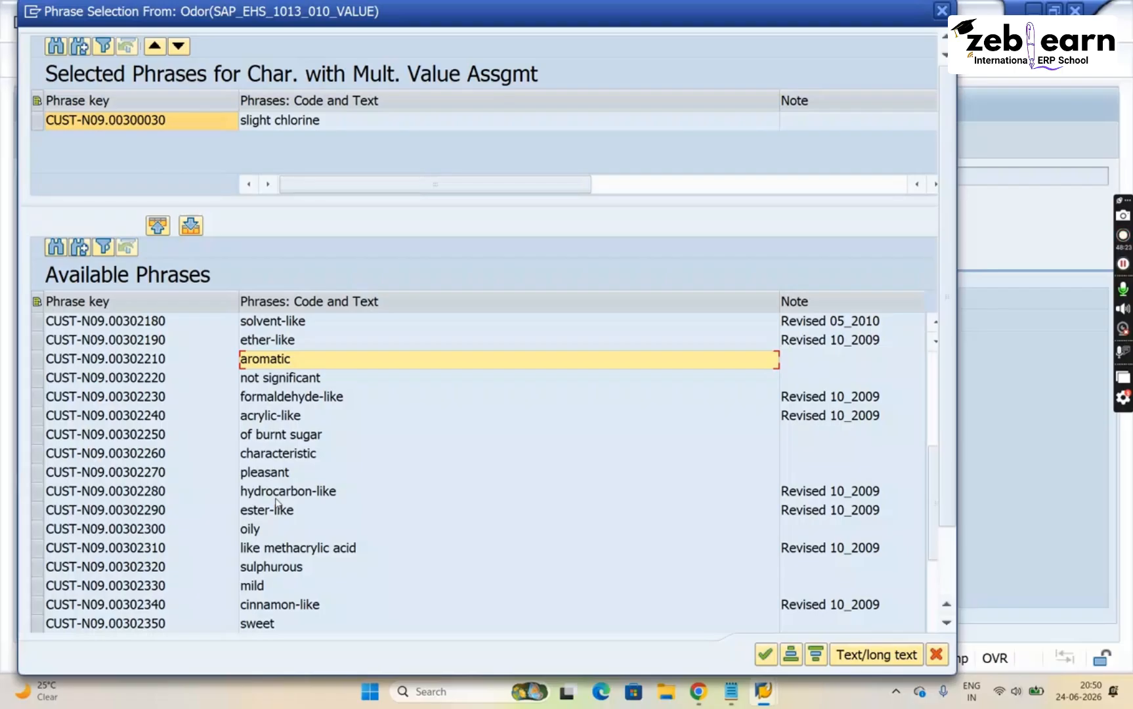
key(Down)
key(Down)
key(Down)
key(Down)
key(Down)
key(Down)
key(Down)
key(Down)
key(Down)
key(Down)
key(Down)
key(Down)
key(Down)
key(Down)
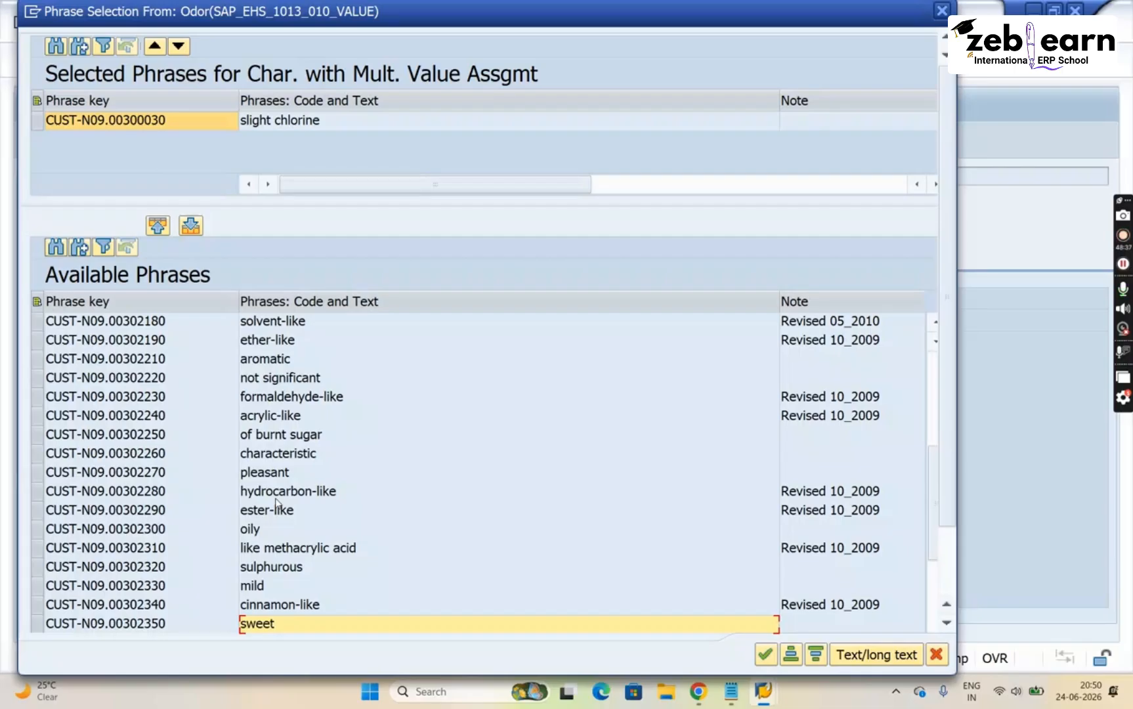
Return to the start of the available Odor phrases, review the whole list again and close the phrase selection
key(Up)
key(Up)
key(Up)
key(Up)
key(Up)
key(Up)
key(Up)
key(Up)
key(Up)
key(Up)
key(Up)
key(Up)
key(Up)
key(Up)
key(Up)
key(Up)
key(Up)
key(Up)
key(Up)
key(Up)
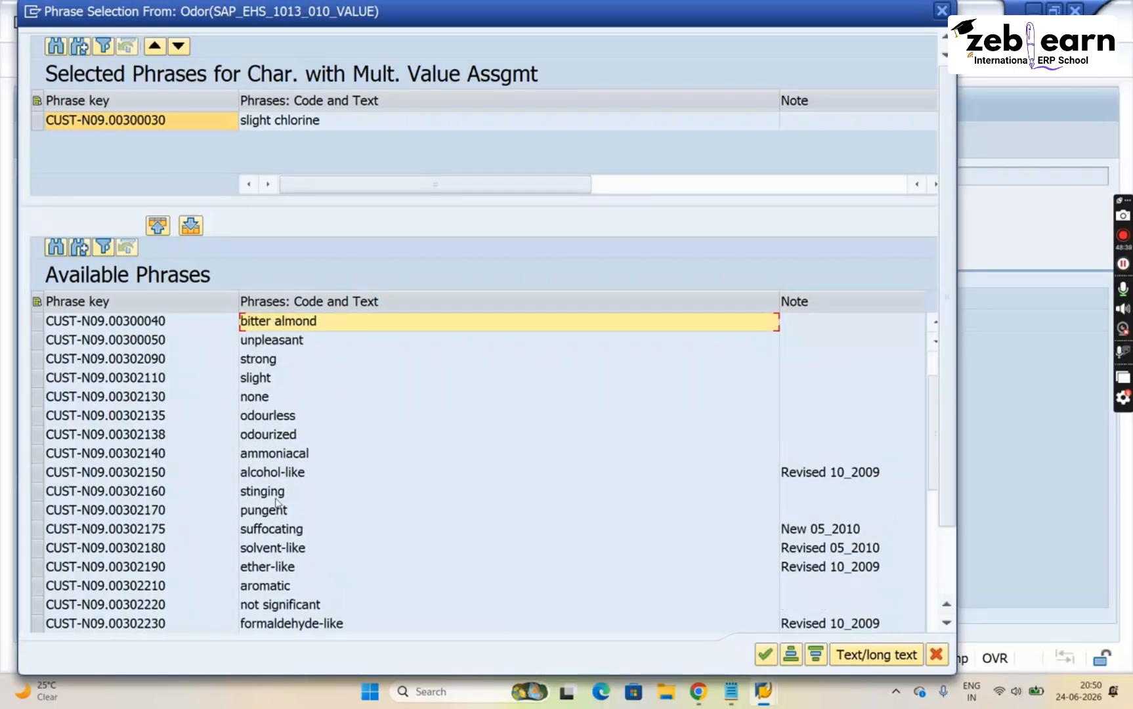
key(Up)
key(Up)
key(Up)
key(Up)
key(Down)
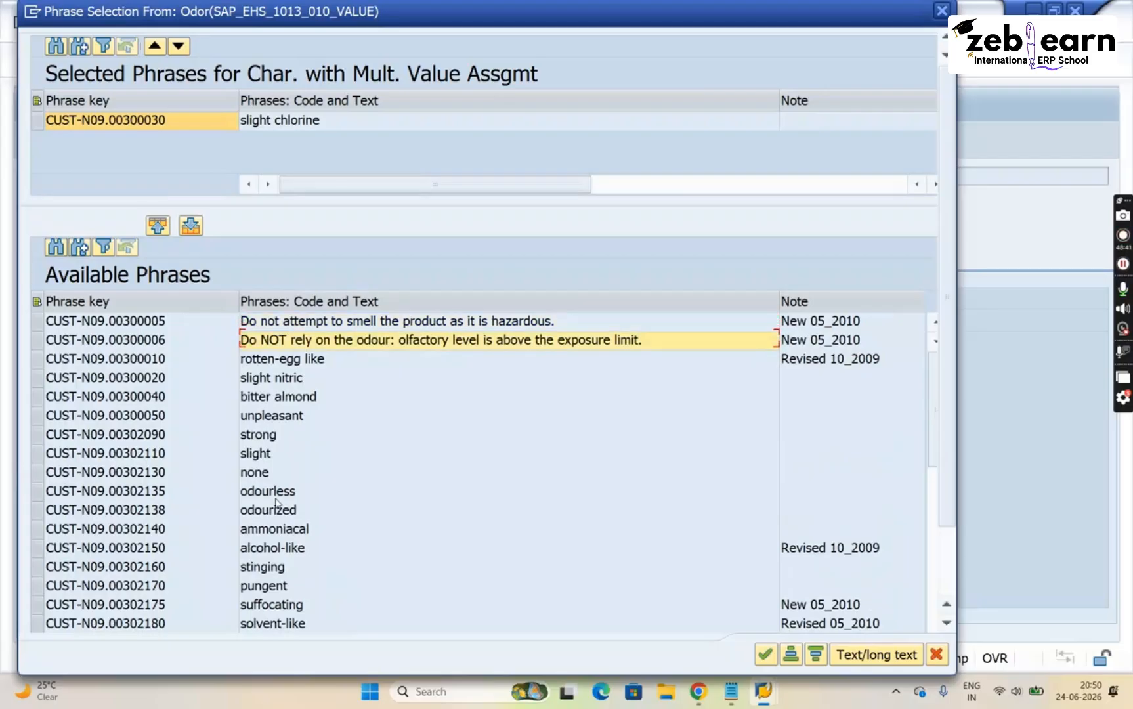
key(Down)
key(Down)
key(Down)
key(Down)
key(Down)
key(Down)
key(Down)
key(Down)
key(Down)
key(Down)
key(Down)
key(Down)
key(Down)
key(Down)
key(Down)
key(Down)
key(Down)
key(Down)
key(Down)
key(Down)
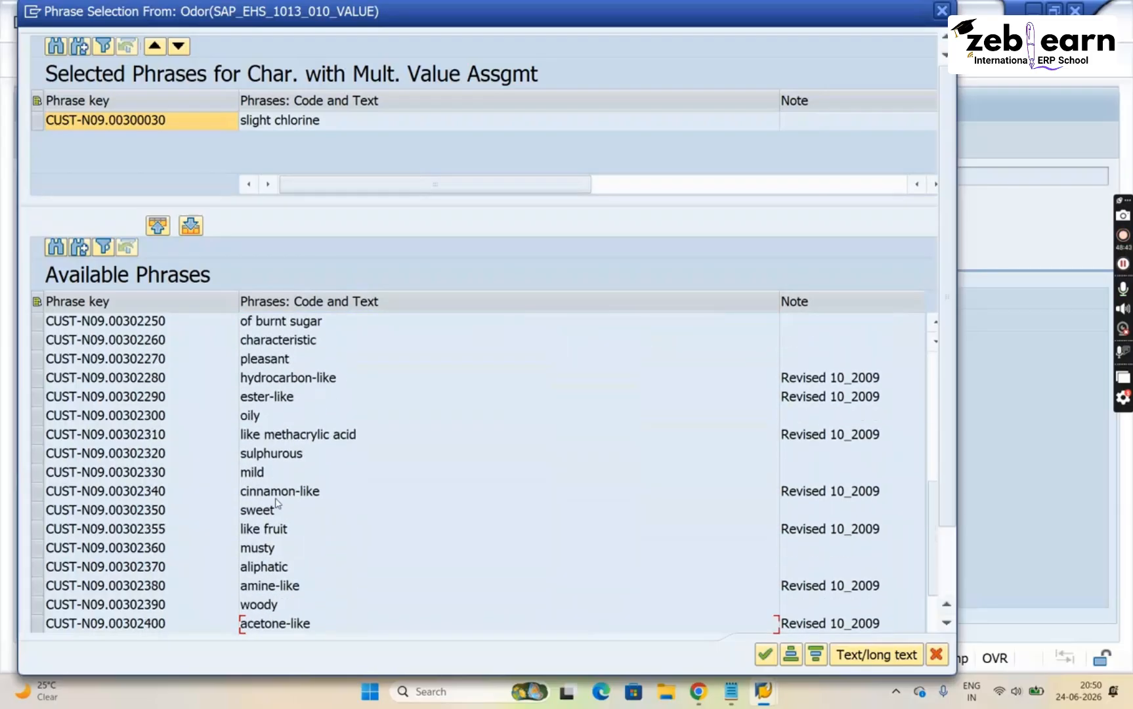
key(Down)
key(Down)
key(Down)
key(Down)
key(Down)
key(Down)
key(Down)
key(Down)
key(Down)
key(Down)
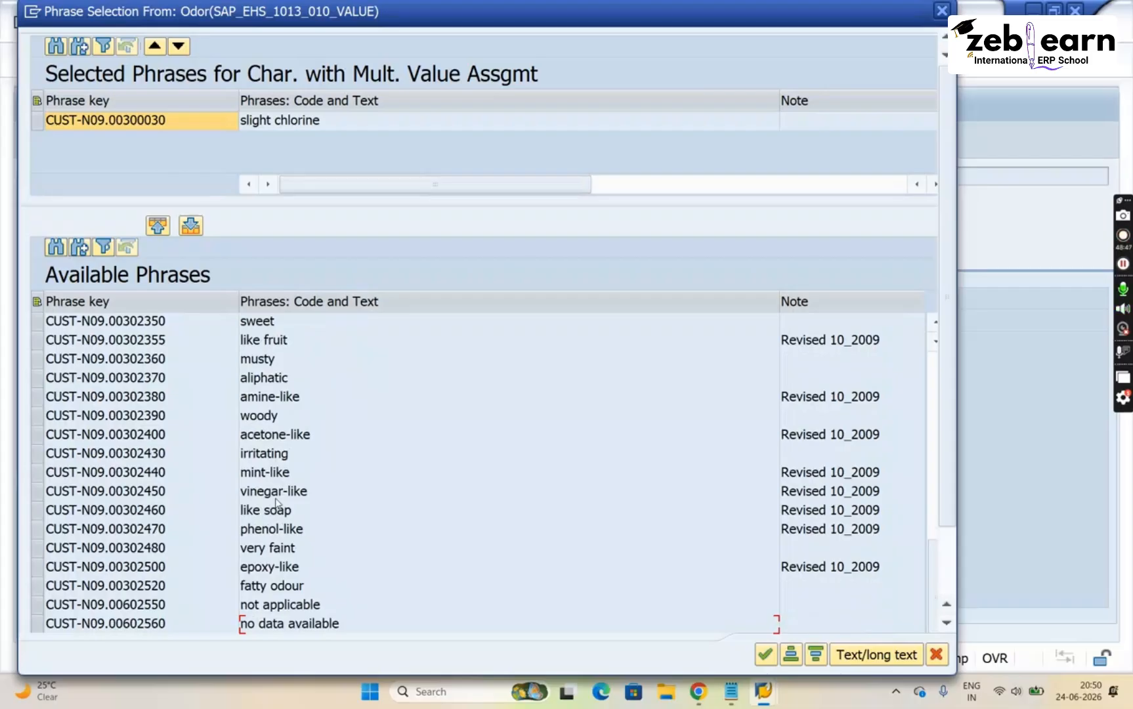
click(109, 363)
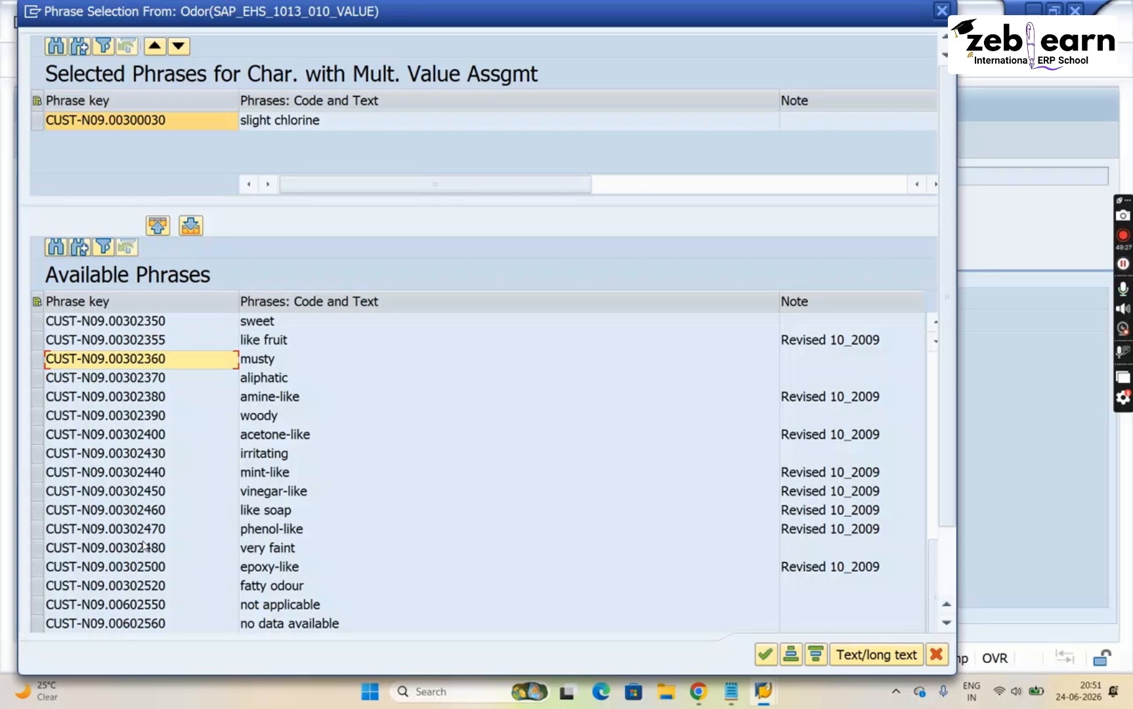
key(Return)
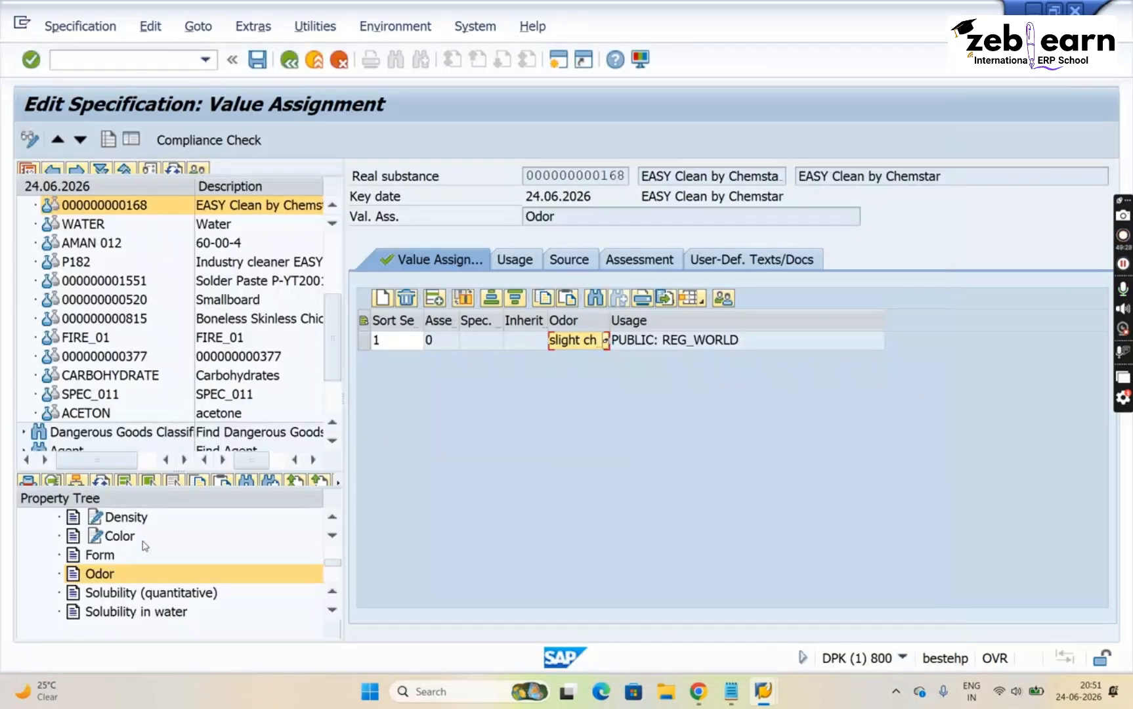
Reopen the phrase selection for Odor, look at the "odourized" phrase and close the selection keeping "slight chlorine"
click(606, 344)
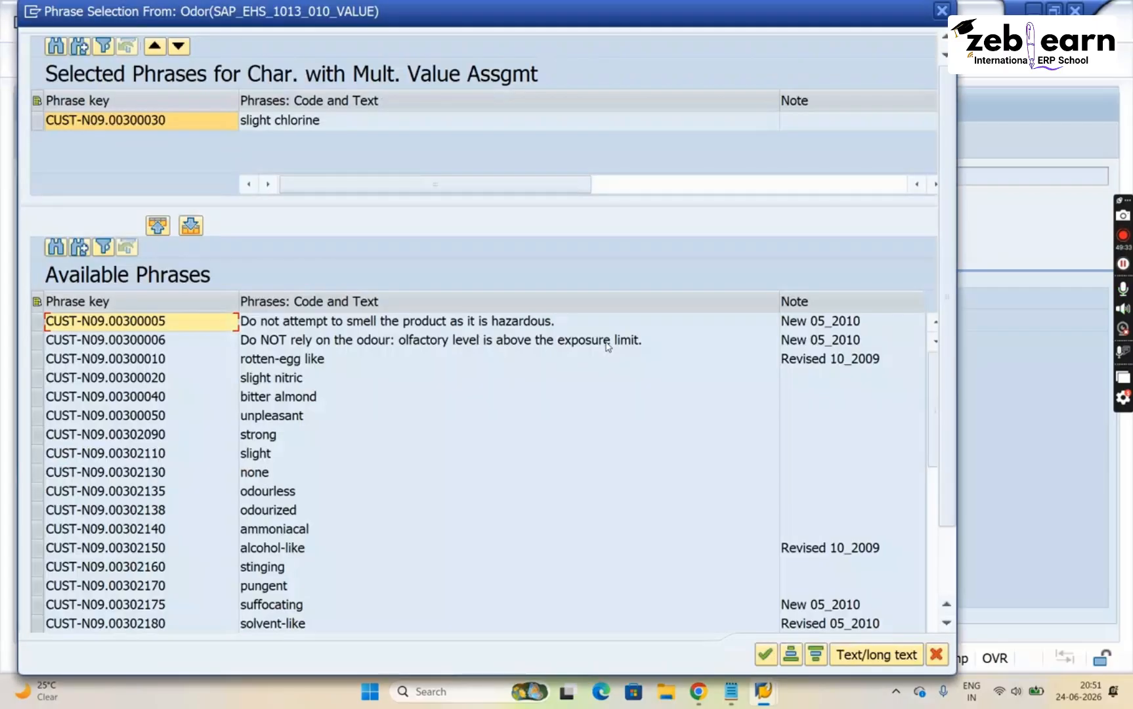
click(259, 508)
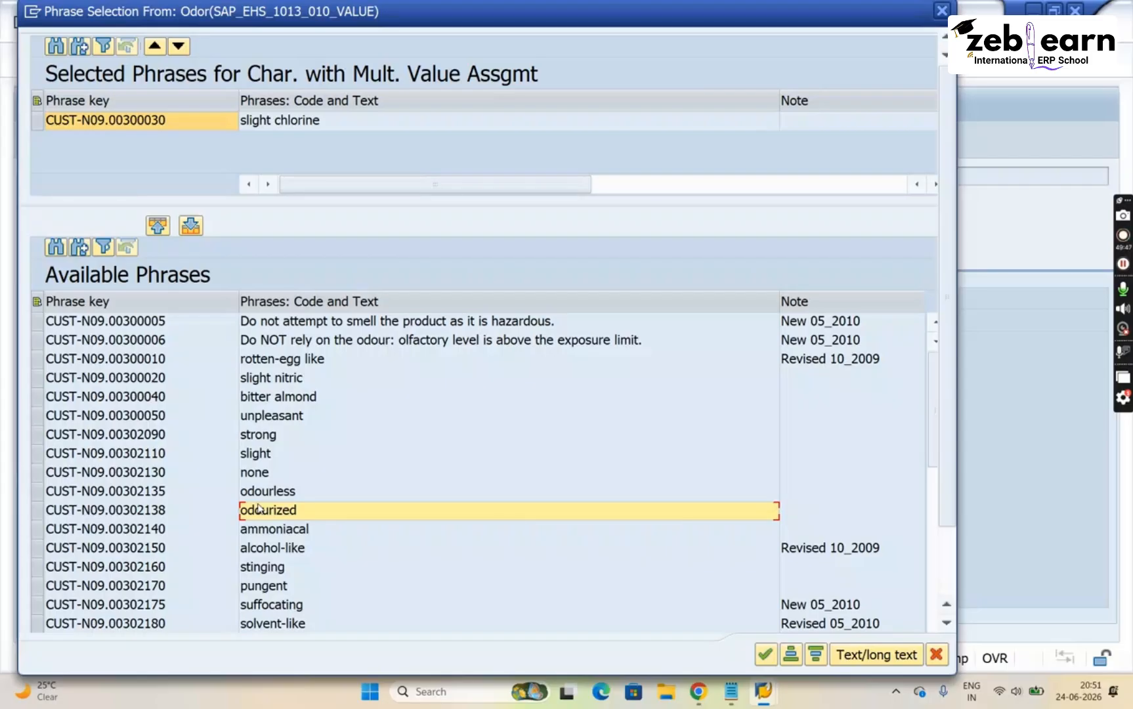
key(Return)
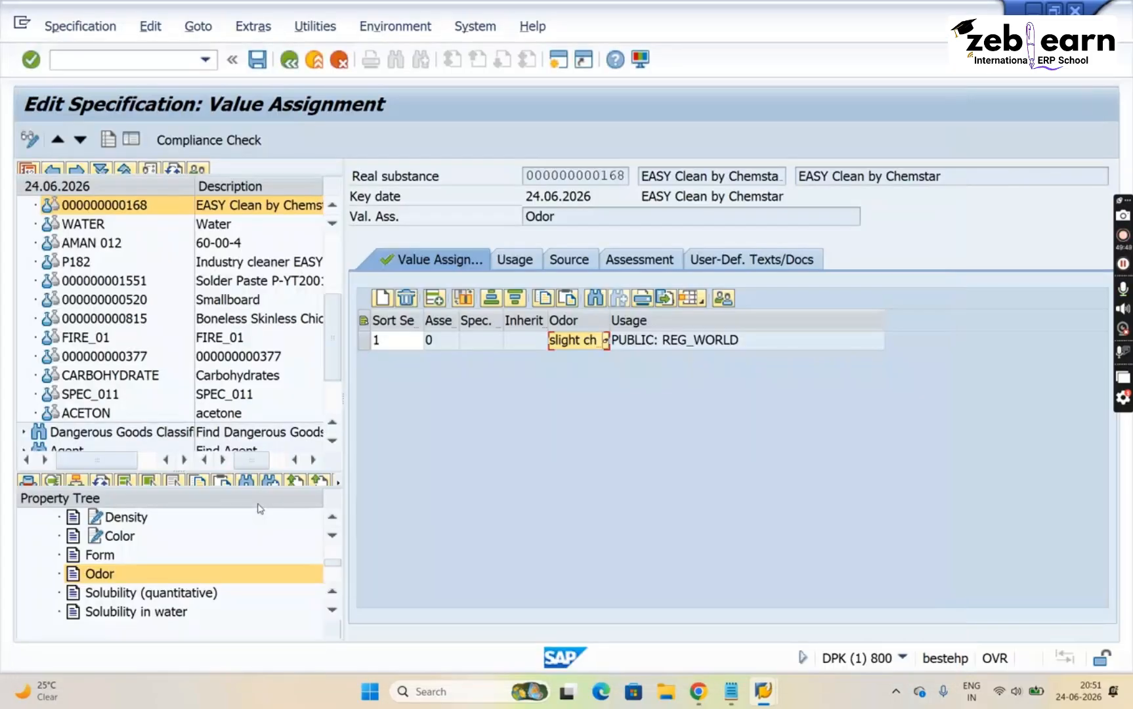
Save the specification with its Odor value assignment and close the message log
click(258, 63)
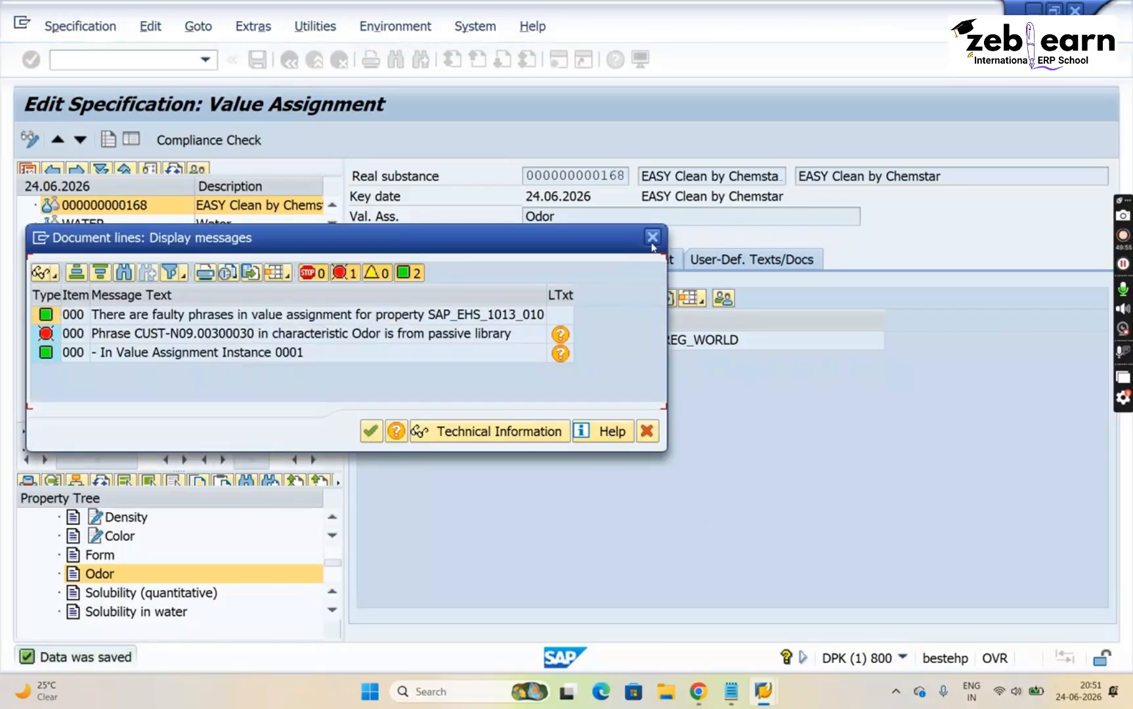
click(652, 239)
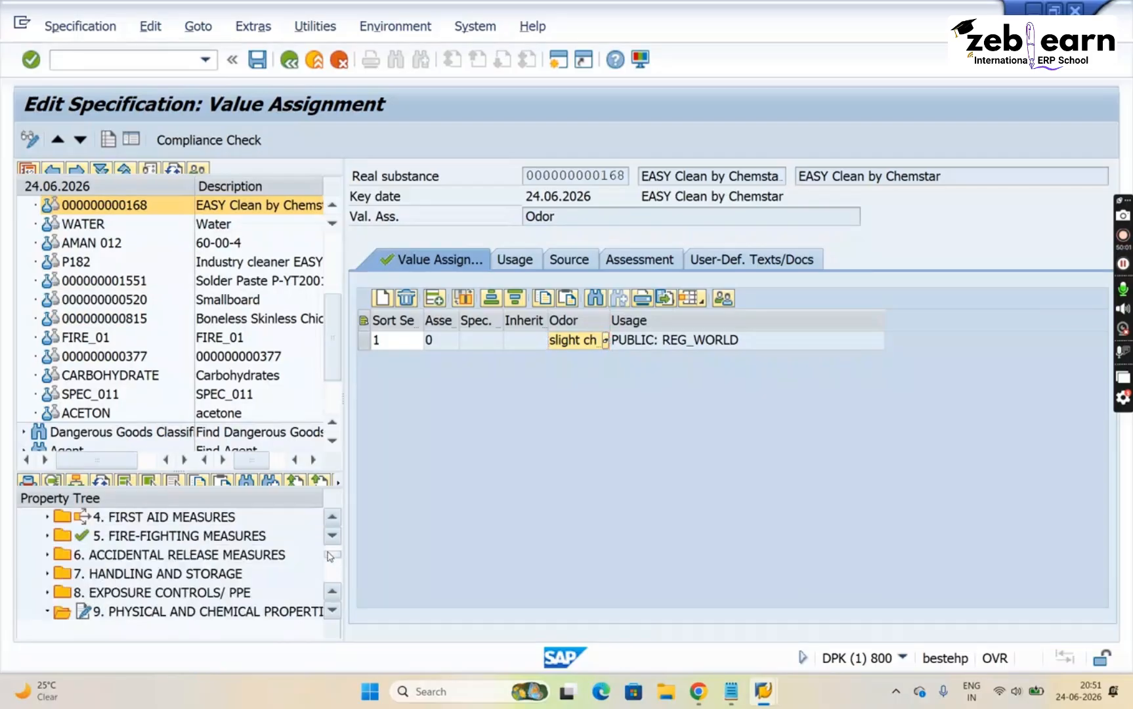
Collapse the "9. PHYSICAL AND CHEMICAL PROPERTIES" section in the property tree and return to the substance's header data
scroll(330, 556, up, 2)
scroll(283, 618, down, 1)
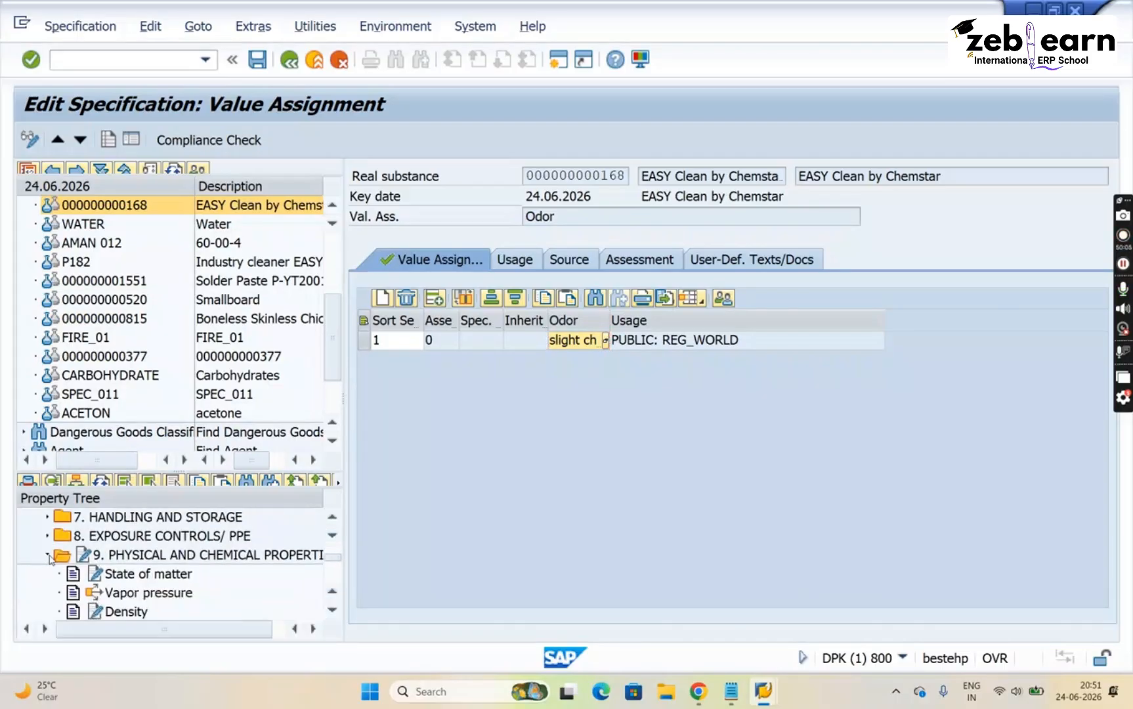
click(47, 554)
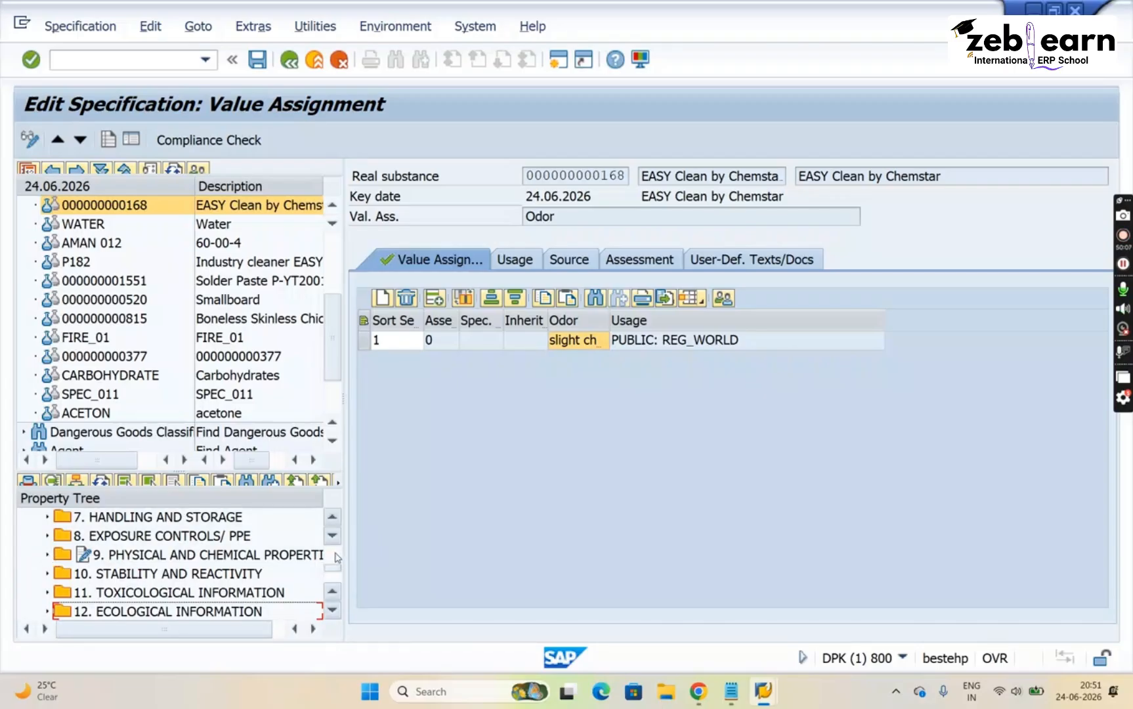
scroll(337, 557, up, 3)
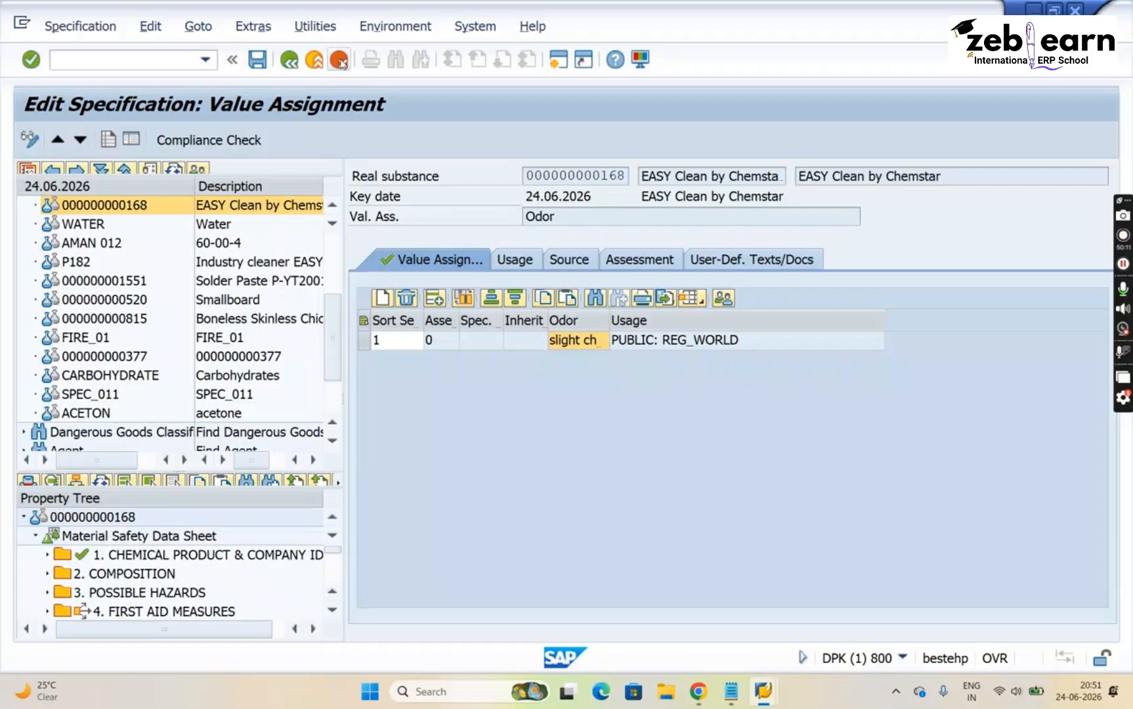
click(29, 482)
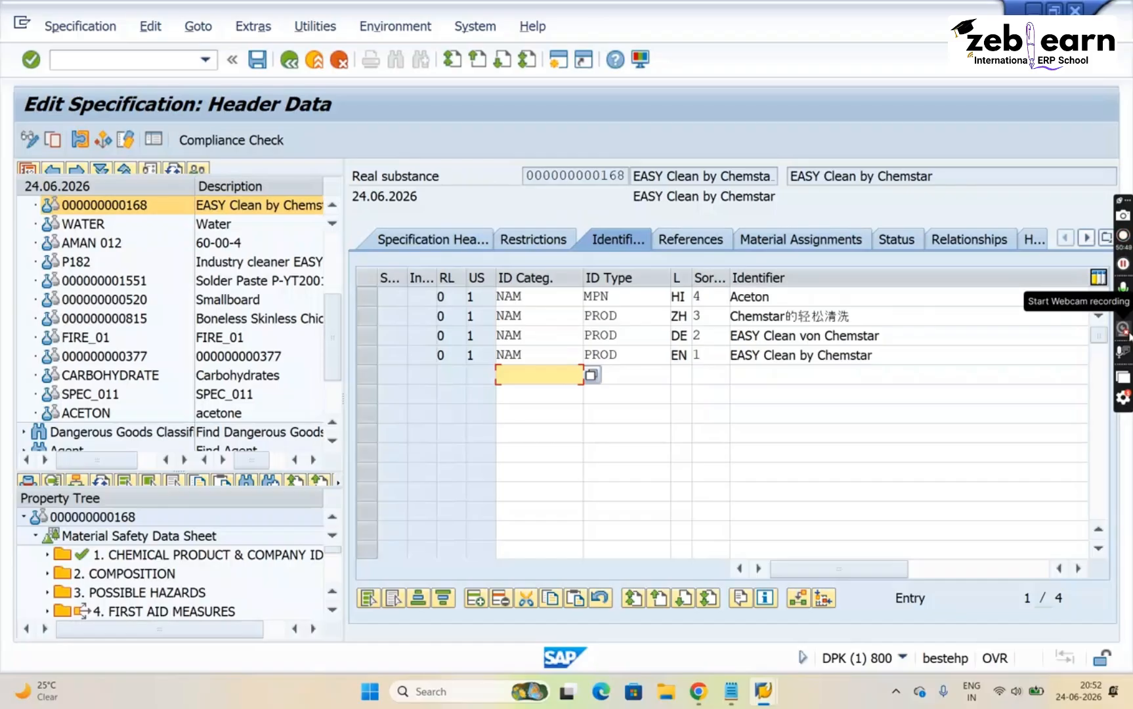
Examine the substance's identifiers, specification header, restrictions, references, material assignments, status, relationships and header status
click(841, 299)
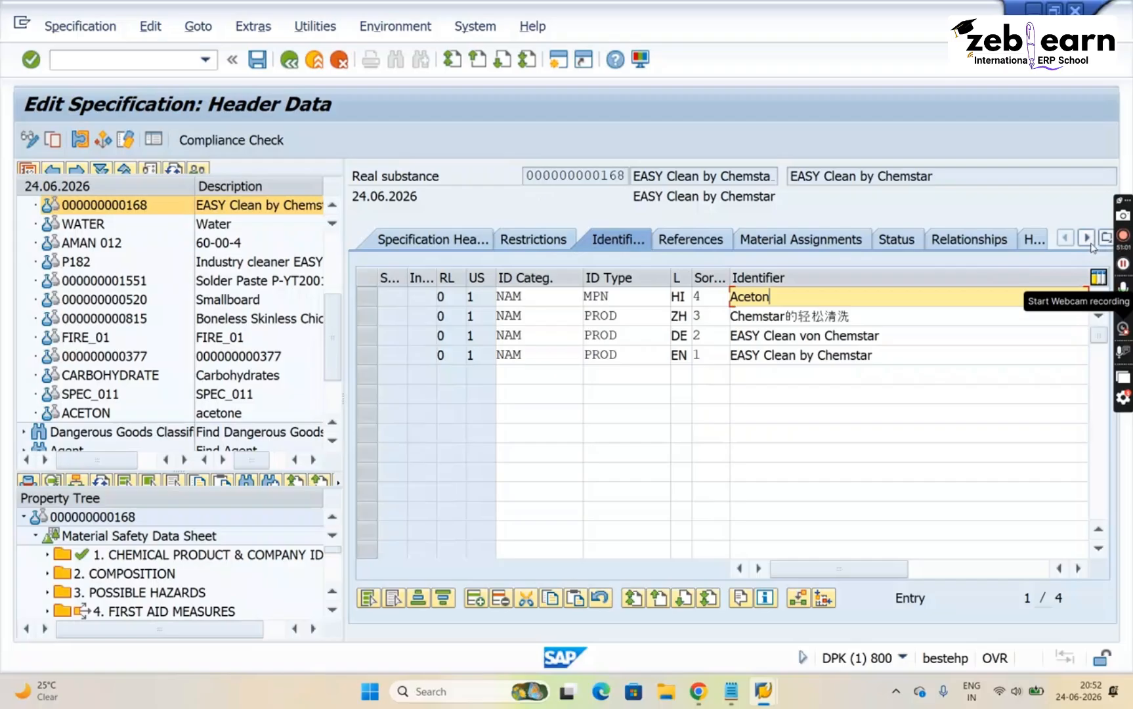
click(406, 243)
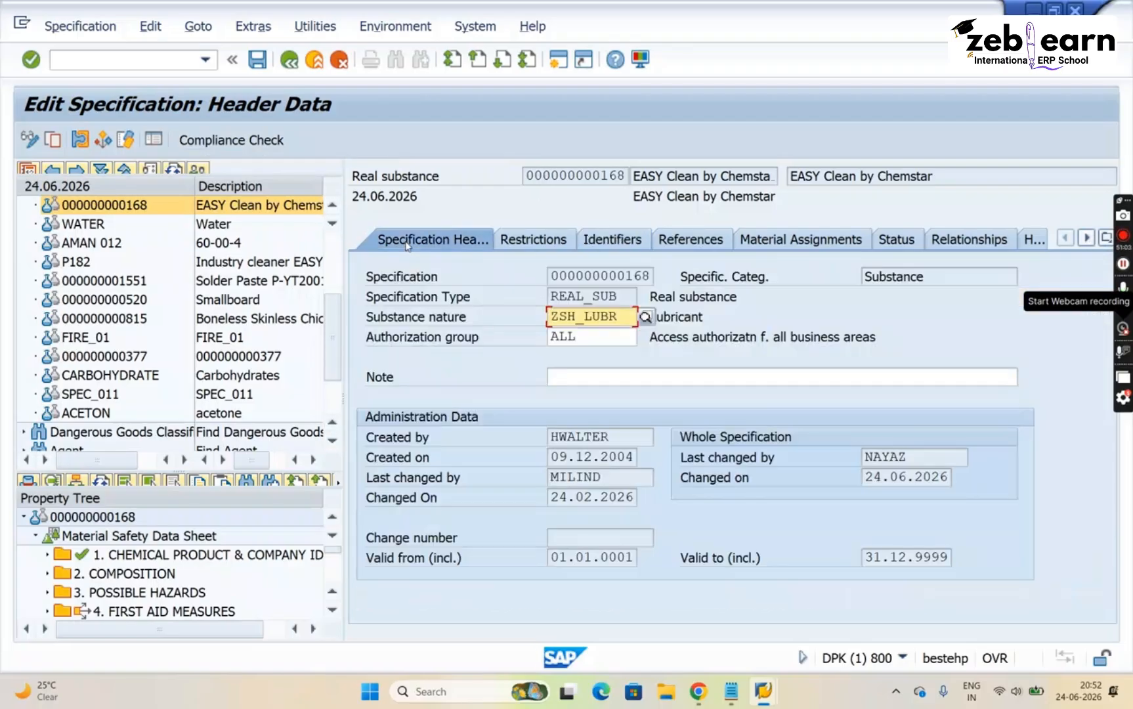
click(528, 241)
click(597, 243)
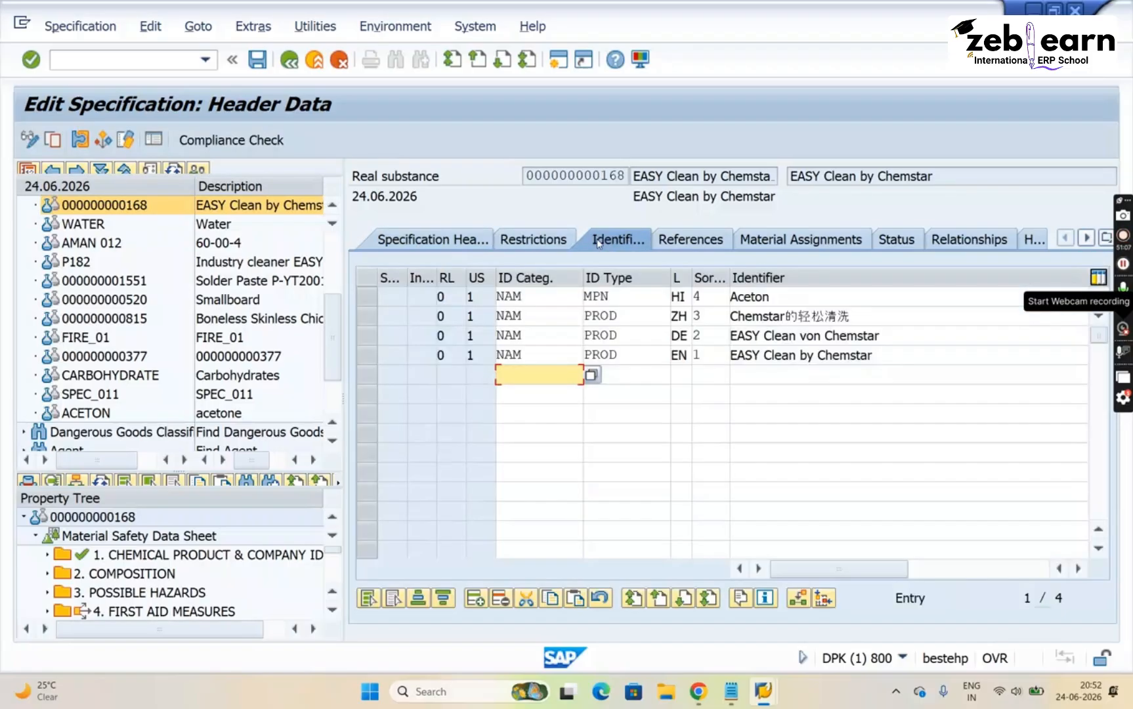
click(712, 248)
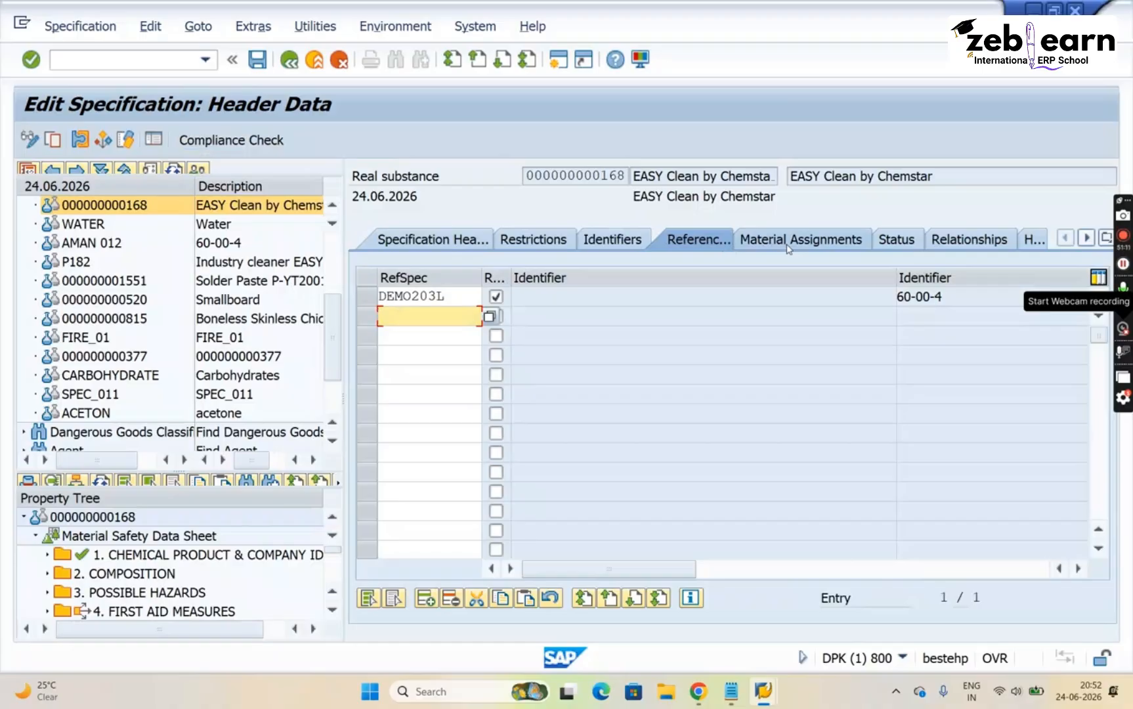
click(788, 244)
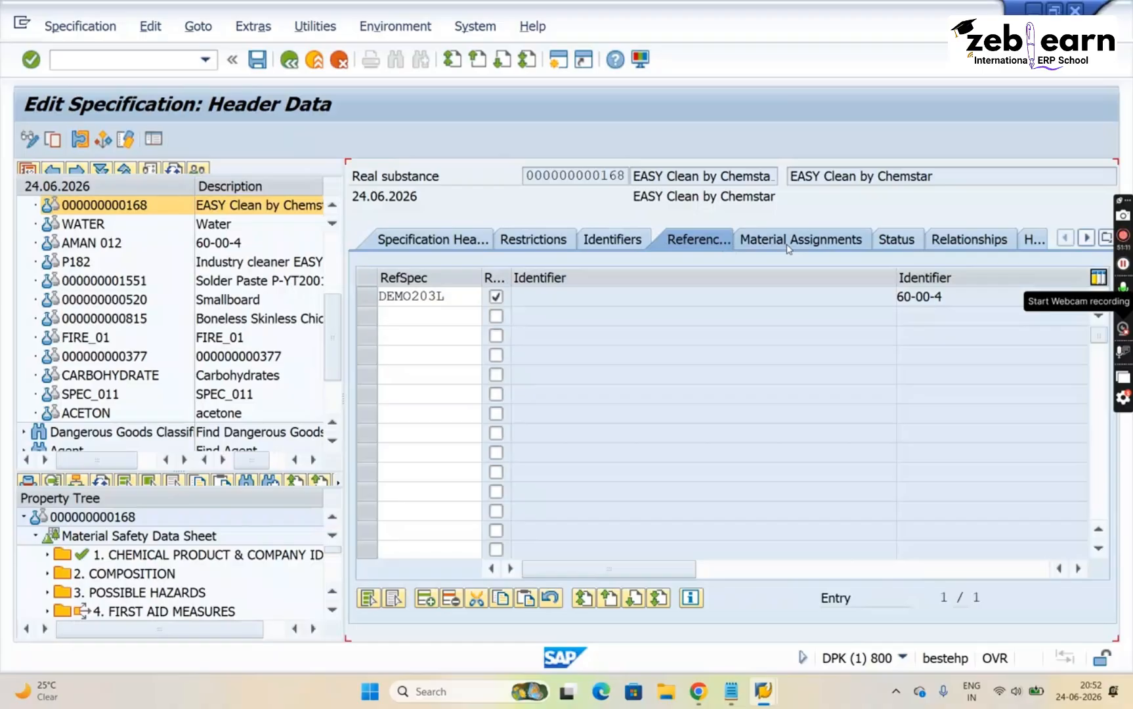
click(896, 244)
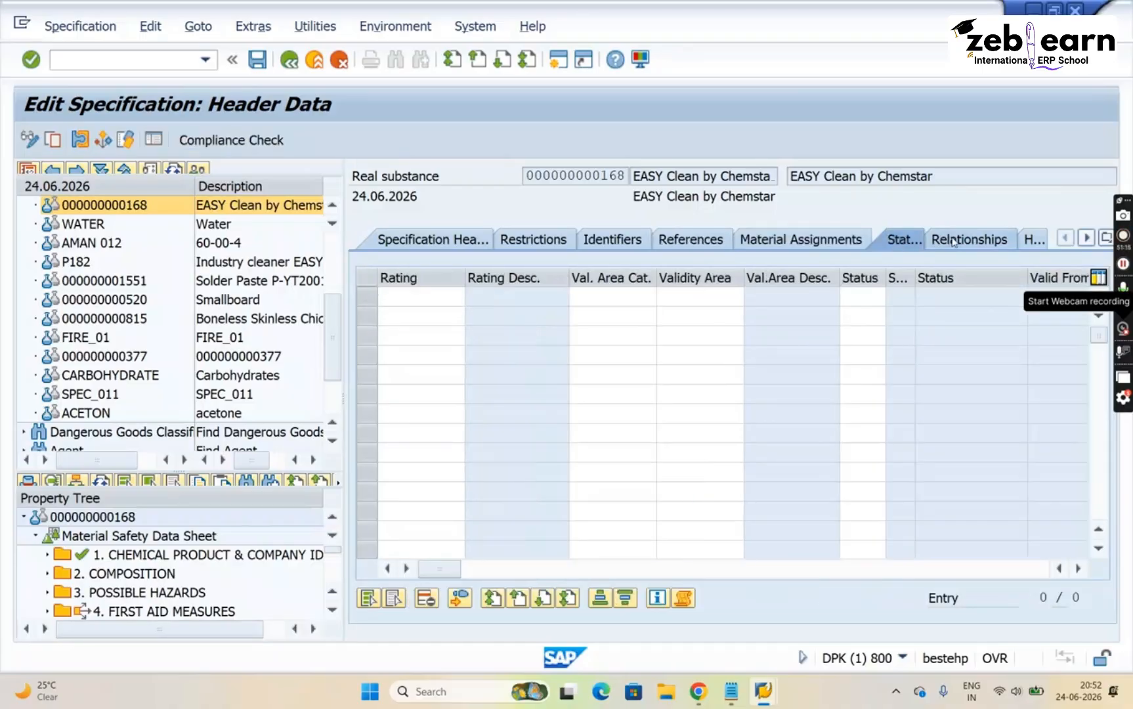
click(953, 241)
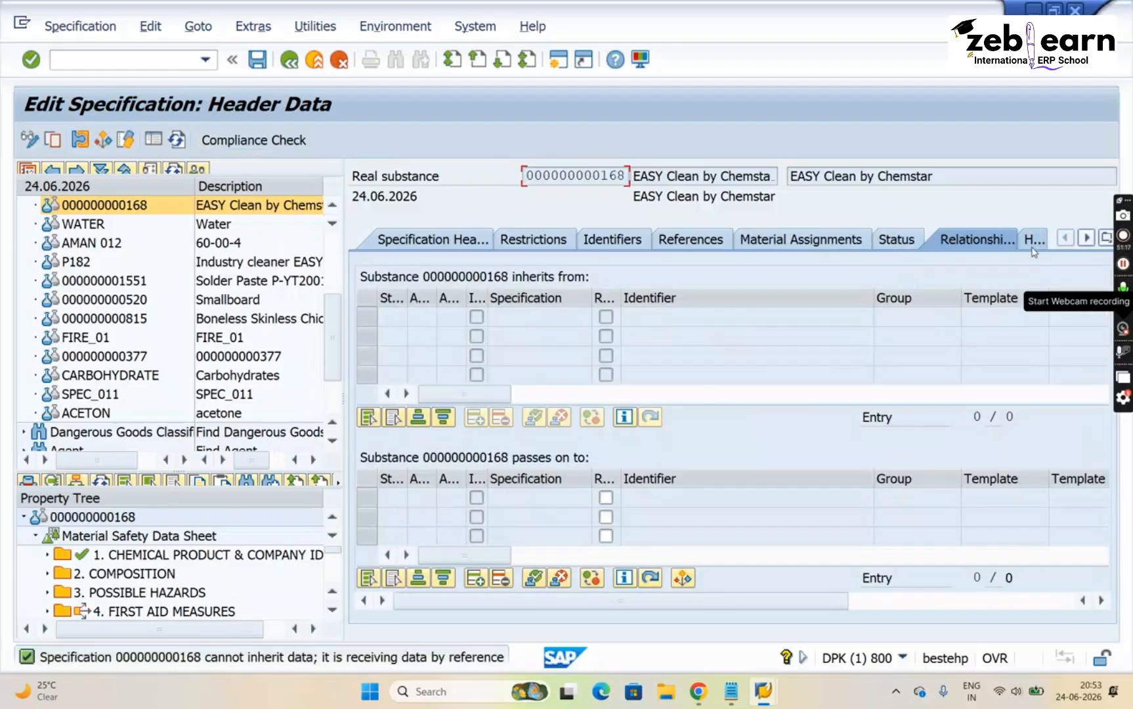
click(1033, 248)
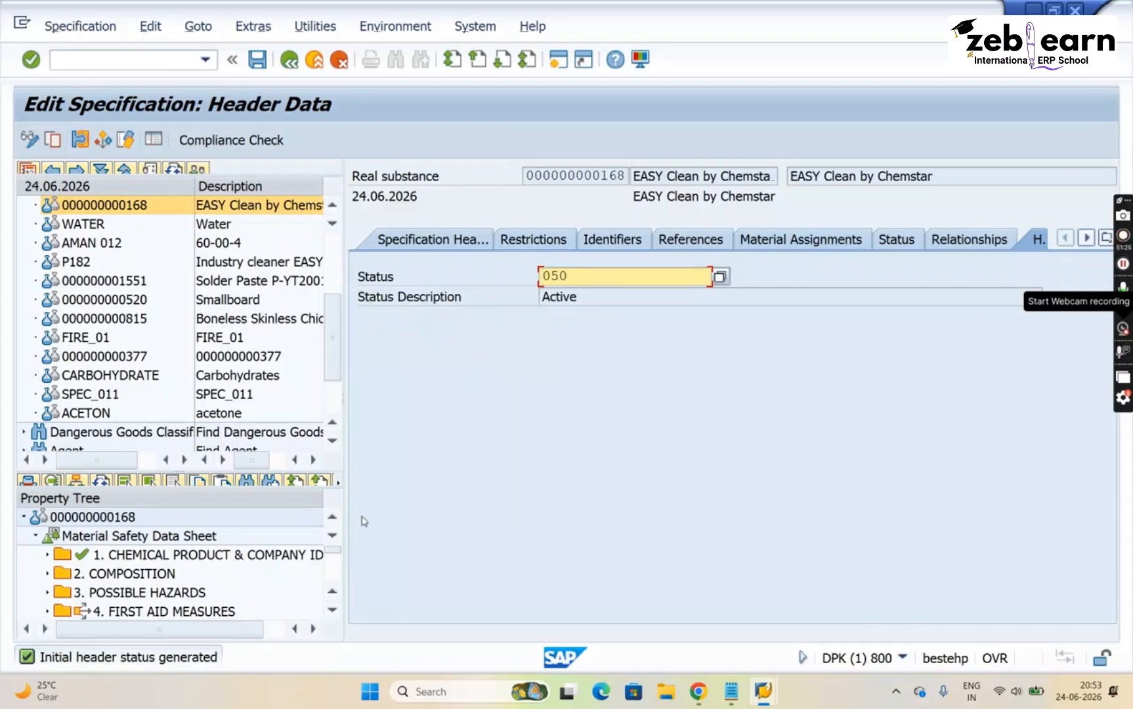
Return to the specification header and examine its key, category, type, substance nature, authorization group and note fields
click(440, 248)
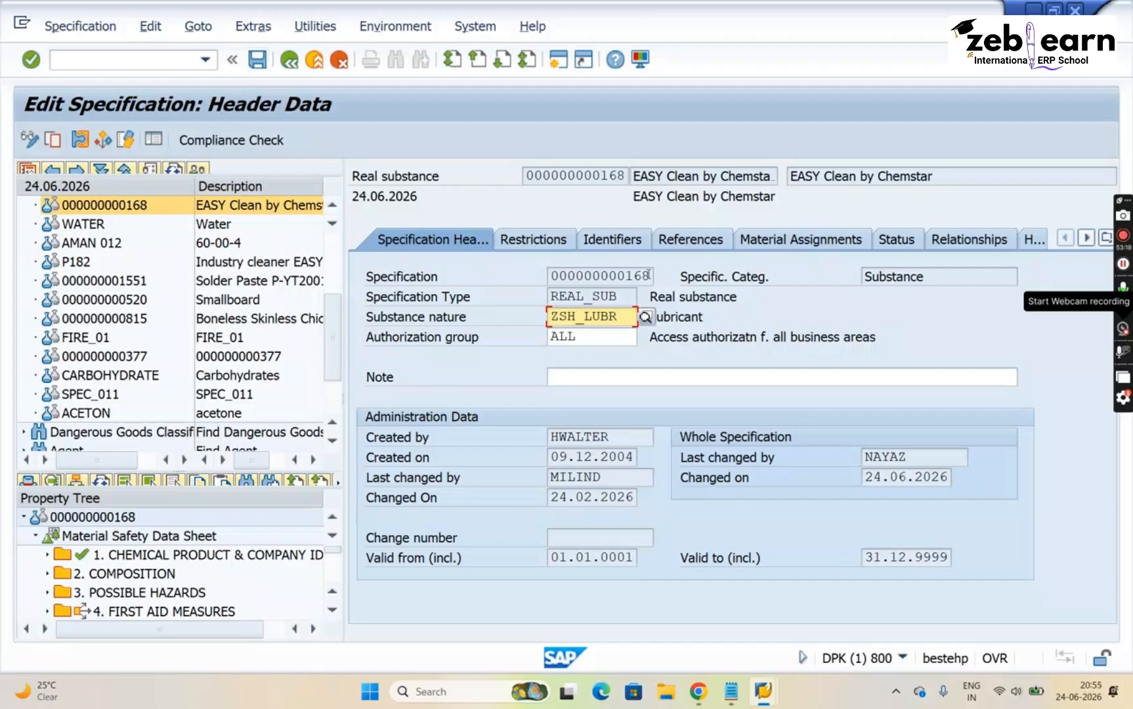
drag(647, 275, 497, 276)
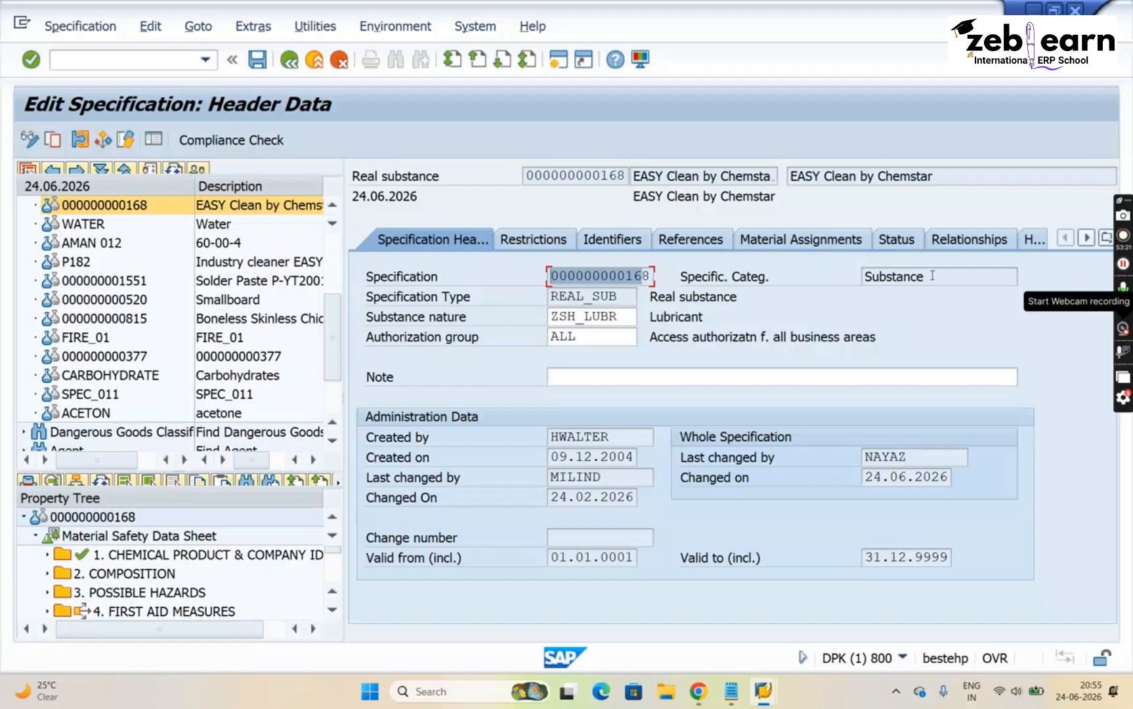
drag(931, 276, 847, 279)
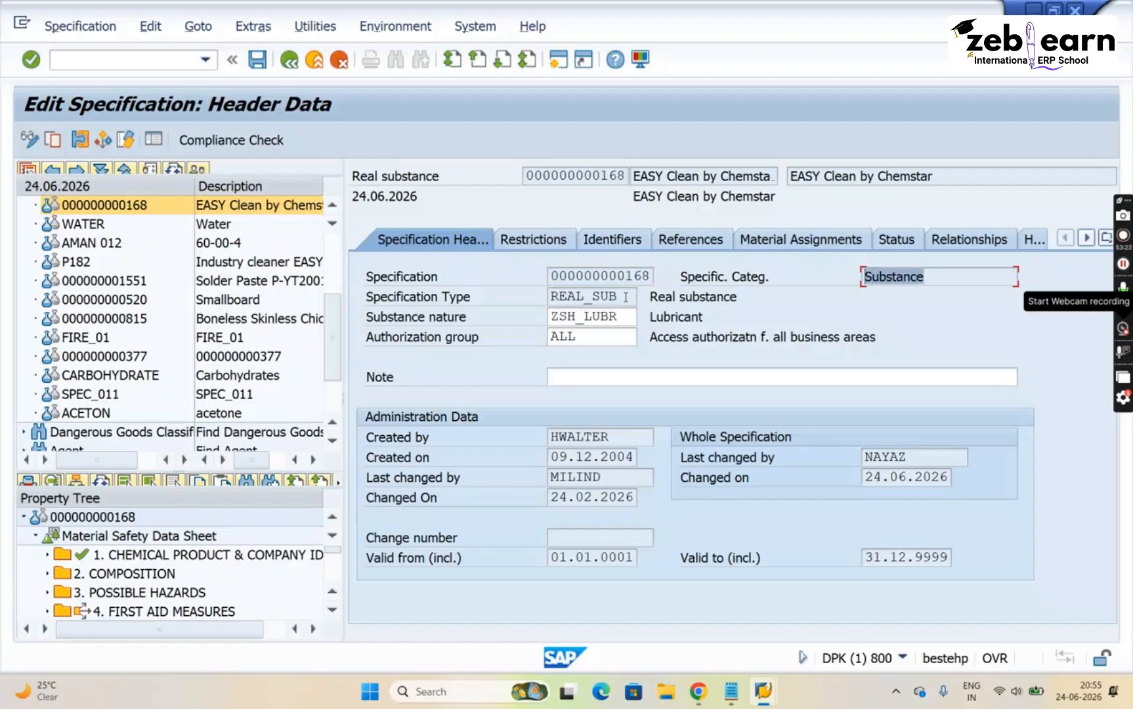
drag(626, 297, 437, 286)
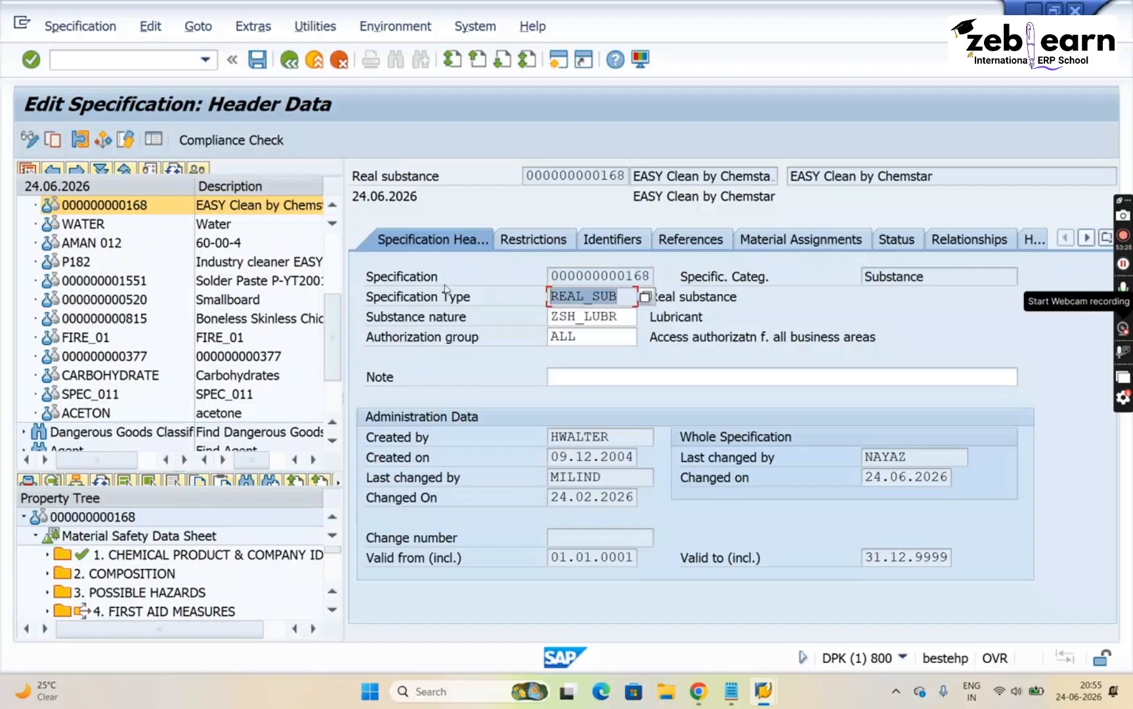
click(621, 316)
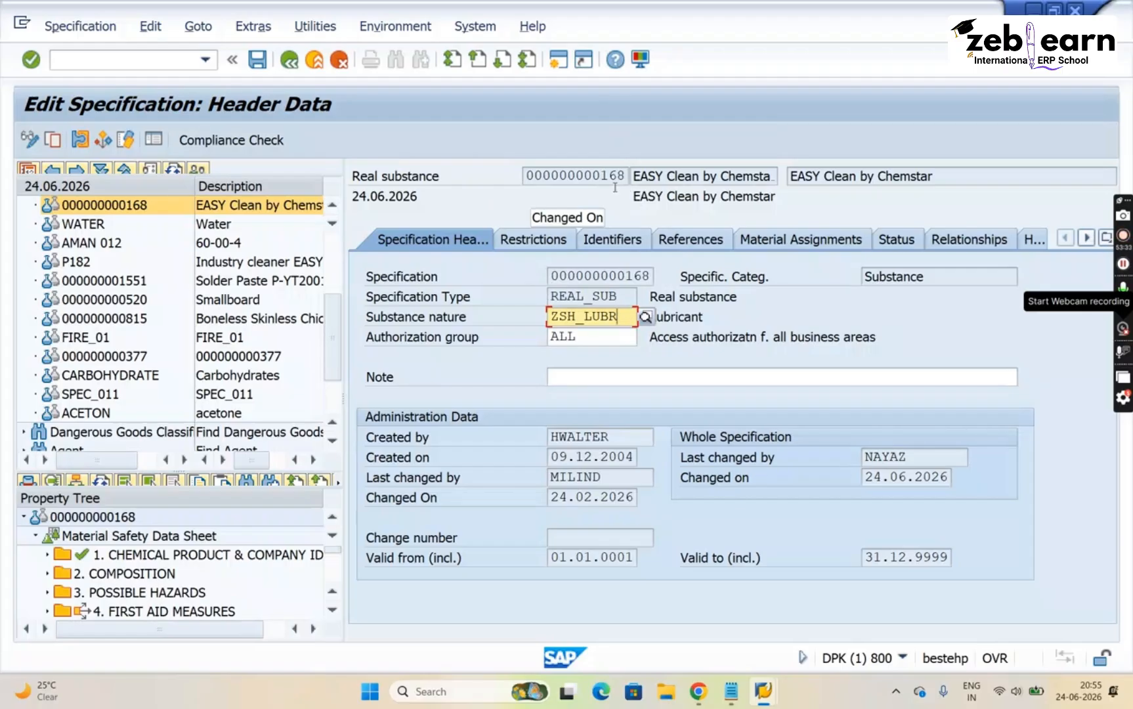
click(599, 338)
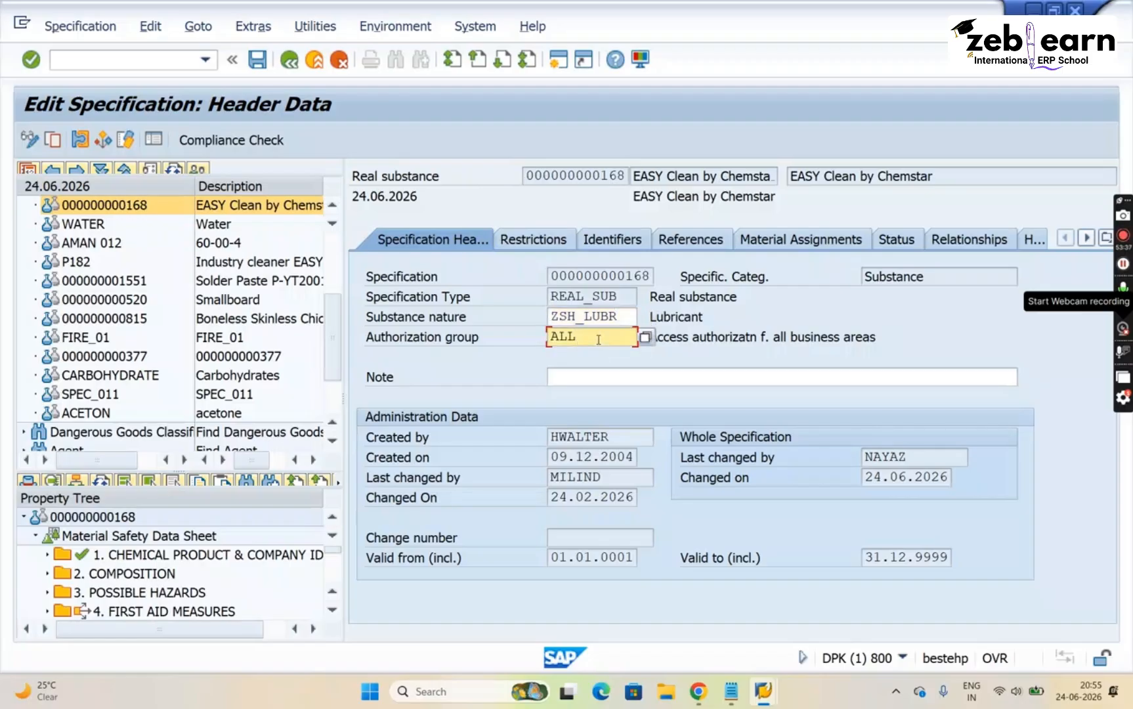
click(595, 378)
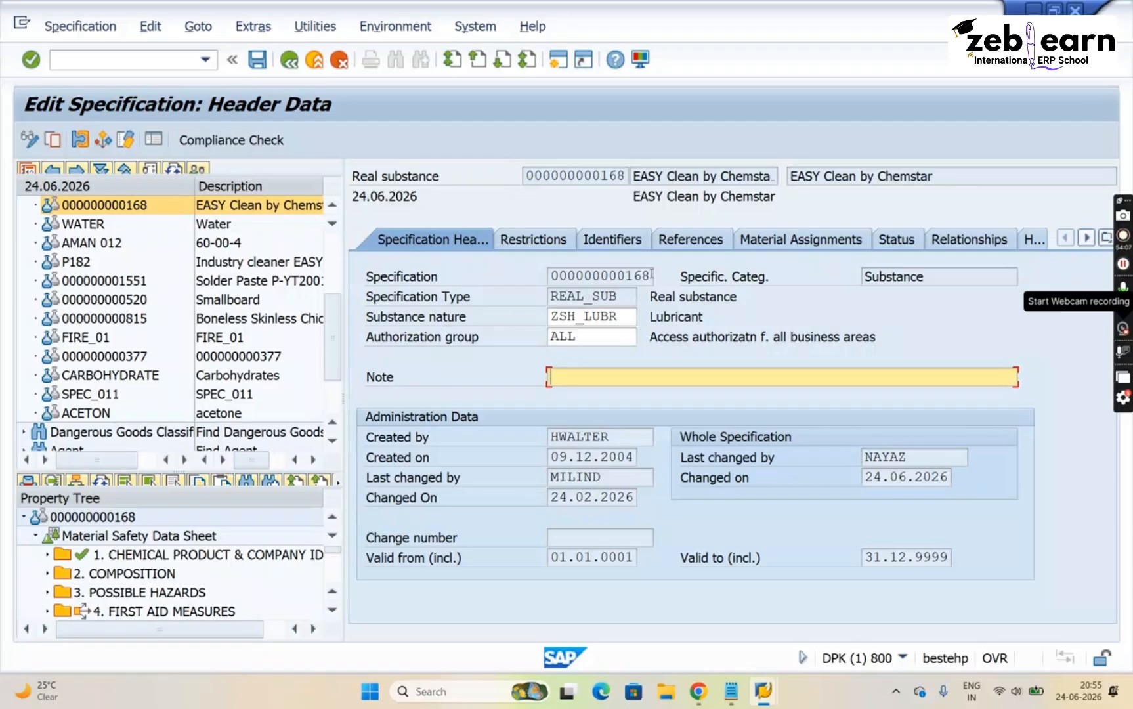
Review the specification key, category, specification type and substance nature in the header once more
drag(652, 275, 470, 277)
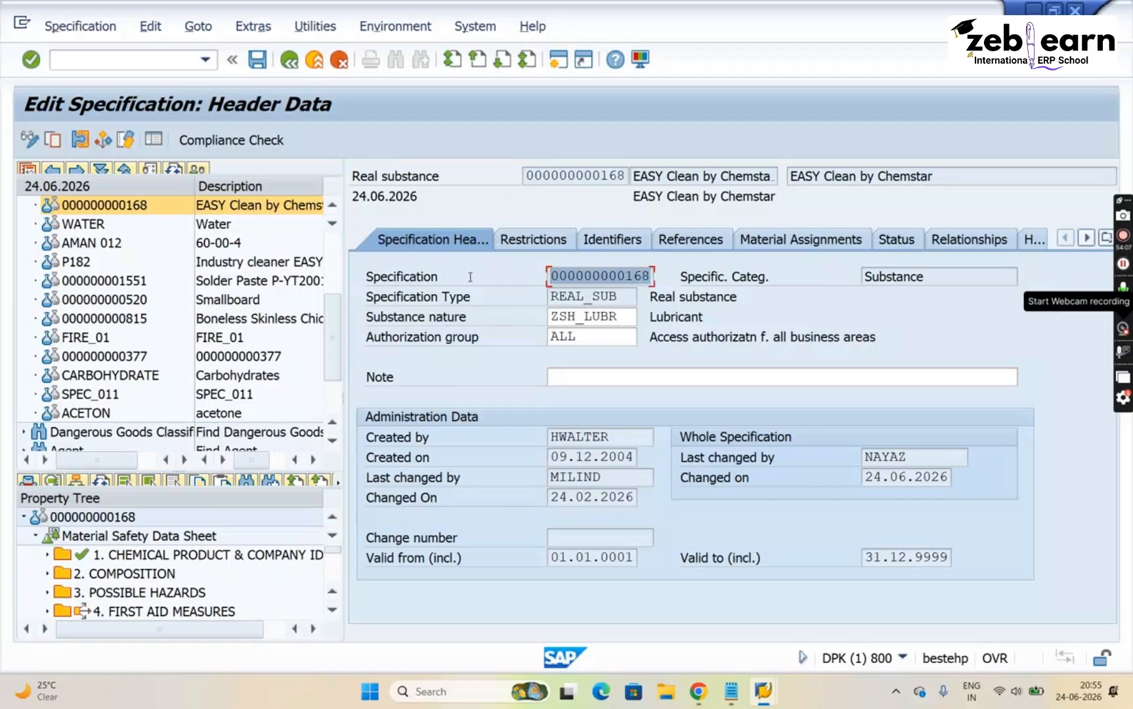
click(934, 280)
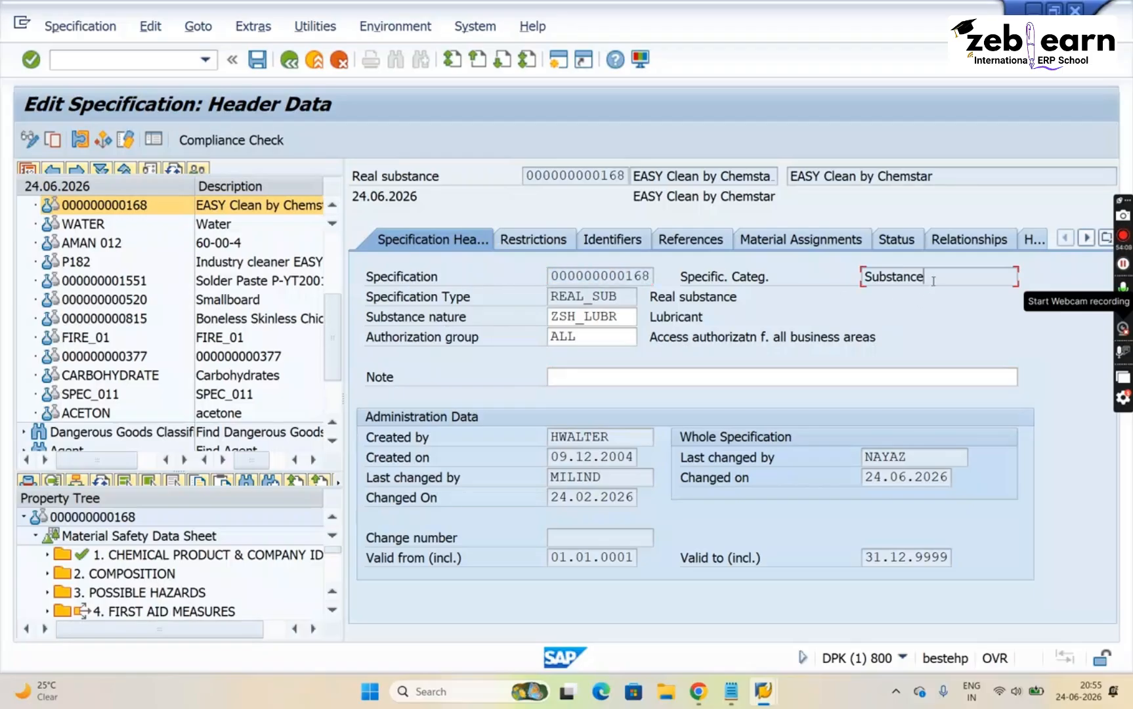
click(591, 299)
double_click(622, 320)
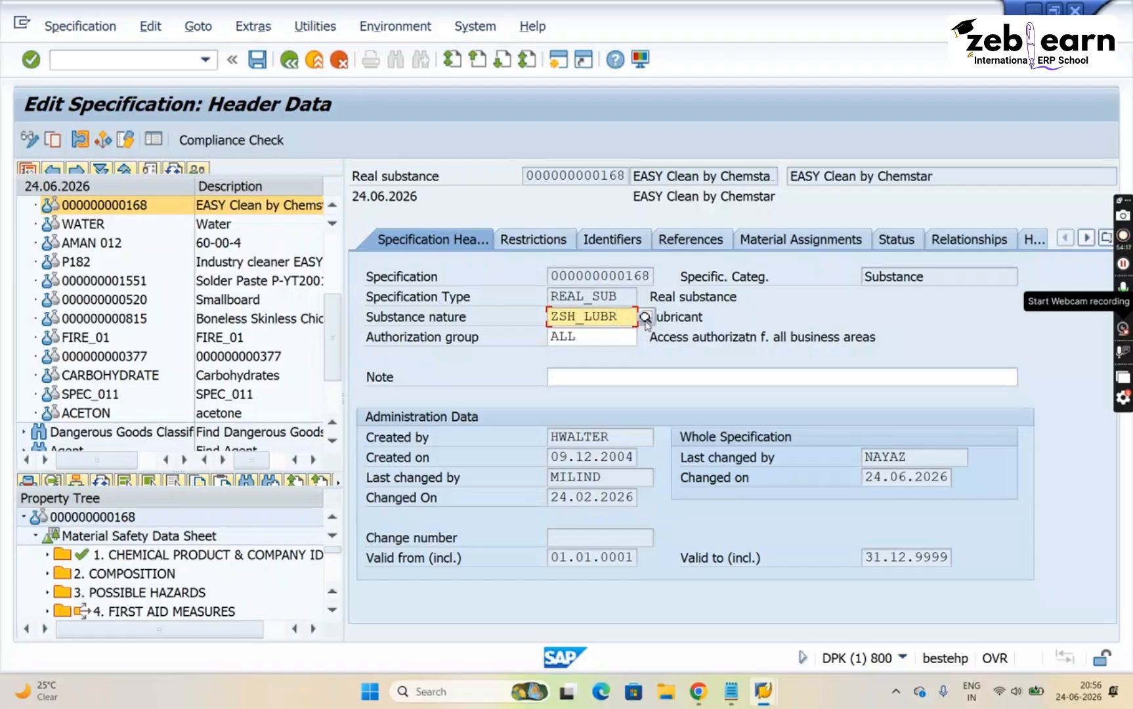
Look through the possible substance nature entries, including Chemicals, Lubricant, Catalyst and the polymer types, and close the list without choosing one
click(645, 318)
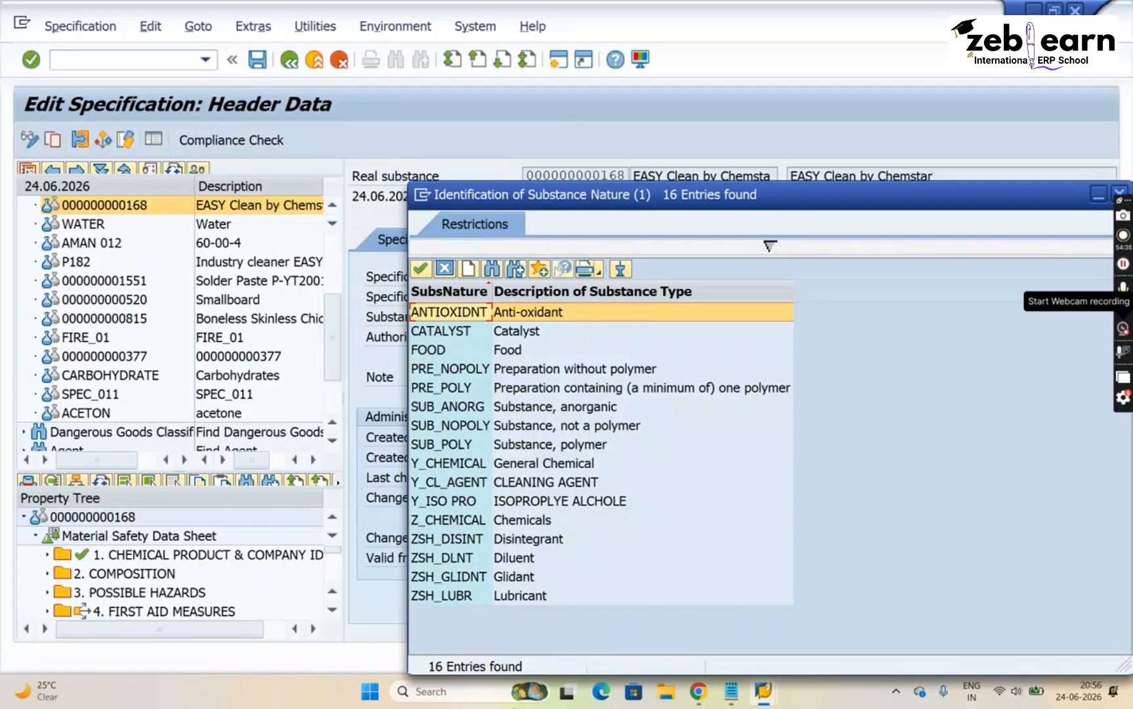
click(527, 463)
click(526, 522)
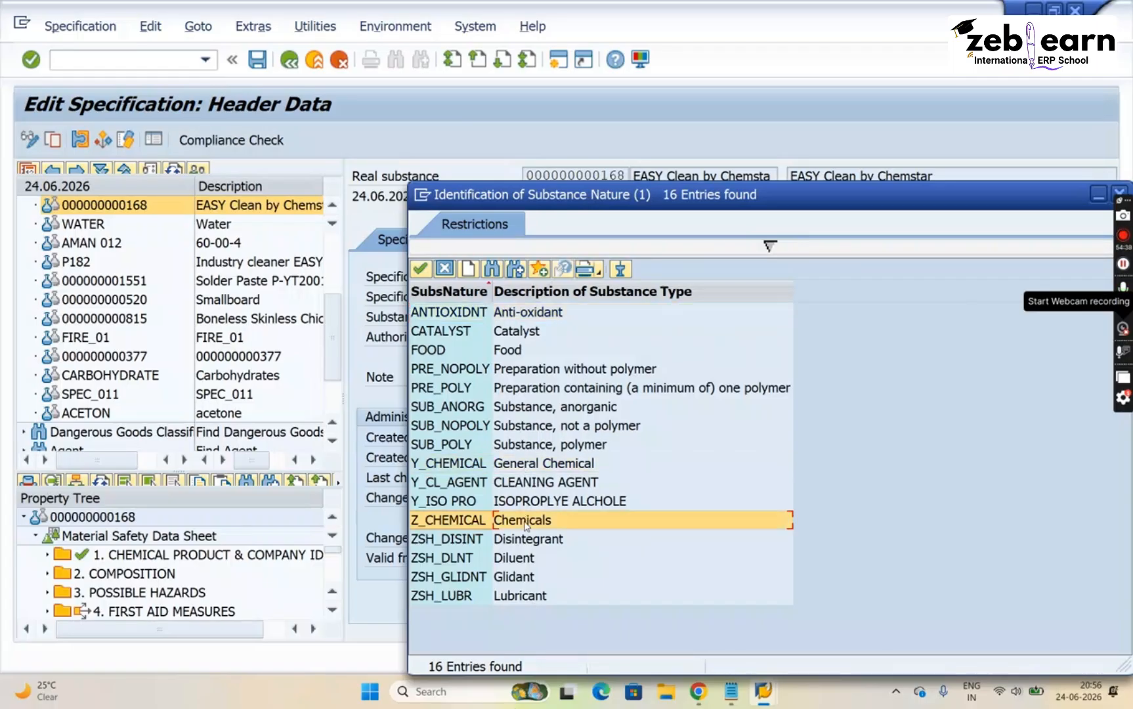
click(519, 603)
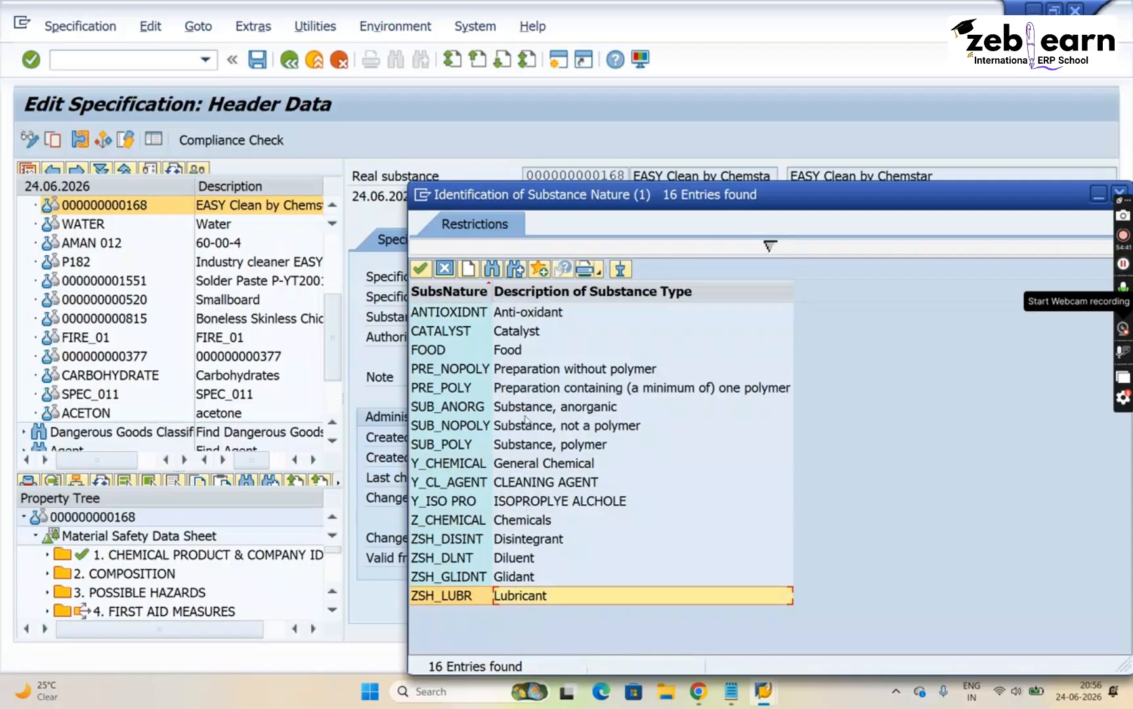
click(537, 333)
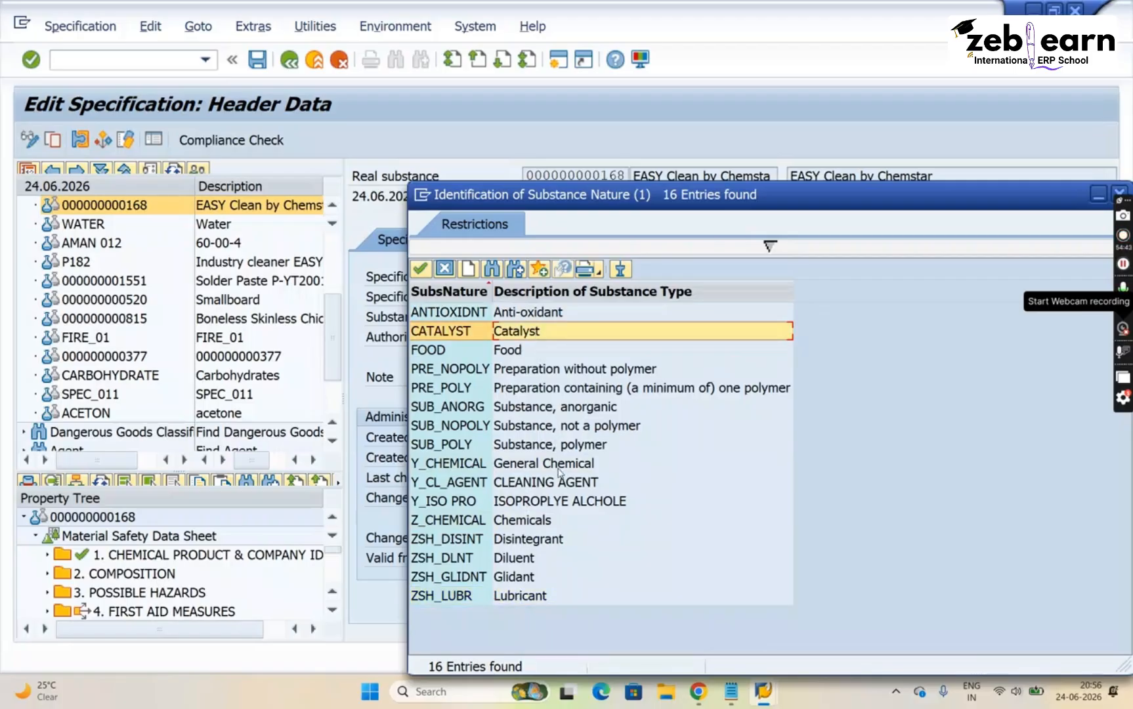
click(575, 451)
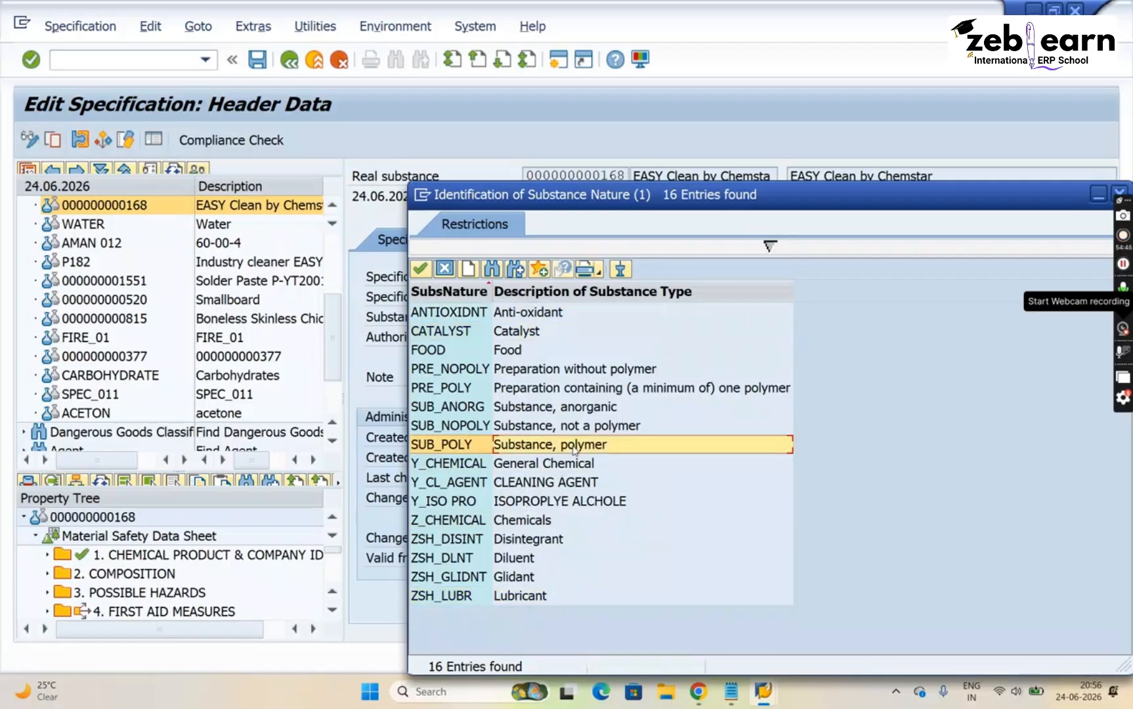
click(587, 431)
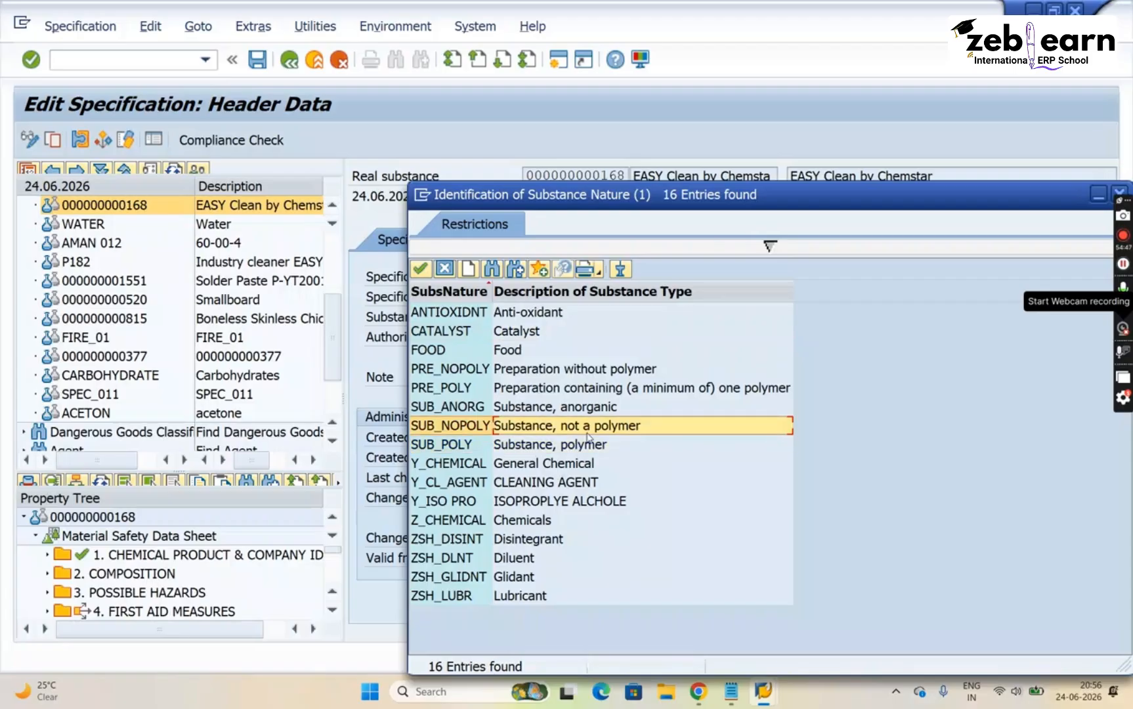
click(578, 414)
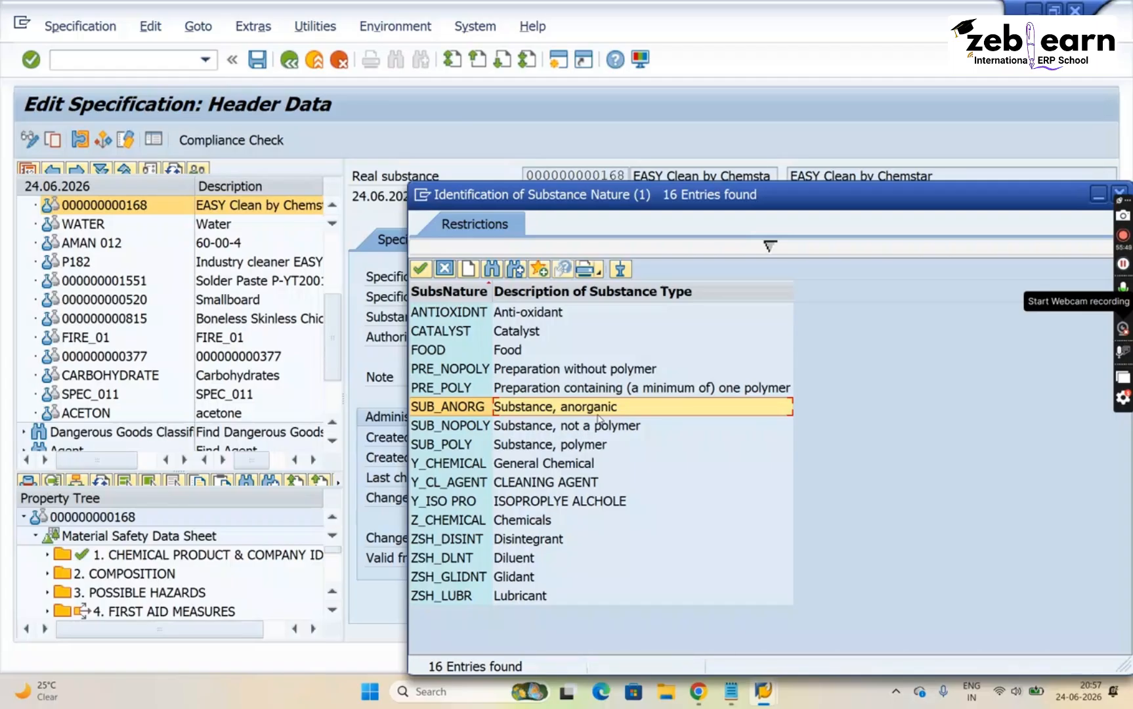
key(Escape)
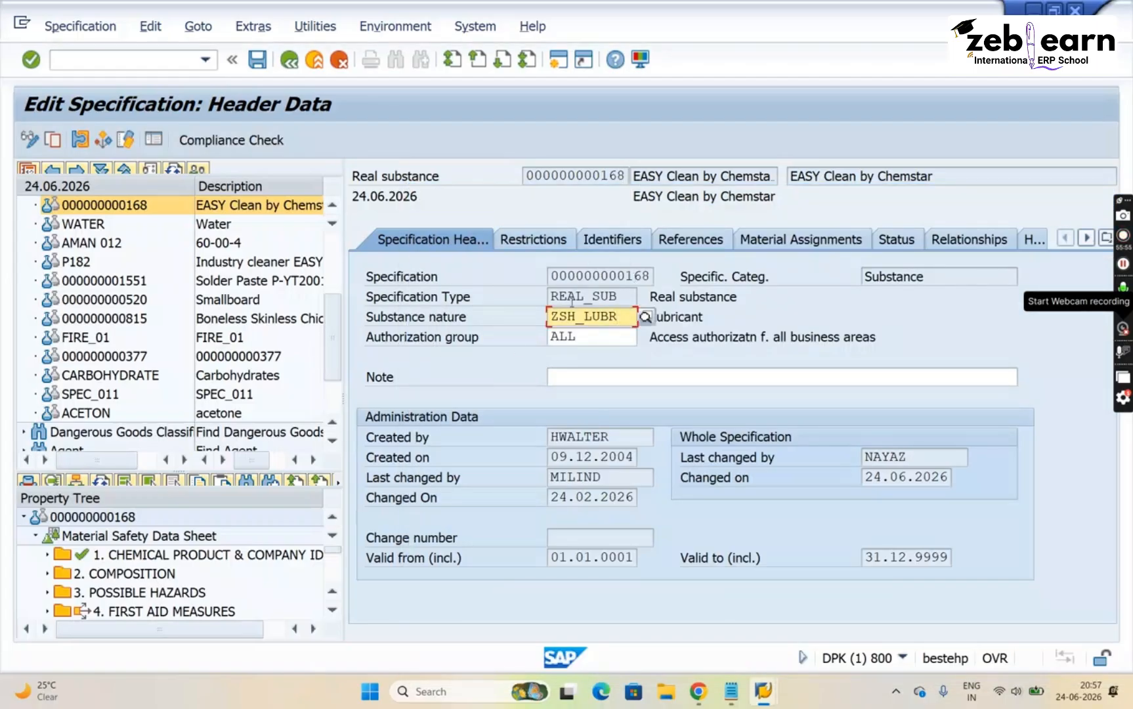
Change the substance's authorization group to YCH (IDES Chemicals) in the specification header
click(615, 339)
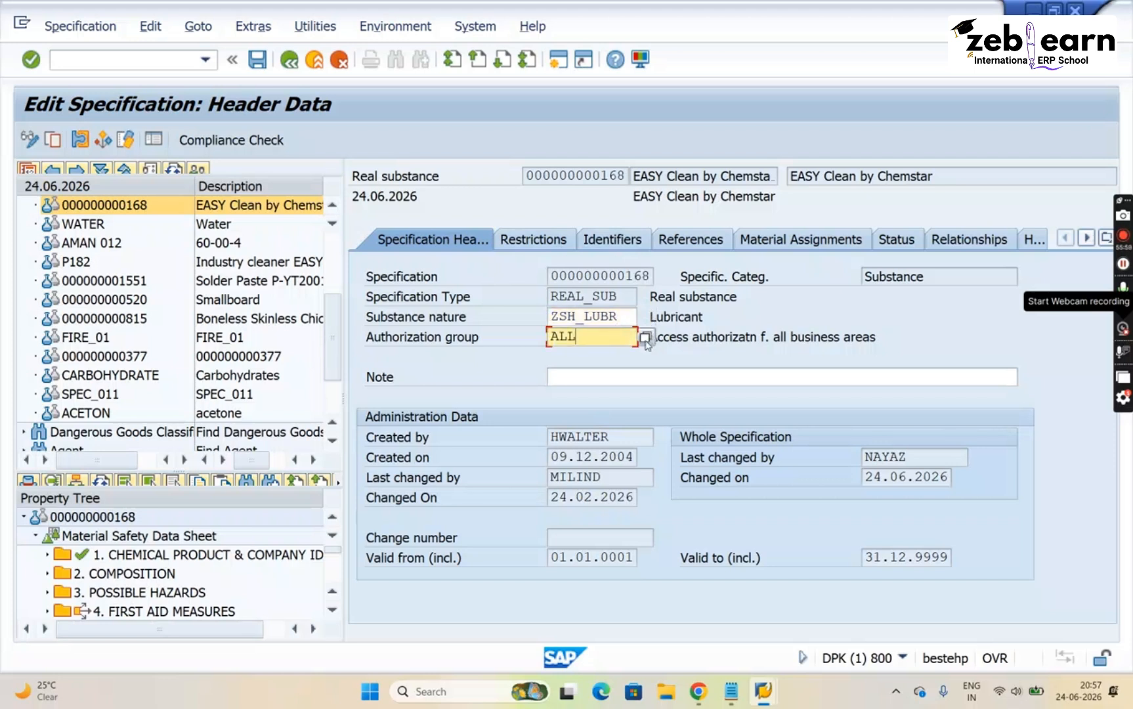
click(693, 336)
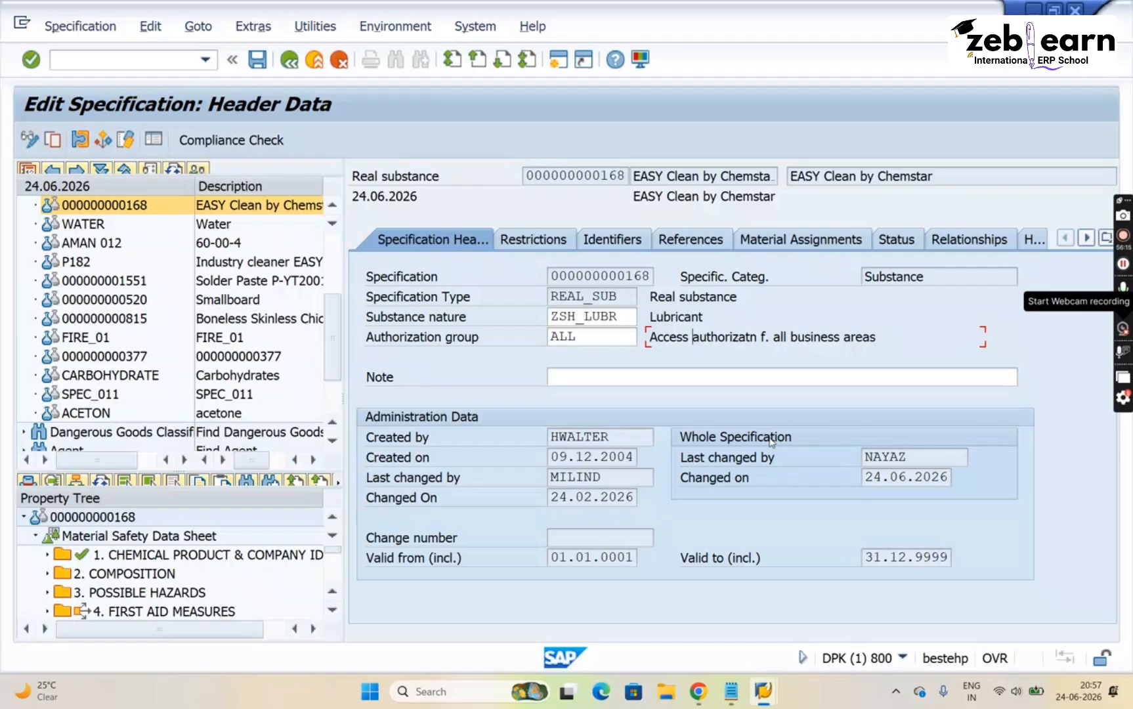
click(601, 340)
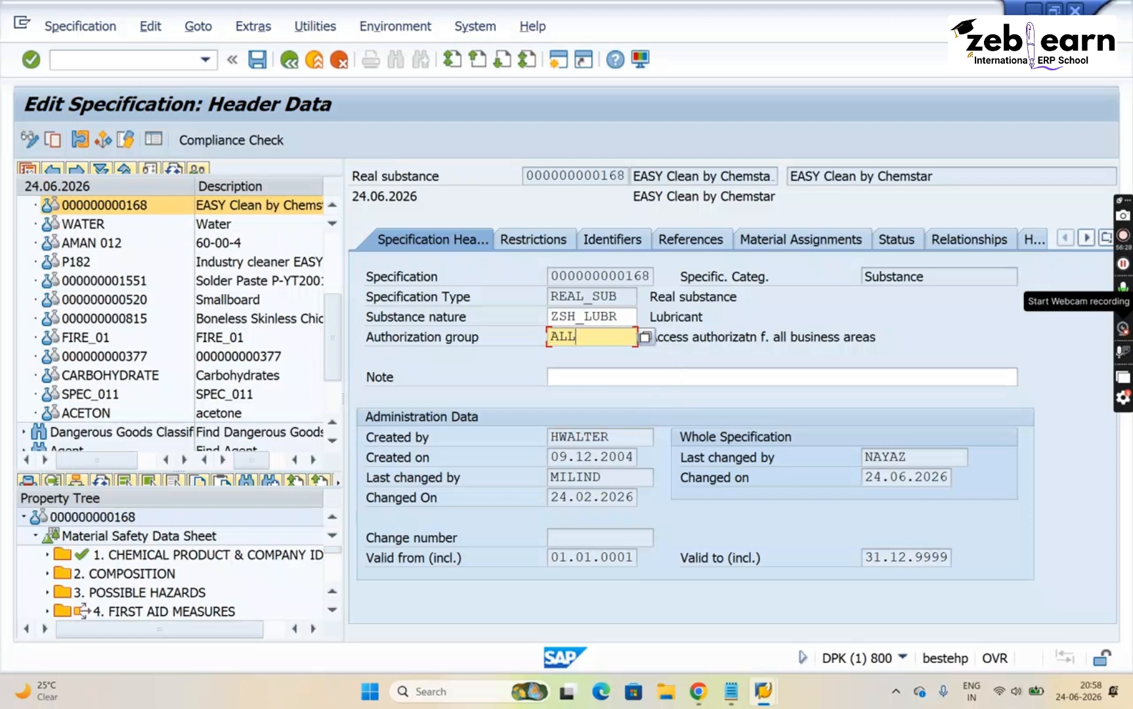
click(645, 340)
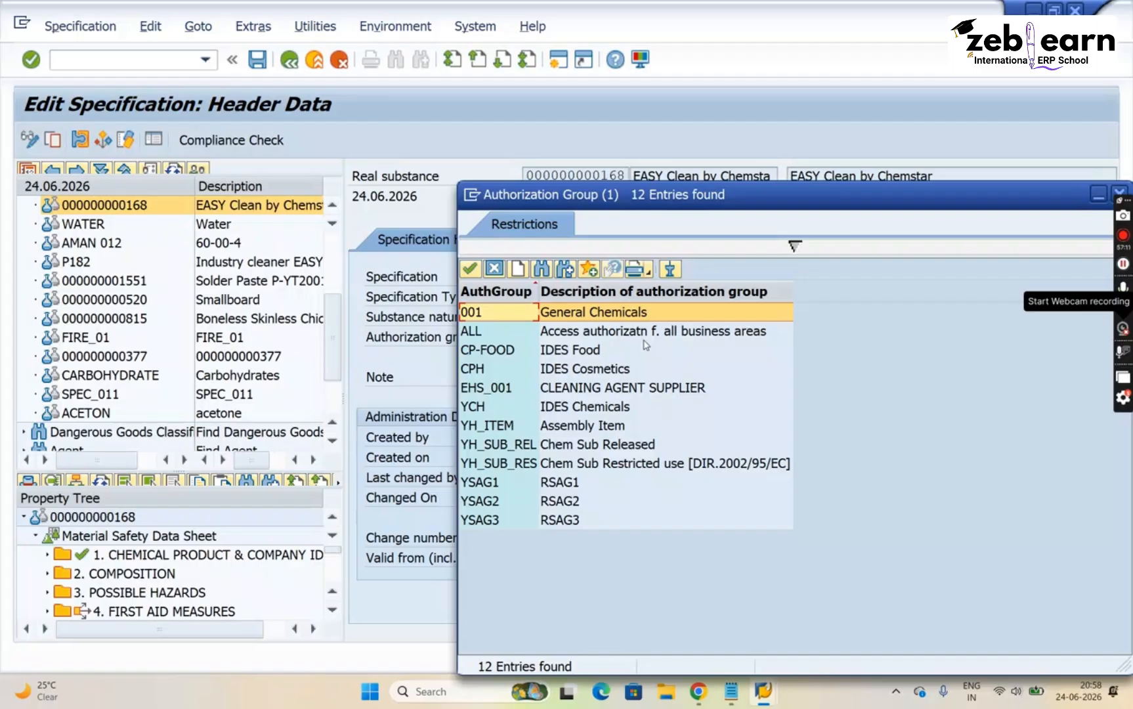
click(584, 410)
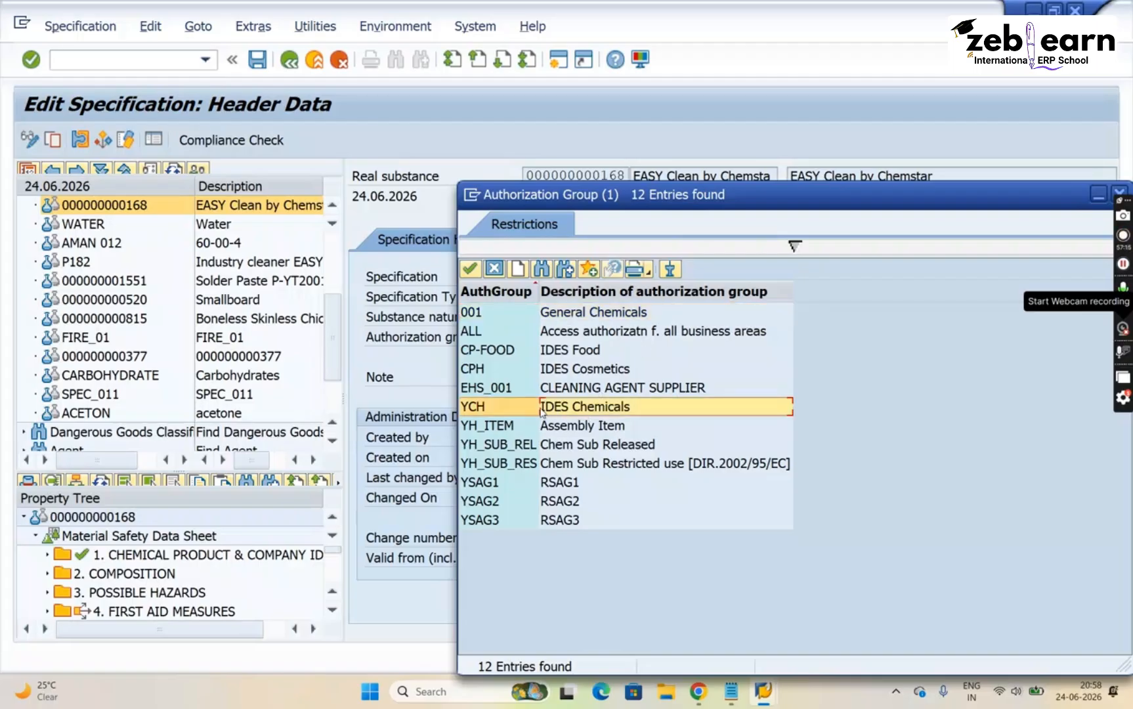
double_click(599, 412)
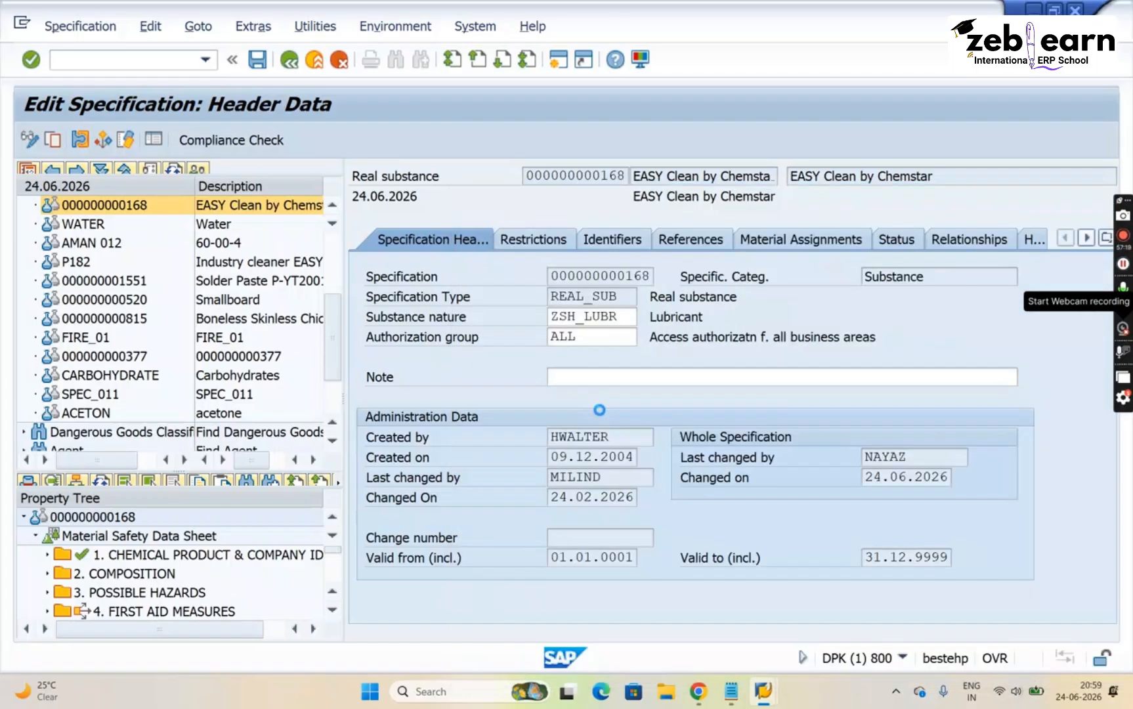
key(Return)
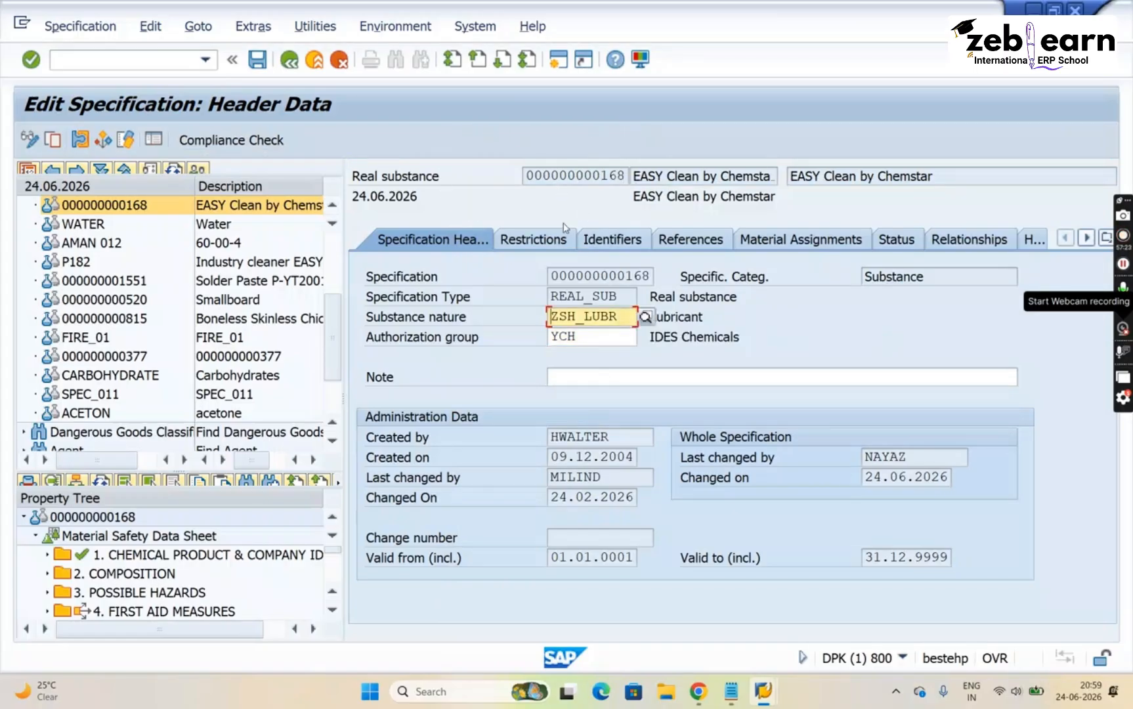
Set the authorization group back to ALL, giving access authorization for all business areas
click(600, 337)
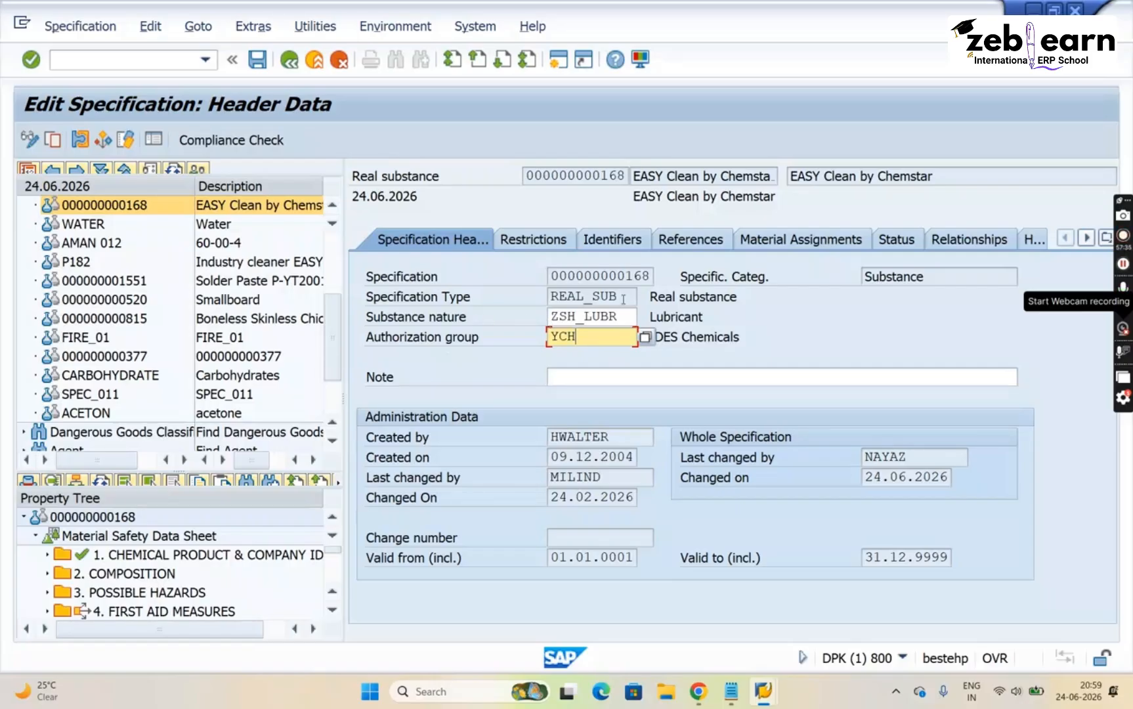
click(697, 333)
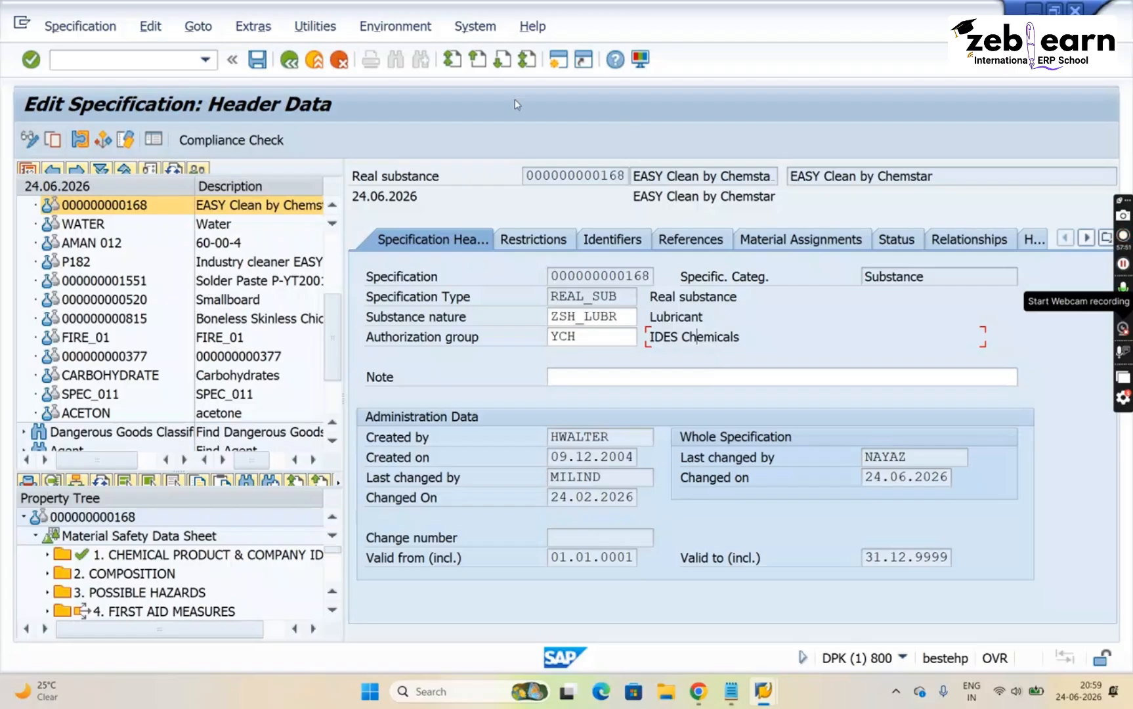
click(609, 338)
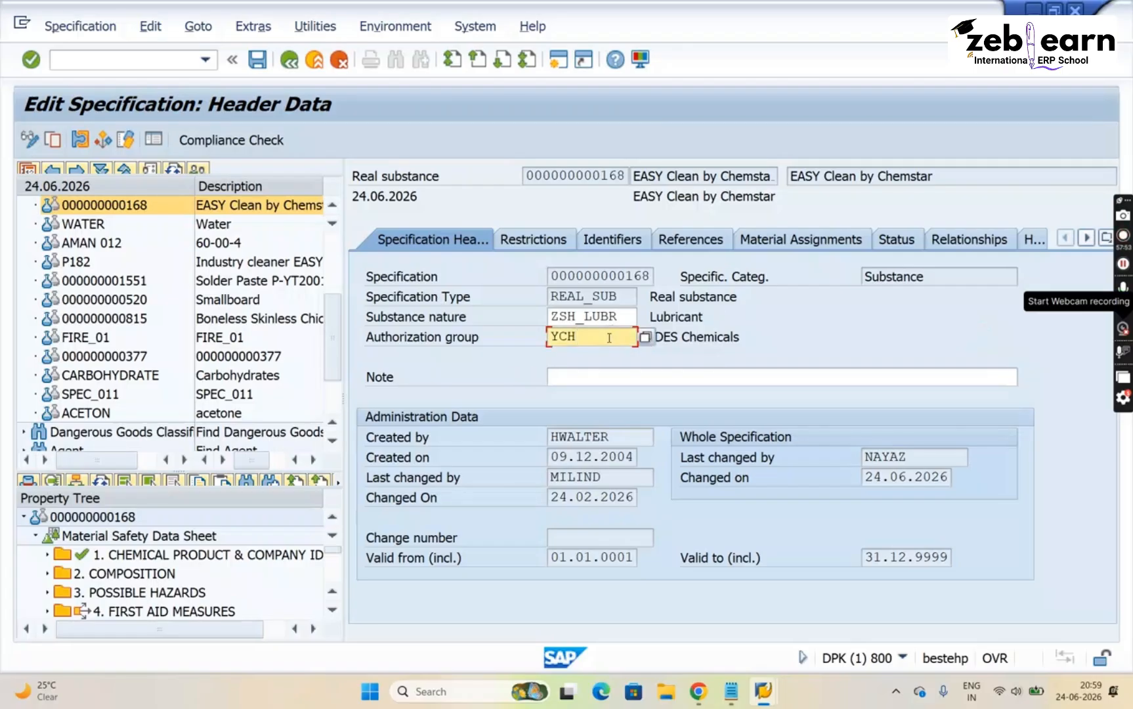
click(644, 344)
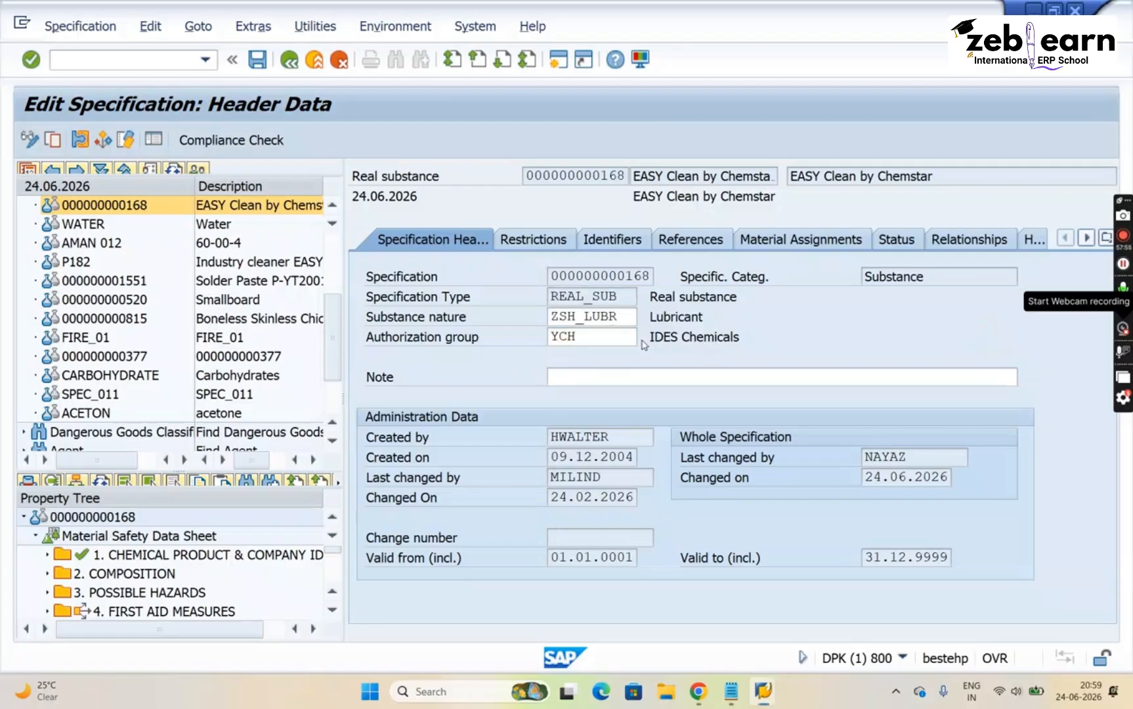
click(643, 341)
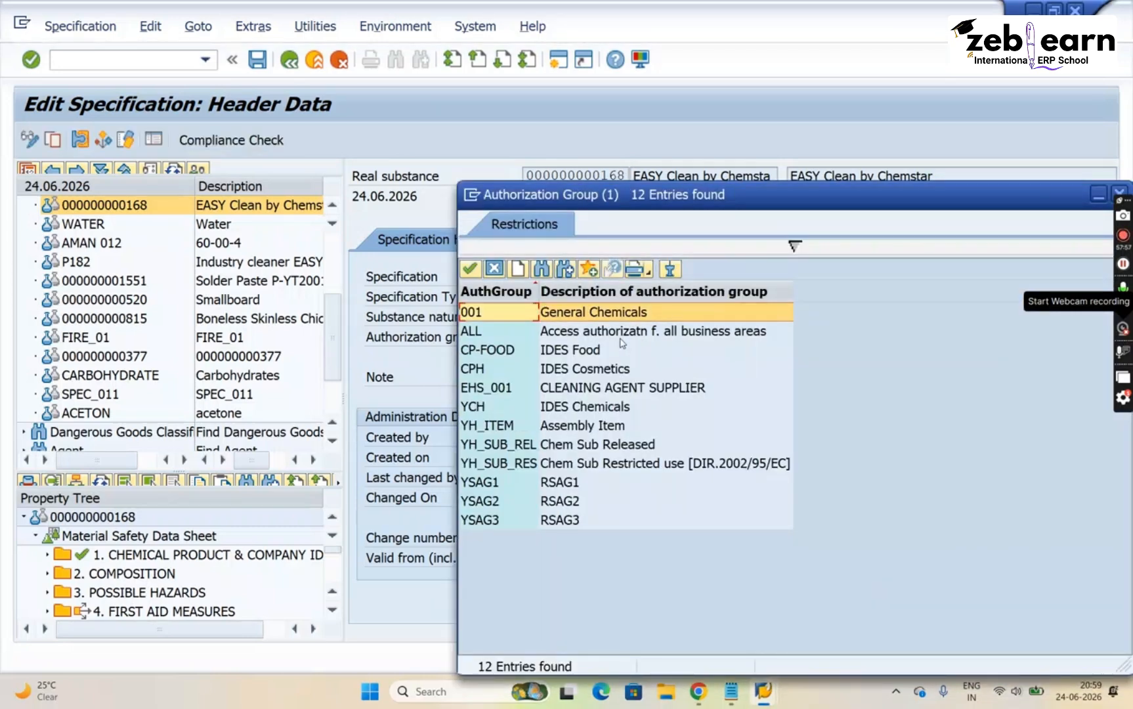
click(621, 337)
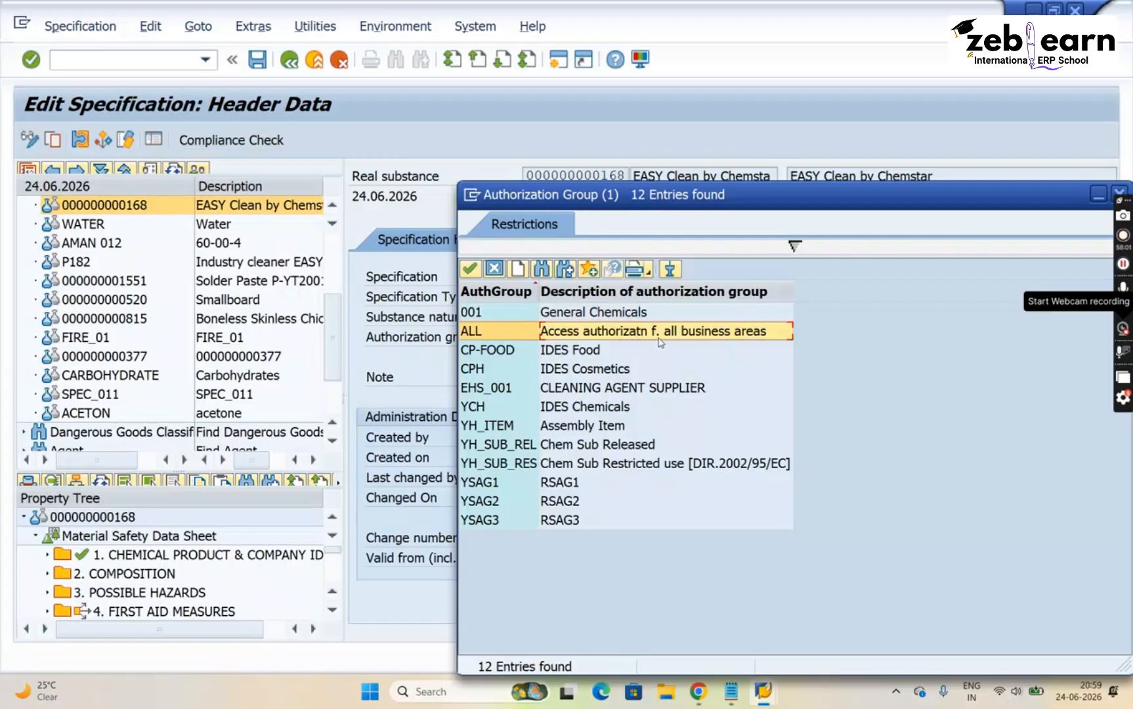
key(Escape)
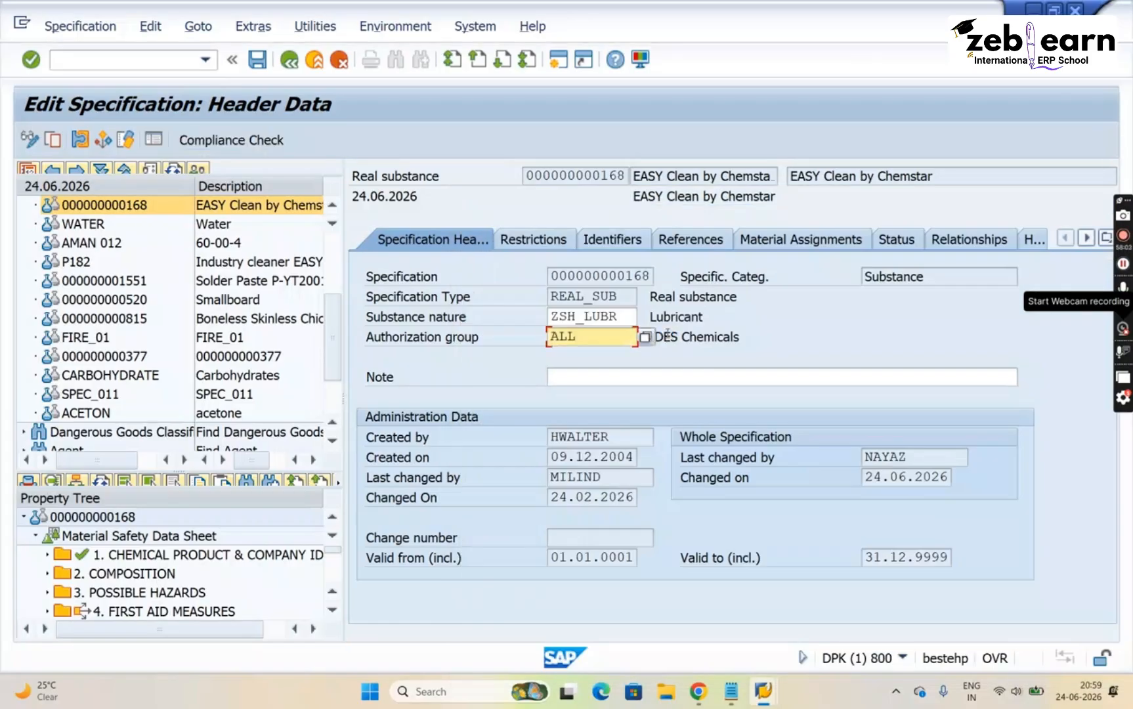
key(Return)
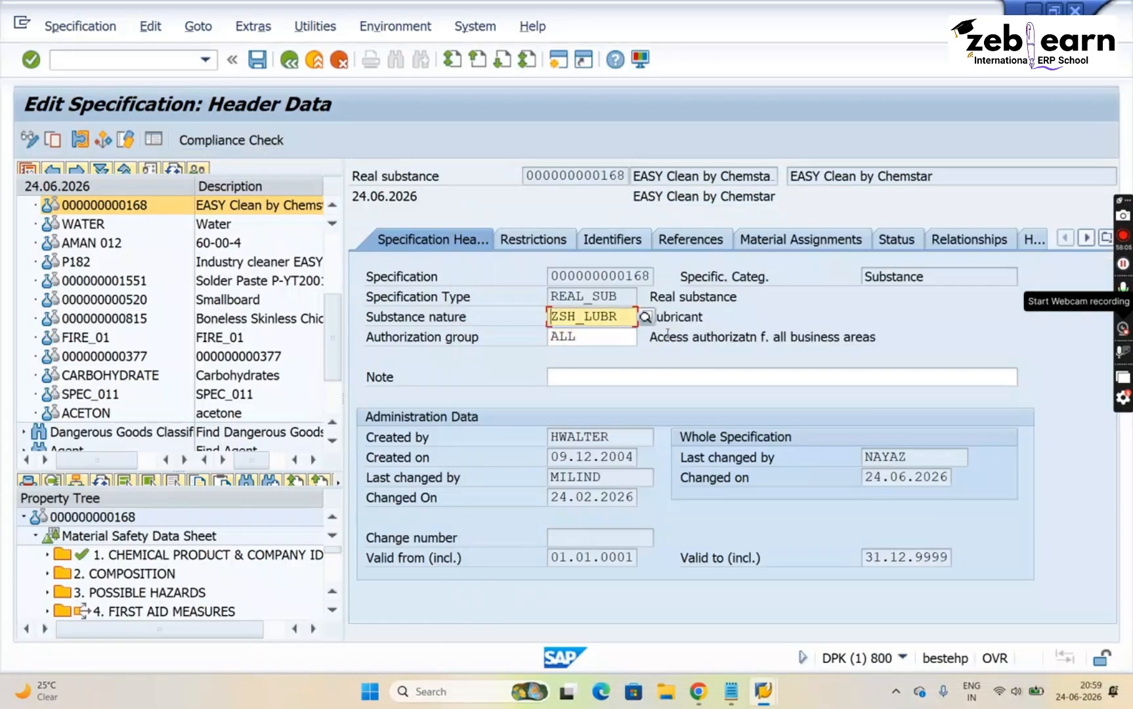
Enter the header note "SPECIFICATION CREATED" and set the authorization group to YSAG1 (RSAG1)
click(569, 376)
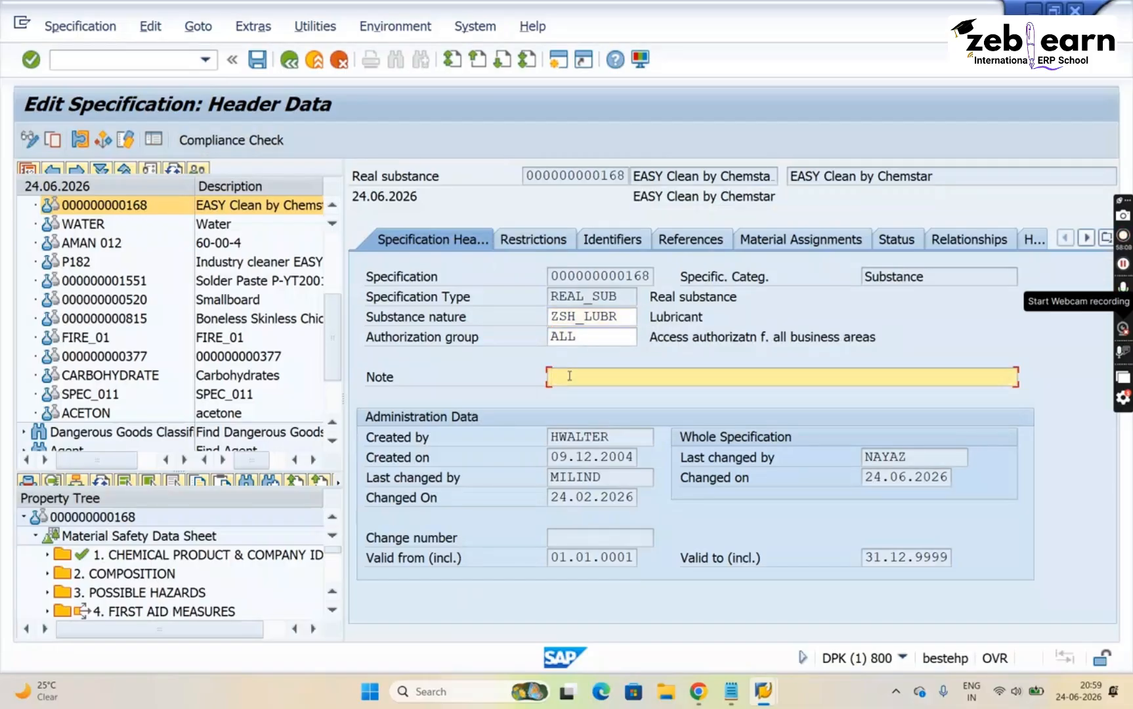
text(SPECIFICATION CREATED)
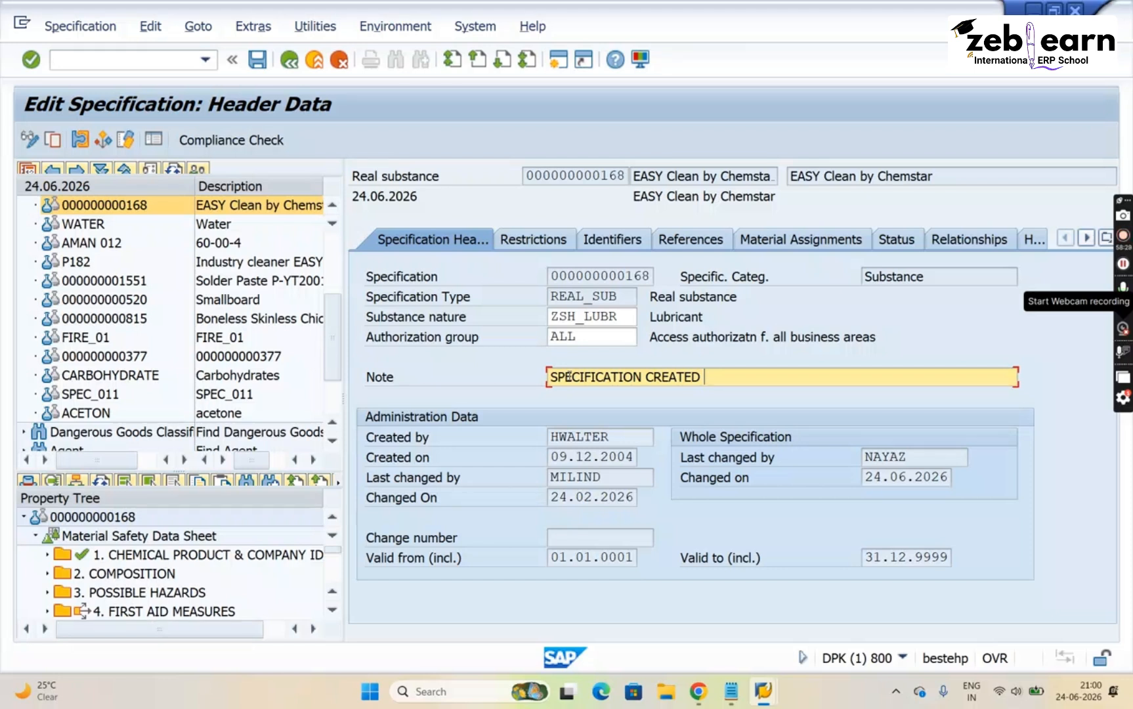
click(590, 338)
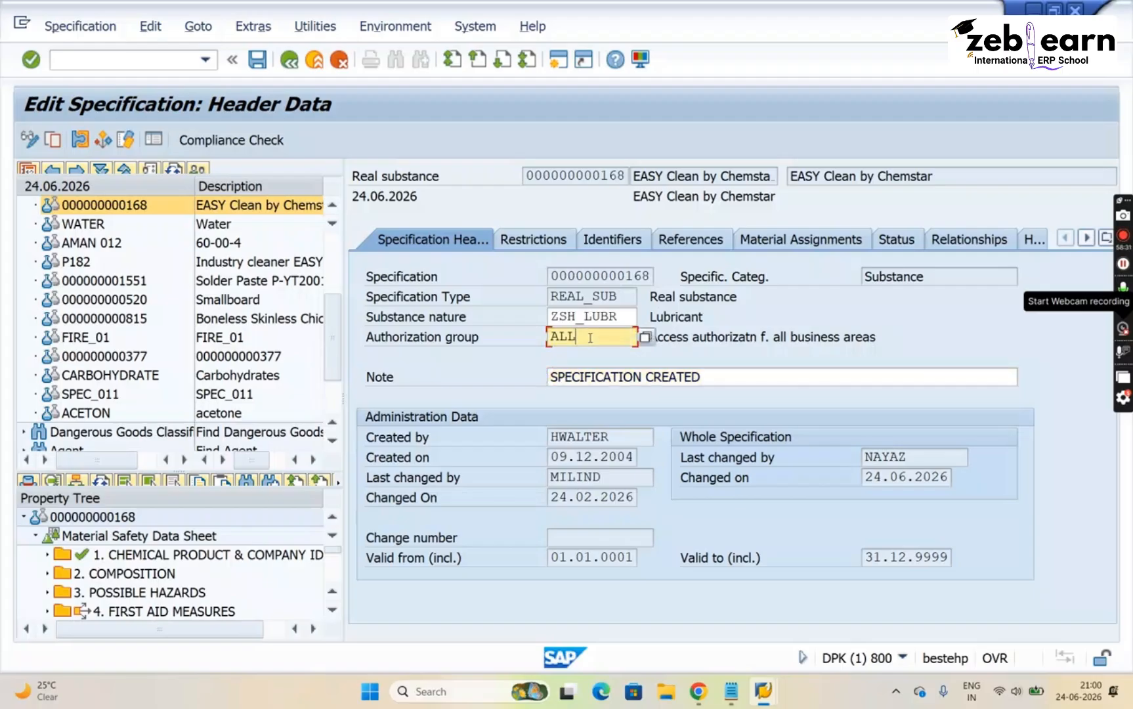
click(646, 336)
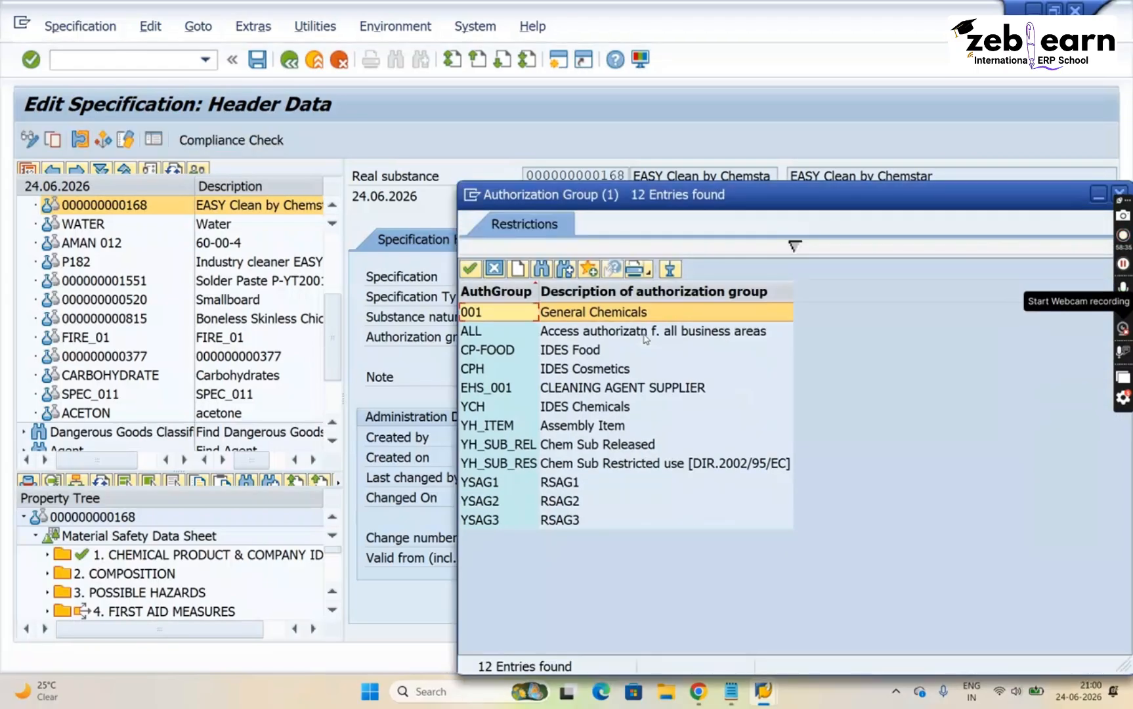
click(494, 520)
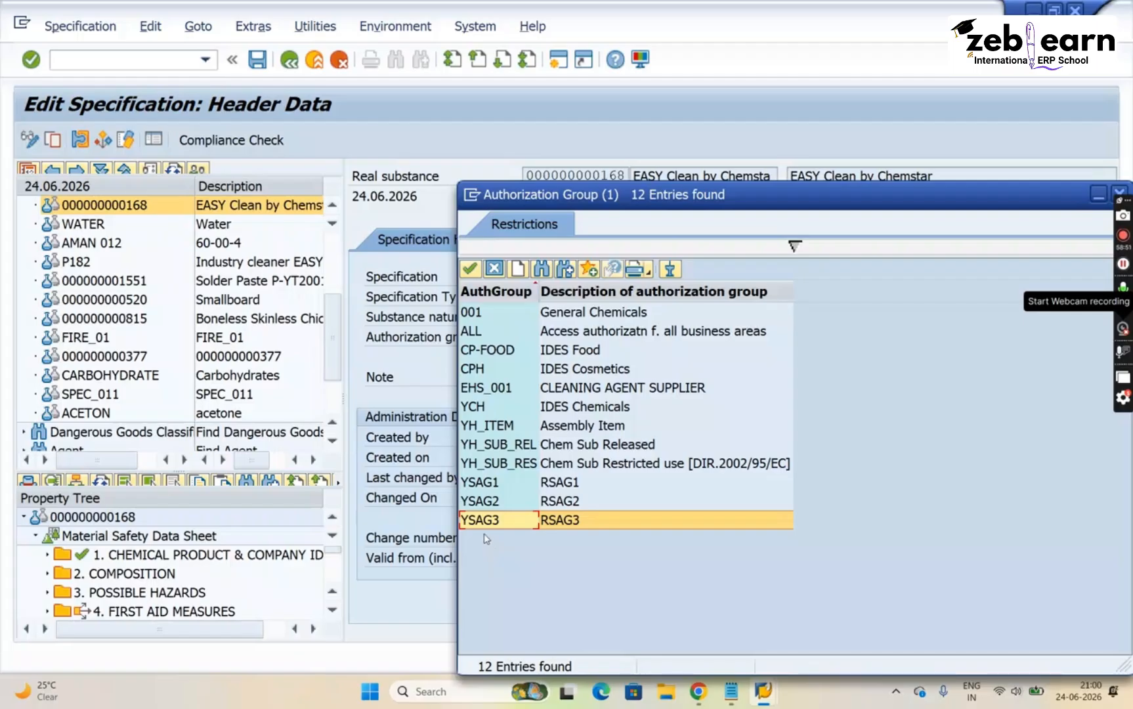
double_click(495, 487)
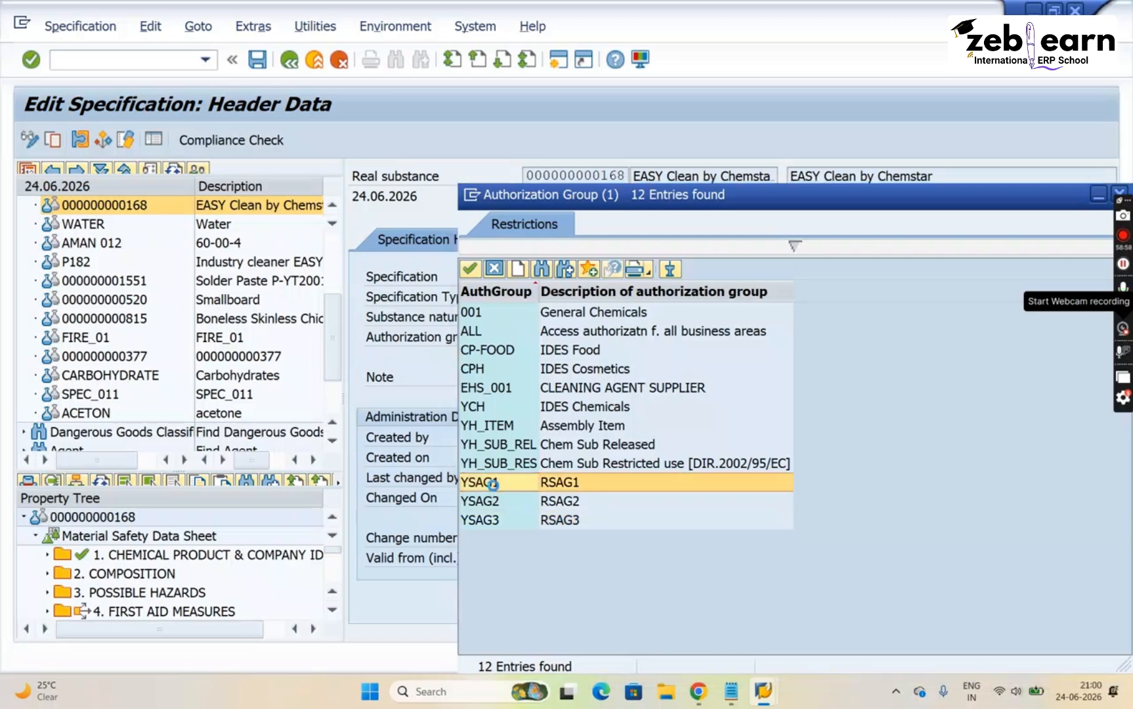
key(Return)
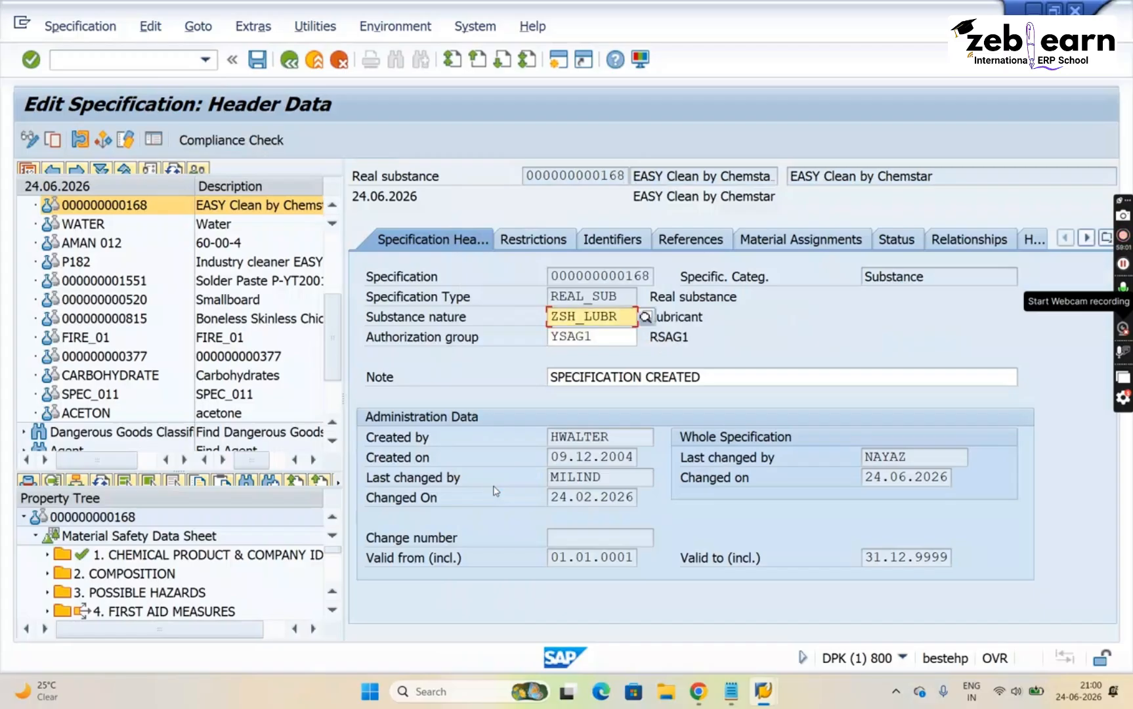